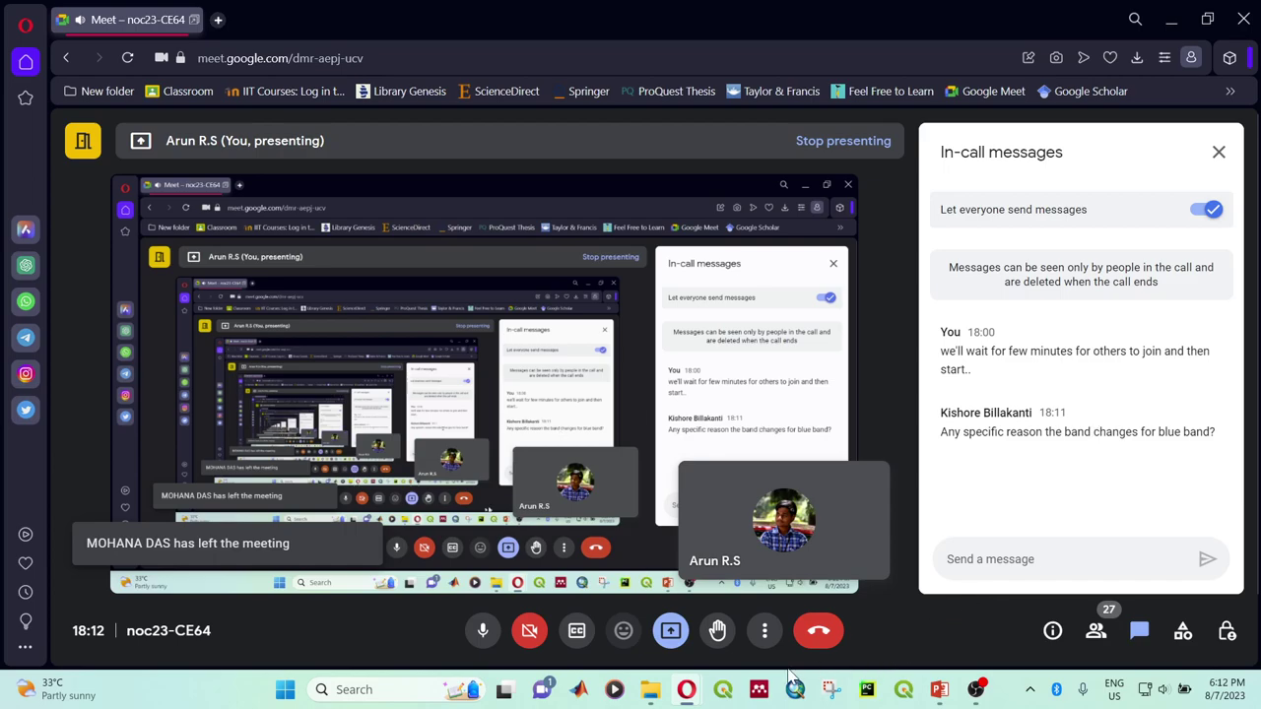
# Step: Start QGIS, create a new empty project, and minimize its window to return to the browser
pyautogui.click(734, 694)
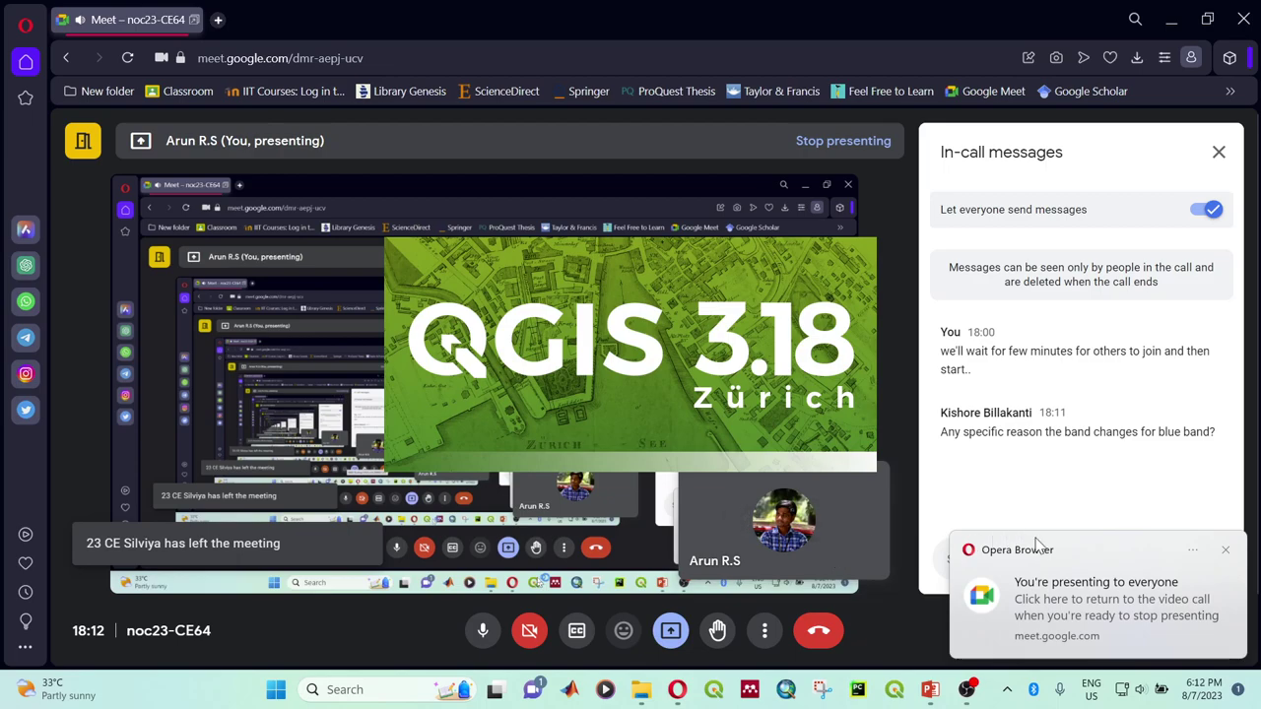
pyautogui.click(1227, 550)
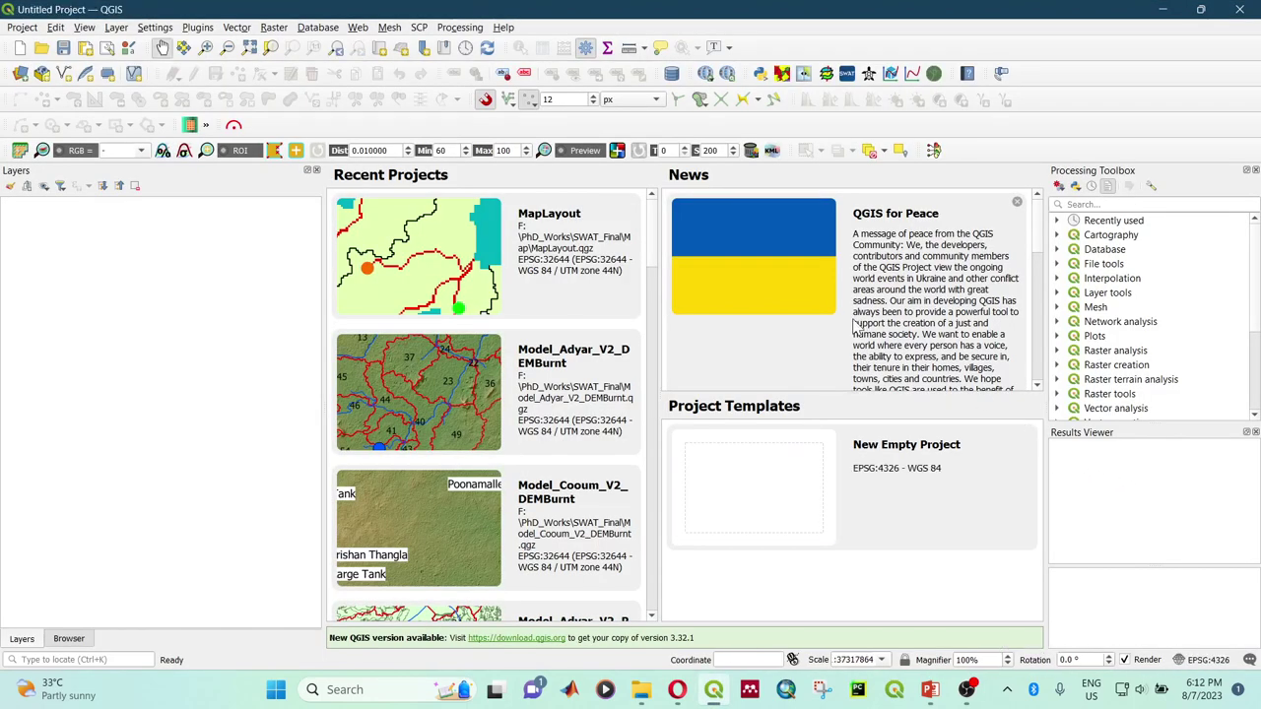
pyautogui.doubleClick(827, 449)
pyautogui.click(1166, 10)
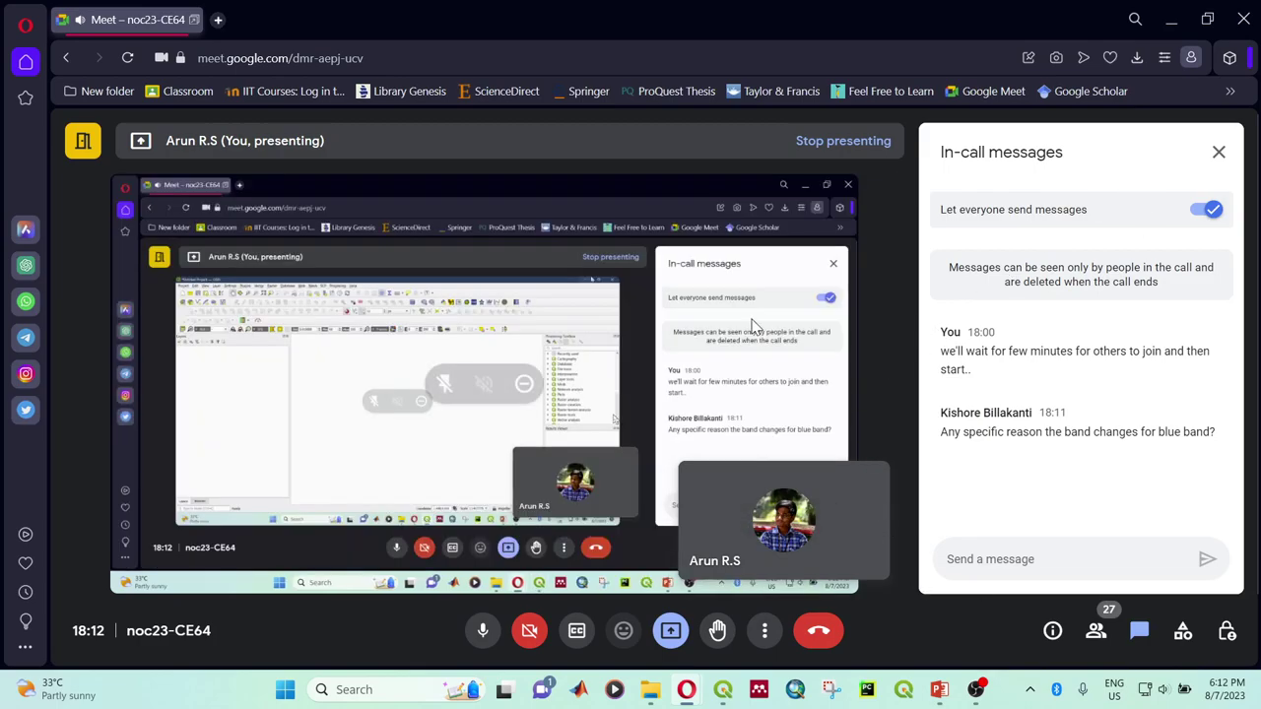
# Step: Search the web in a new browser tab for "landsat 8 band list" and open the USGS band designations page
pyautogui.click(218, 20)
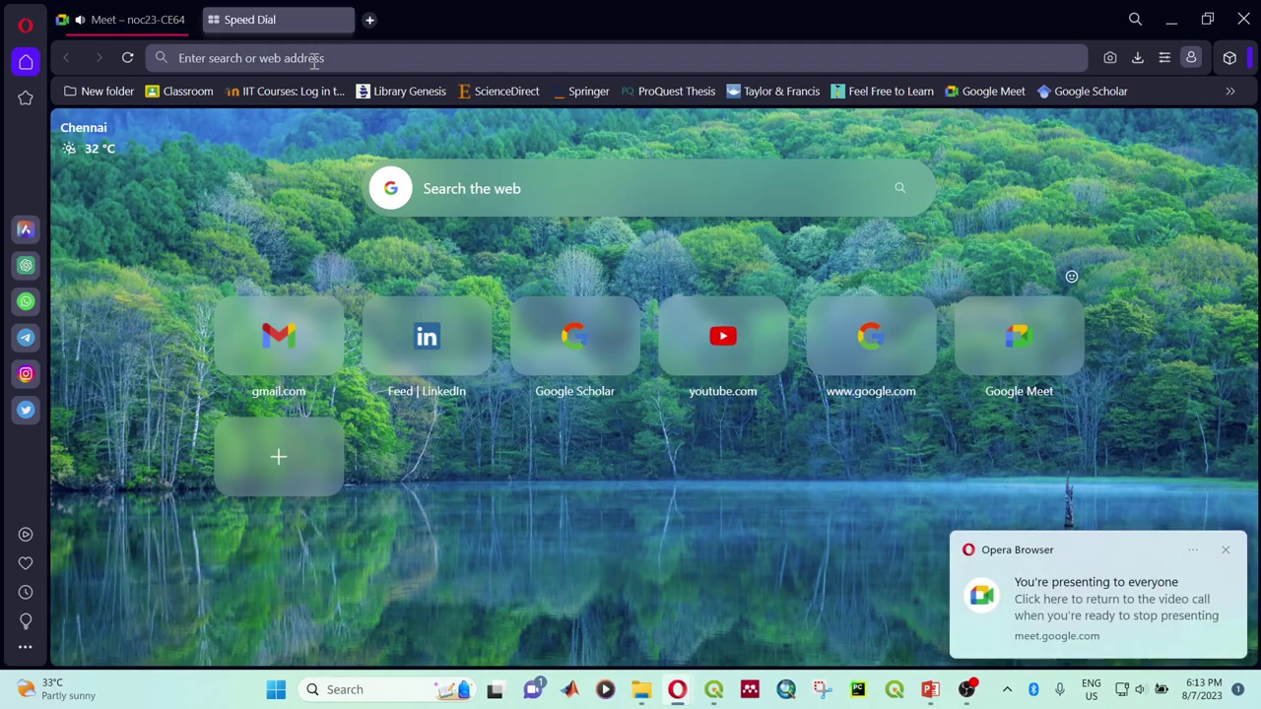
pyautogui.click(314, 60)
pyautogui.write('lands')
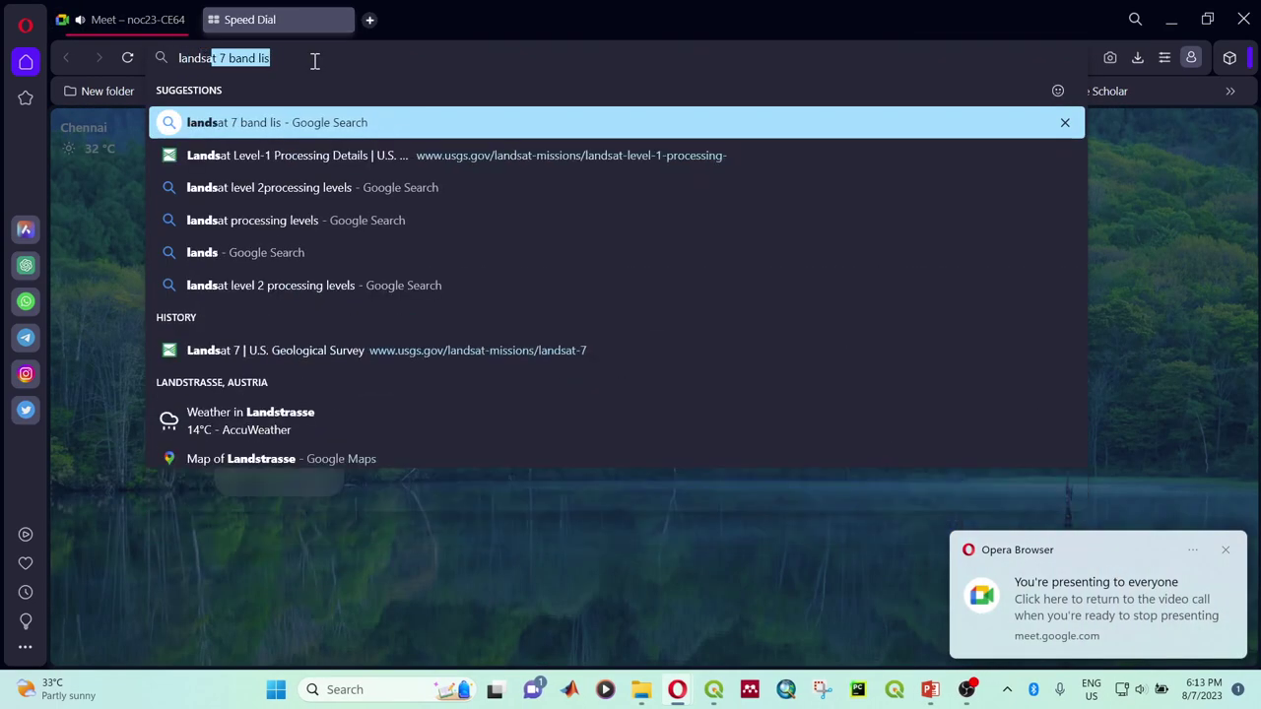
pyautogui.write('at 8 band list')
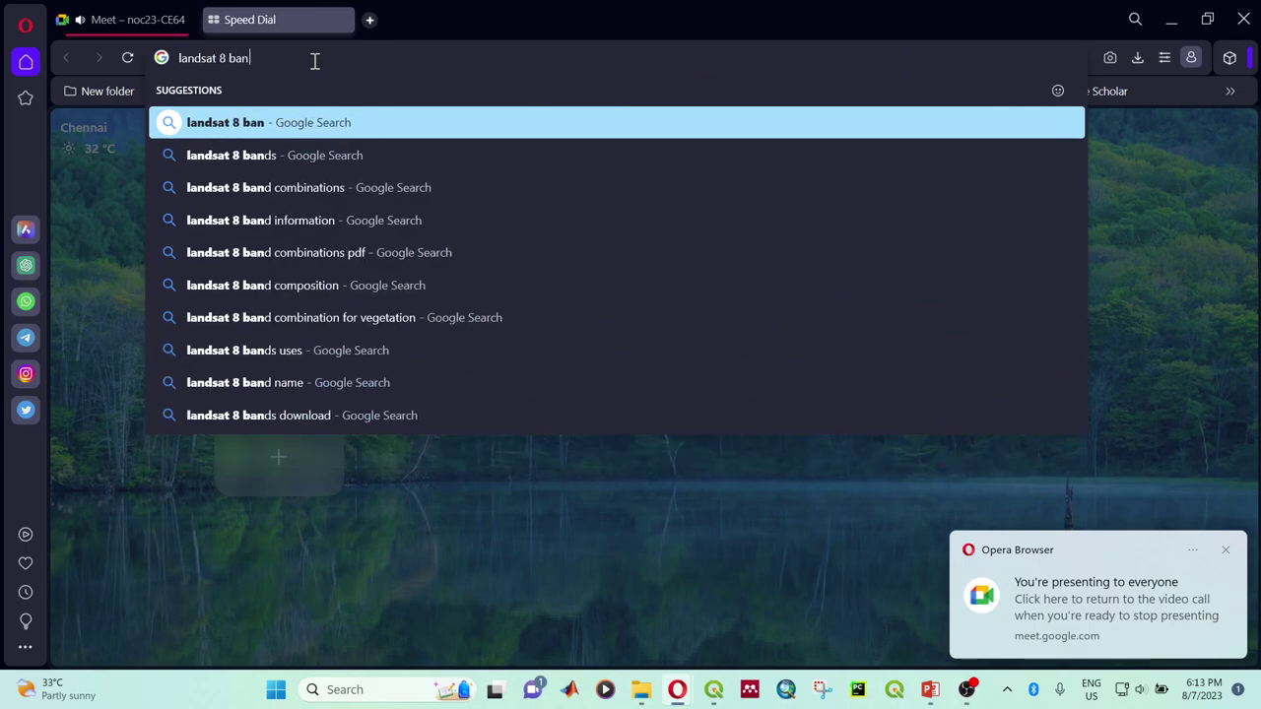
pyautogui.press('Return')
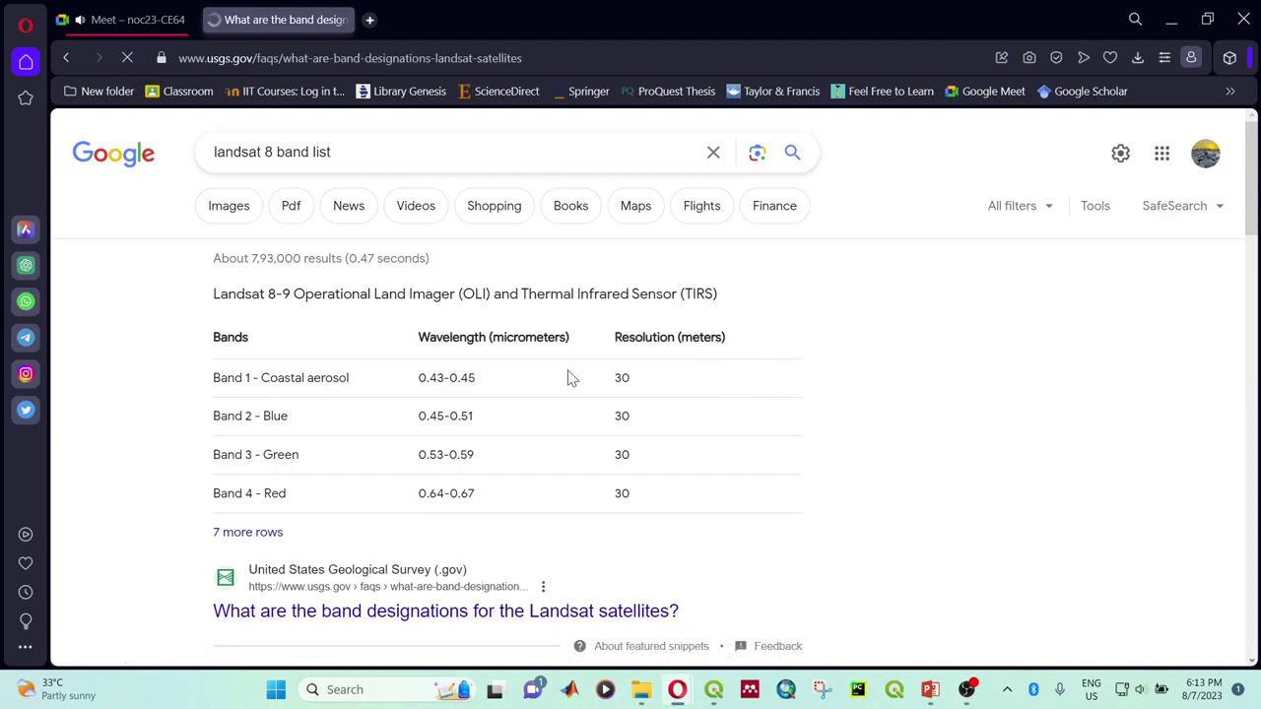
# Step: Find the Landsat 8-9 OLI and TIRS band table on the USGS band designations page
pyautogui.scroll(-2, 466, 273)
pyautogui.scroll(3, 466, 273)
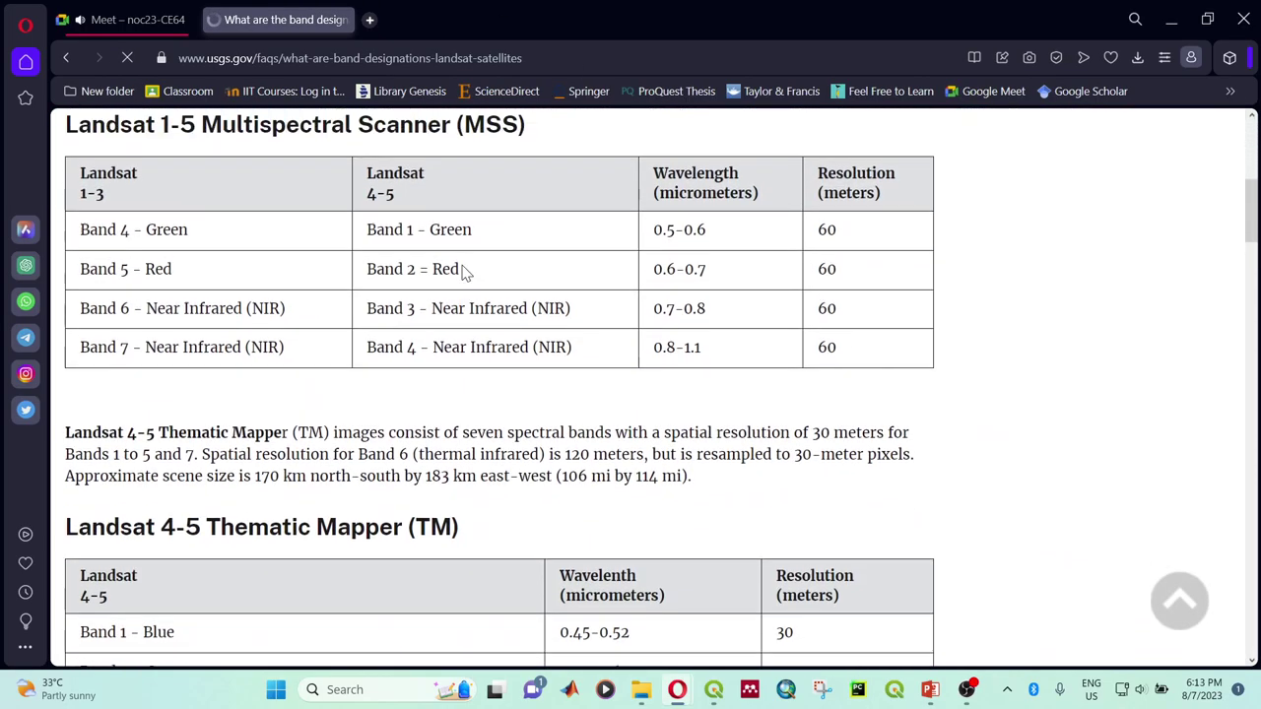
pyautogui.scroll(-5, 466, 273)
pyautogui.scroll(-10, 465, 272)
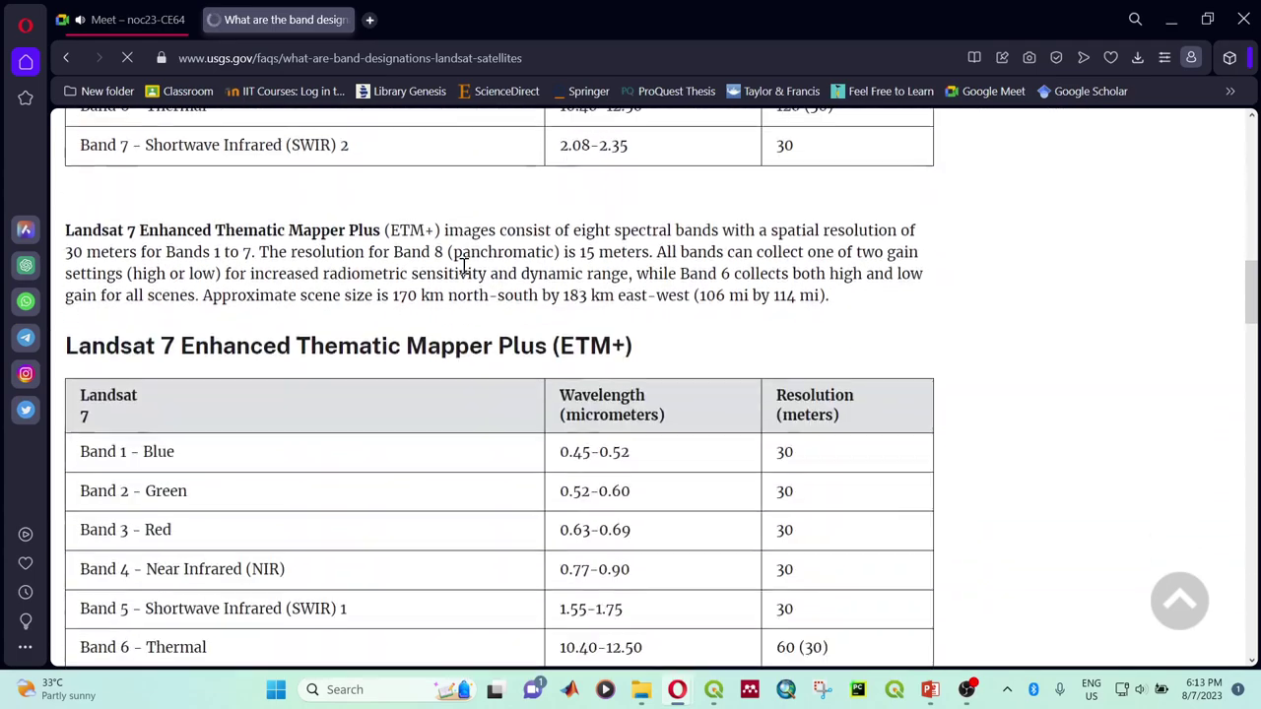
pyautogui.scroll(-2, 463, 268)
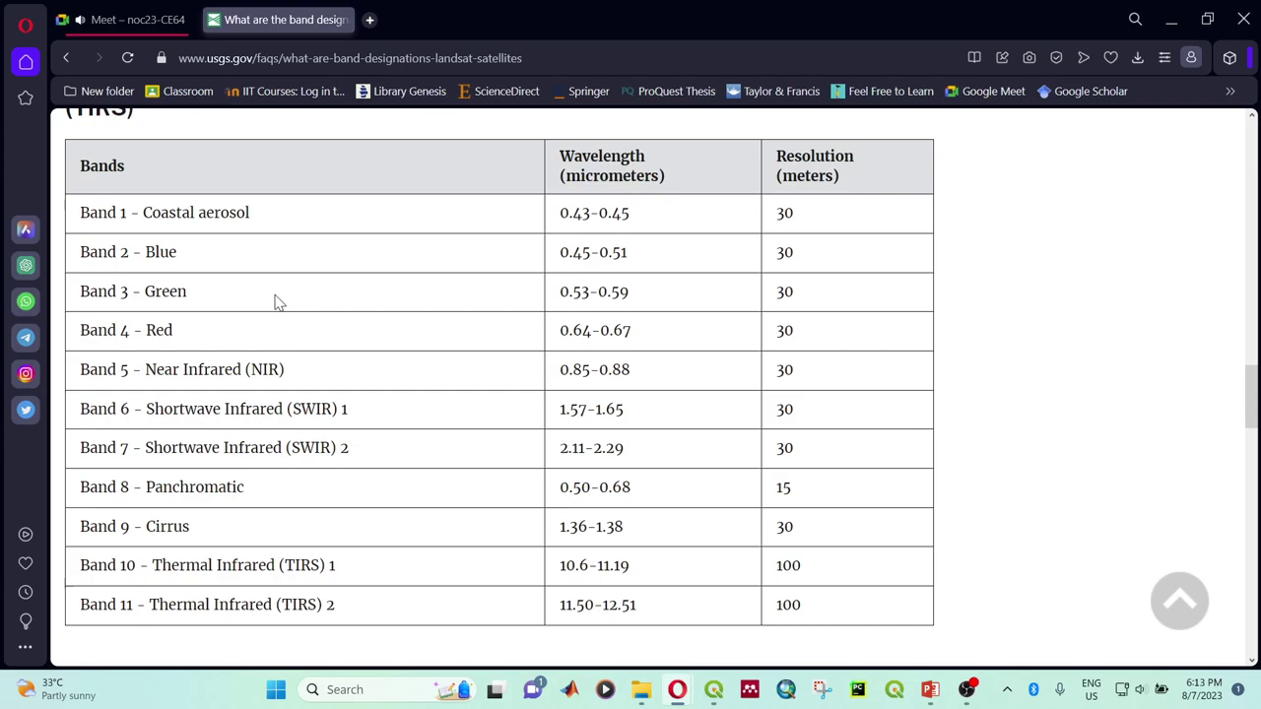
pyautogui.scroll(1, 287, 301)
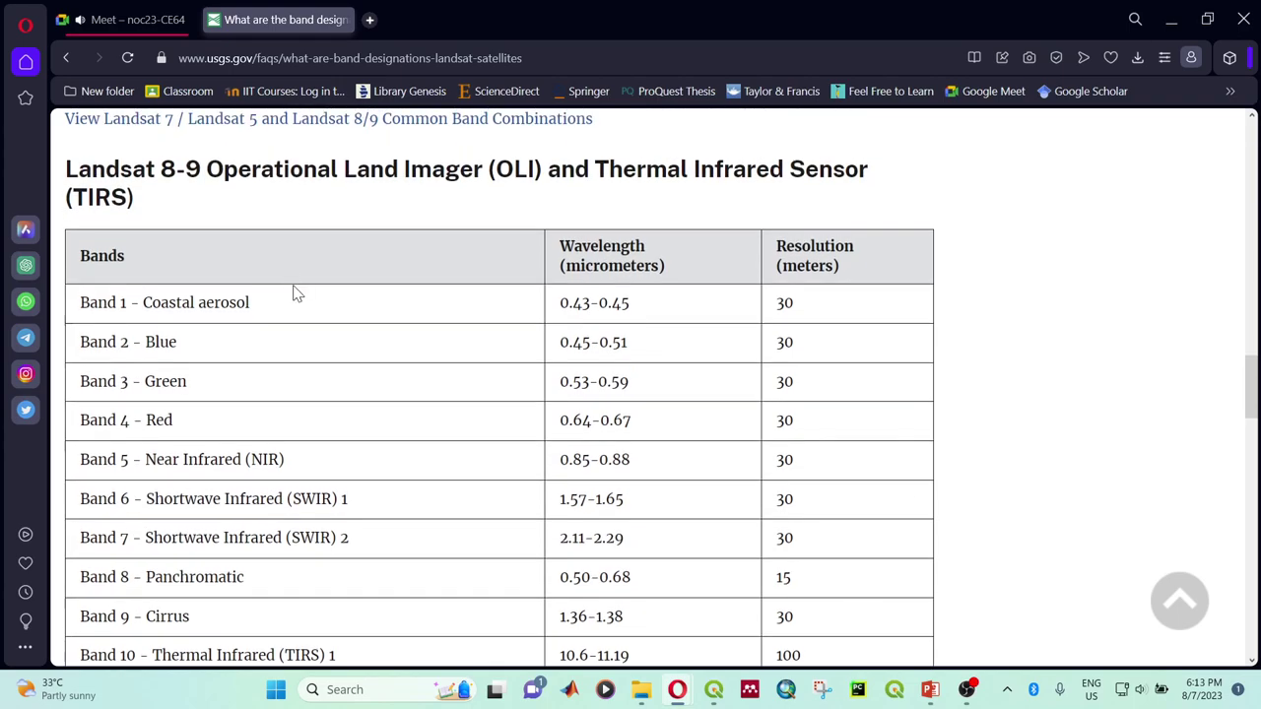
pyautogui.scroll(-1, 295, 292)
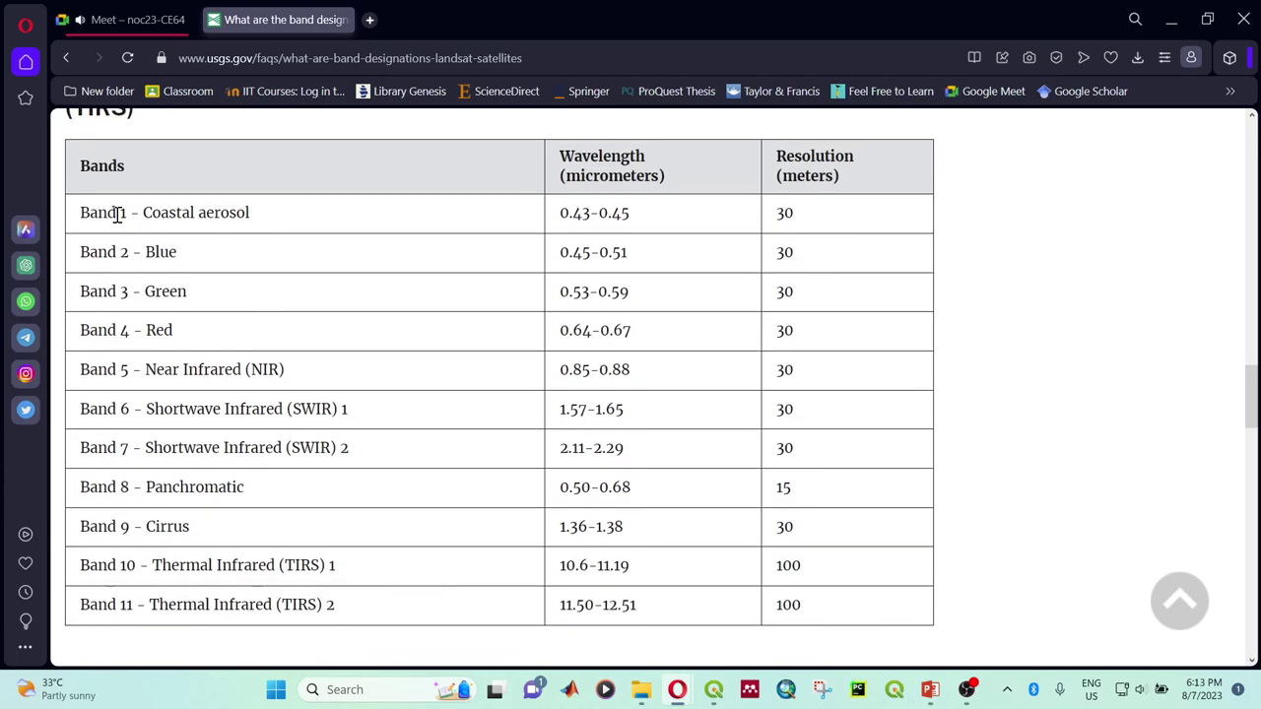
# Step: Highlight the Band 1 to Band 5 entries one after another in the Landsat 8-9 table, and clear the selection
pyautogui.moveTo(98, 212); pyautogui.dragTo(258, 217)
pyautogui.moveTo(81, 254); pyautogui.dragTo(169, 253)
pyautogui.moveTo(86, 291); pyautogui.dragTo(179, 292)
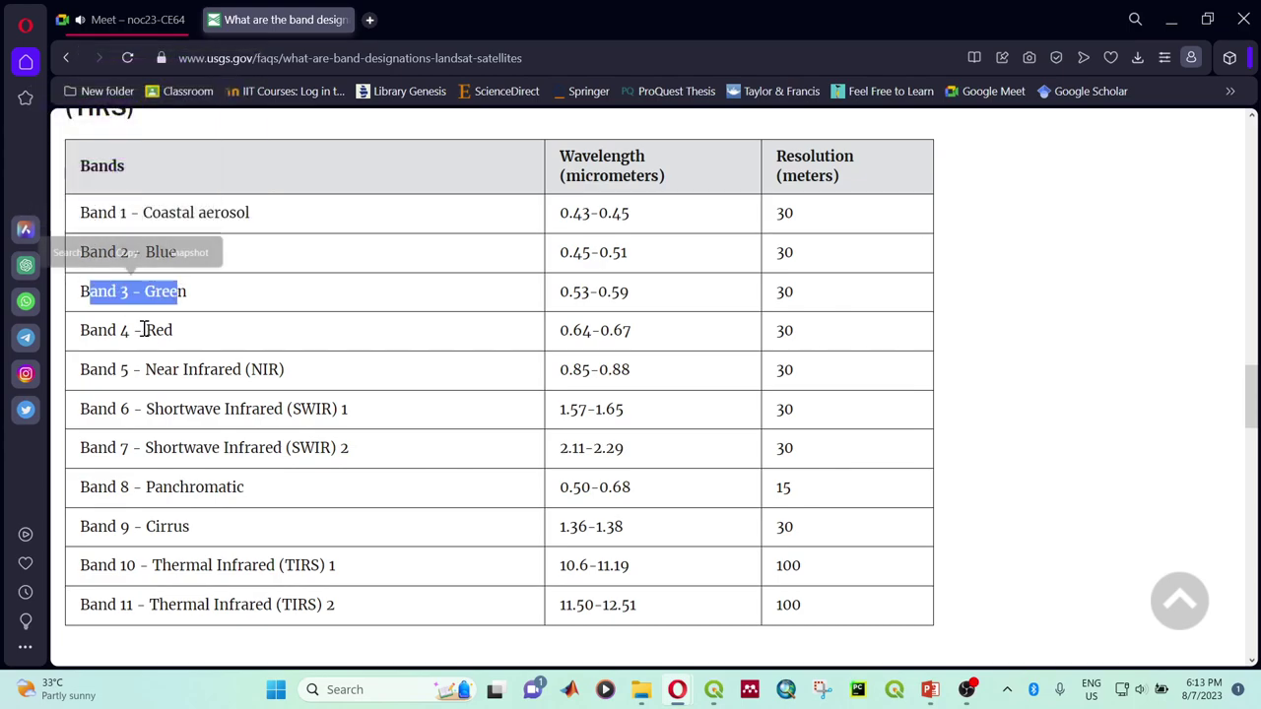
pyautogui.moveTo(92, 329); pyautogui.dragTo(173, 330)
pyautogui.moveTo(108, 371); pyautogui.dragTo(258, 373)
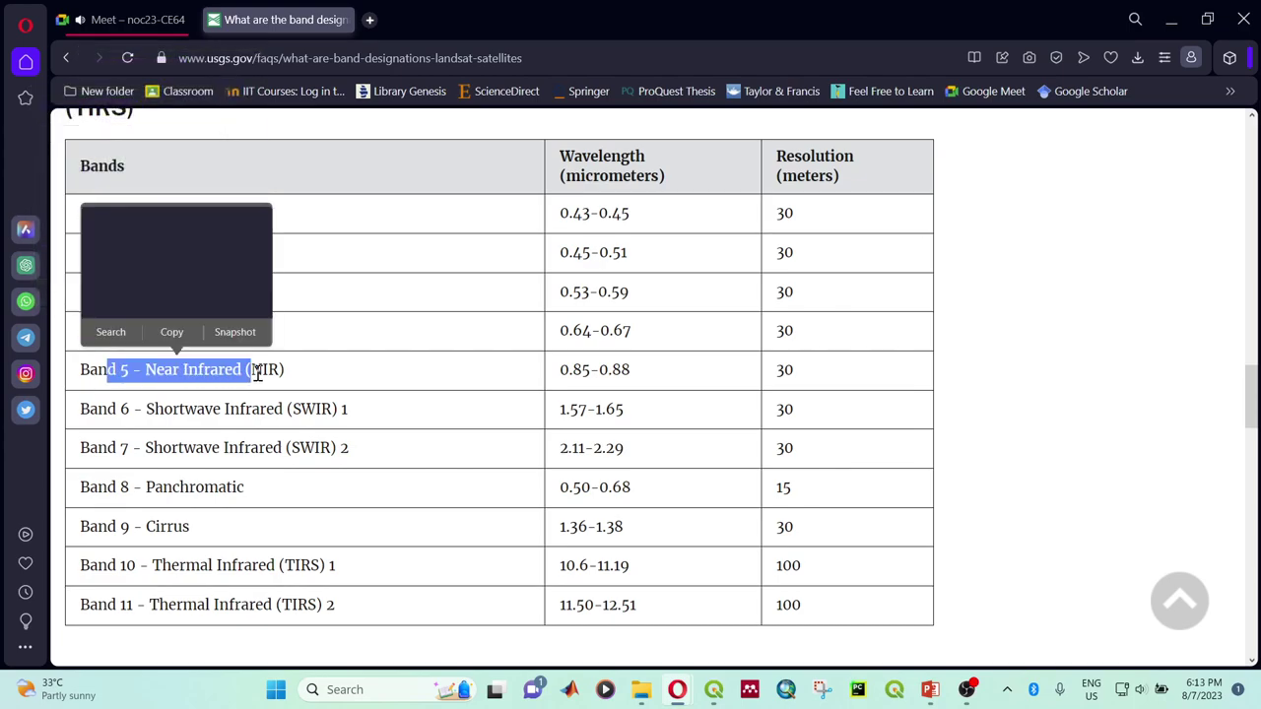
pyautogui.click(284, 368)
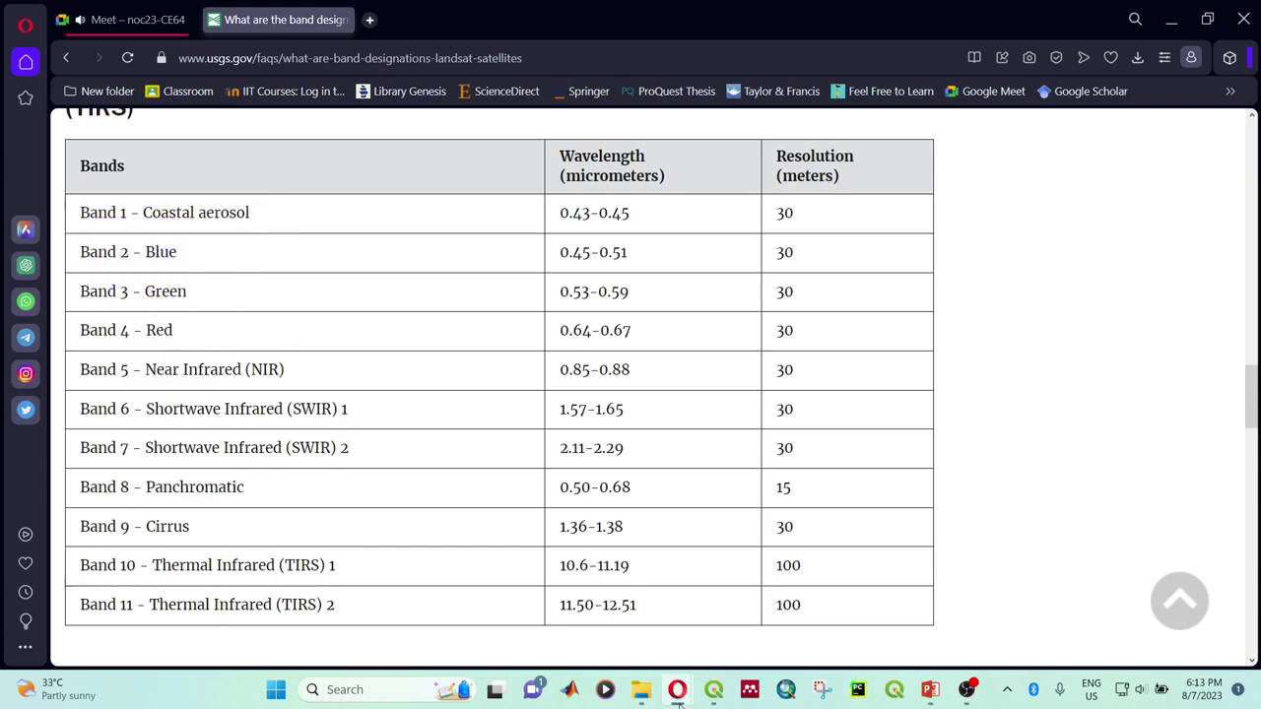
# Step: Switch to the Landsat8 folder in File Explorer, place its window beside the band names, and inspect the B2 and B3 image files
pyautogui.moveTo(642, 689)
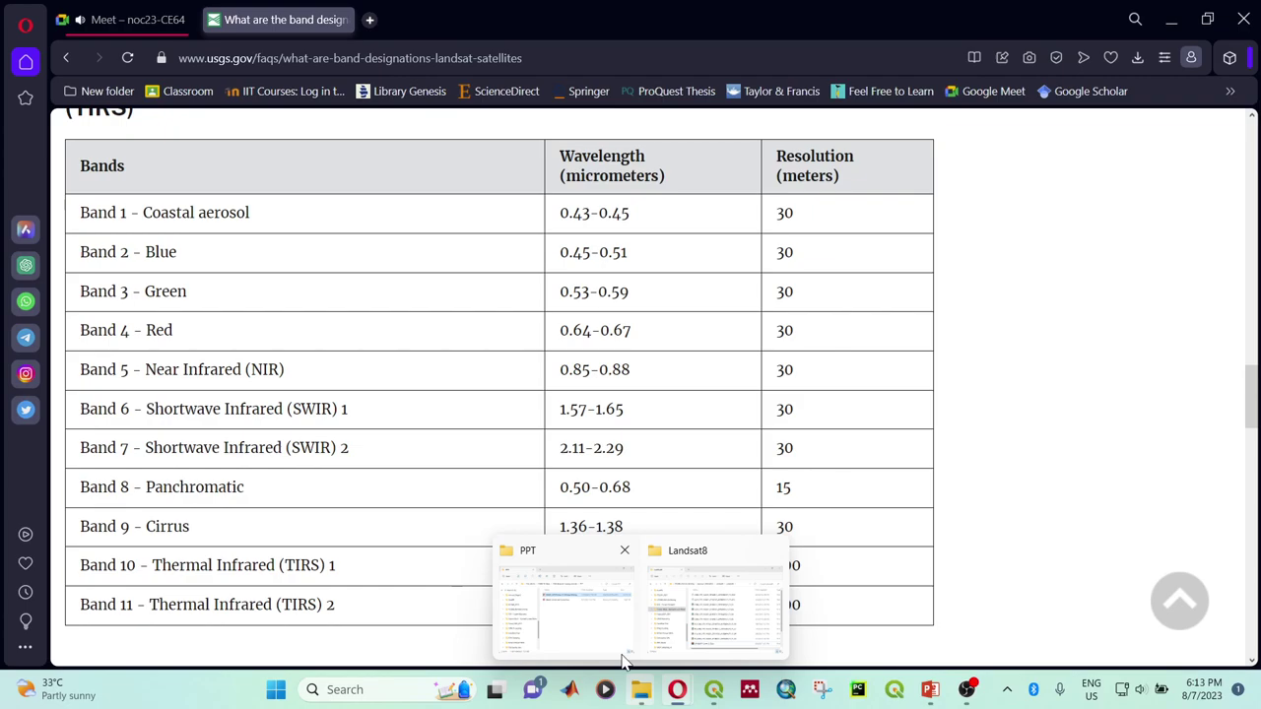
pyautogui.click(712, 616)
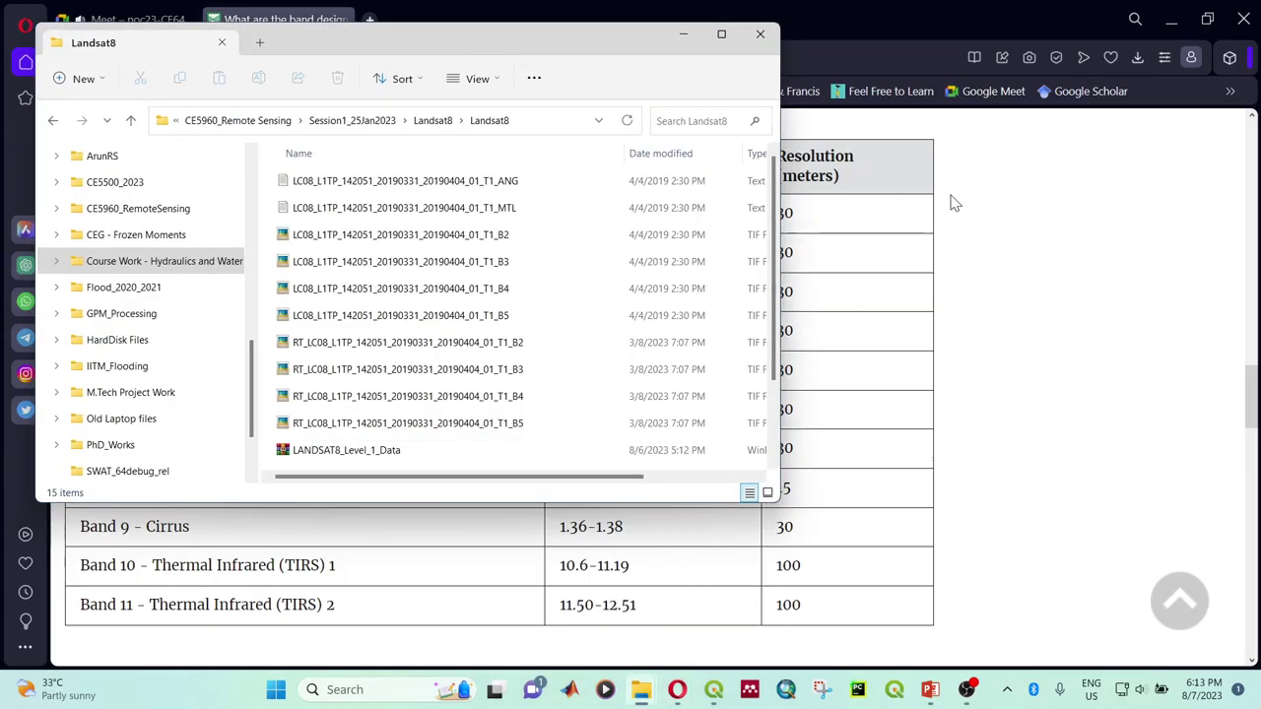
pyautogui.click(926, 203)
pyautogui.moveTo(645, 693)
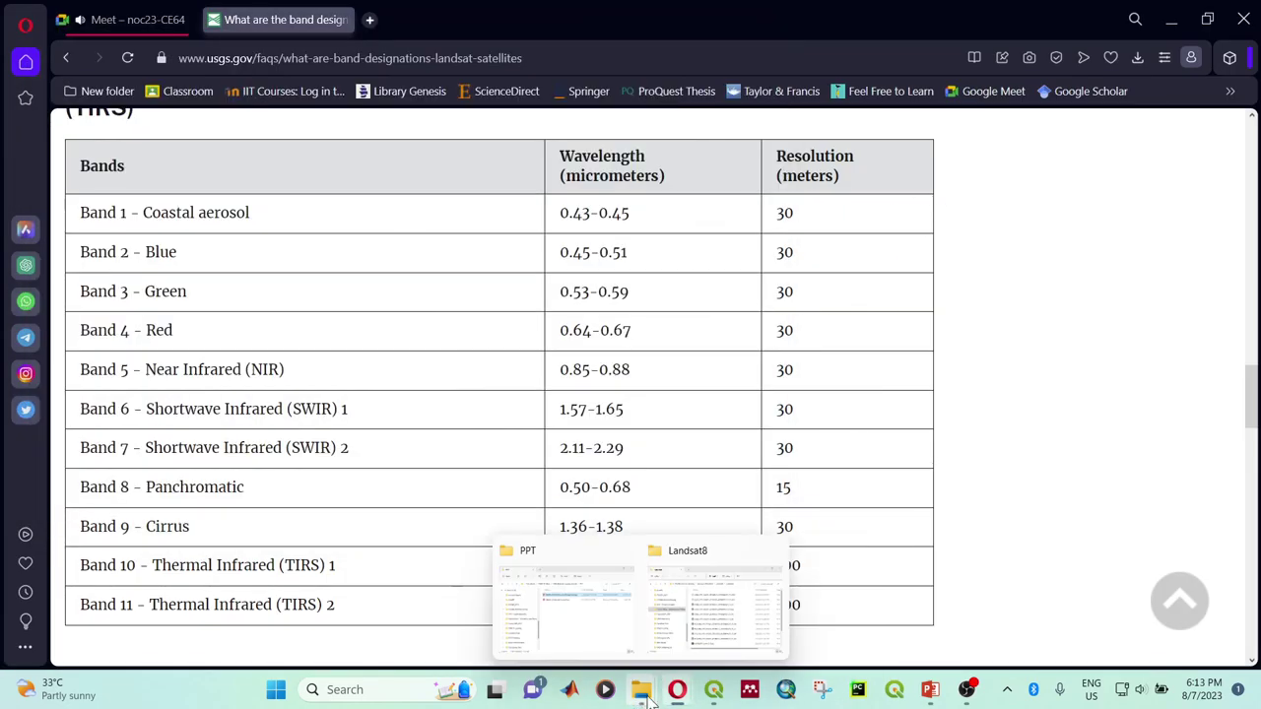
pyautogui.click(693, 619)
pyautogui.moveTo(515, 56); pyautogui.dragTo(867, 113)
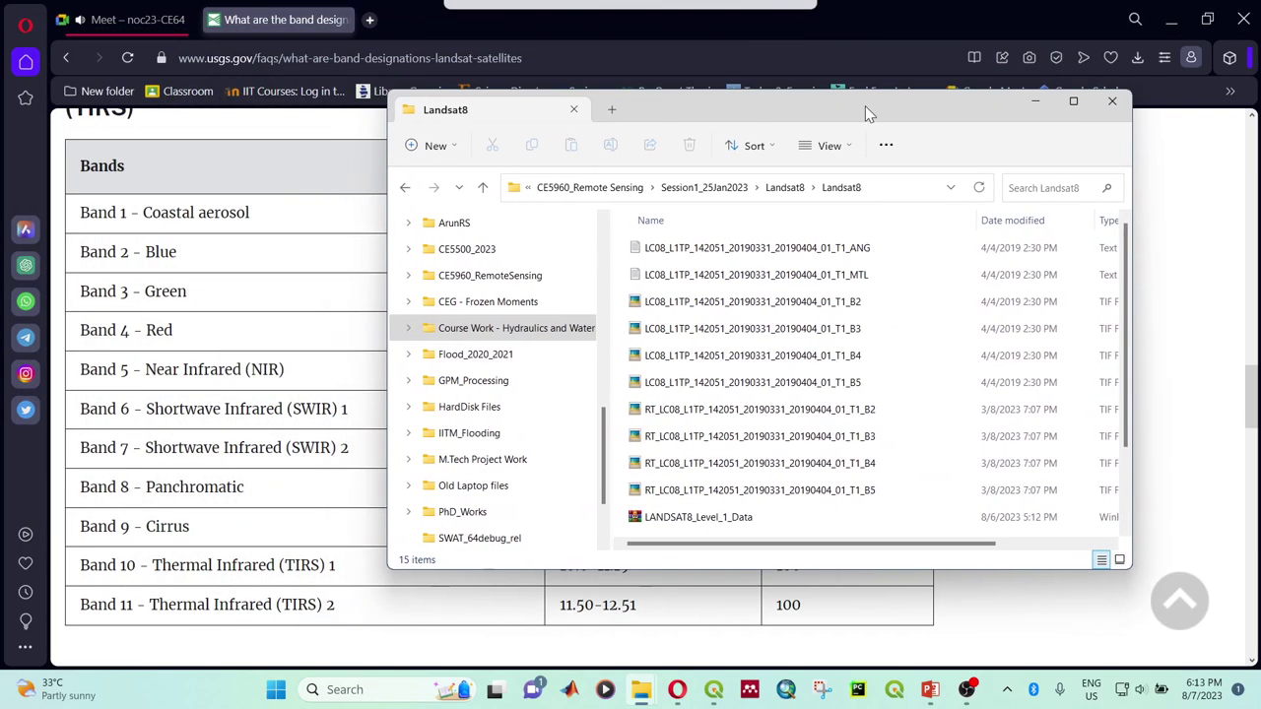
pyautogui.click(853, 304)
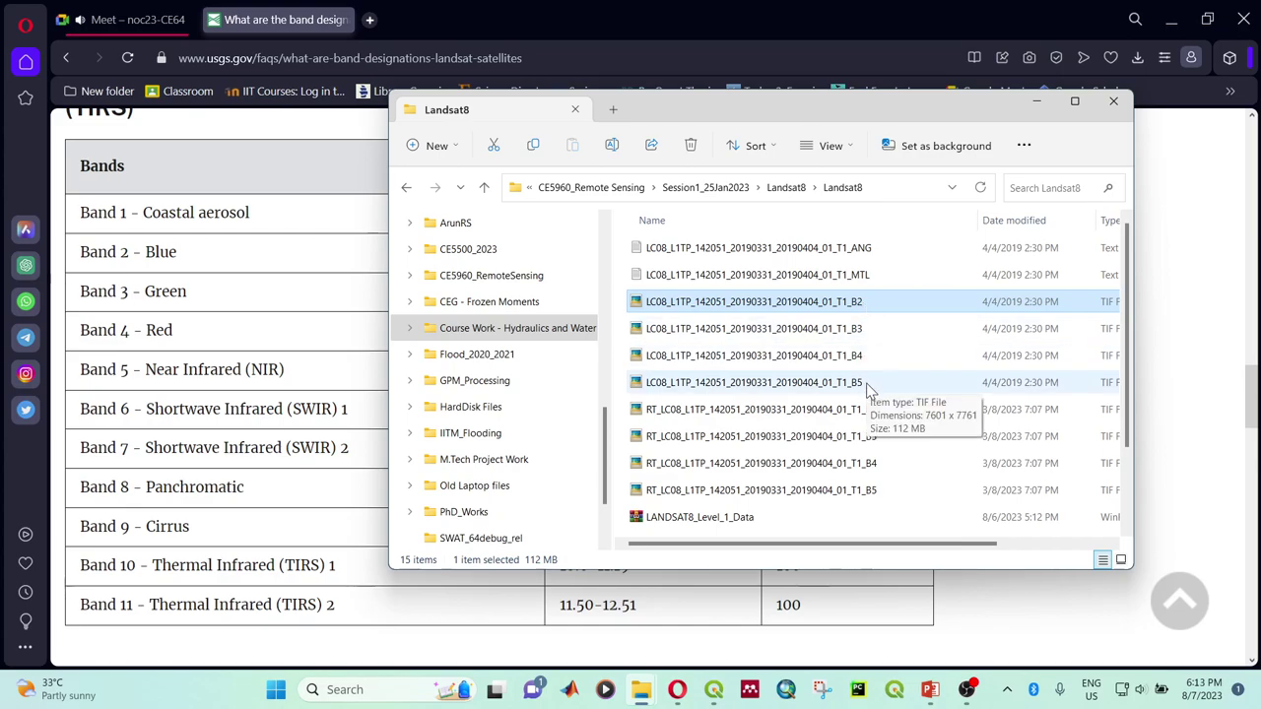
pyautogui.click(863, 332)
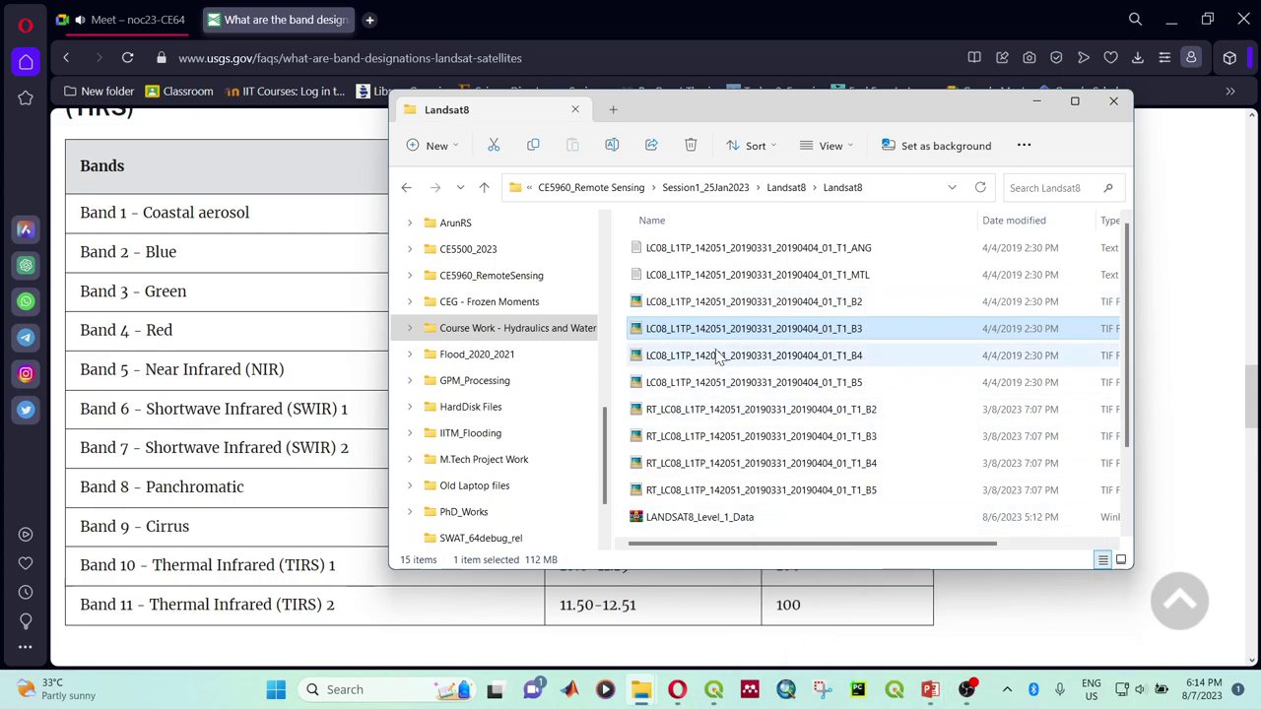
pyautogui.click(726, 310)
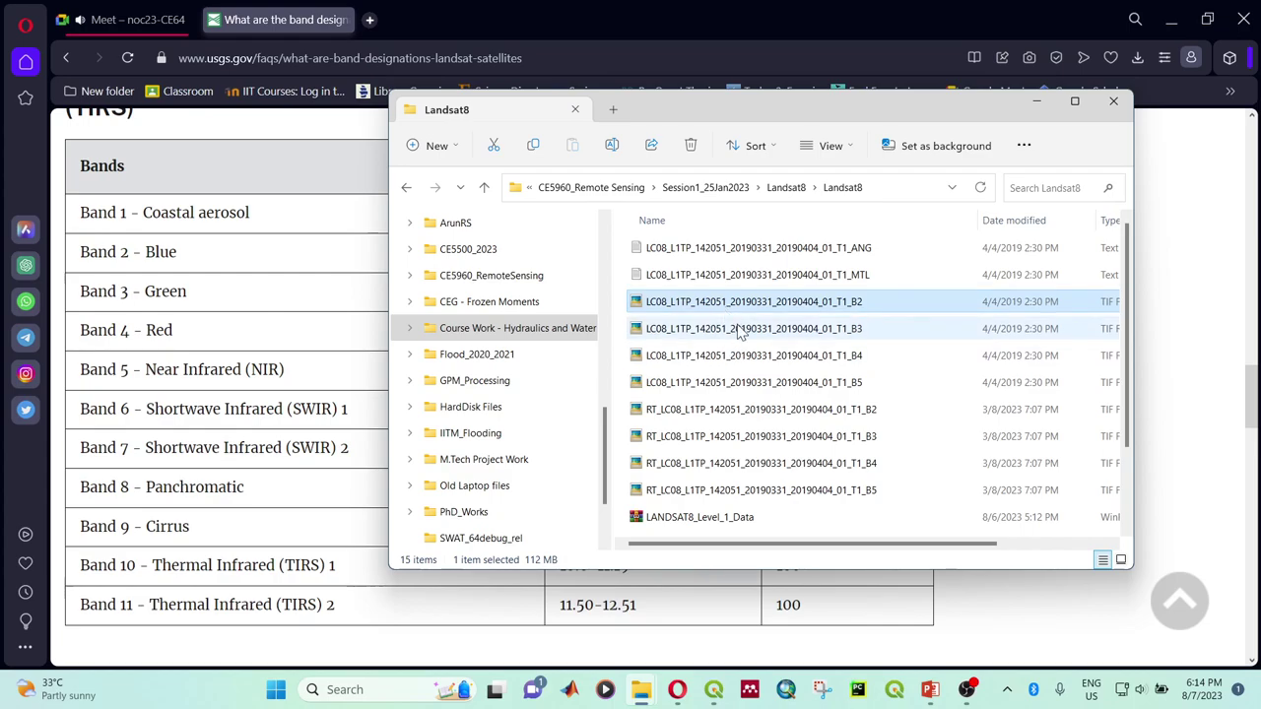
# Step: Return to the USGS page and compare the band numbering in the Landsat 7 ETM+ and Landsat 4-5 TM tables
pyautogui.click(236, 279)
pyautogui.scroll(1, 236, 295)
pyautogui.scroll(-1, 236, 309)
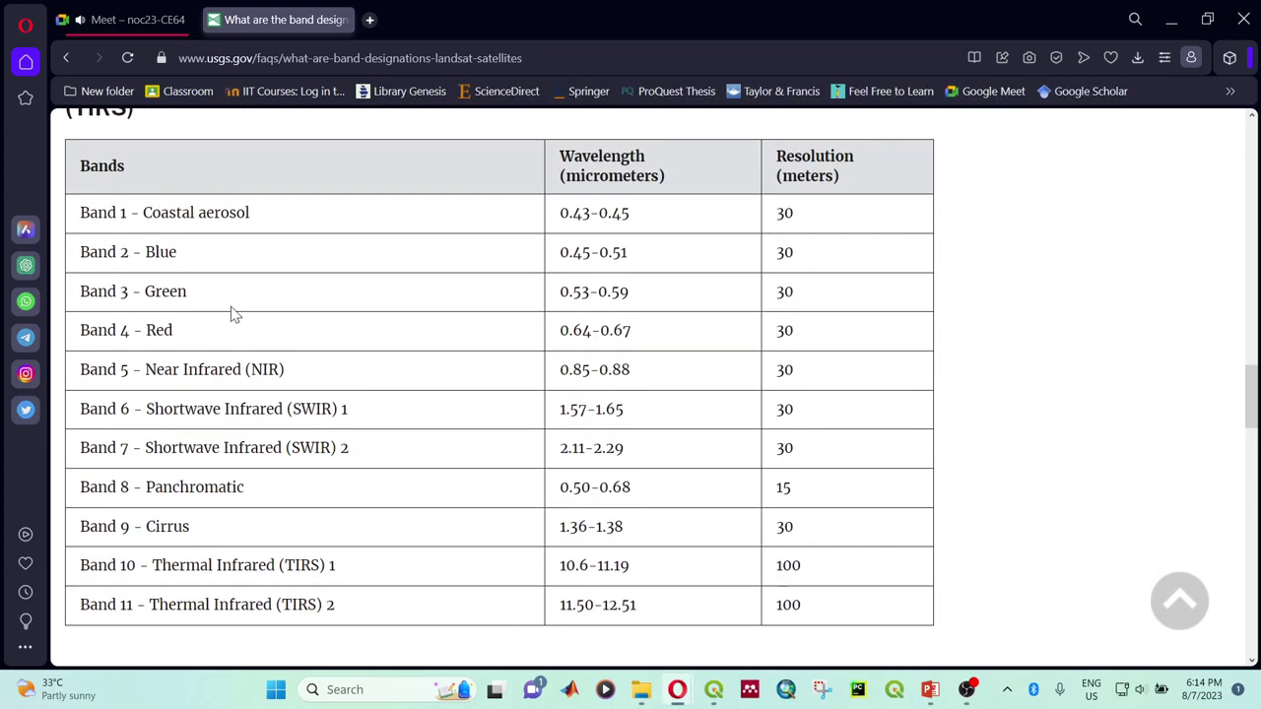
pyautogui.scroll(5, 189, 249)
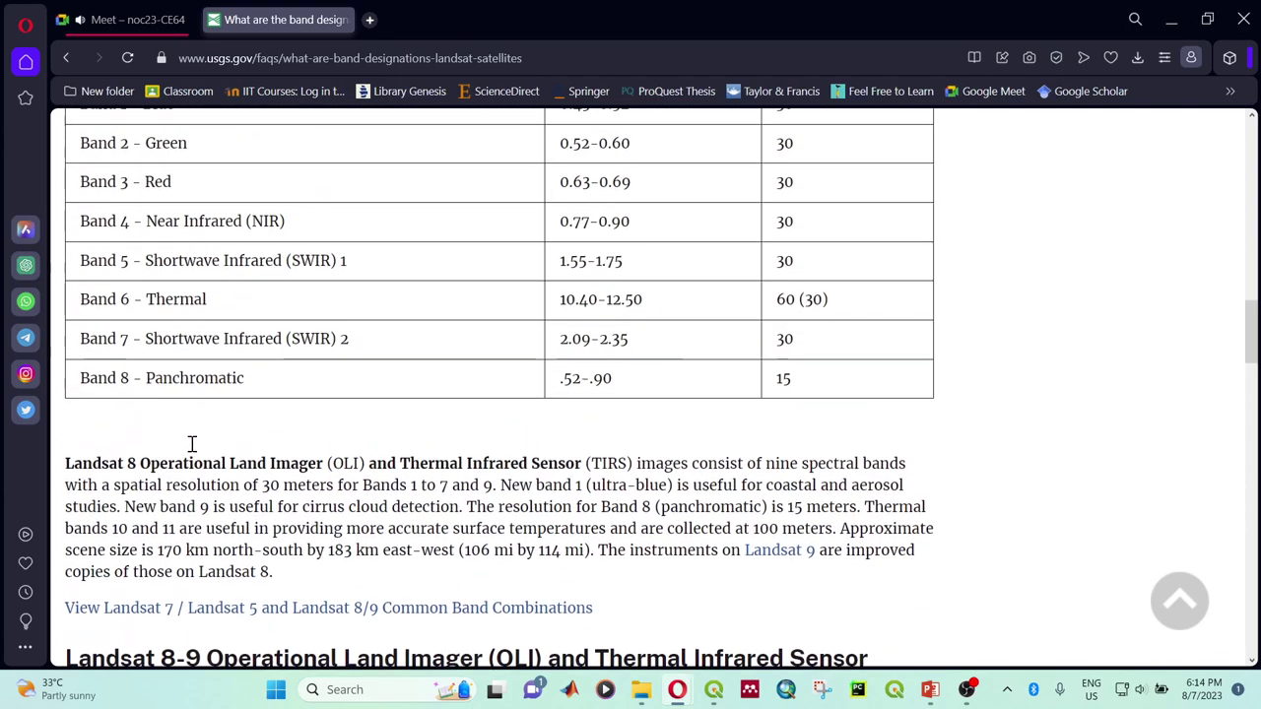
pyautogui.scroll(2, 192, 443)
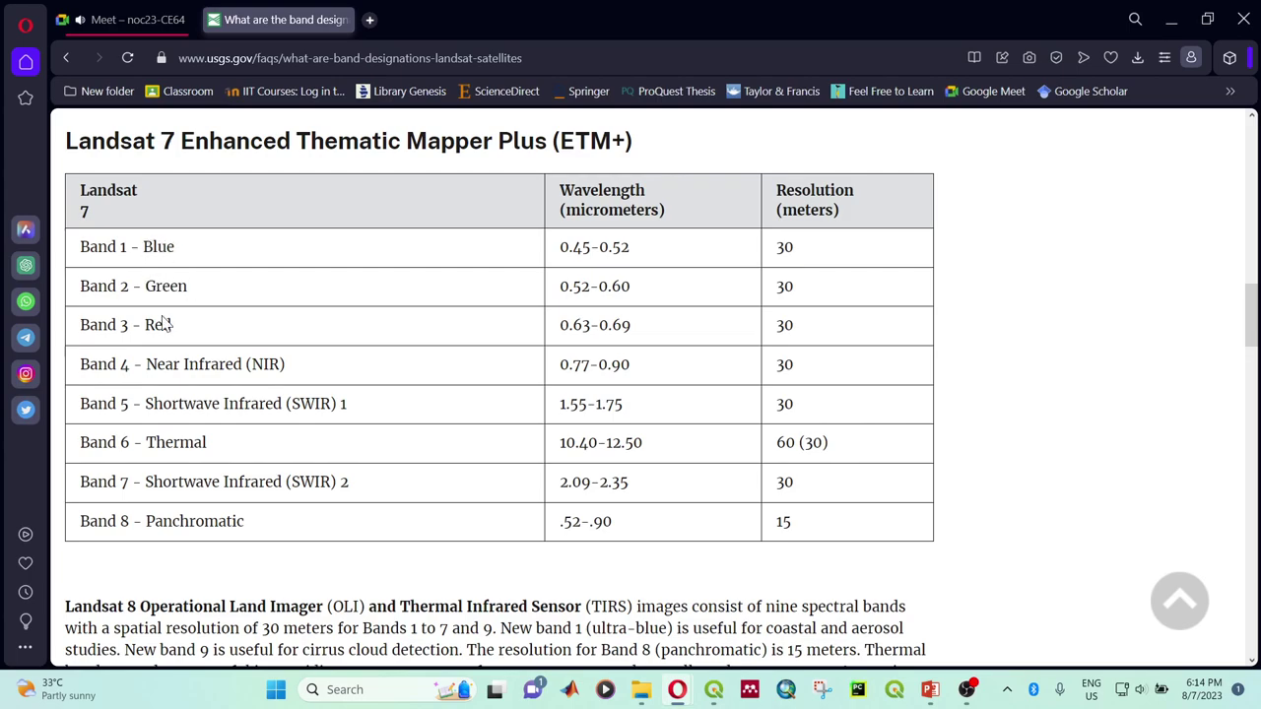
pyautogui.scroll(6, 198, 364)
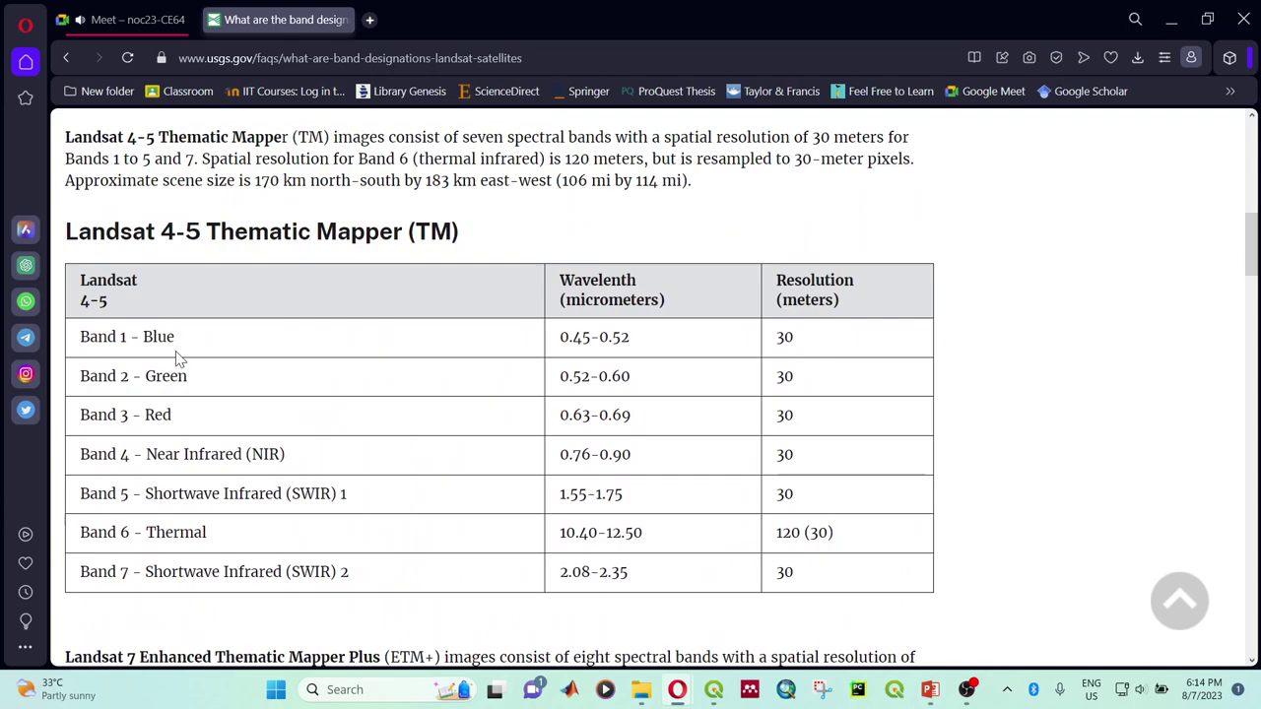
pyautogui.scroll(-5, 183, 346)
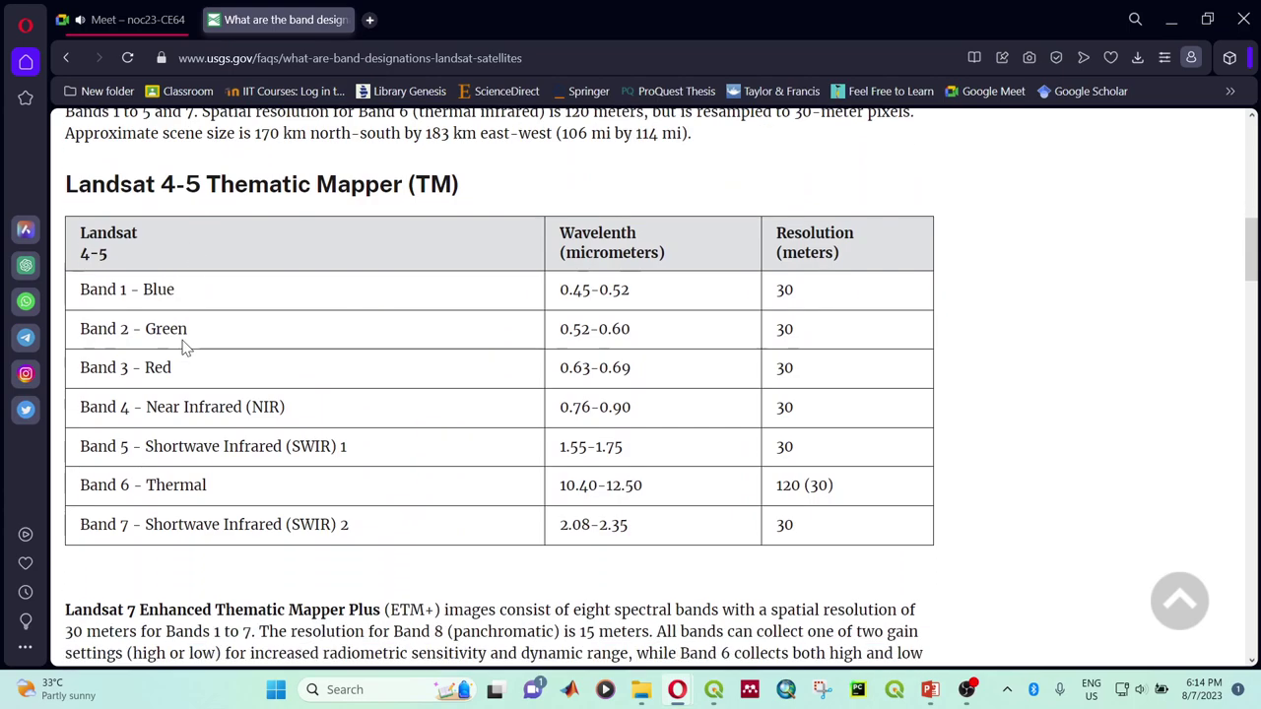
pyautogui.scroll(-1, 184, 346)
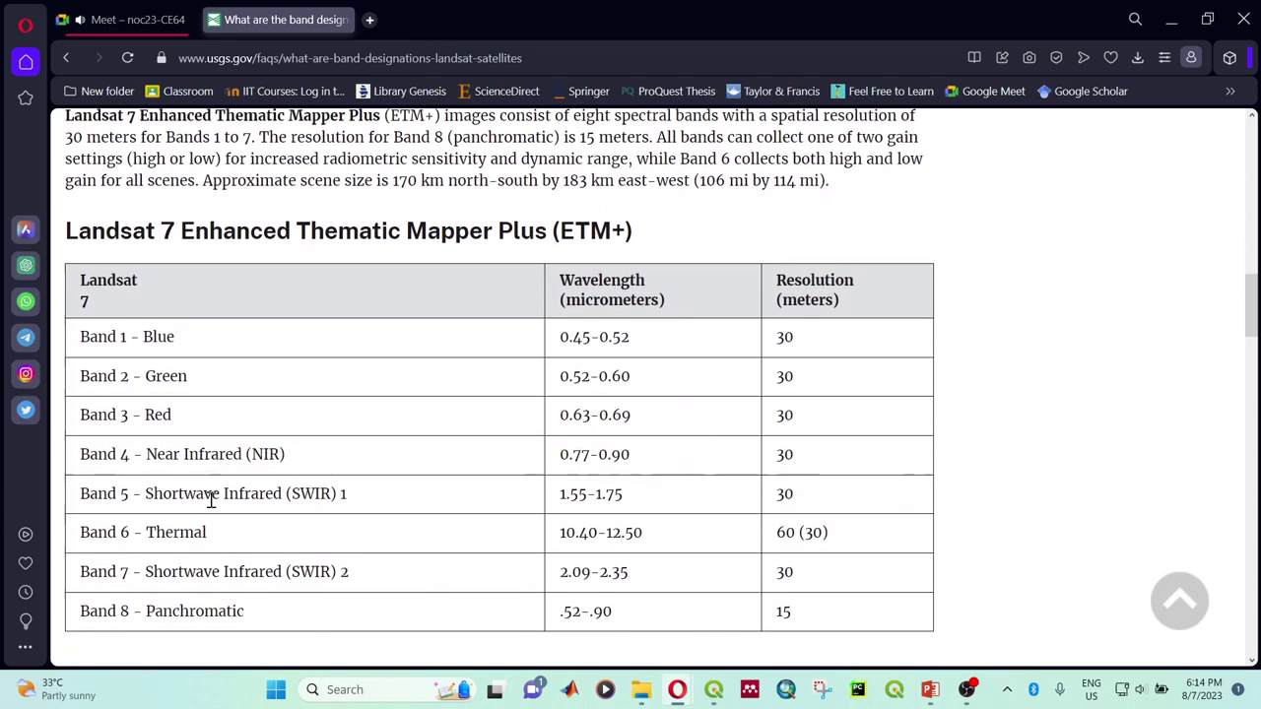
pyautogui.scroll(2, 248, 616)
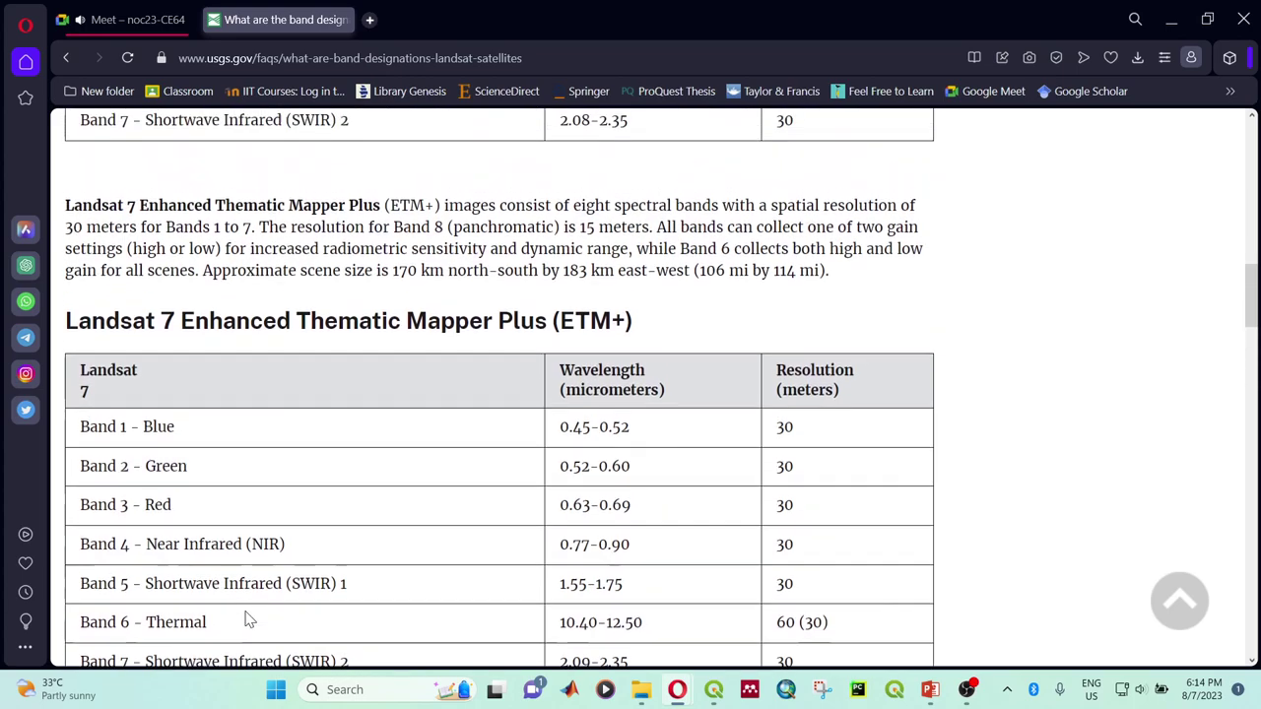
pyautogui.scroll(-2, 211, 193)
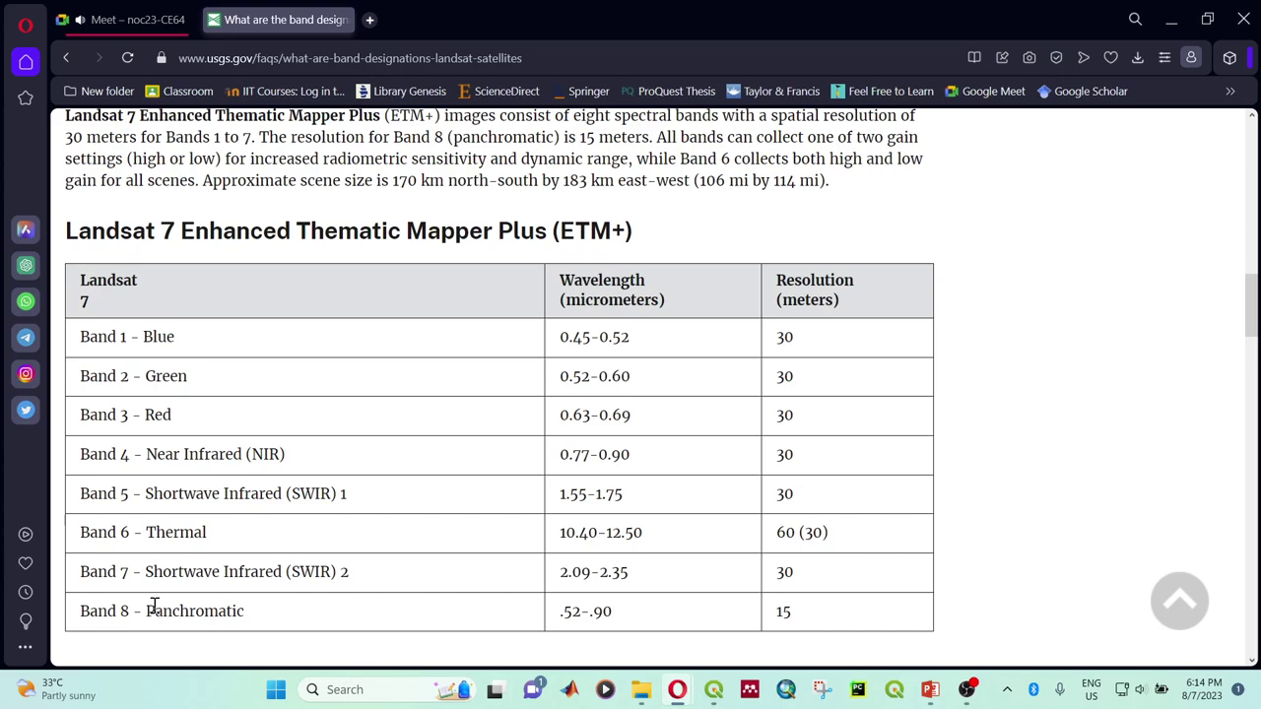
pyautogui.scroll(5, 193, 431)
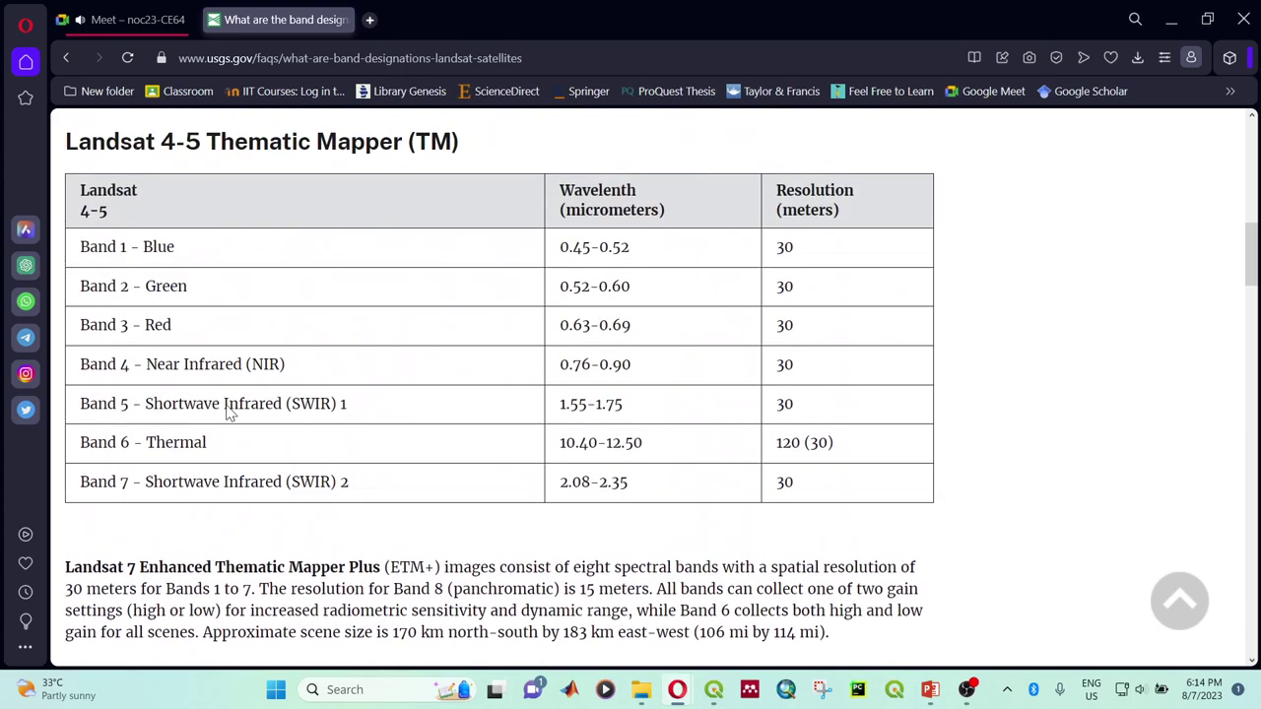
# Step: Compare the green band's number in the Landsat 1-5 MSS table with its number in the Landsat 4-5 TM table
pyautogui.scroll(6, 226, 486)
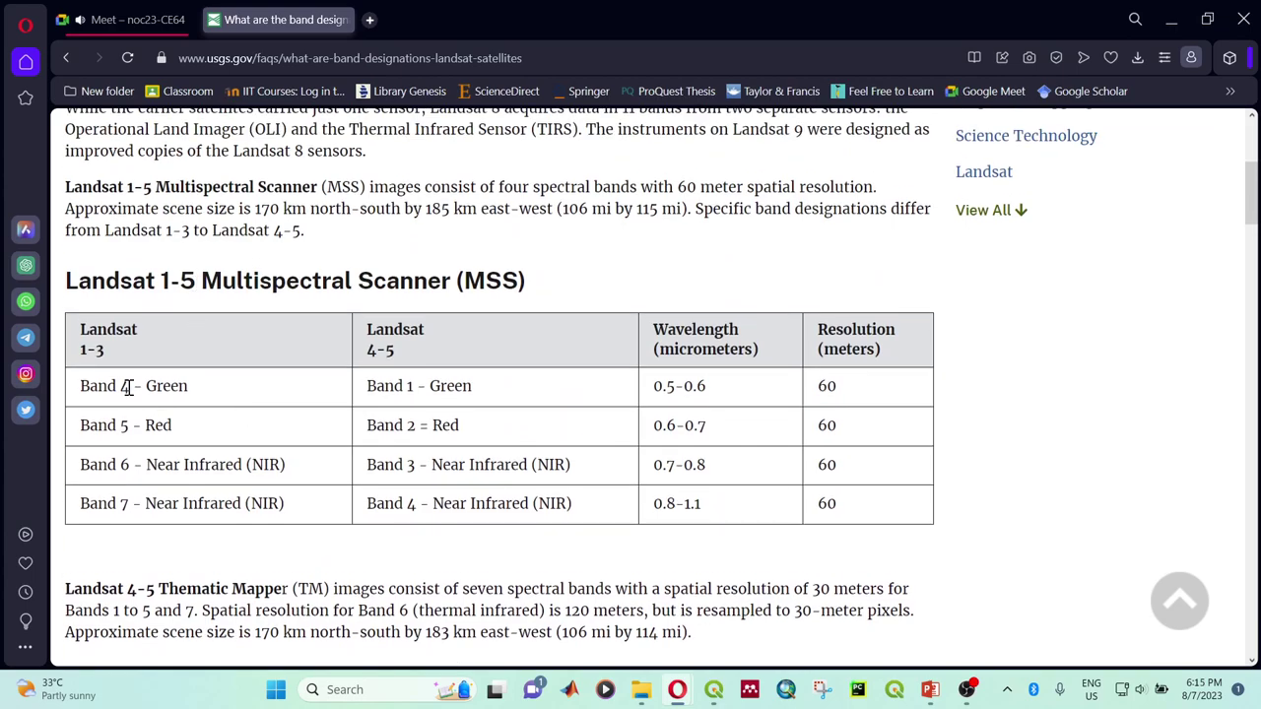
pyautogui.doubleClick(123, 387)
pyautogui.scroll(-4, 132, 392)
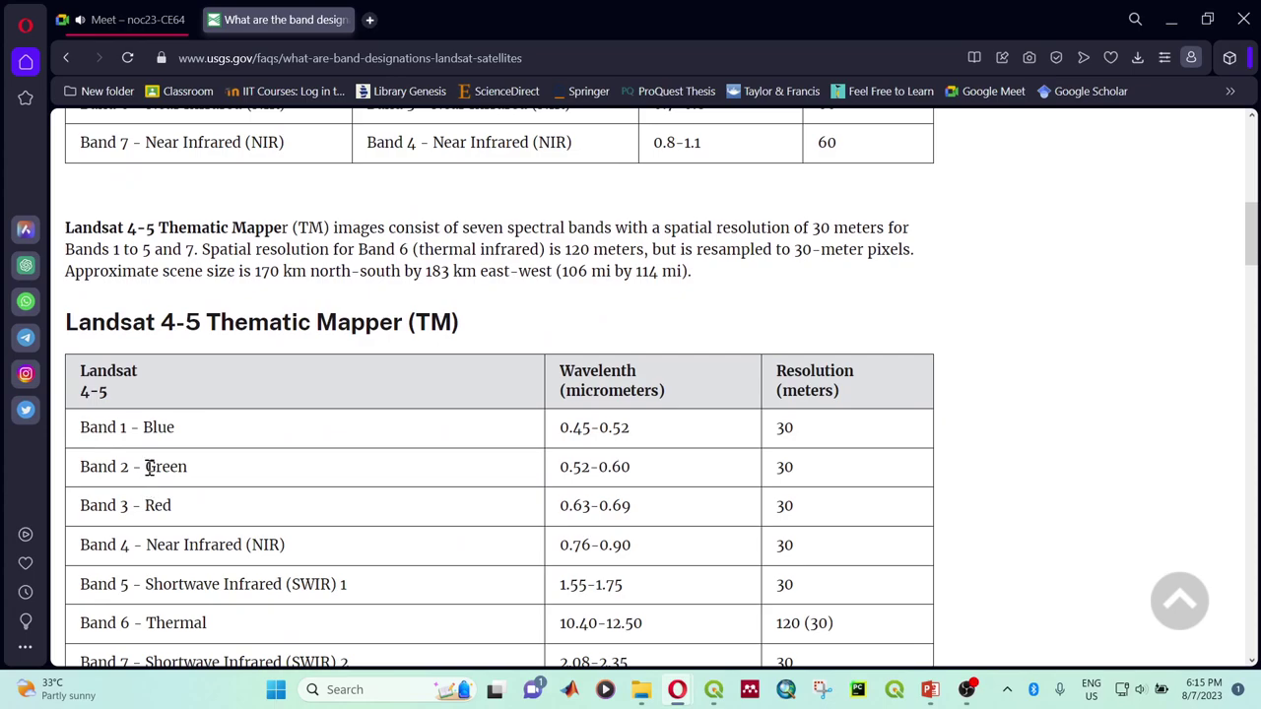
pyautogui.moveTo(150, 467); pyautogui.dragTo(184, 467)
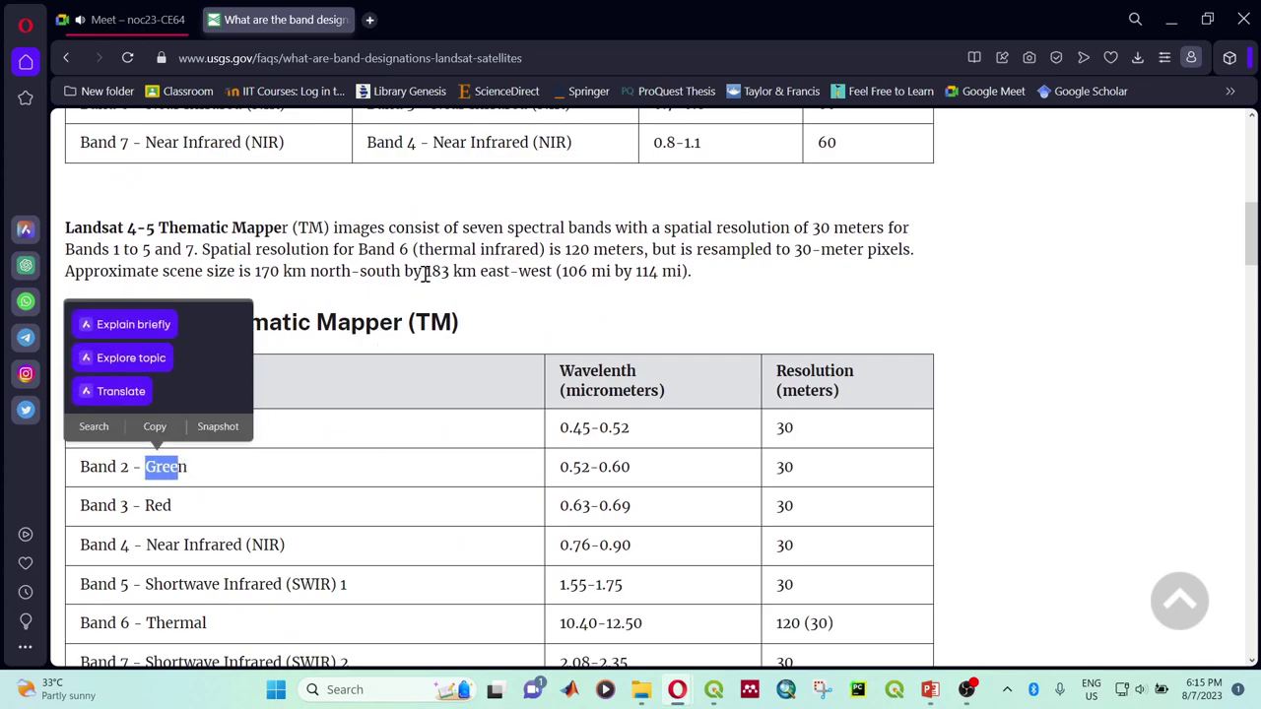
pyautogui.click(686, 483)
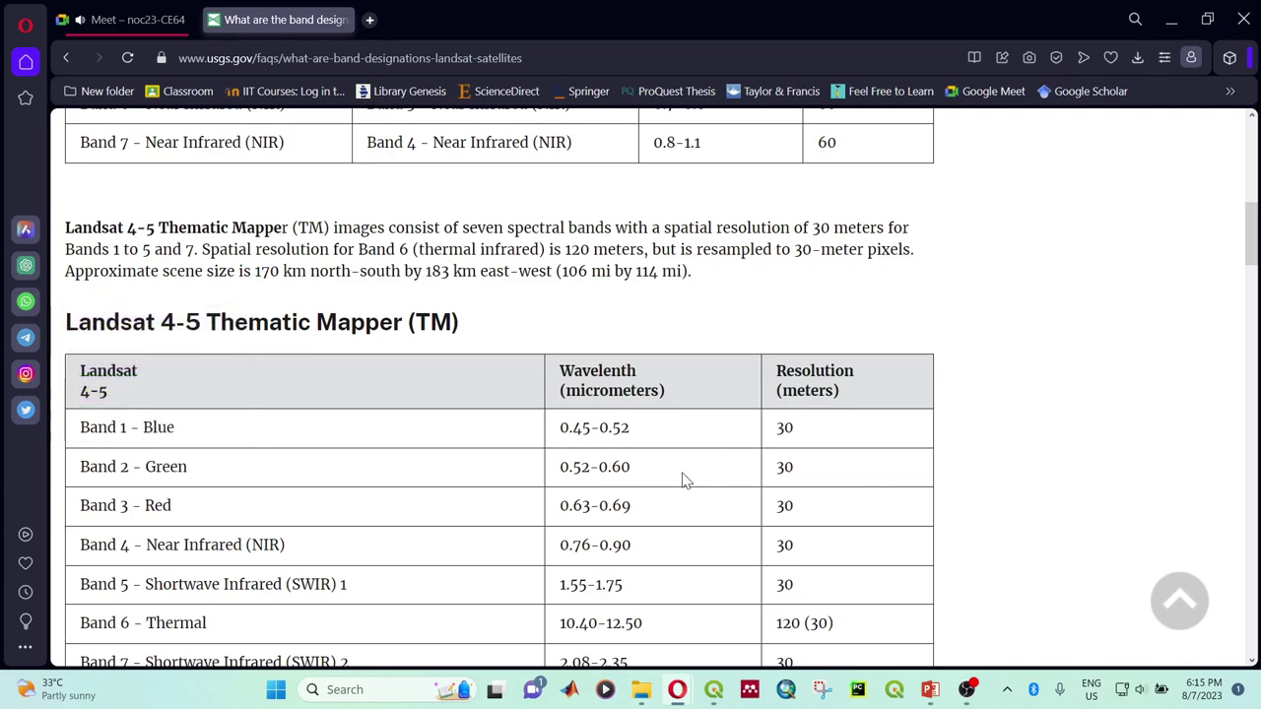
# Step: Examine the blue, green and red band numbers in the Landsat 4-5 Thematic Mapper table
pyautogui.scroll(-1, 383, 446)
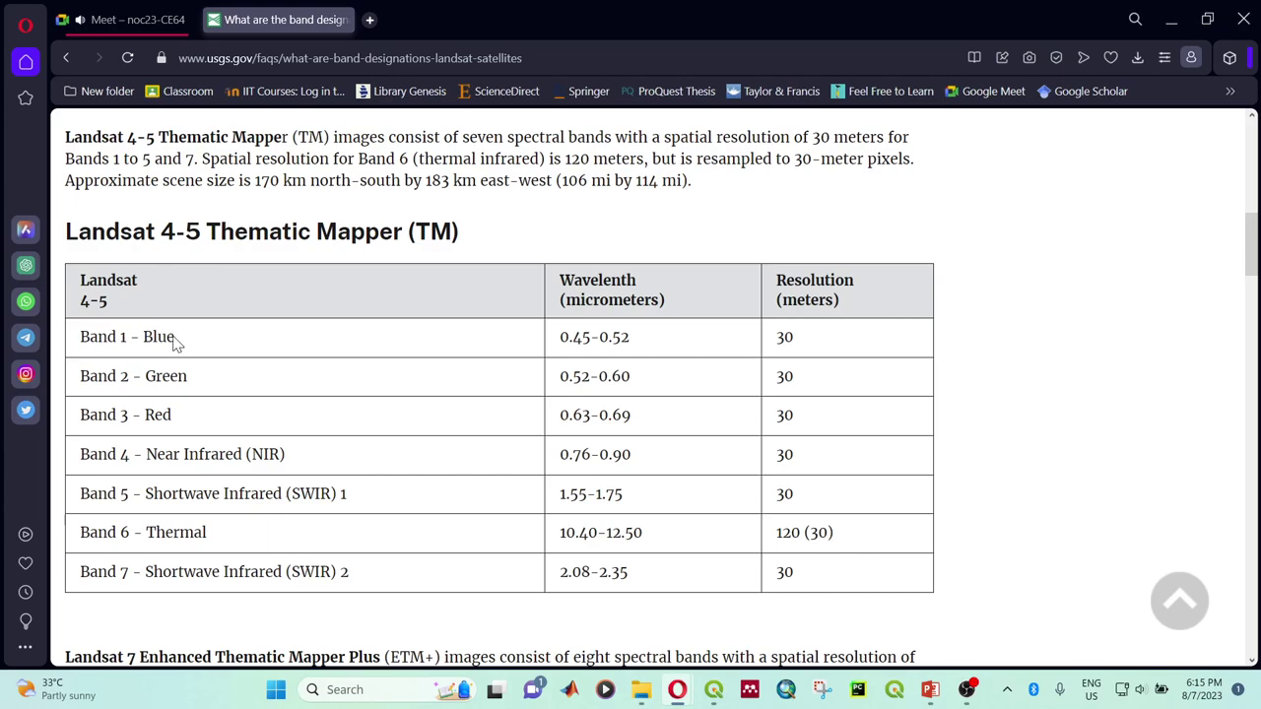
pyautogui.moveTo(145, 336); pyautogui.dragTo(191, 375)
pyautogui.click(162, 412)
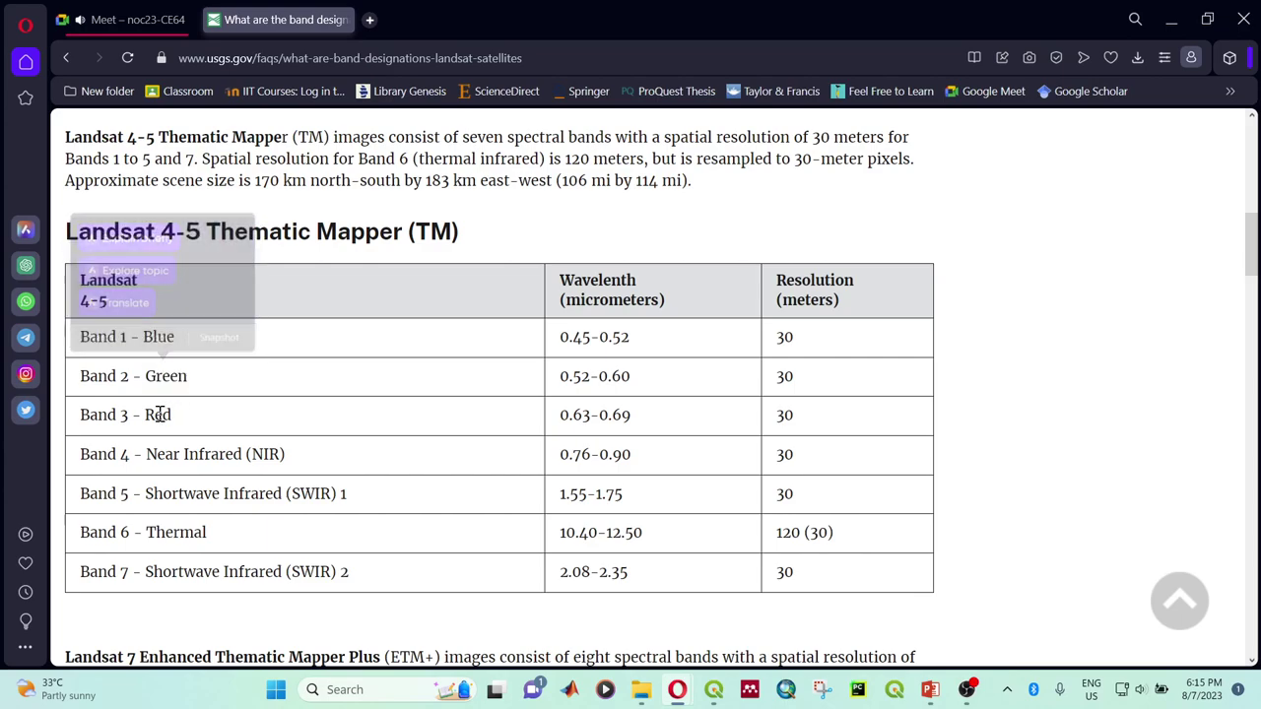
pyautogui.moveTo(928, 693)
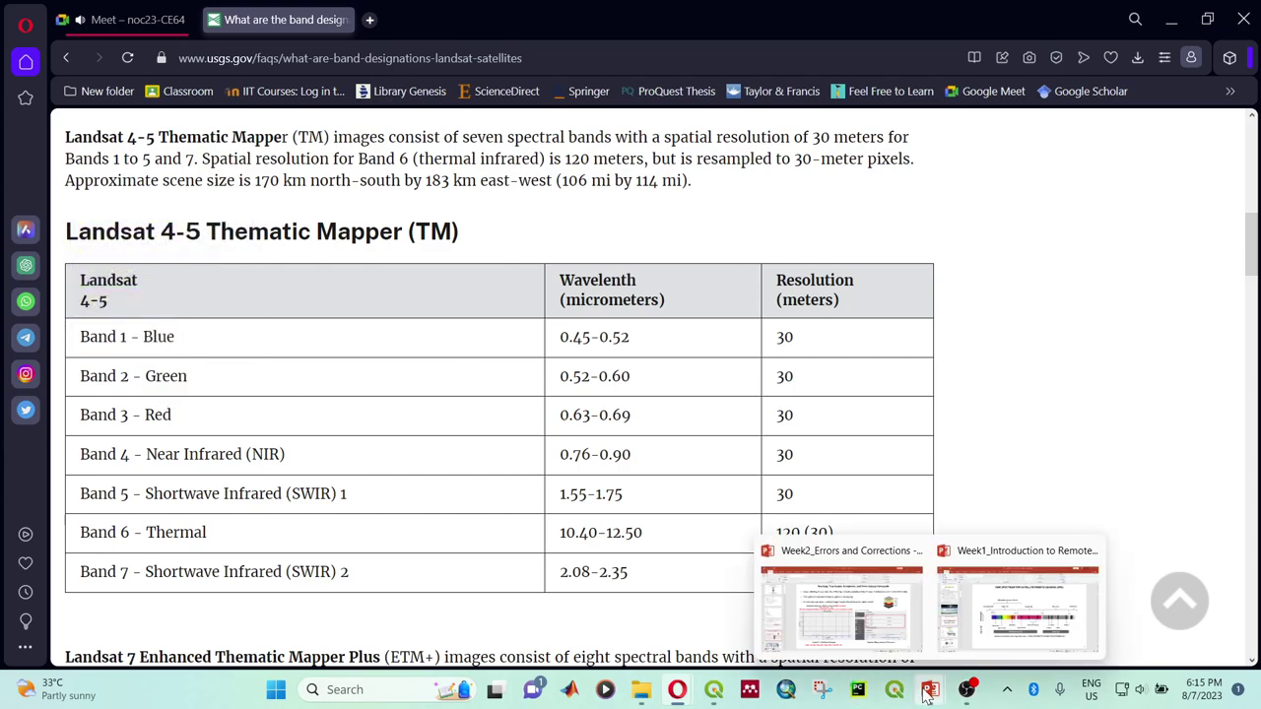
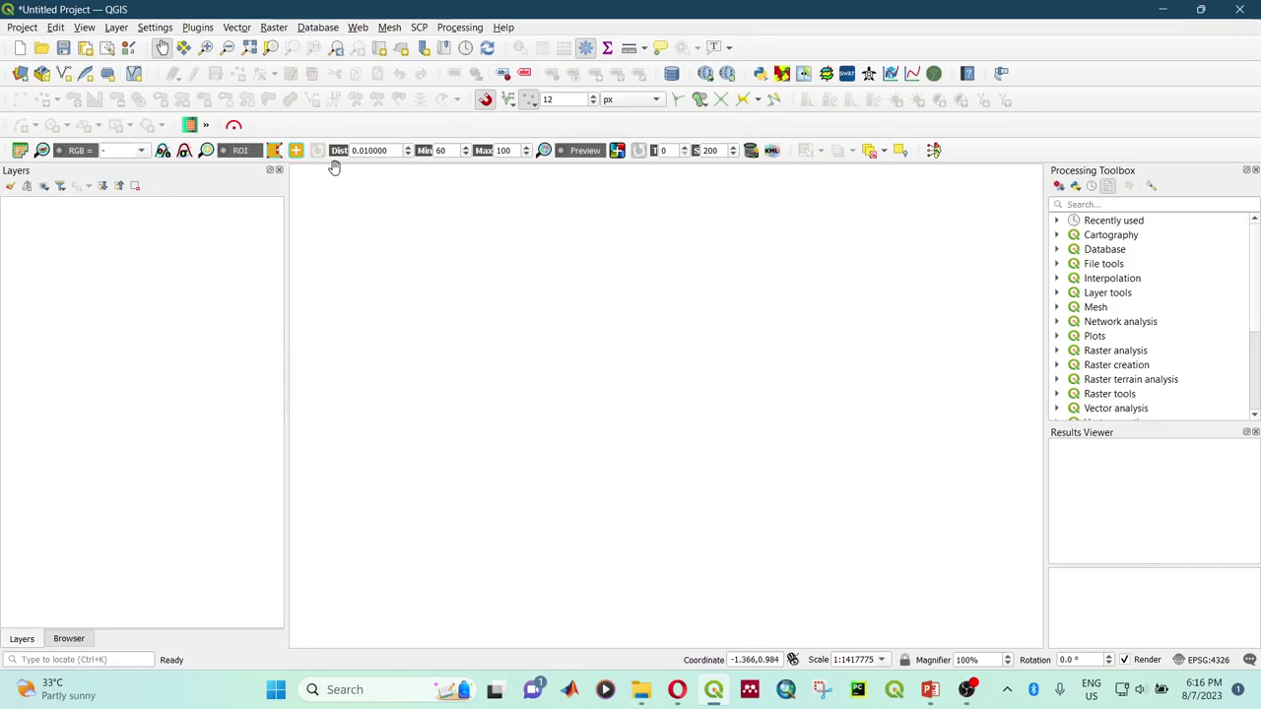
# Step: Add the original Landsat 8 B2, B3, B4 and B5 TIF files from the Landsat8 folder to the QGIS project as layers
pyautogui.moveTo(642, 690)
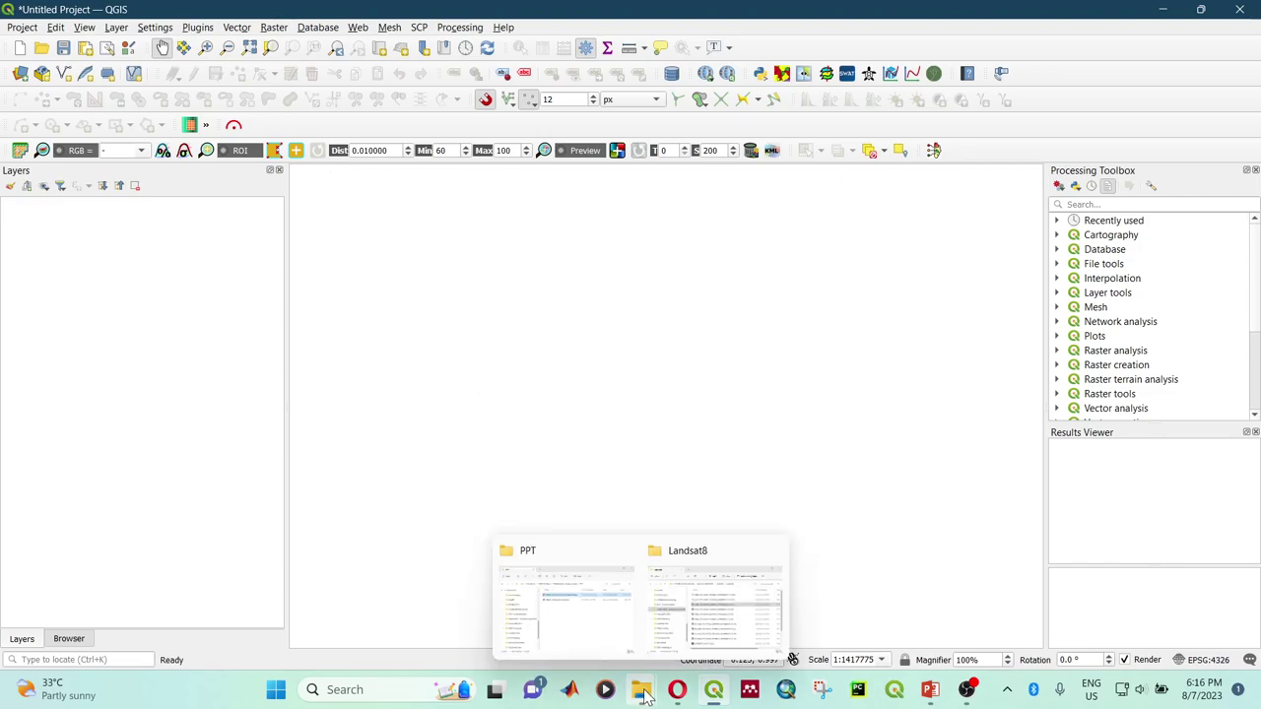
pyautogui.click(705, 604)
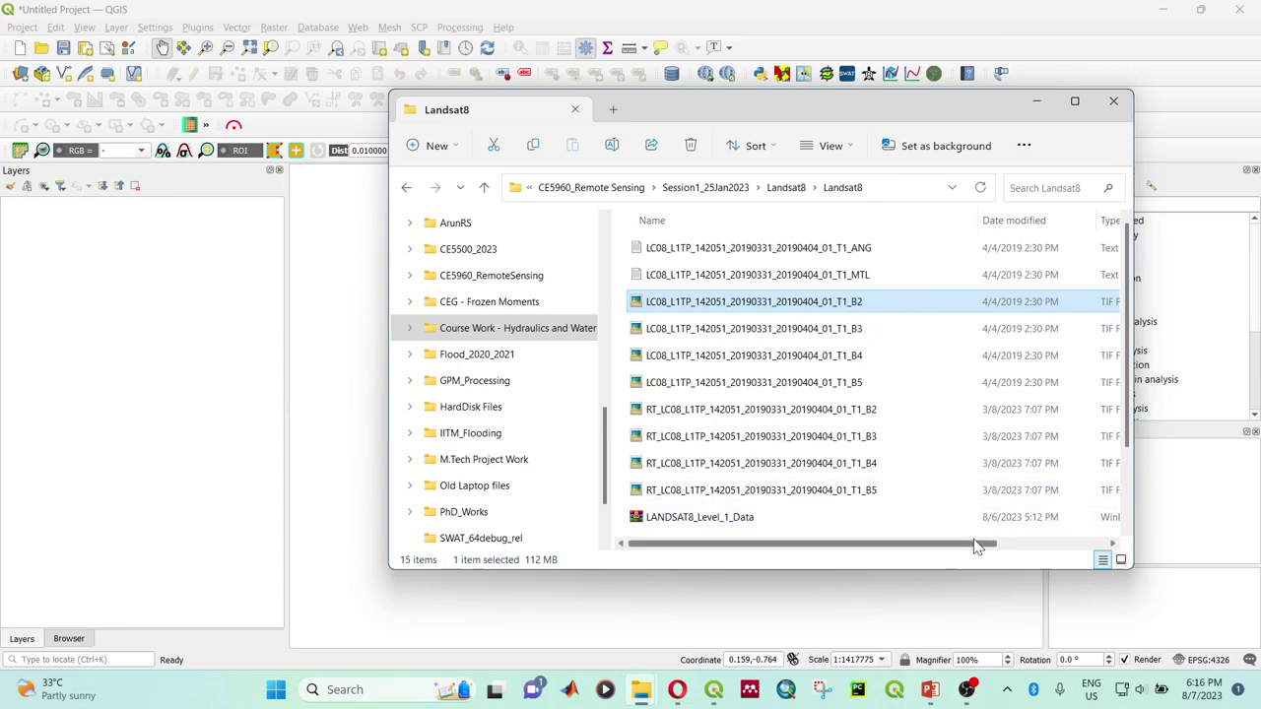
pyautogui.moveTo(976, 543); pyautogui.dragTo(1035, 541)
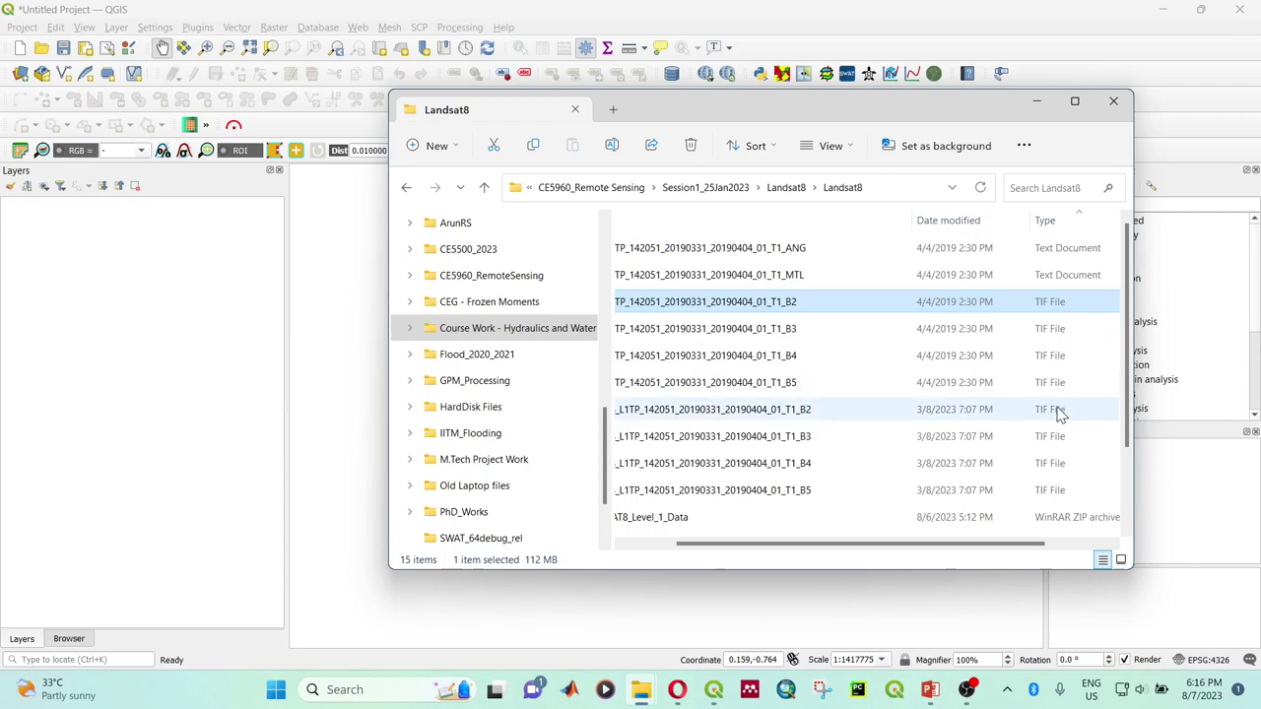
pyautogui.keyDown('shift'); pyautogui.click(798, 386); pyautogui.keyUp('shift')
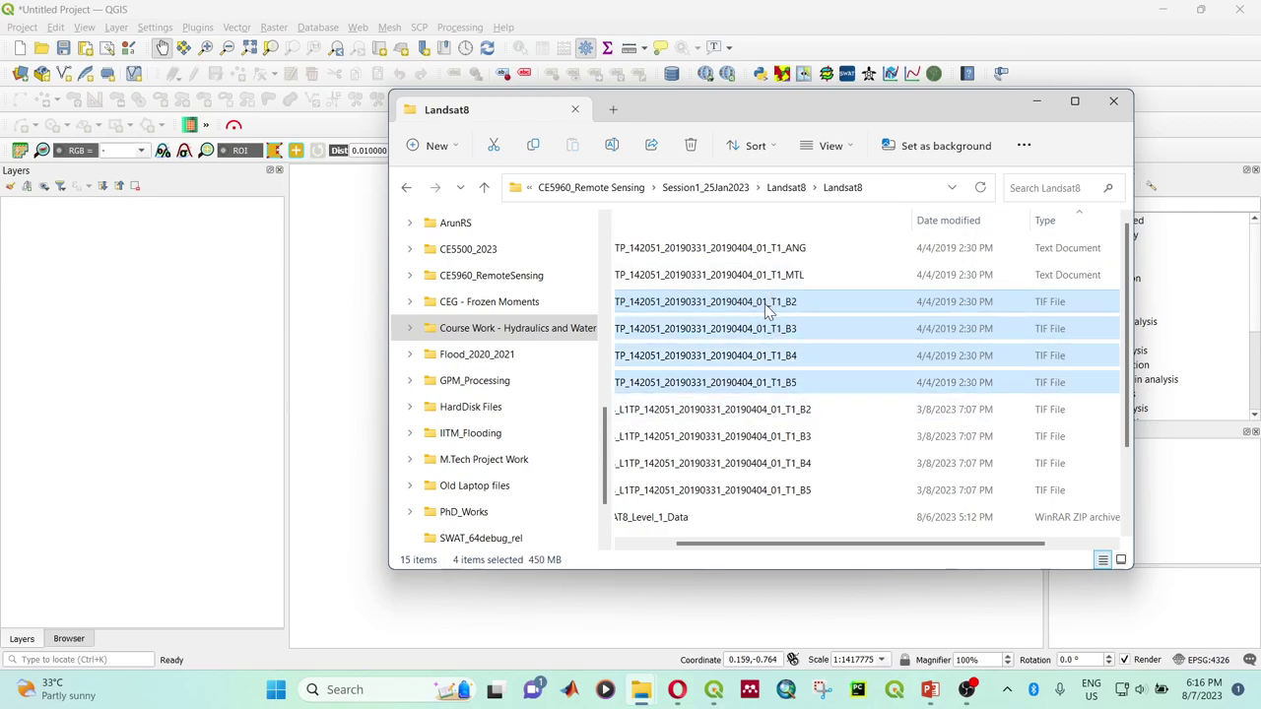
pyautogui.moveTo(764, 303); pyautogui.dragTo(135, 394)
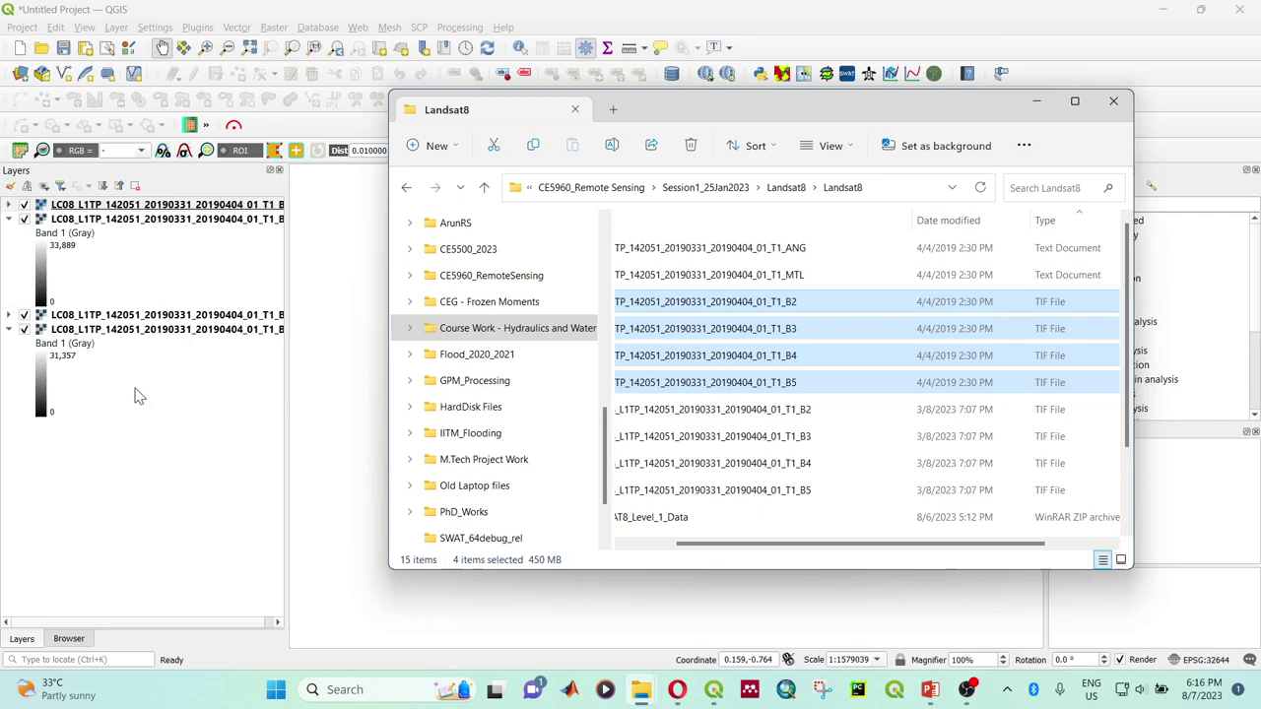
pyautogui.click(1036, 103)
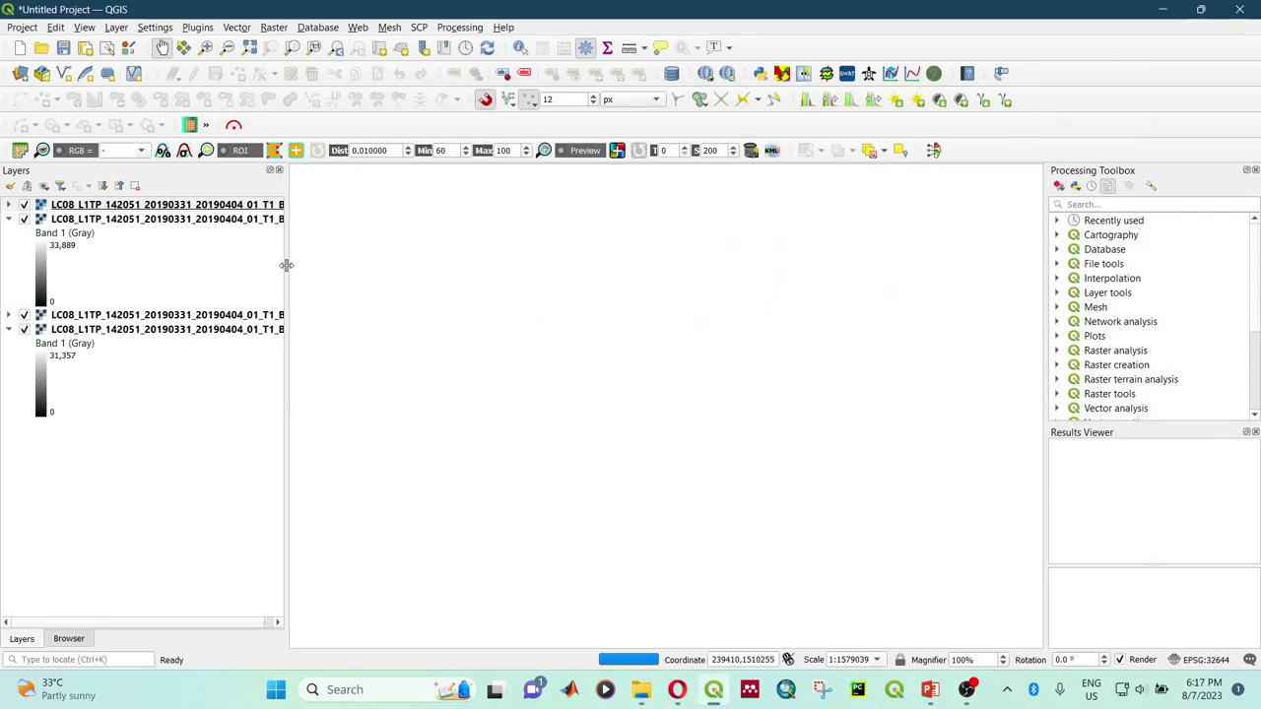
# Step: Widen the layer list to fit the full band file names, and view the B5 image on the map at full extent and closer
pyautogui.moveTo(285, 265); pyautogui.dragTo(326, 262)
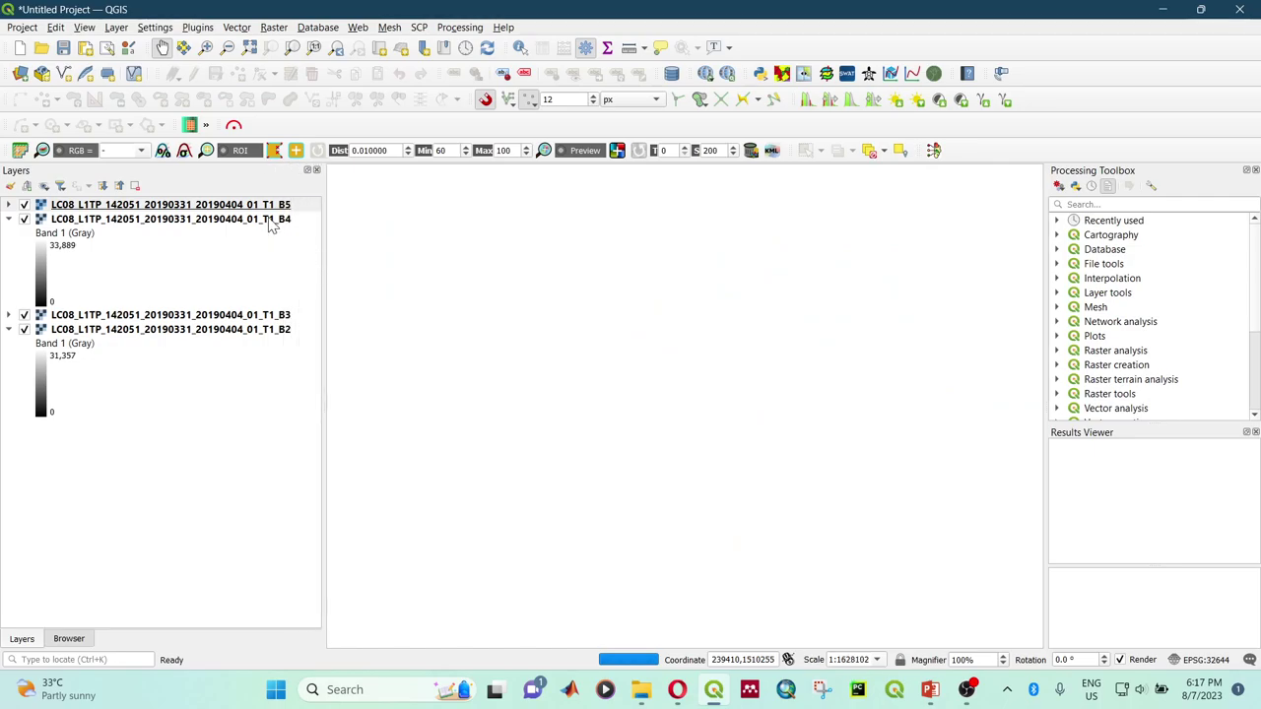
pyautogui.rightClick(268, 206)
pyautogui.click(284, 217)
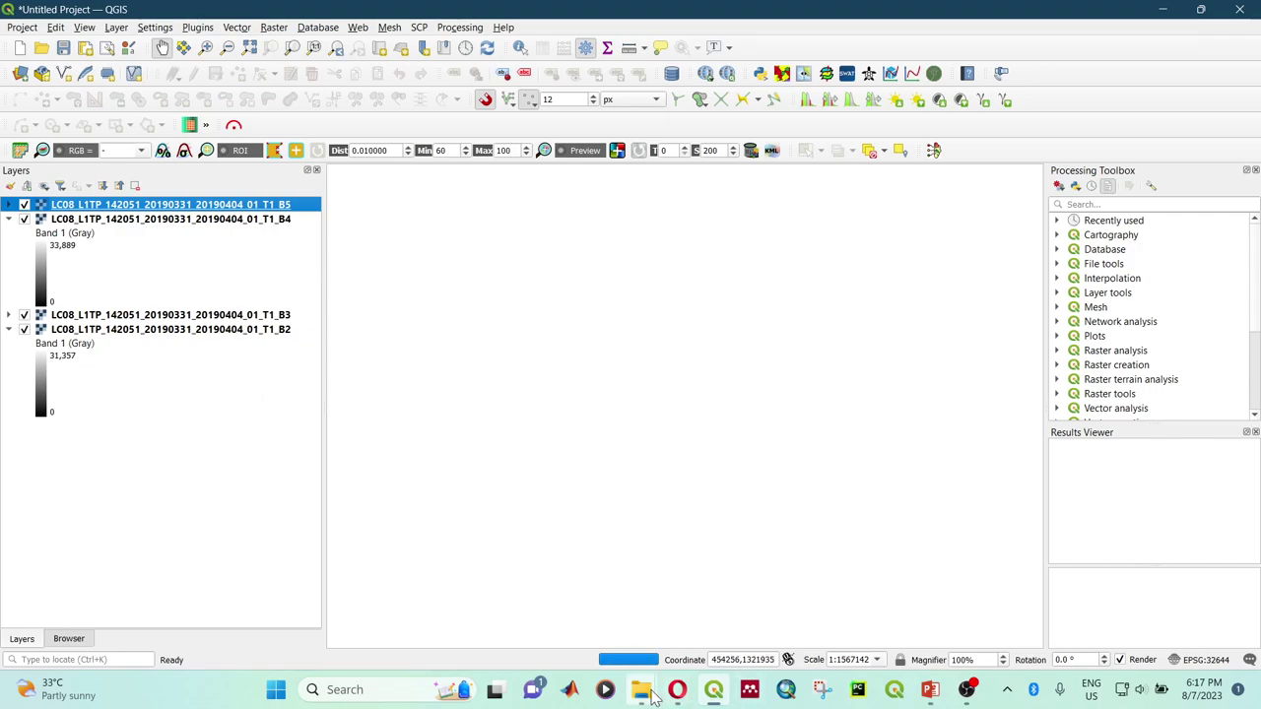
pyautogui.moveTo(647, 694)
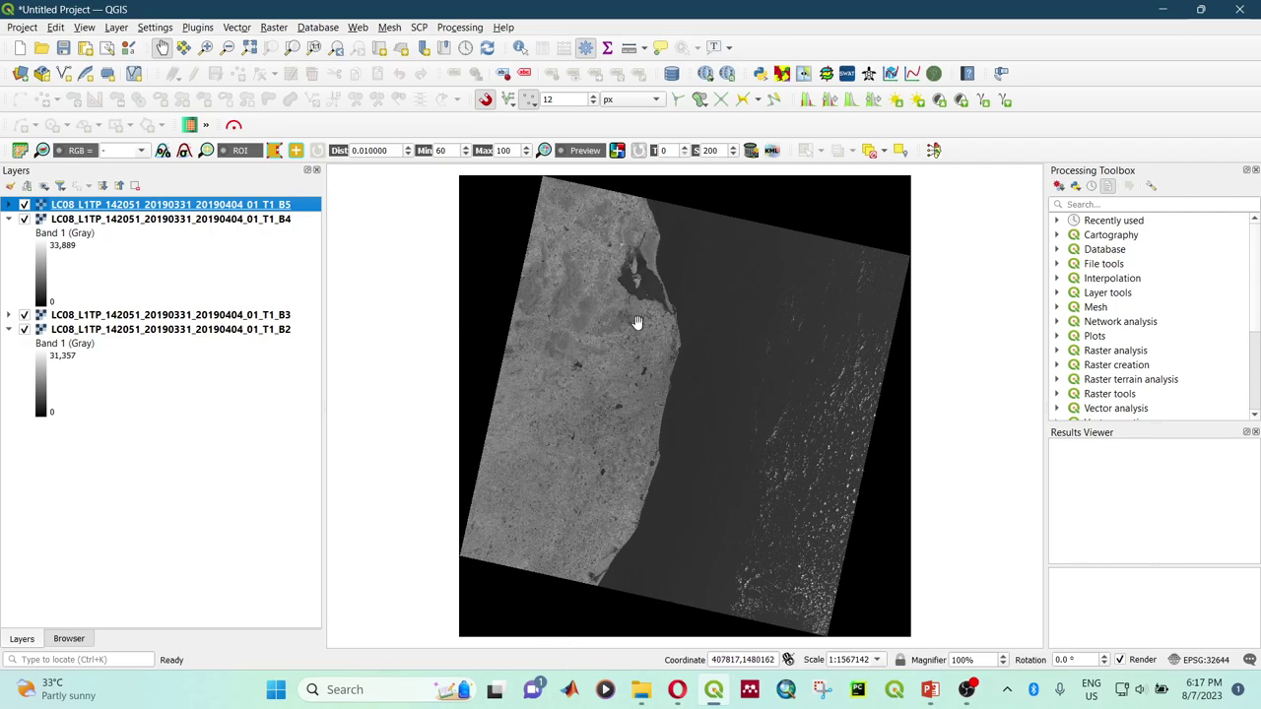
pyautogui.scroll(1, 638, 490)
pyautogui.scroll(-1, 676, 312)
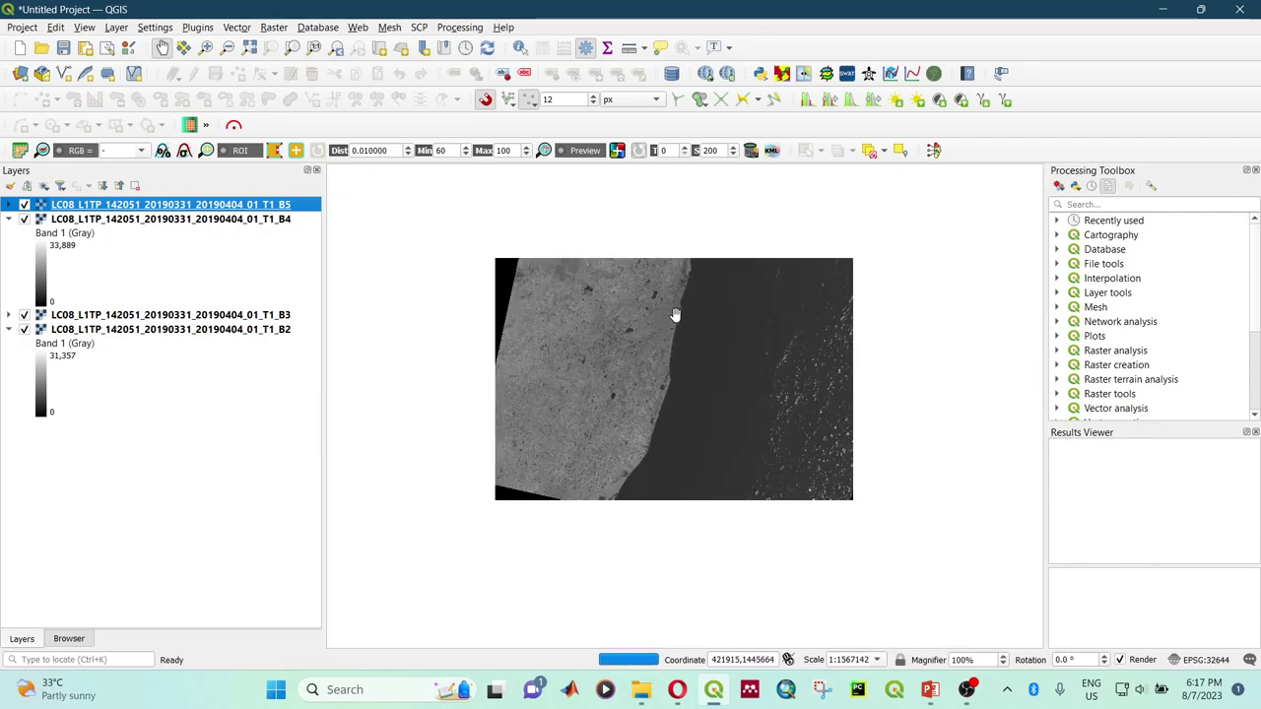
pyautogui.scroll(1, 665, 266)
pyautogui.moveTo(624, 324); pyautogui.dragTo(622, 333)
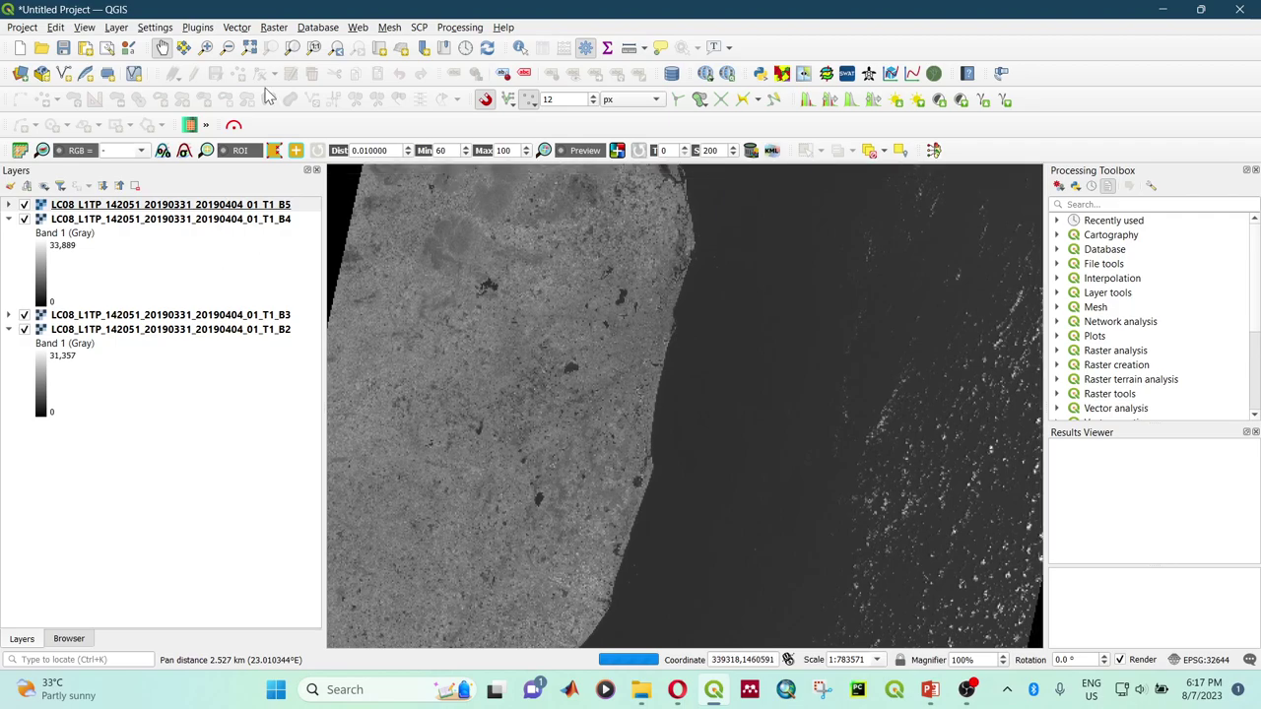
# Step: Start Build Virtual Raster and choose the B2, B3, B4 and B5 images as its input layers
pyautogui.click(276, 30)
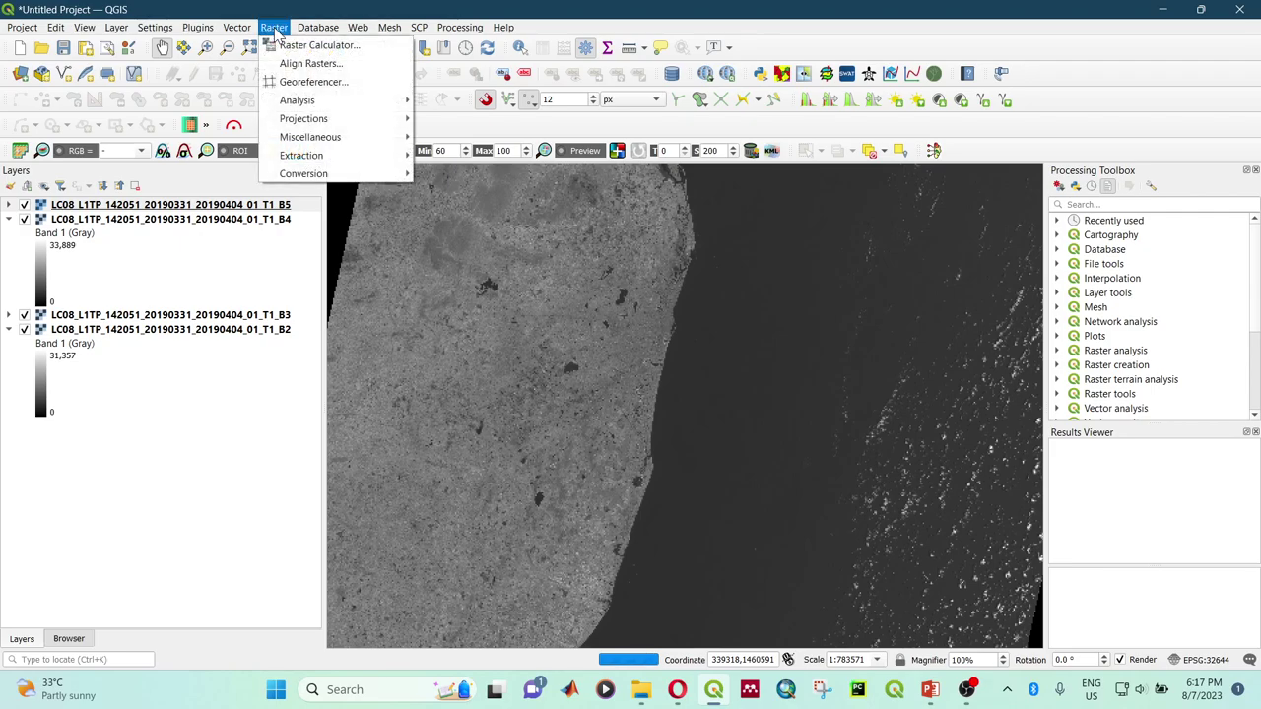
pyautogui.moveTo(351, 145)
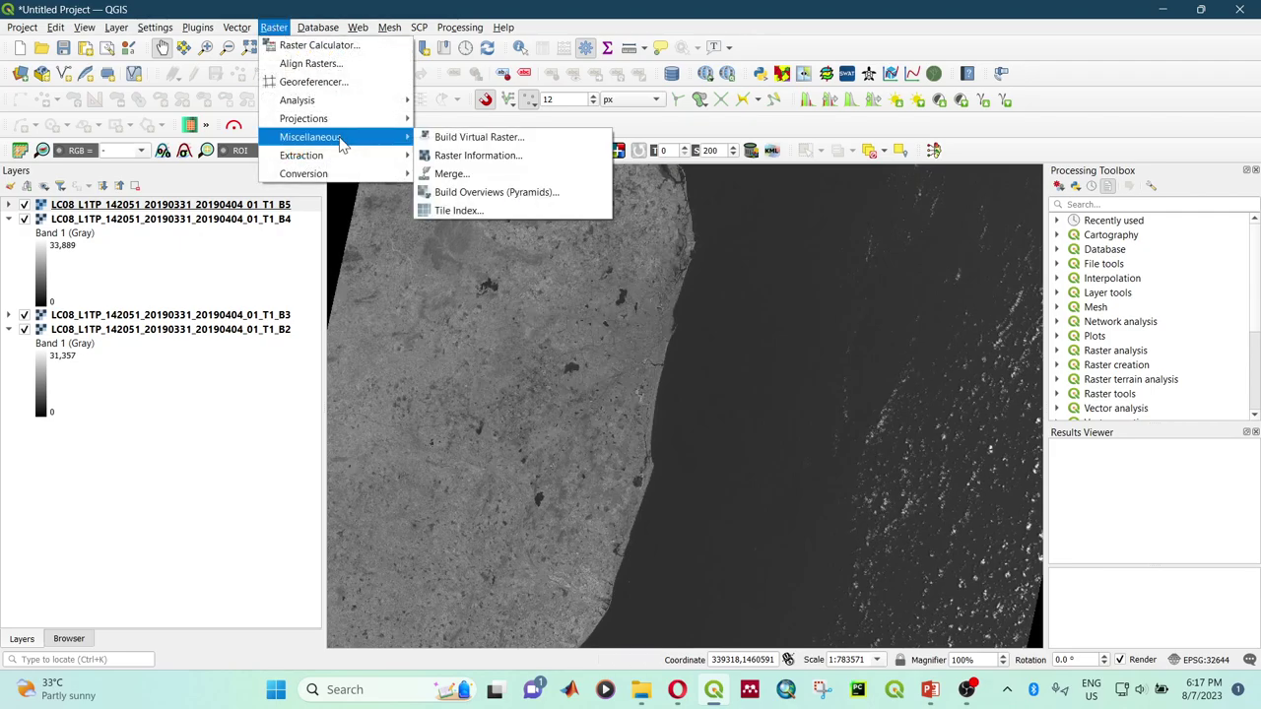
pyautogui.click(469, 140)
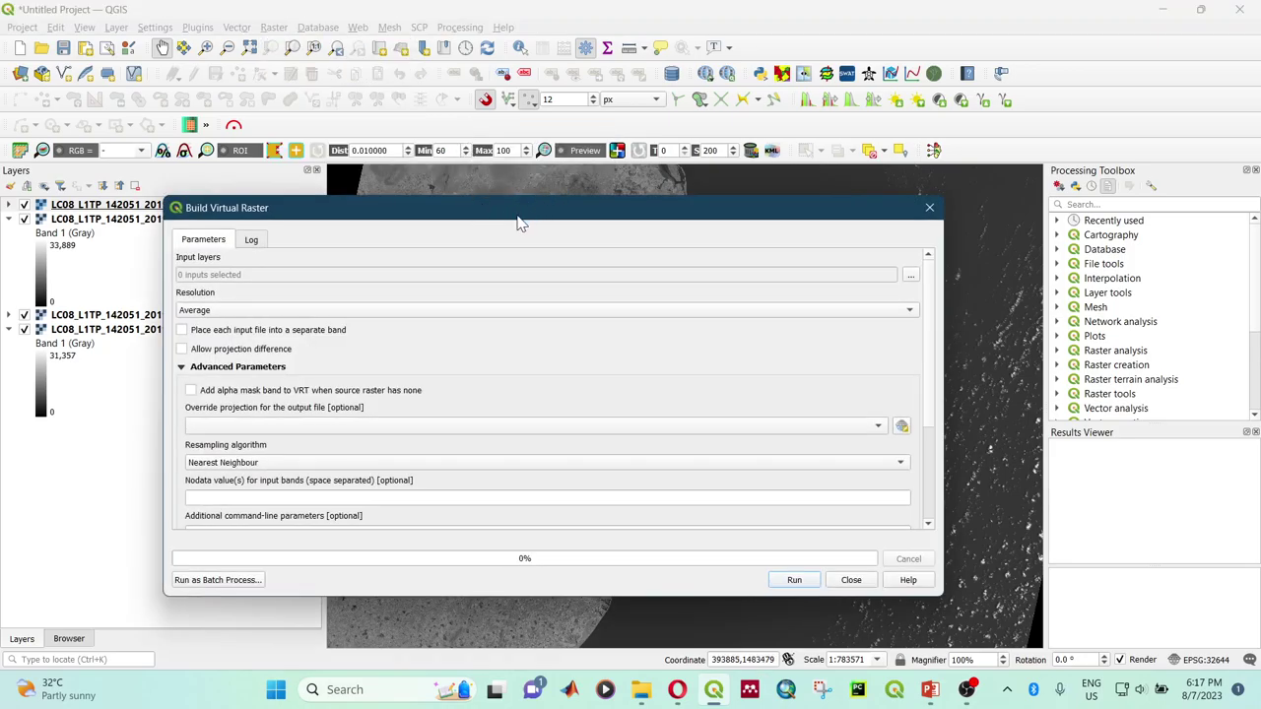
pyautogui.moveTo(518, 202); pyautogui.dragTo(679, 99)
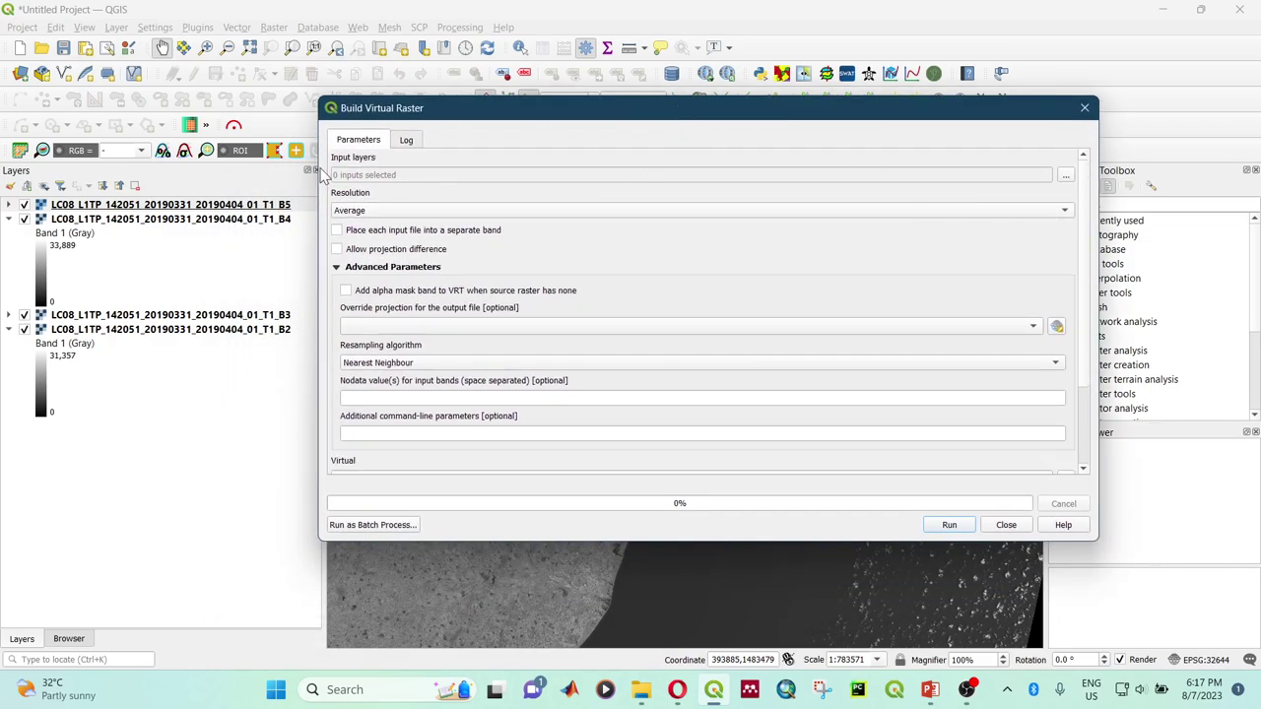
pyautogui.click(1064, 174)
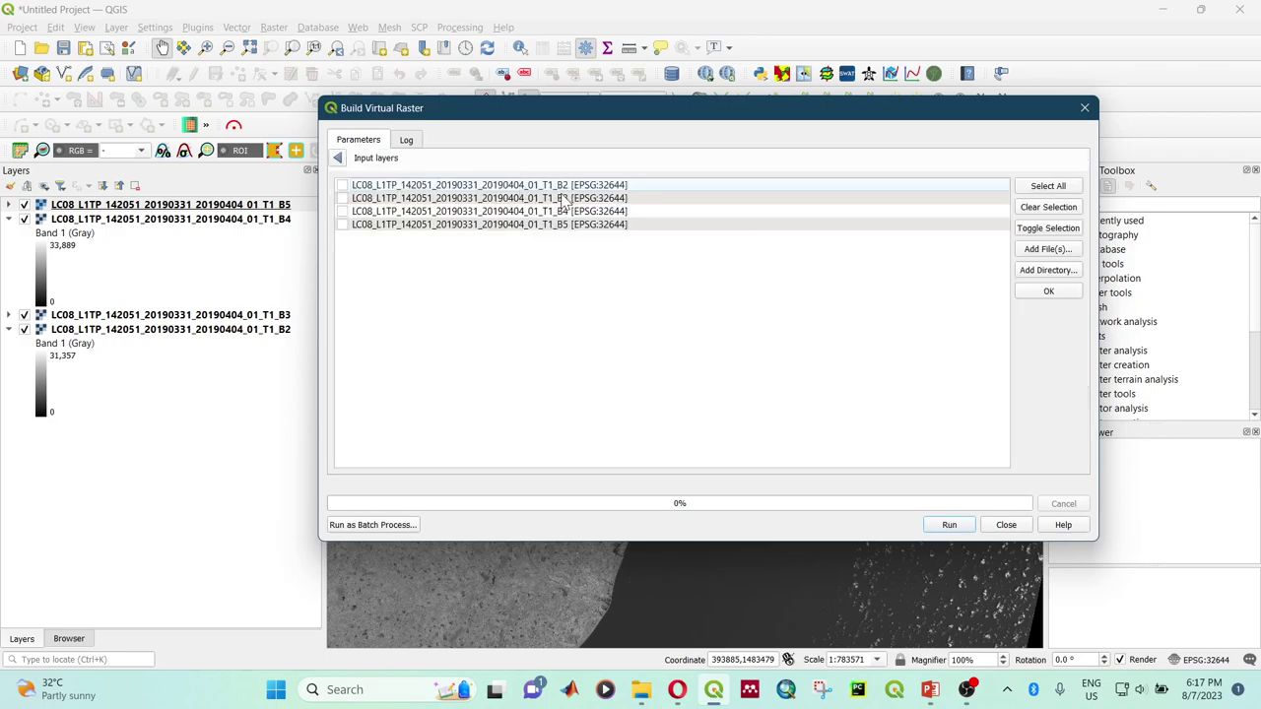
pyautogui.moveTo(570, 186); pyautogui.dragTo(577, 207)
pyautogui.moveTo(573, 202); pyautogui.dragTo(584, 187)
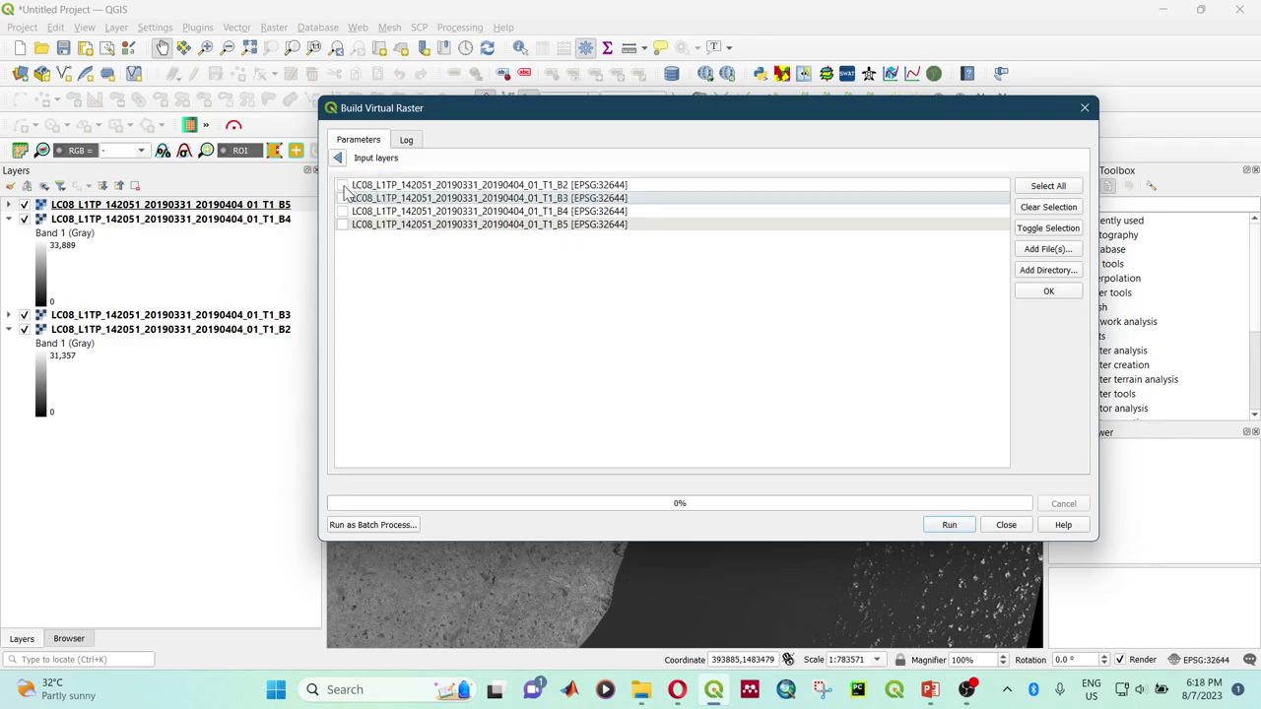
pyautogui.click(343, 225)
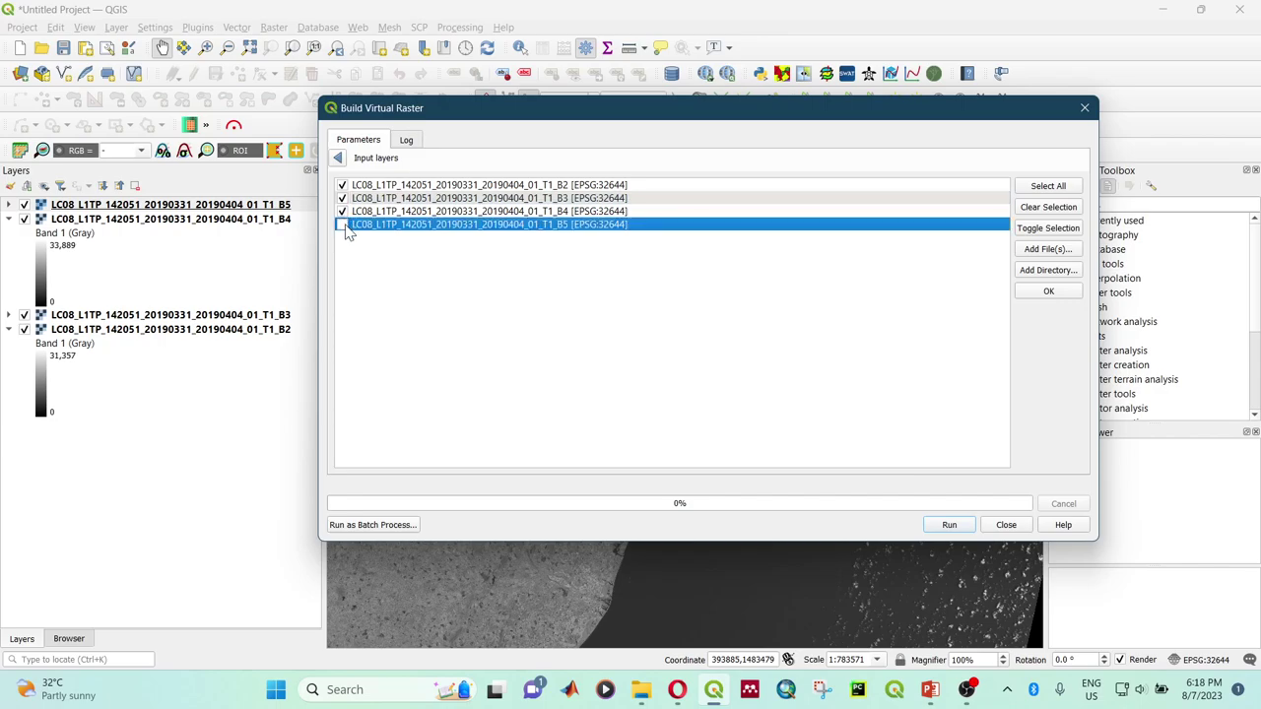
pyautogui.click(676, 357)
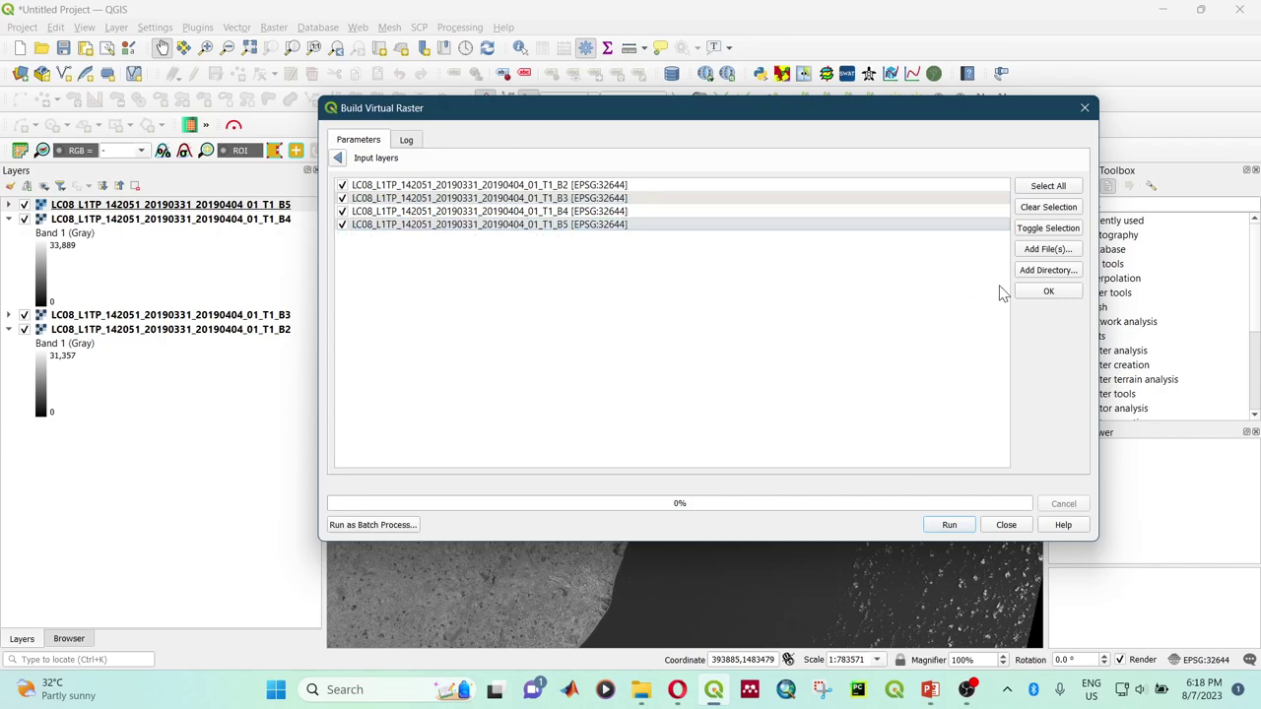
pyautogui.click(1048, 292)
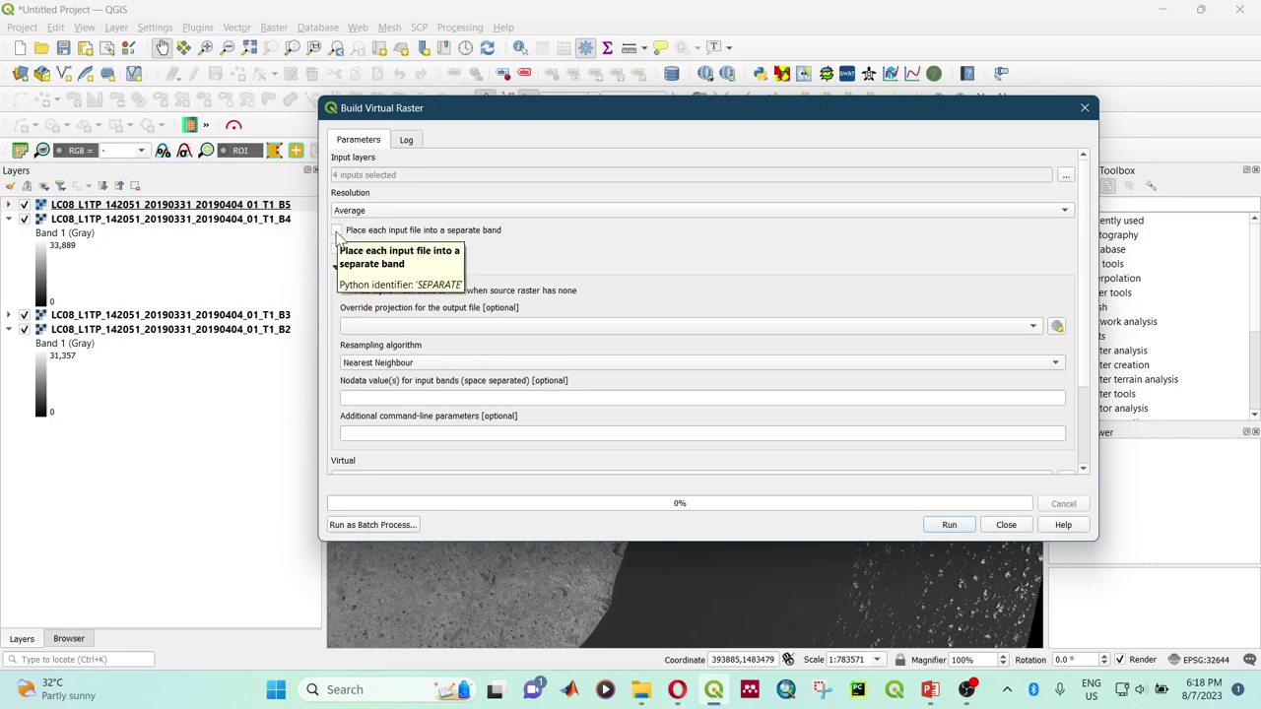
# Step: Place each input file into a separate band and build the virtual raster as a temporary file
pyautogui.click(336, 232)
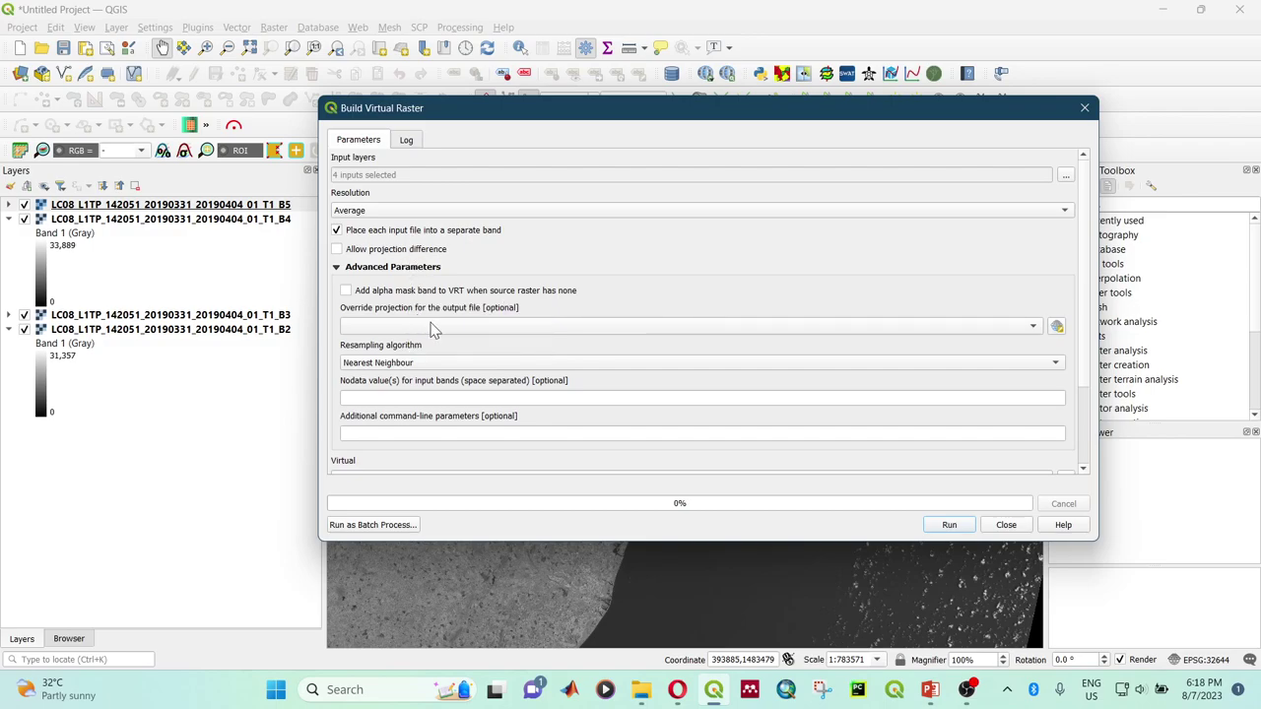
pyautogui.scroll(-3, 1087, 364)
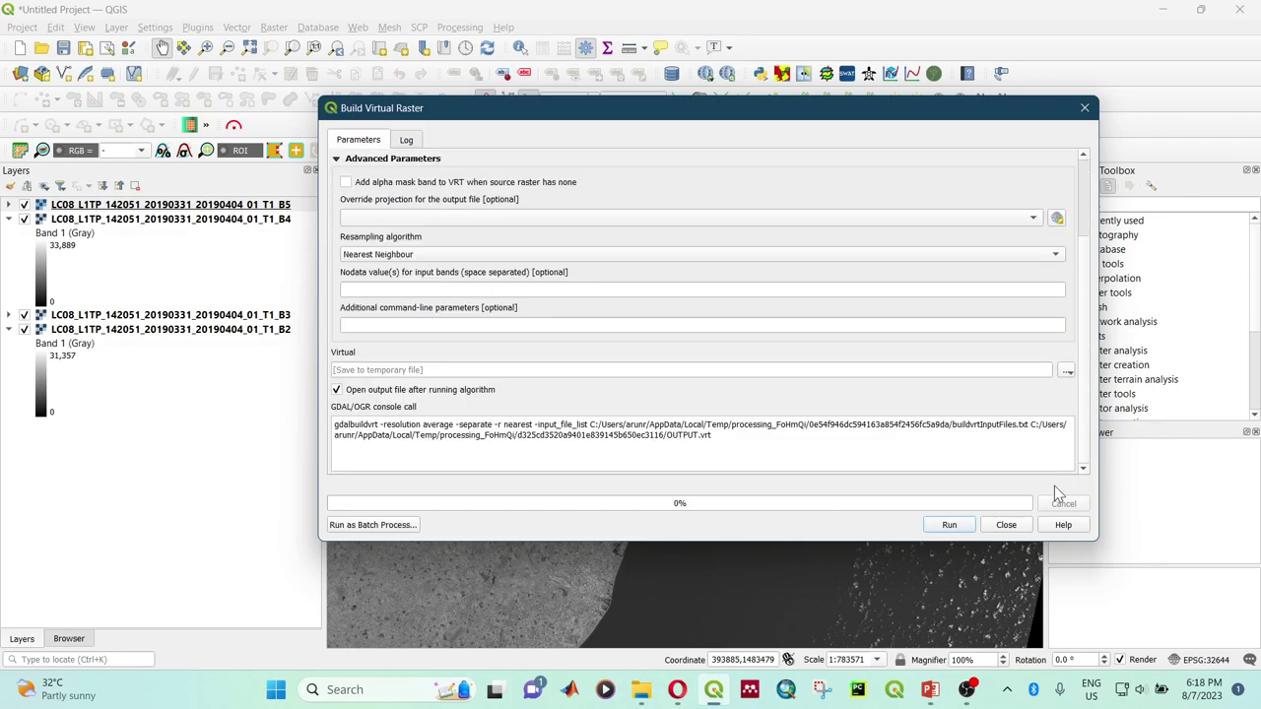
pyautogui.click(951, 525)
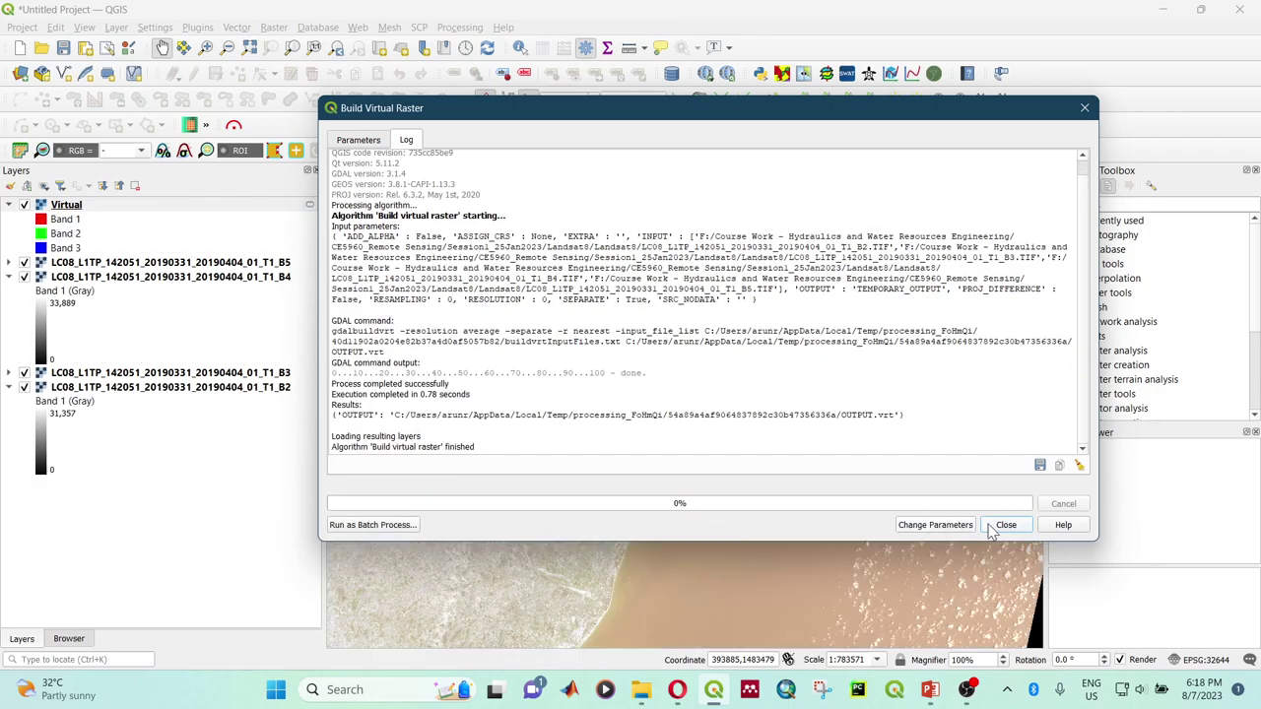
pyautogui.click(1005, 524)
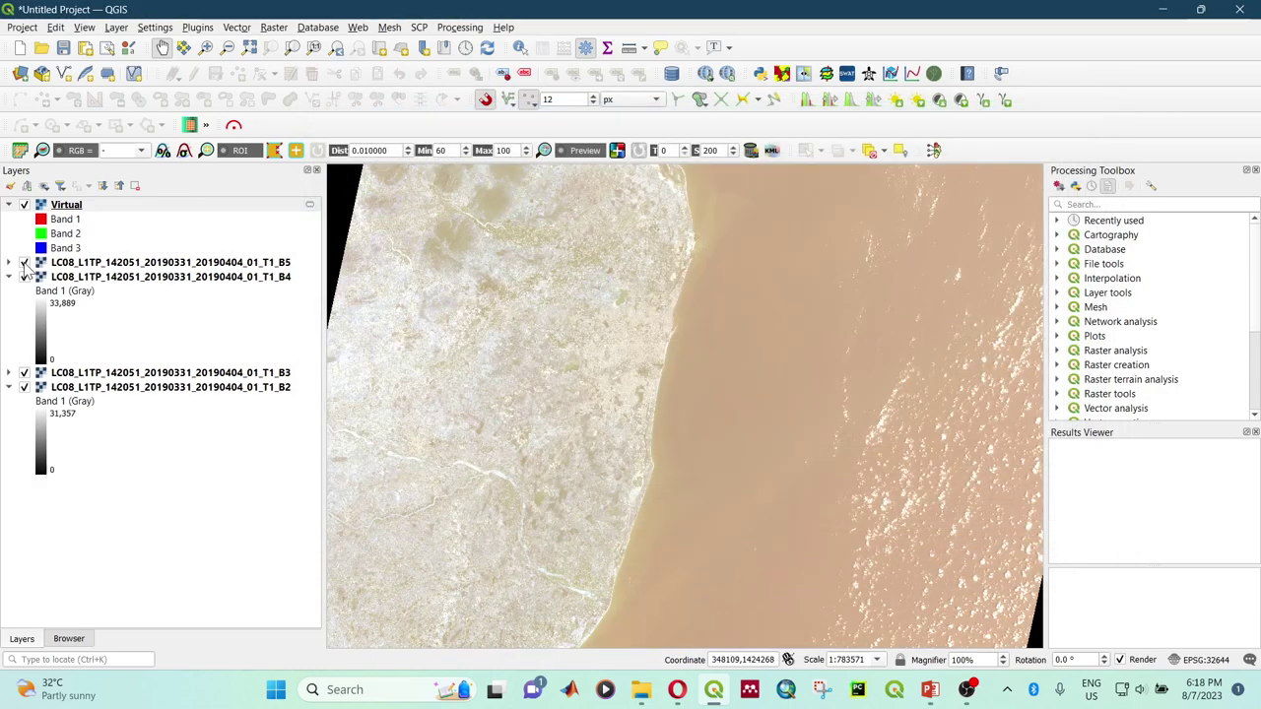
# Step: Hide the individual B5, B4, B3 and B2 layers and zoom the map to the virtual raster layer
pyautogui.click(23, 262)
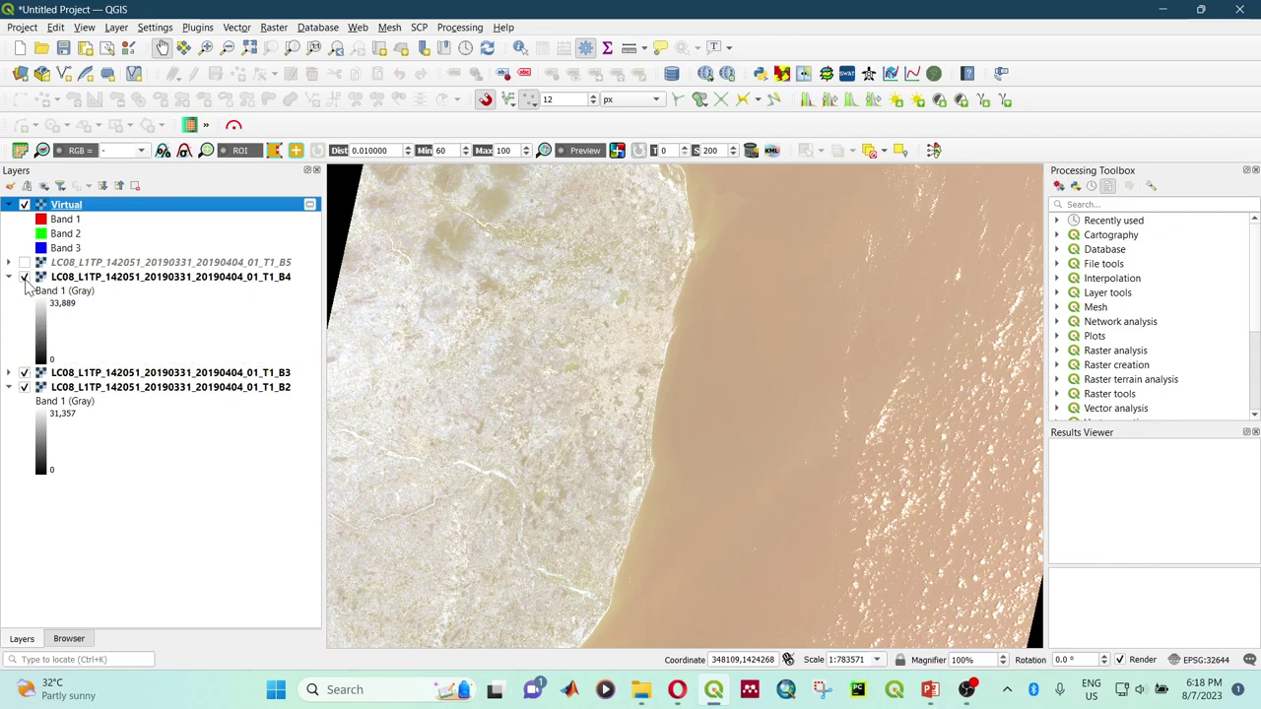
pyautogui.click(23, 276)
pyautogui.click(24, 372)
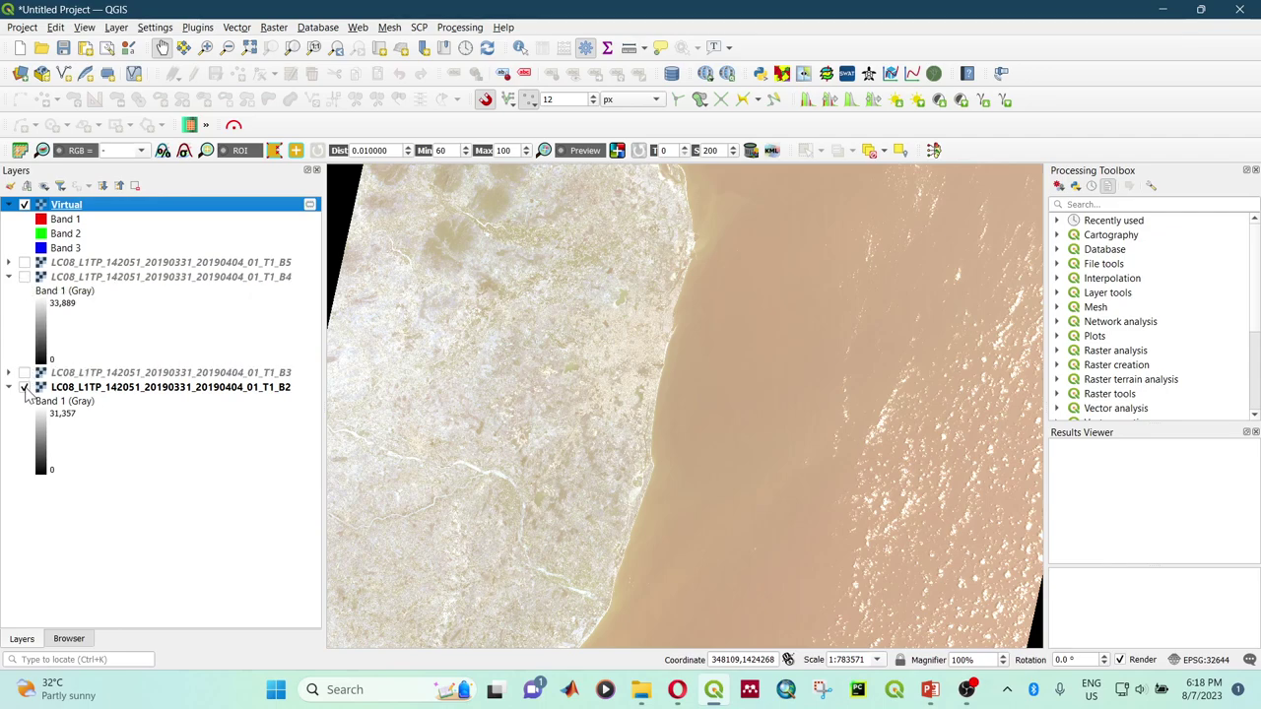
pyautogui.click(24, 387)
pyautogui.rightClick(104, 206)
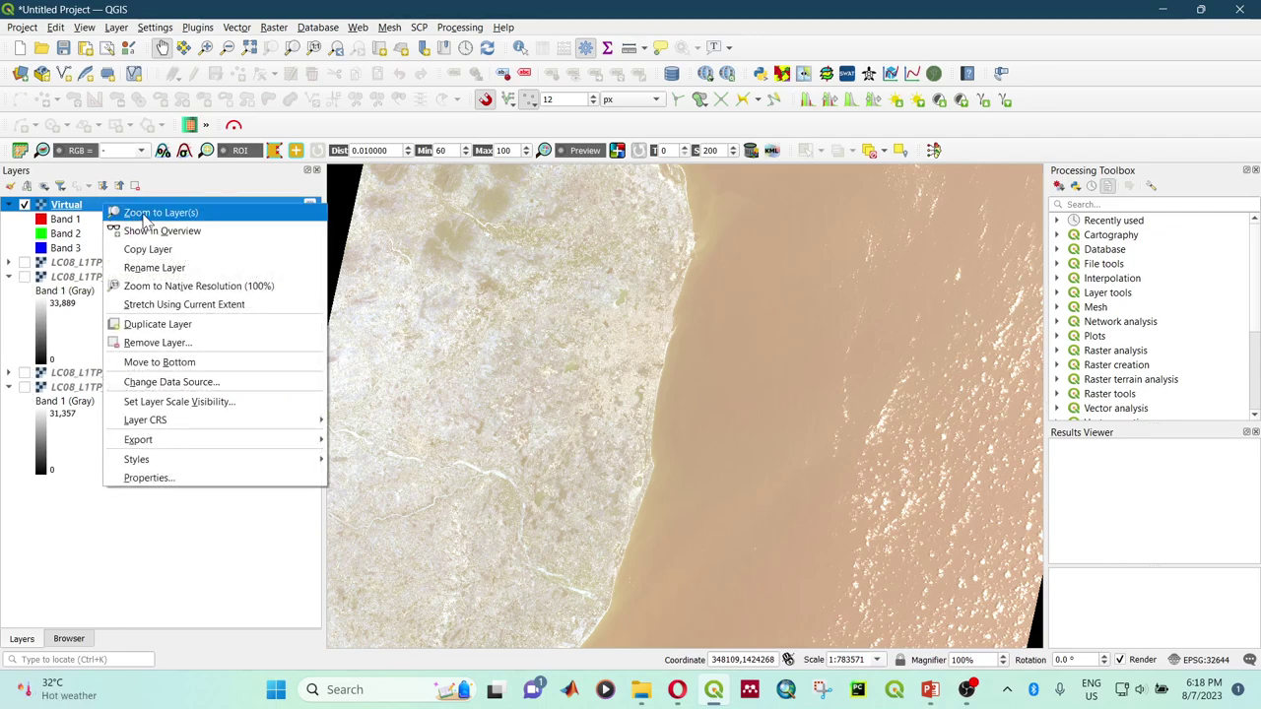
pyautogui.click(144, 217)
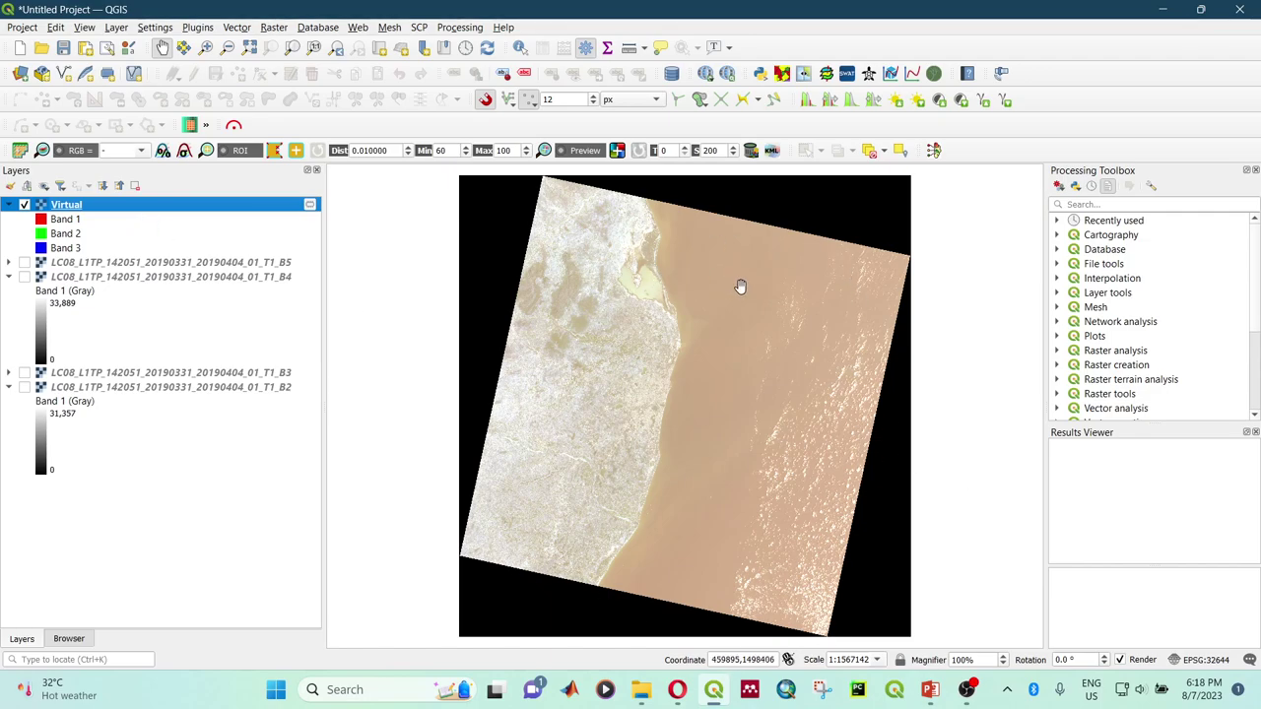
# Step: Open the Virtual layer's properties and view its multiband colour symbology settings
pyautogui.doubleClick(79, 210)
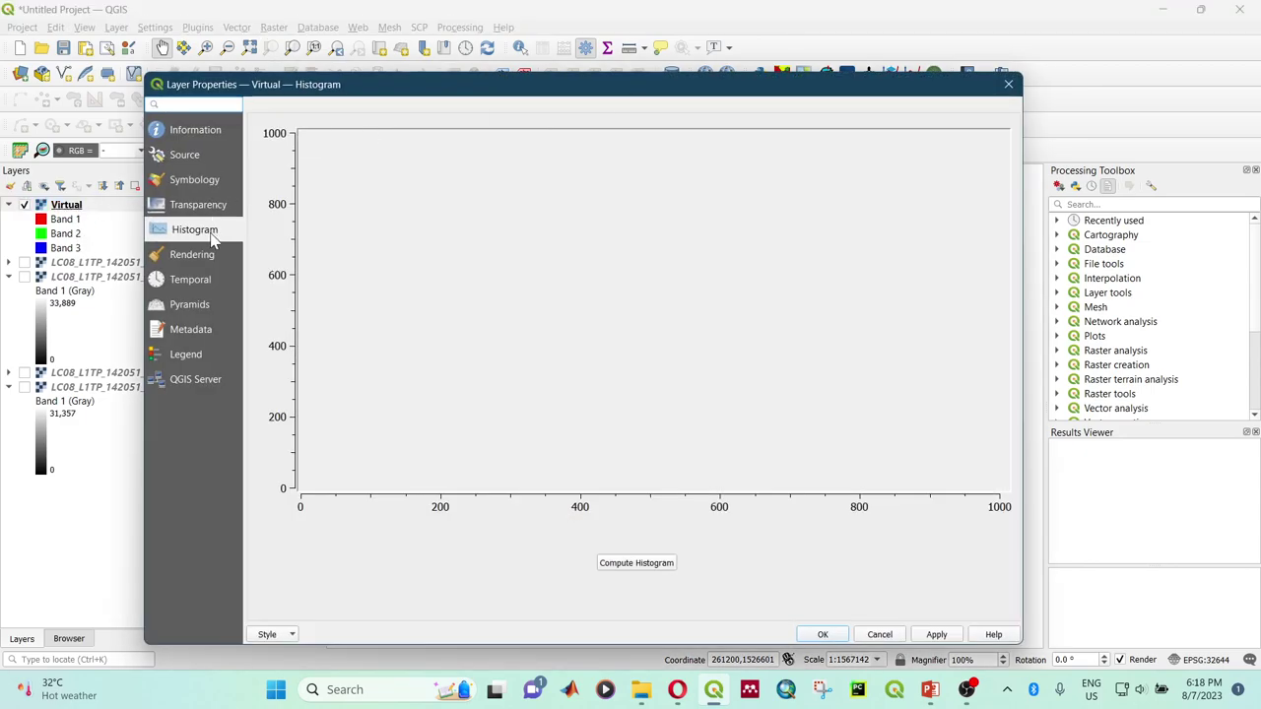
pyautogui.click(1008, 84)
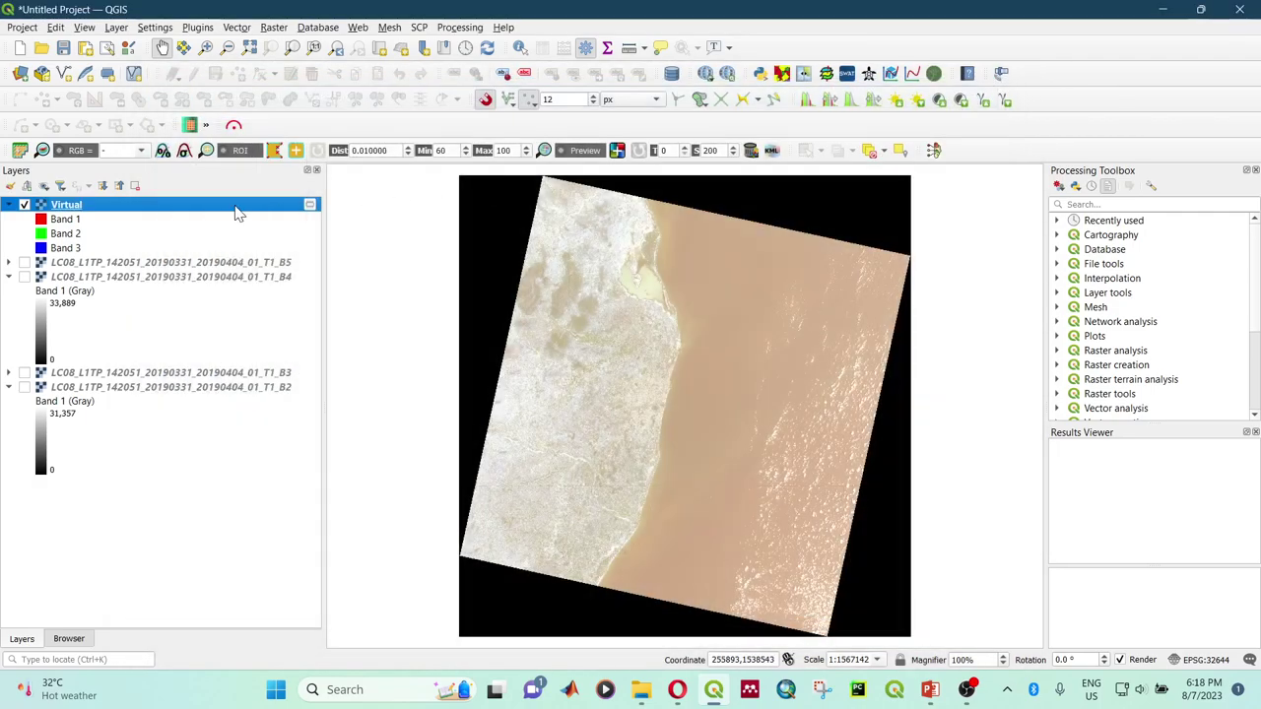
pyautogui.doubleClick(79, 208)
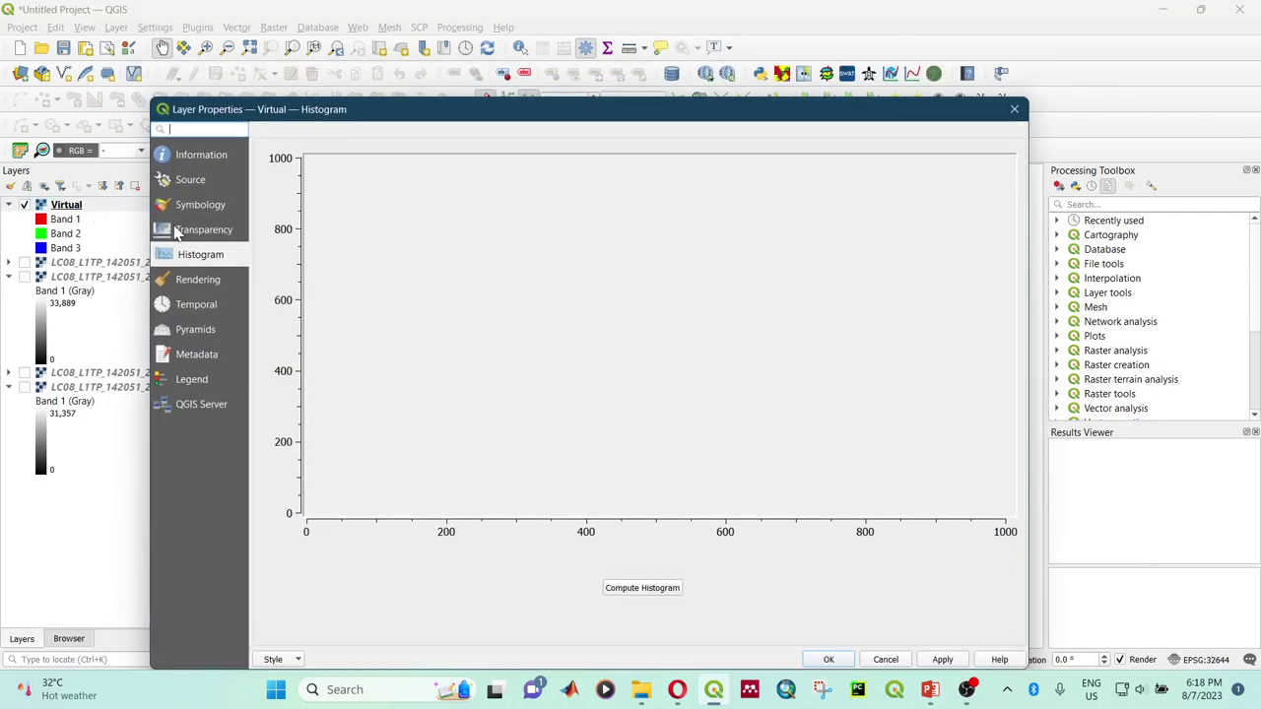
pyautogui.moveTo(401, 116); pyautogui.dragTo(430, 65)
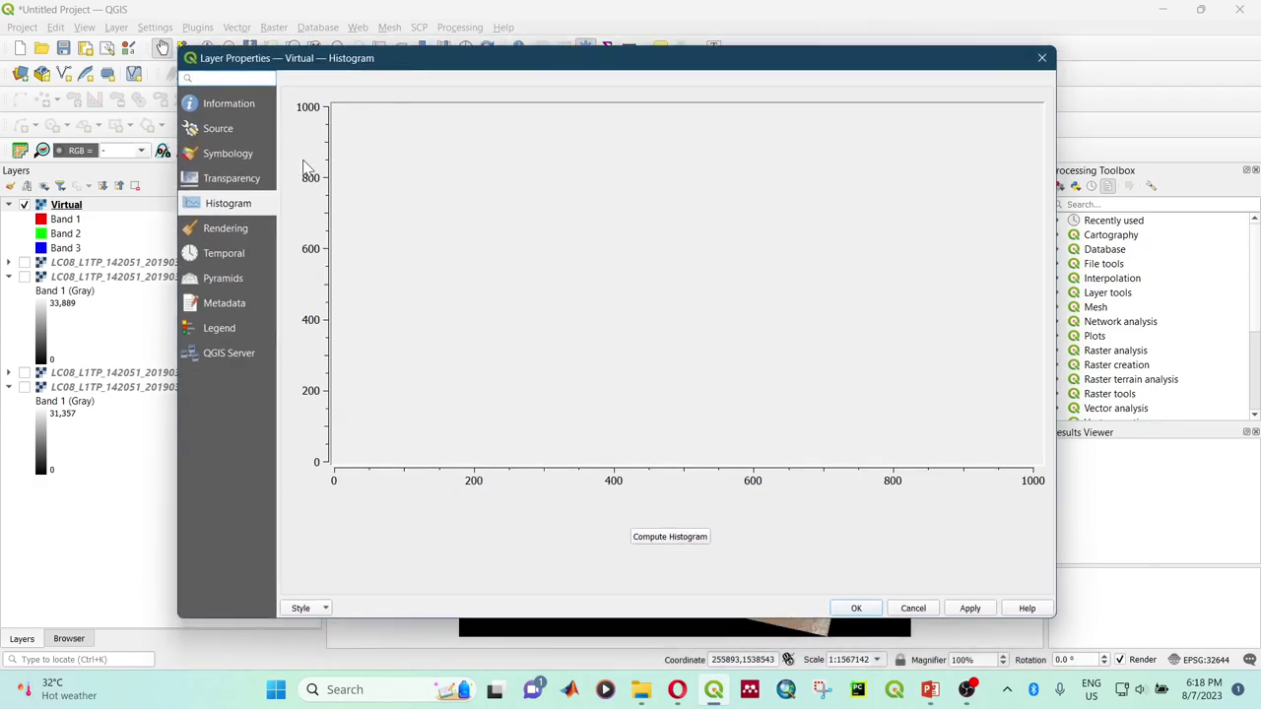
pyautogui.click(231, 153)
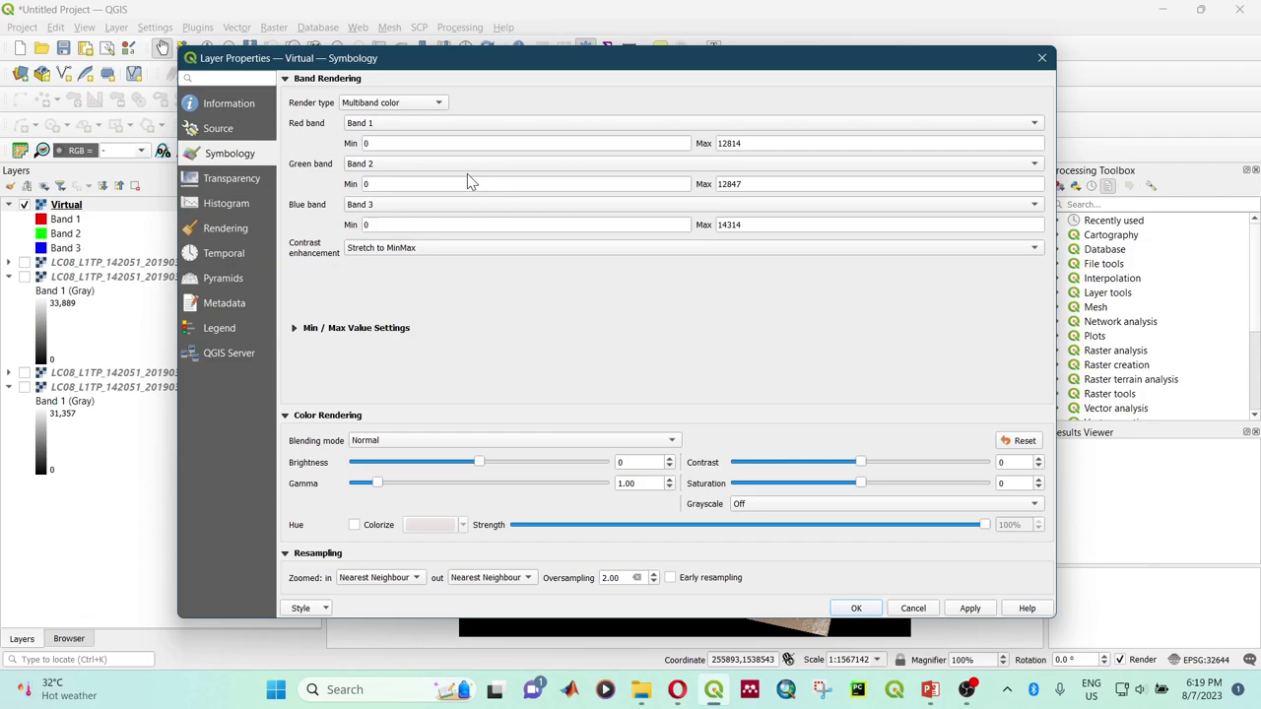
# Step: Switch to PowerPoint, present the Week2_Errors and Corrections layer-stacking slide with the laser pointer, and advance to the true and false colour composite examples
pyautogui.moveTo(934, 689)
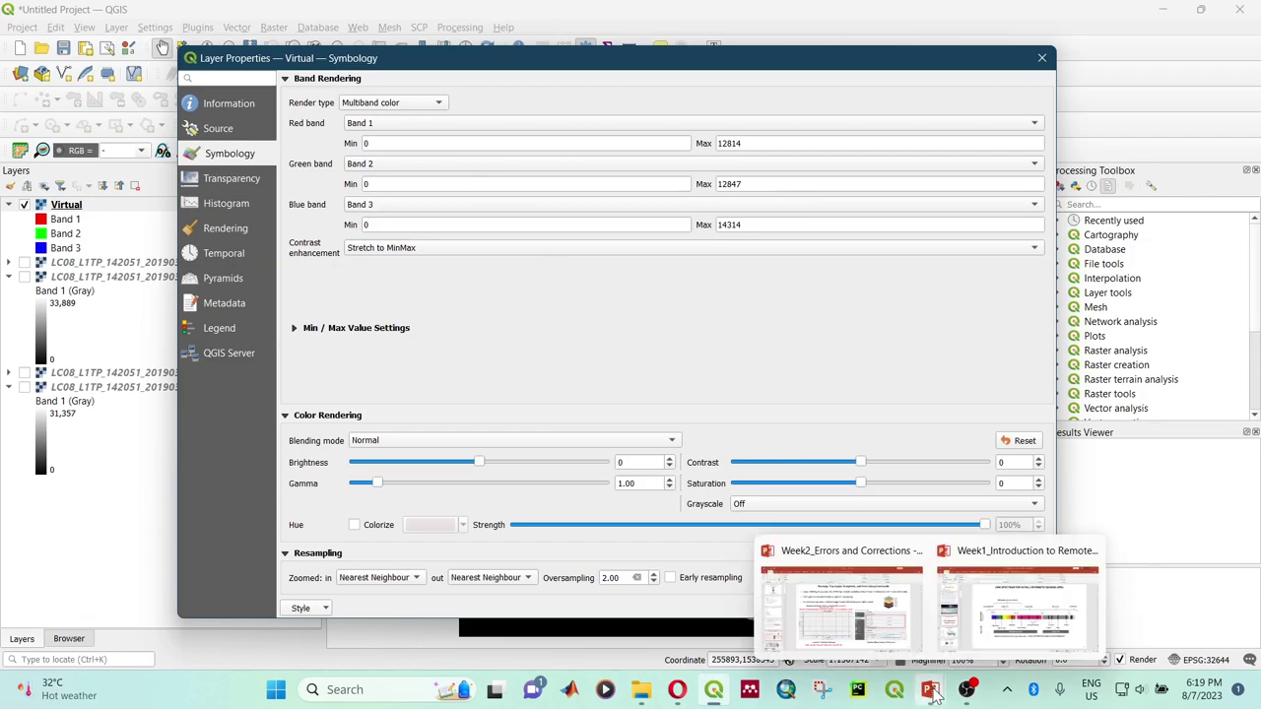
pyautogui.click(887, 628)
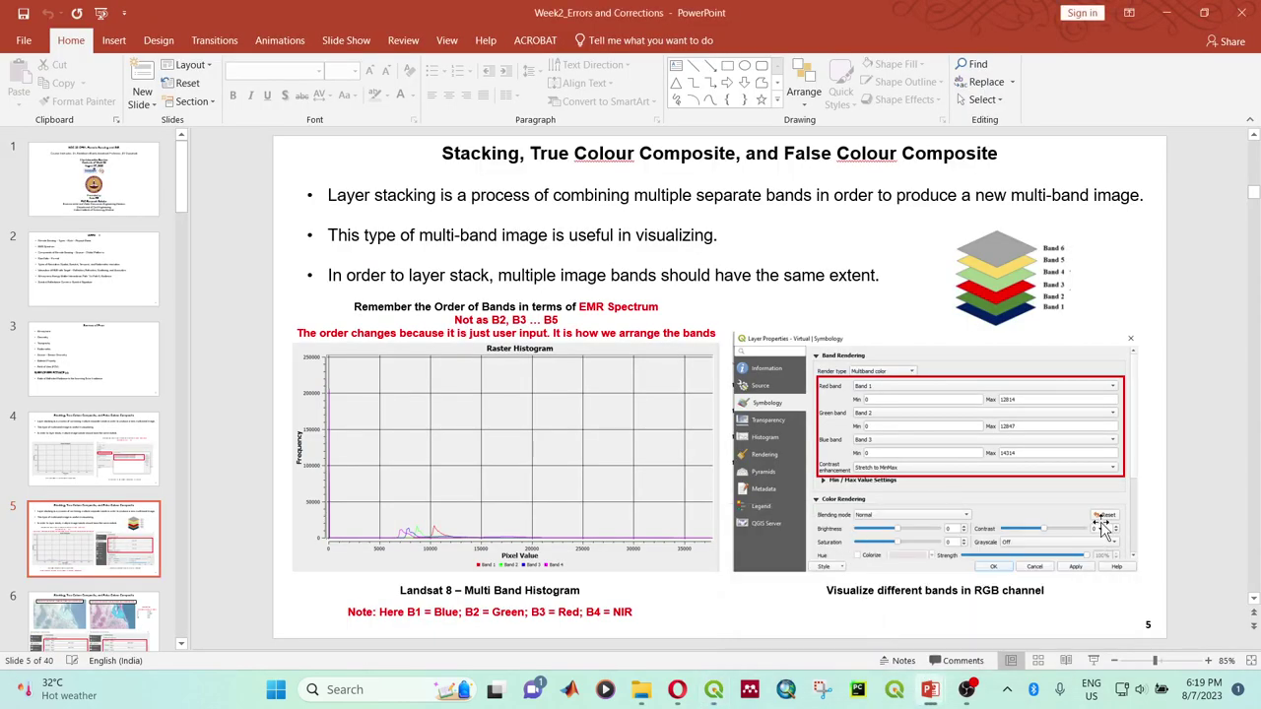
pyautogui.click(1094, 660)
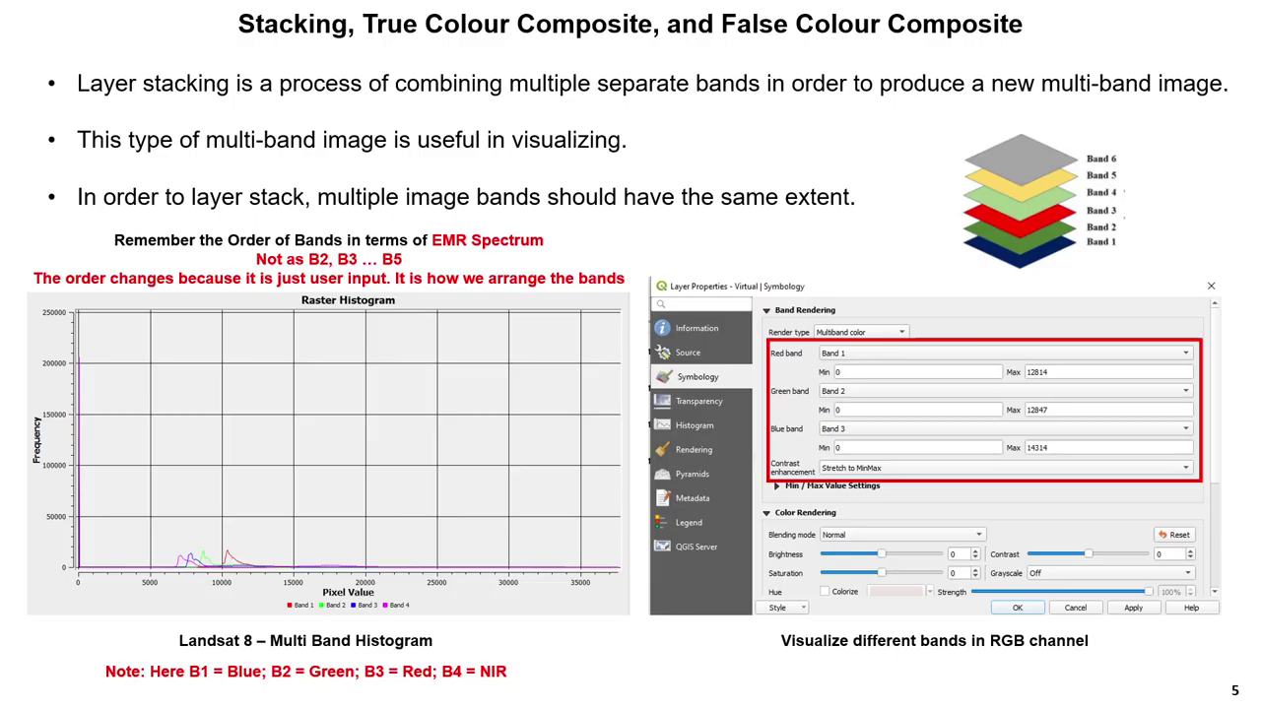
pyautogui.rightClick(576, 75)
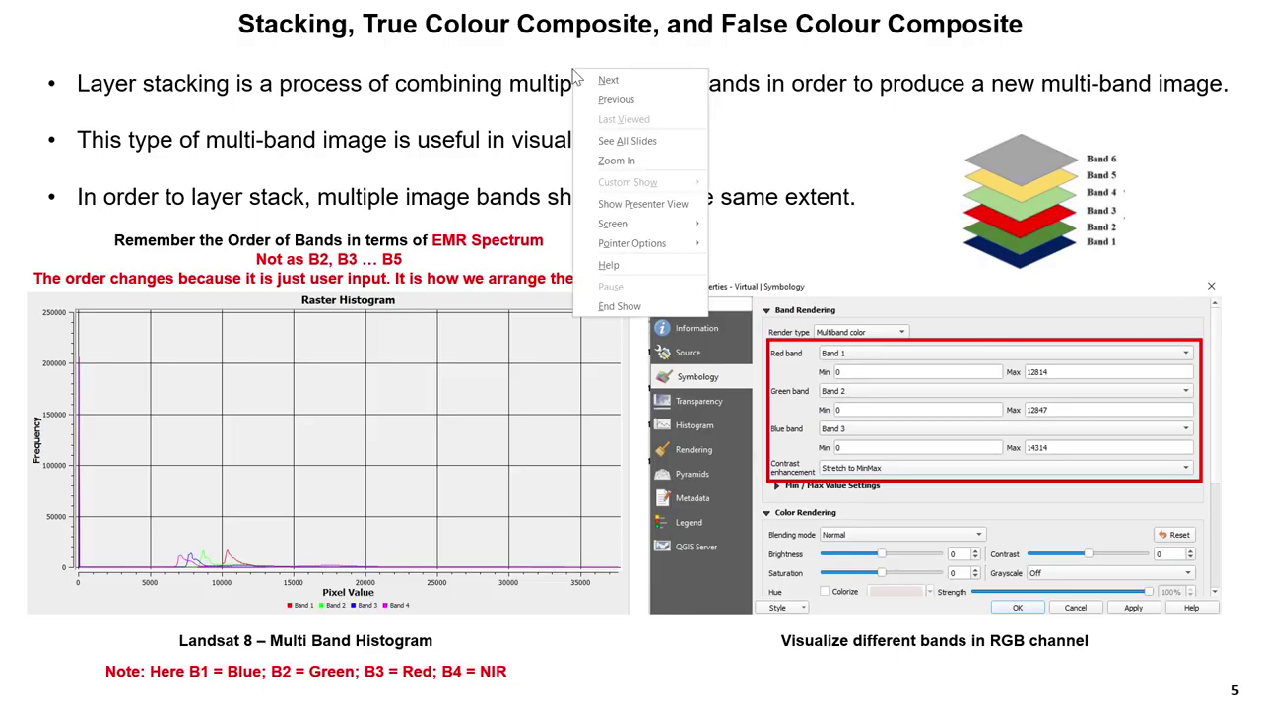
pyautogui.moveTo(665, 246)
pyautogui.click(736, 243)
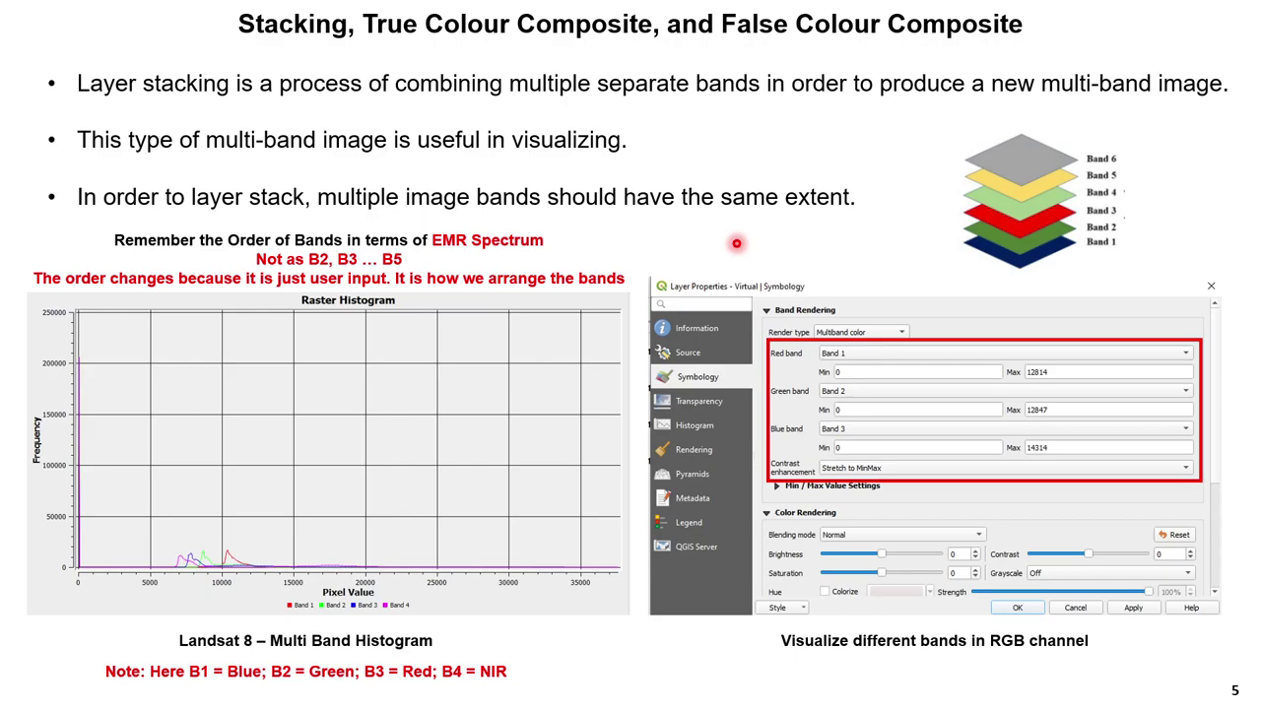
pyautogui.press('Right')
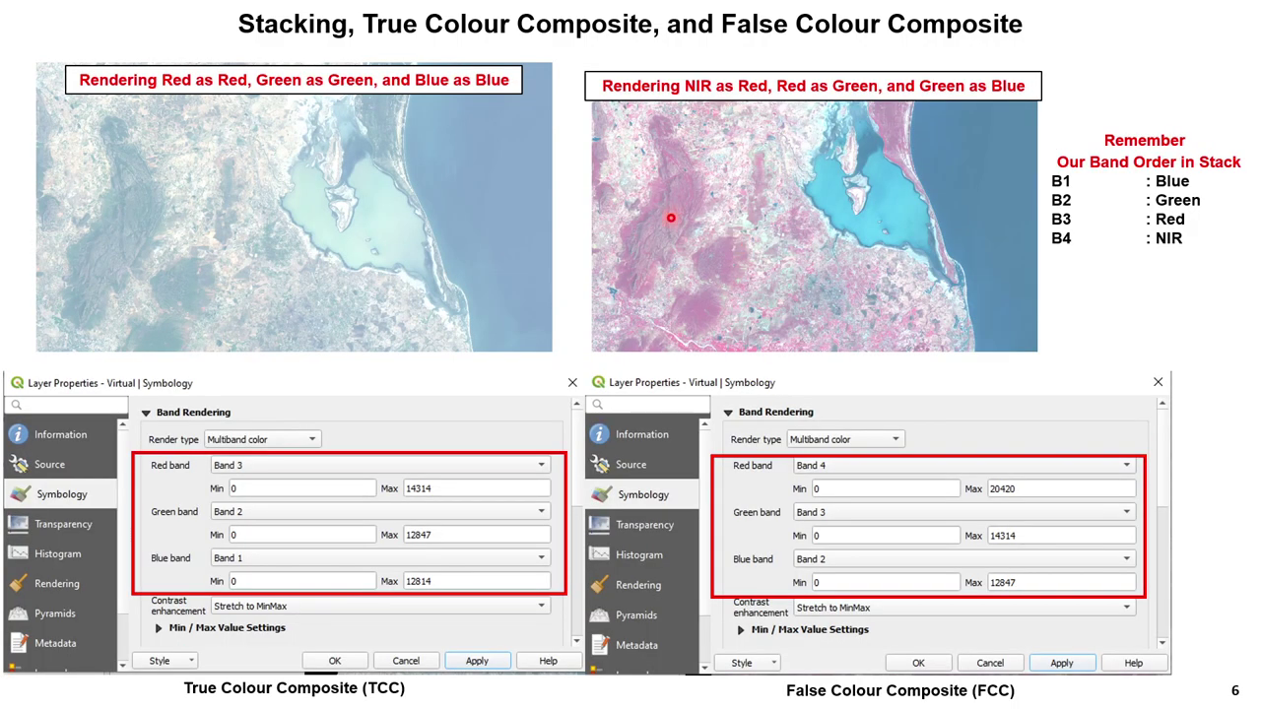
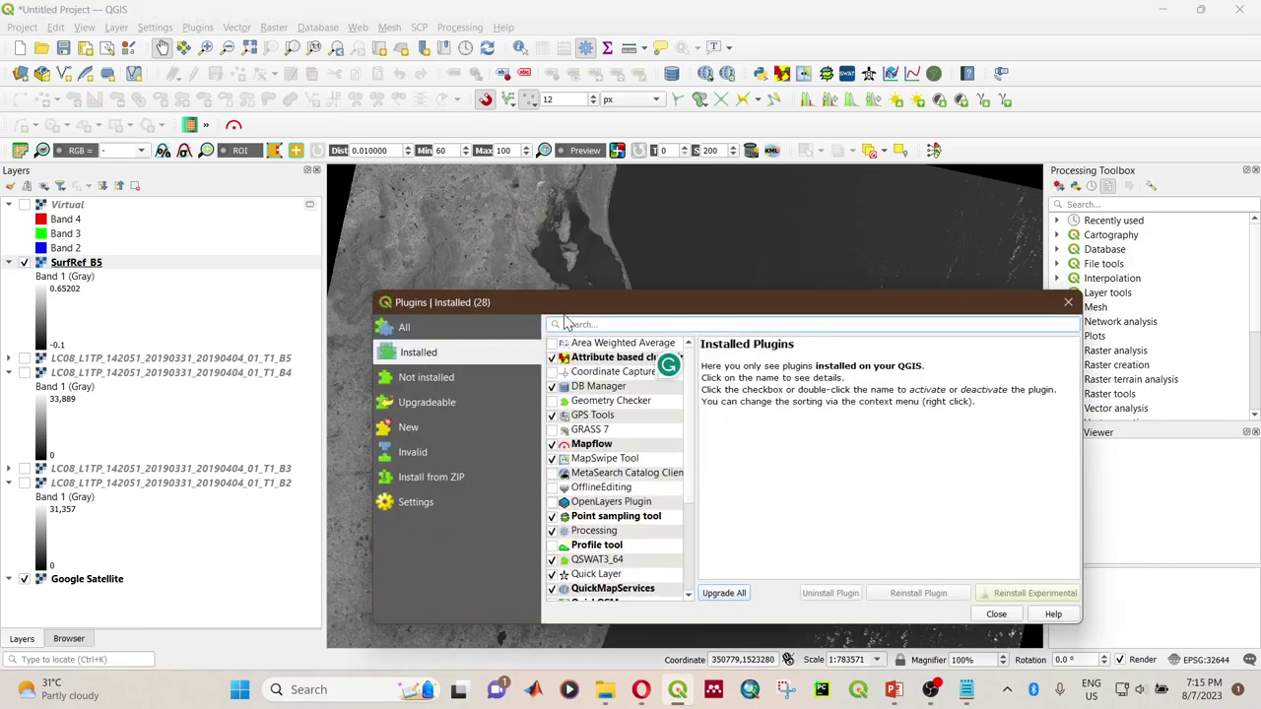
# Step: Search all plugins for "Semi", examine the Semi-Automatic Classification Plugin entry, and close the plugin manager
pyautogui.moveTo(578, 308); pyautogui.dragTo(500, 172)
pyautogui.click(371, 247)
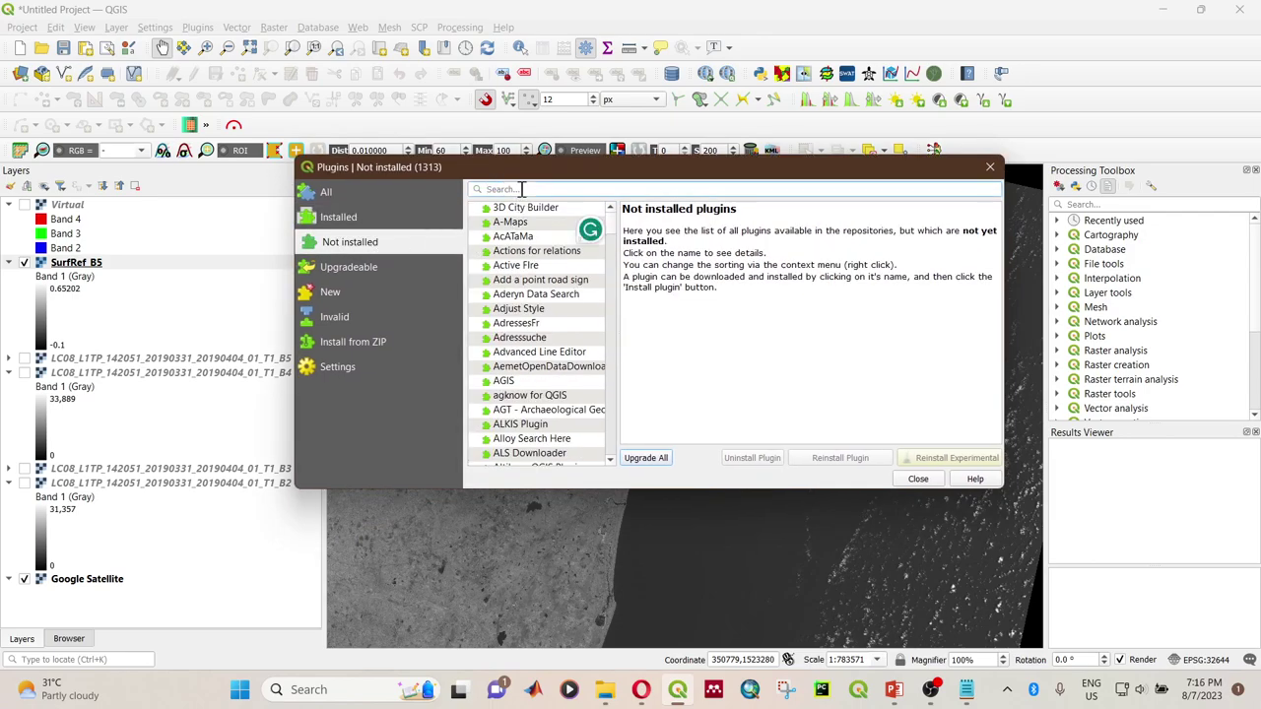
pyautogui.write('semi')
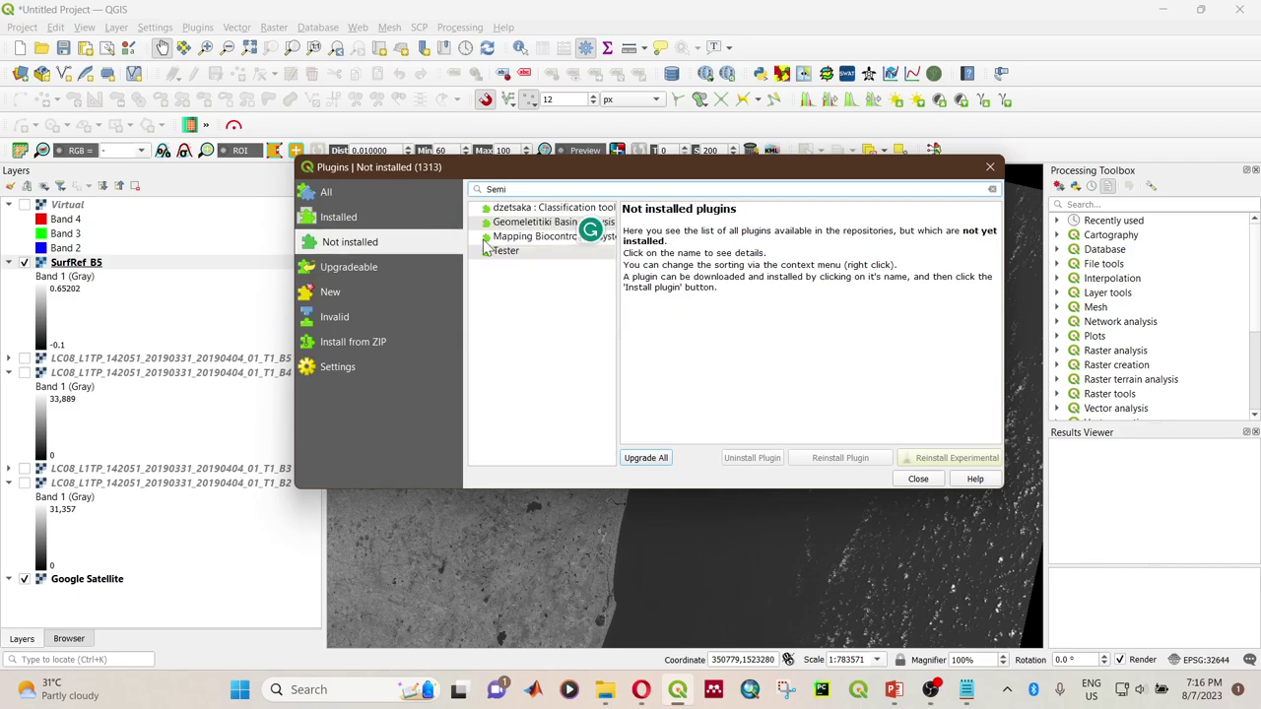
pyautogui.click(329, 192)
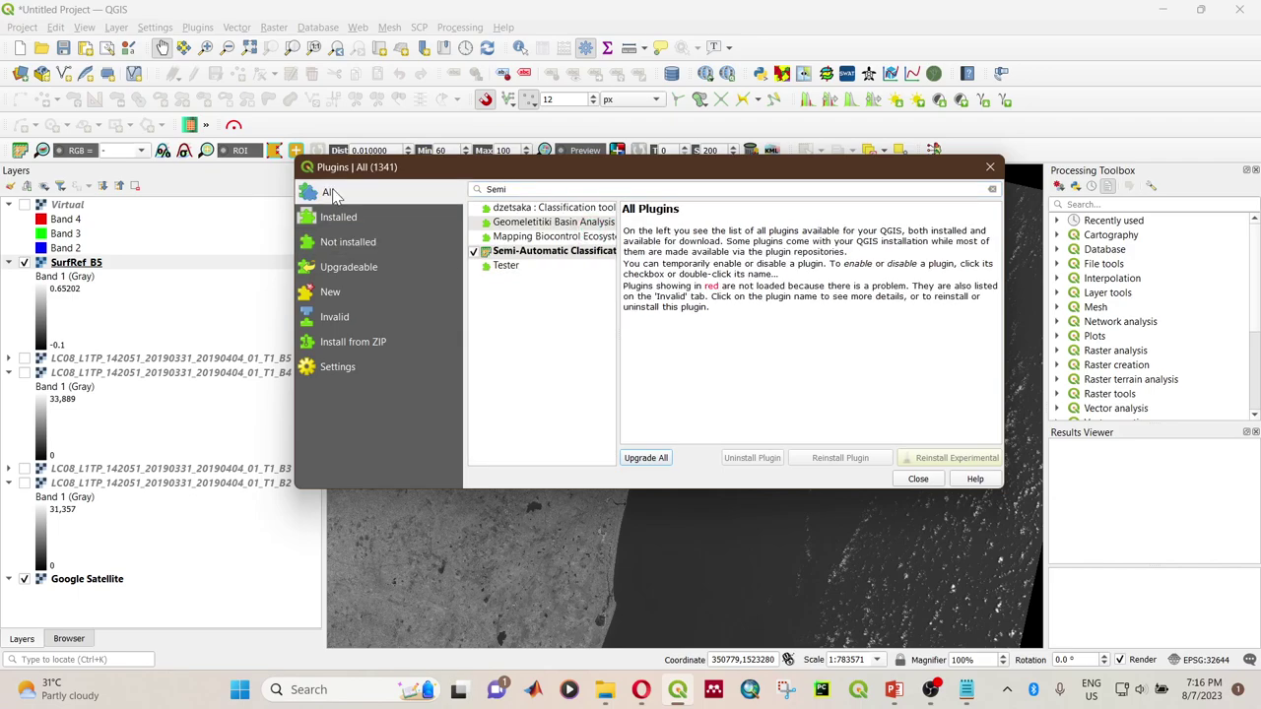
pyautogui.click(546, 188)
pyautogui.moveTo(1006, 258); pyautogui.dragTo(1190, 258)
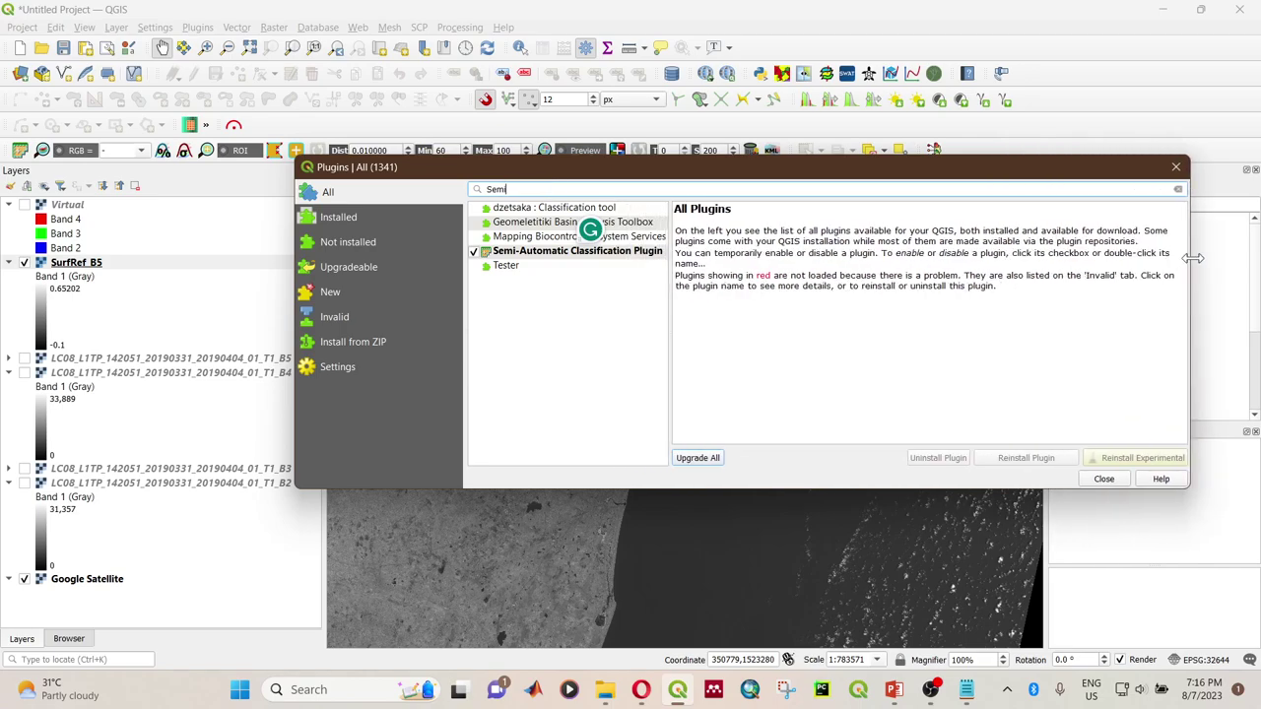
pyautogui.click(511, 253)
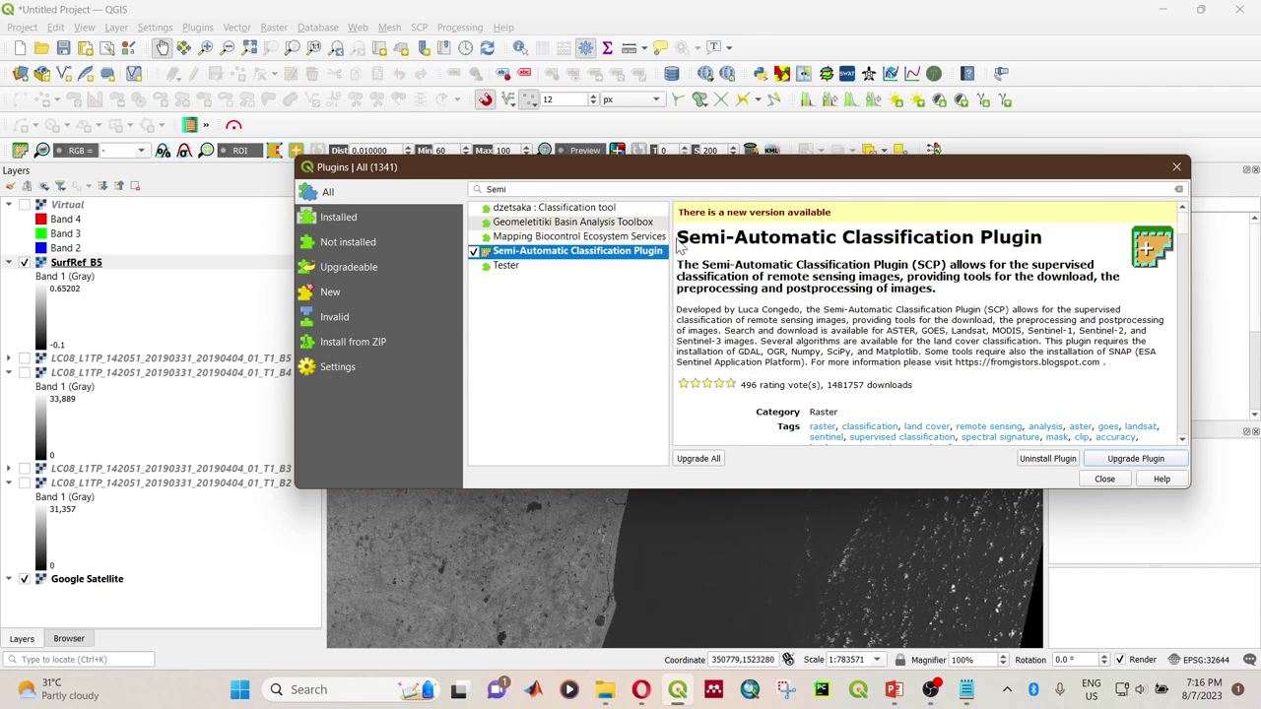
pyautogui.moveTo(676, 241); pyautogui.dragTo(1063, 239)
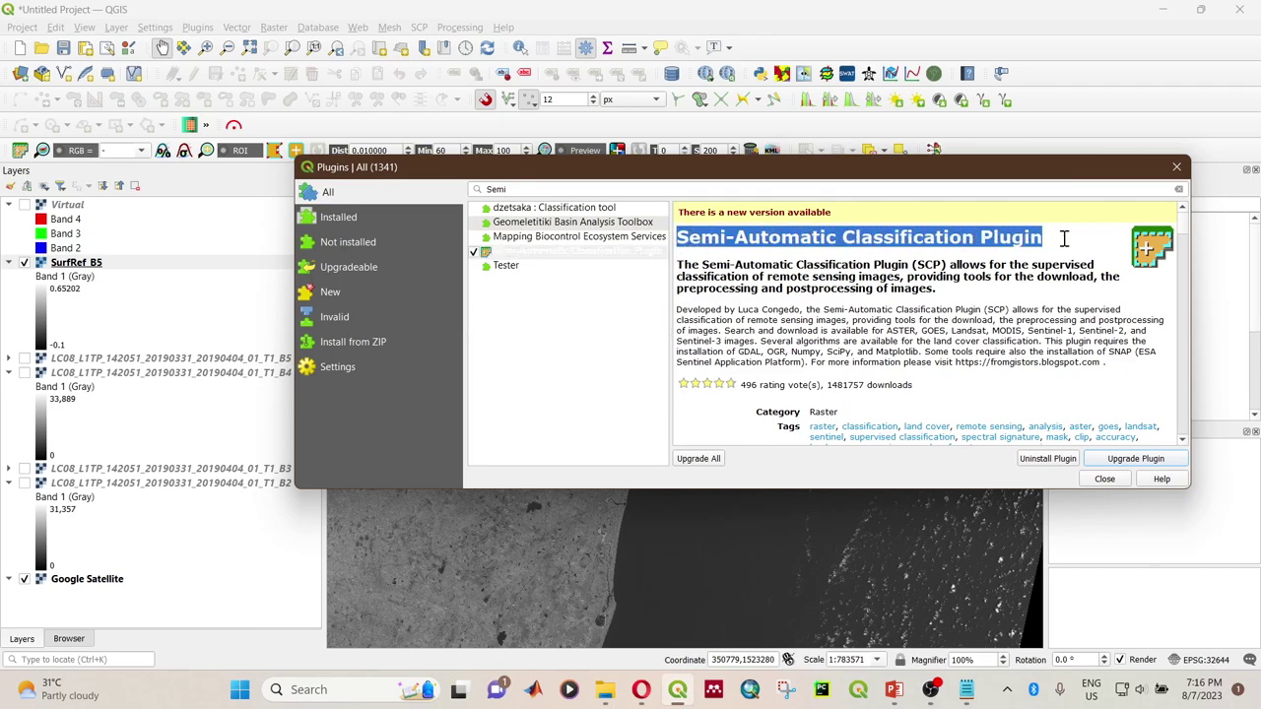
pyautogui.click(527, 254)
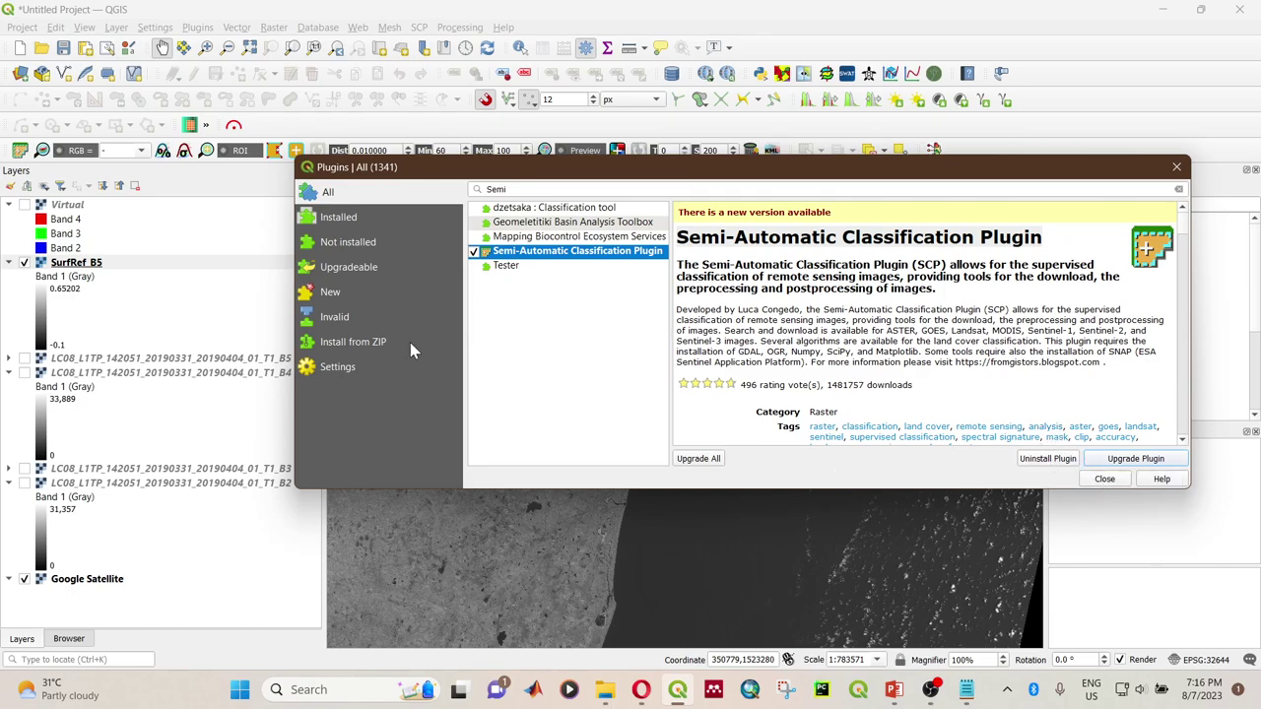
pyautogui.click(1177, 167)
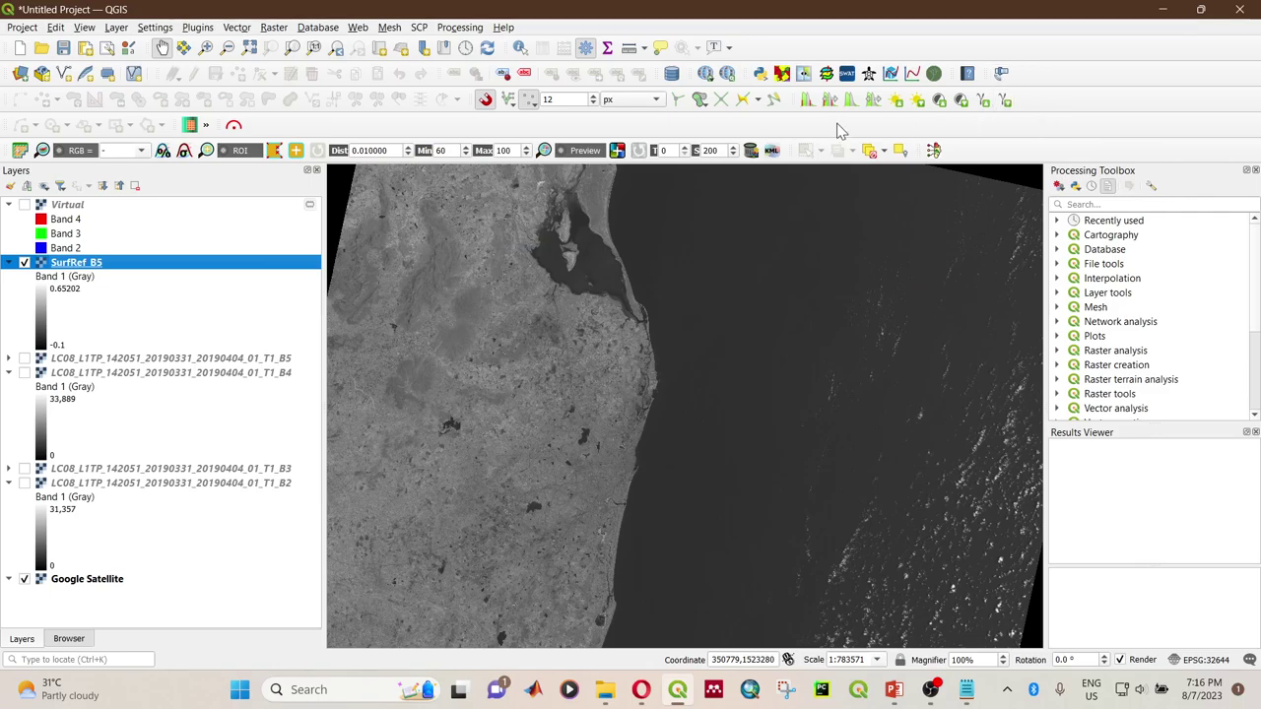
pyautogui.rightClick(965, 136)
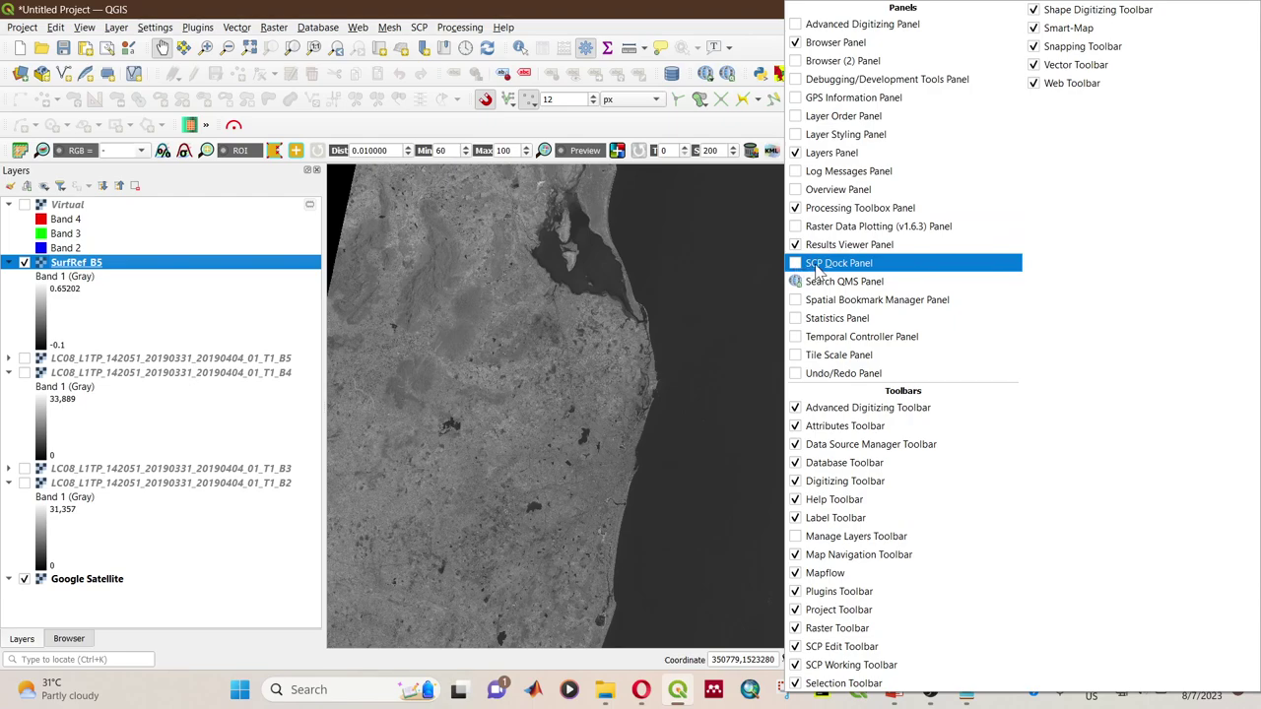
pyautogui.click(719, 128)
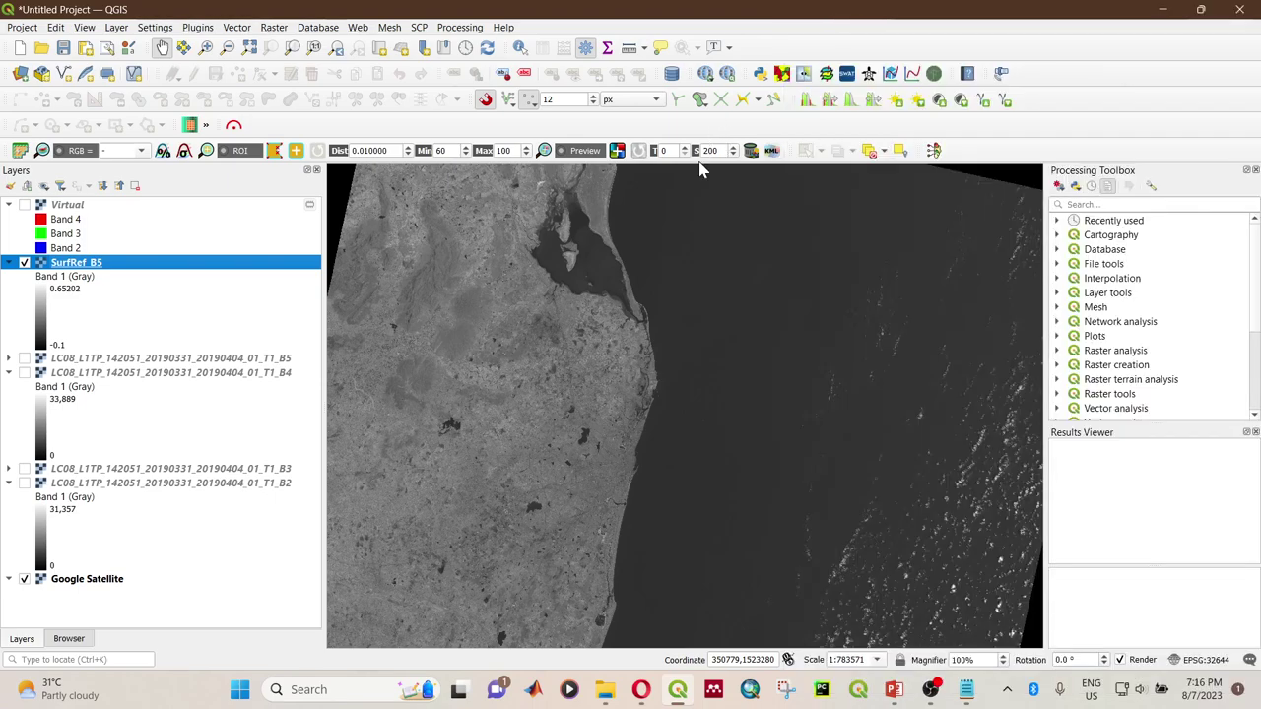
# Step: Open the Semi-Automatic Classification Plugin's band set settings and expand its preprocessing tools
pyautogui.click(419, 28)
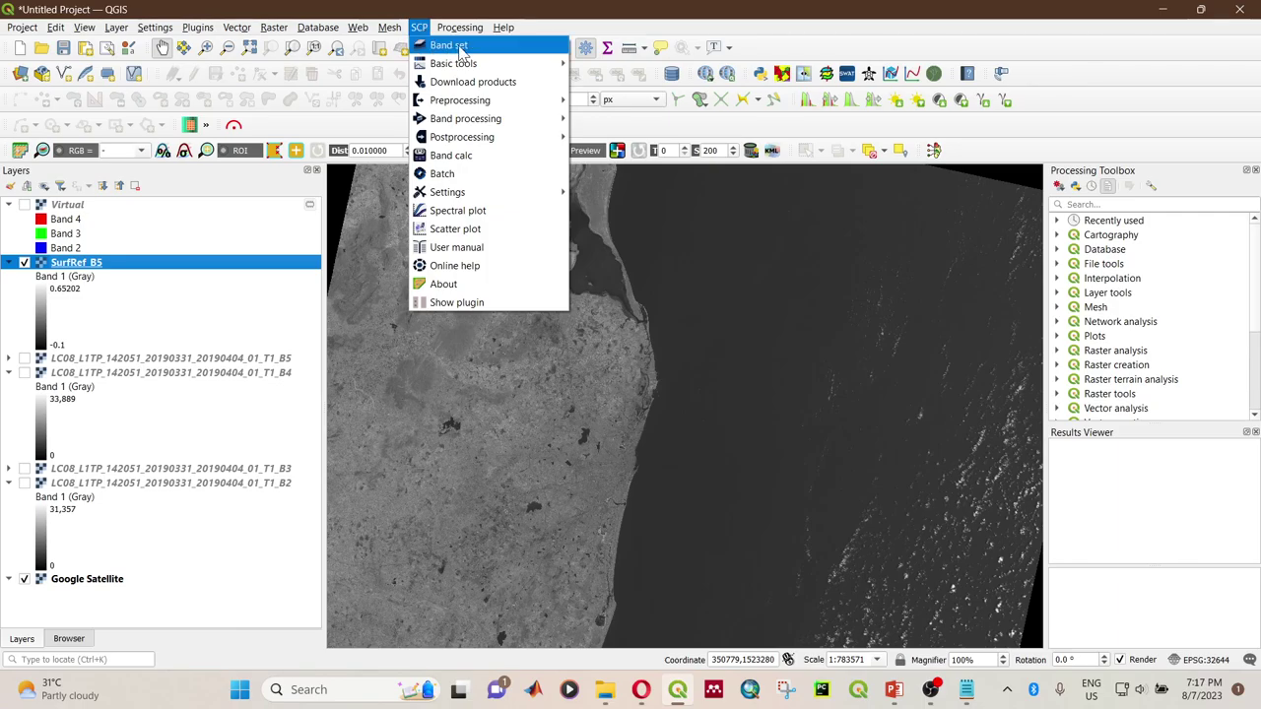
pyautogui.click(455, 45)
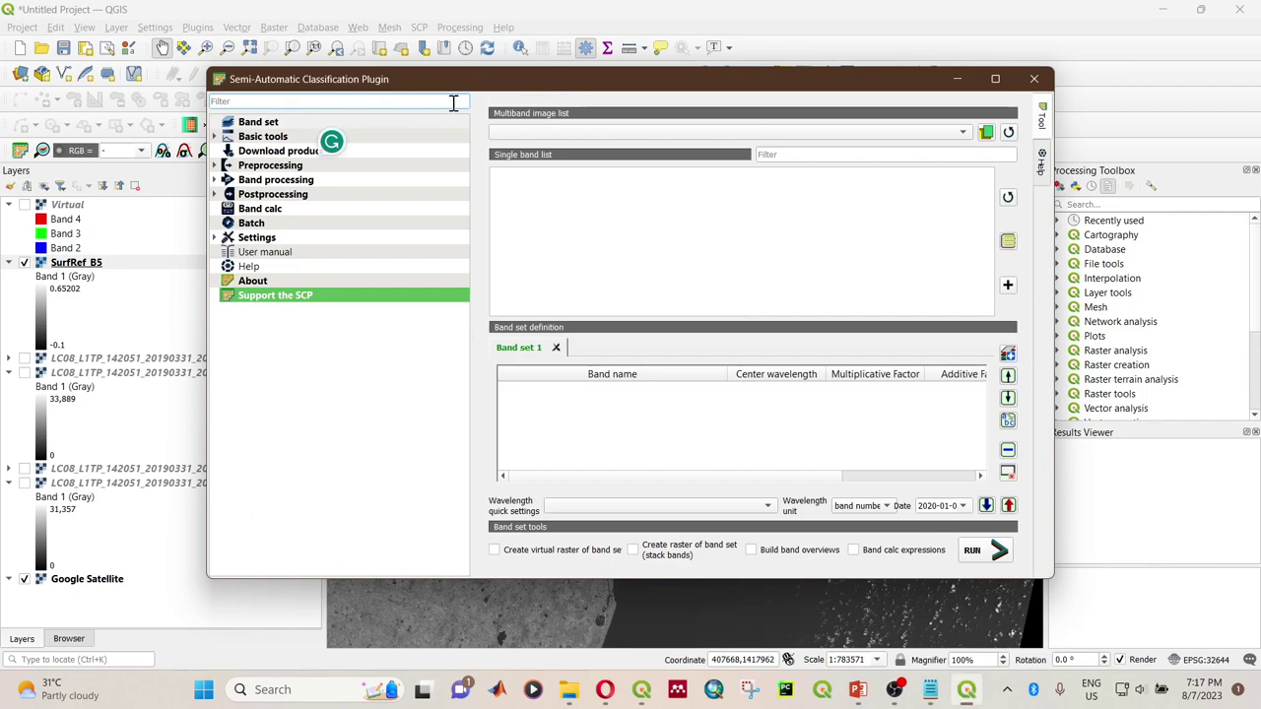
pyautogui.doubleClick(253, 169)
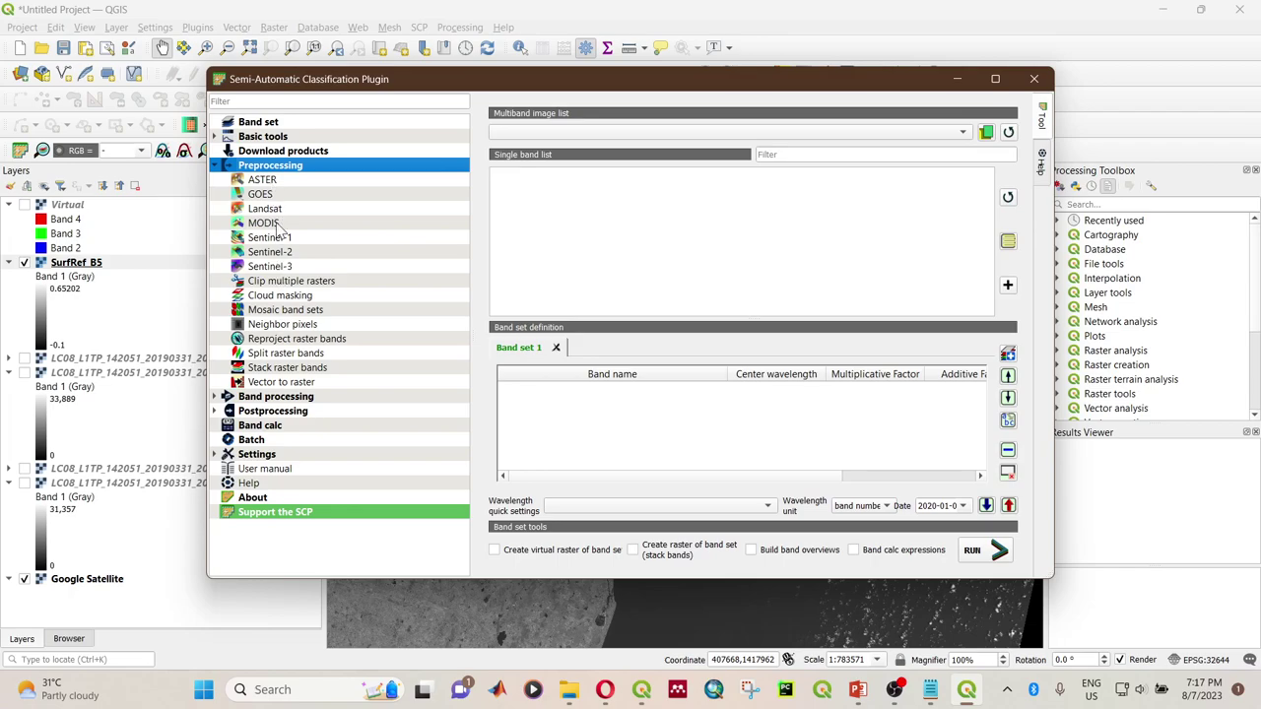
# Step: Remove the SurfRef_B5 layer from the project, collapse all layer legends, and select the Landsat B5 layer
pyautogui.click(99, 270)
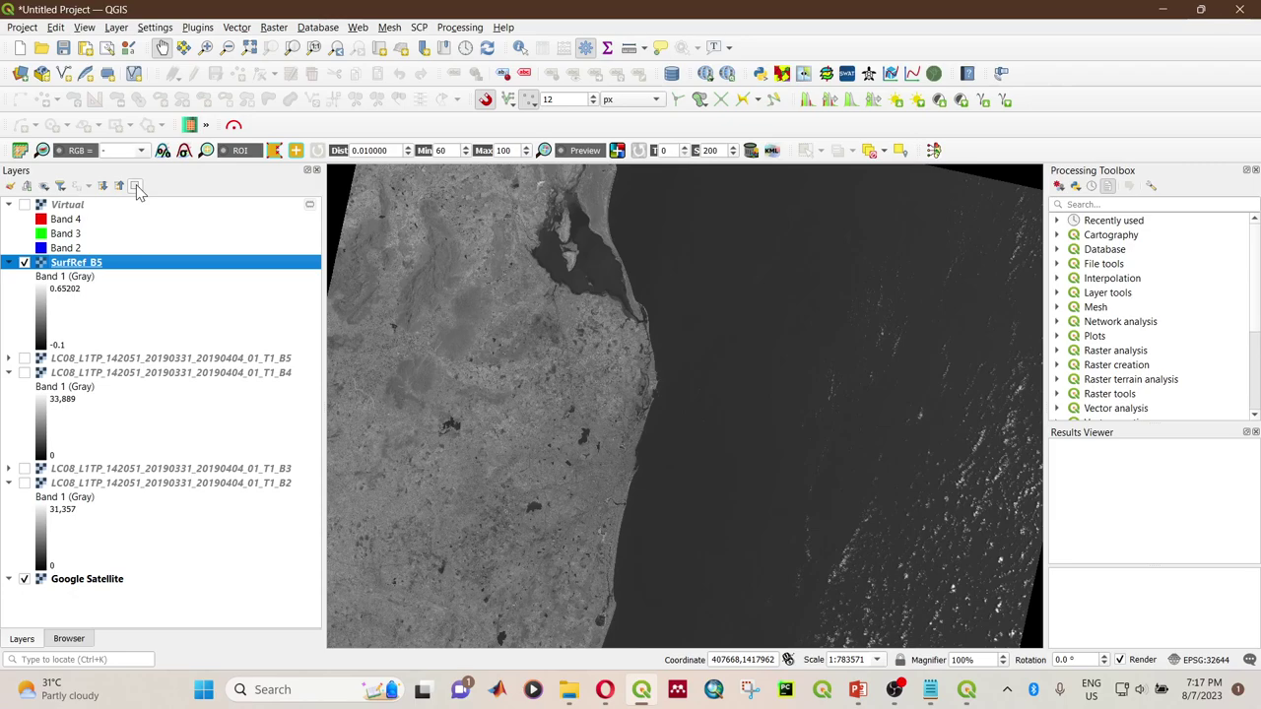
pyautogui.keyDown('ctrl'); pyautogui.click(86, 205); pyautogui.keyUp('ctrl')
pyautogui.click(89, 262)
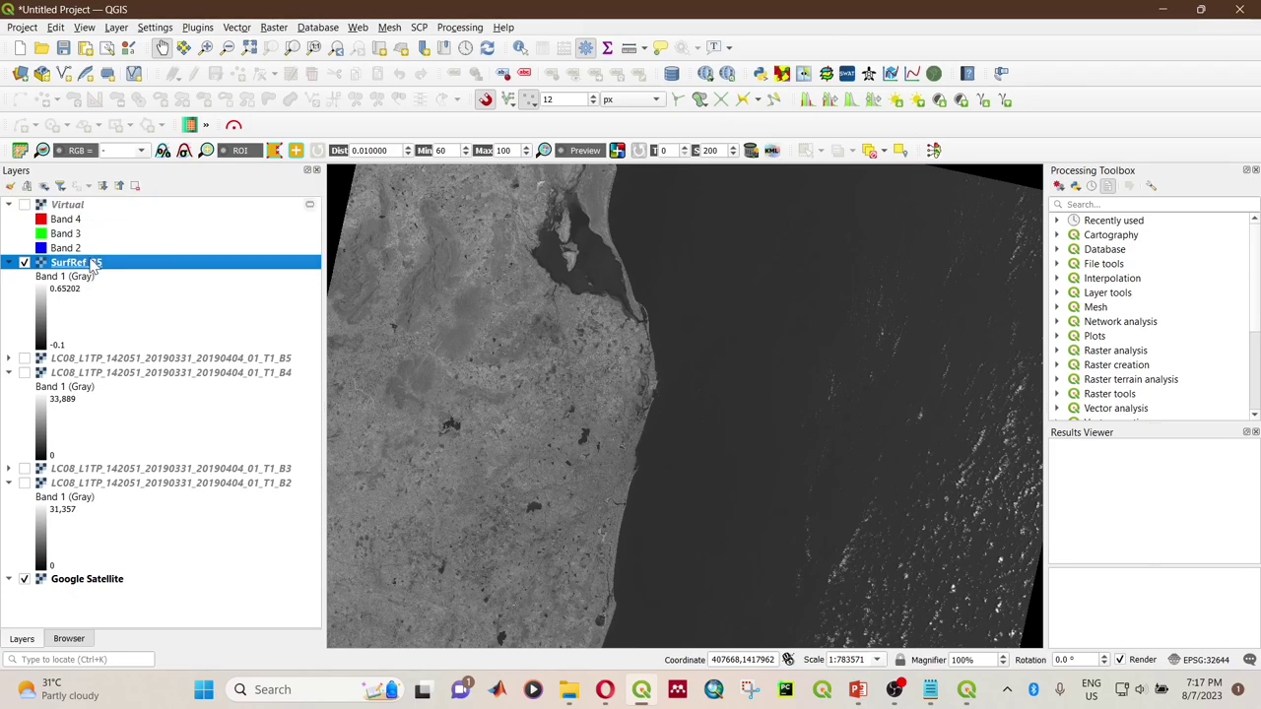
pyautogui.click(135, 185)
pyautogui.click(615, 364)
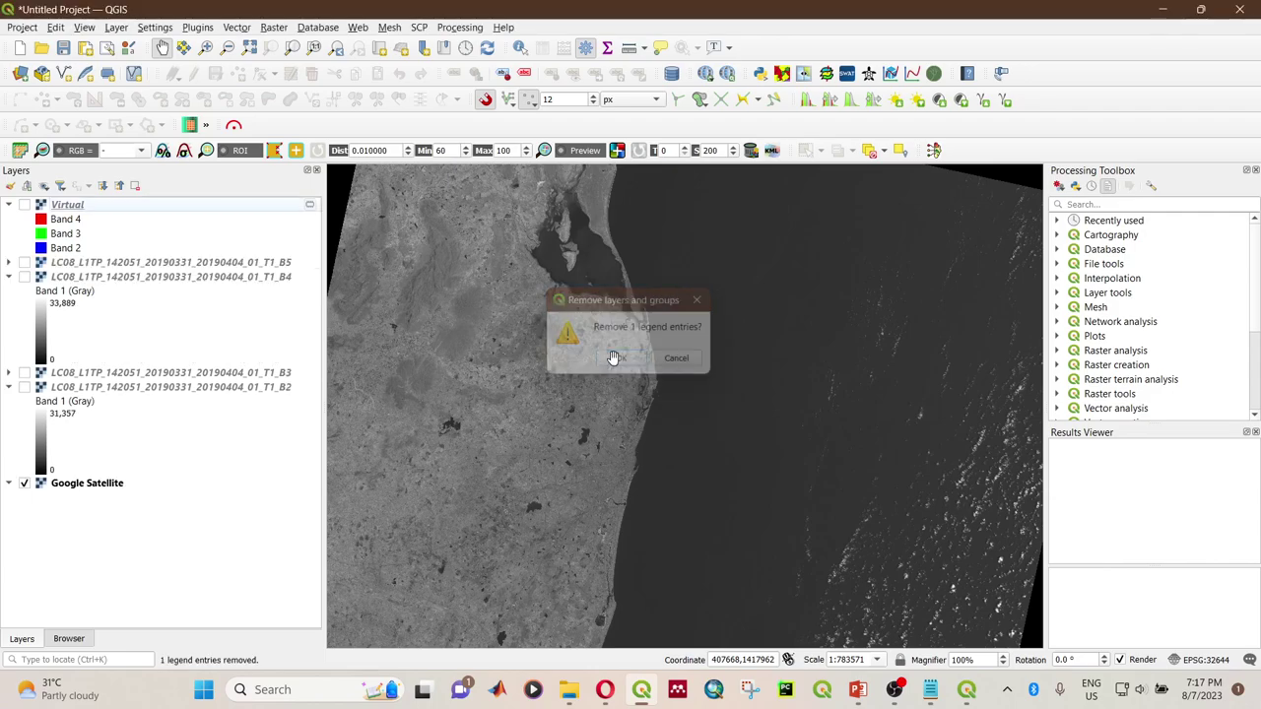
pyautogui.click(120, 185)
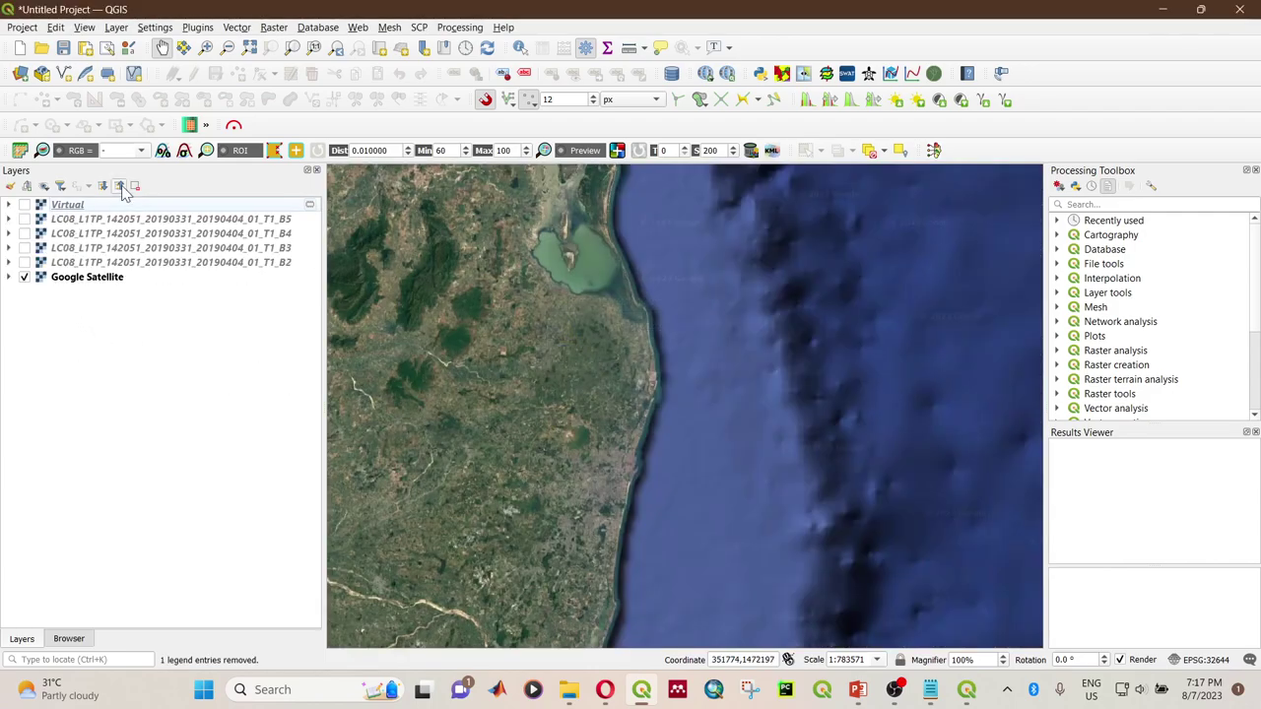
pyautogui.click(132, 220)
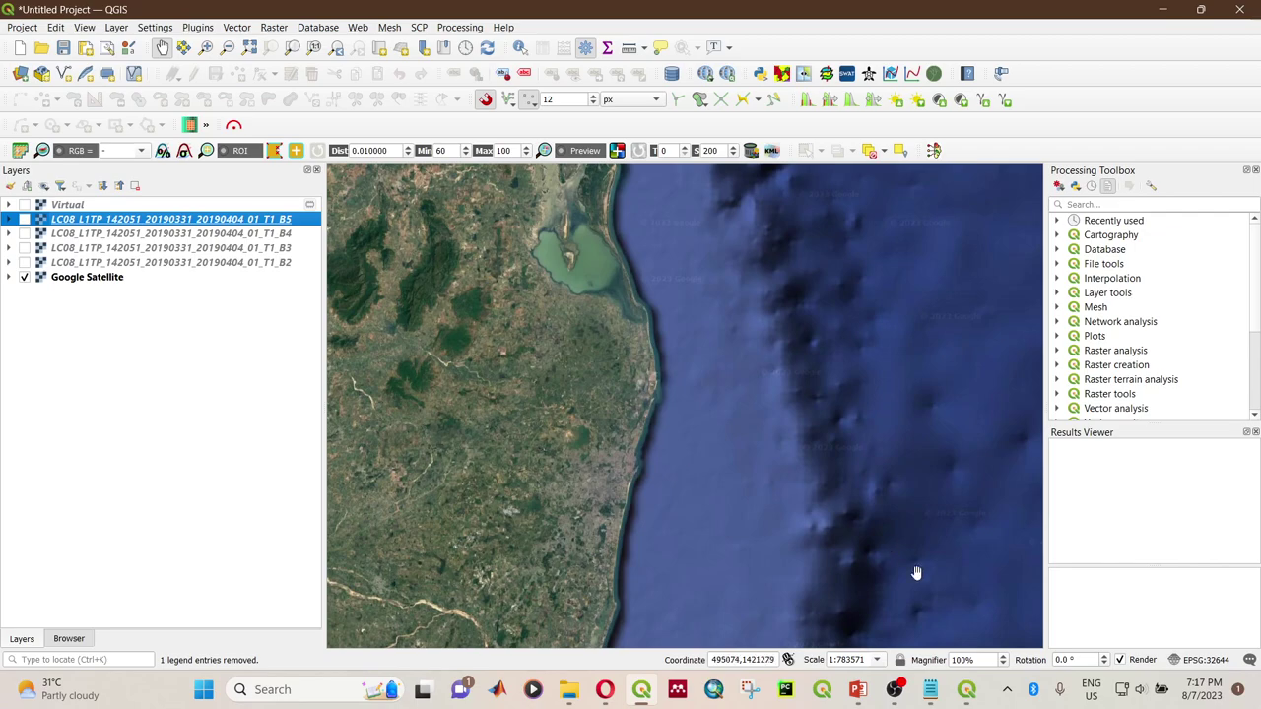
# Step: Return to the Semi-Automatic Classification Plugin's band set window and check the multiband image list
pyautogui.click(964, 689)
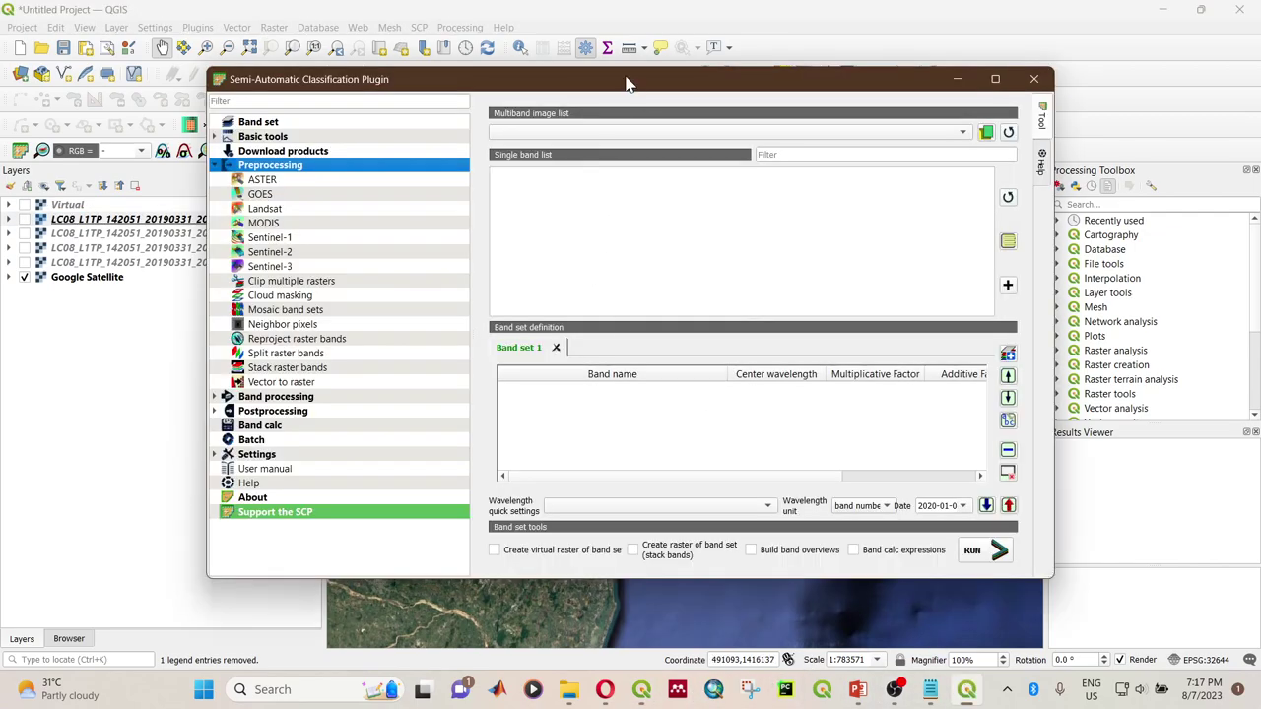
pyautogui.moveTo(625, 79); pyautogui.dragTo(672, 78)
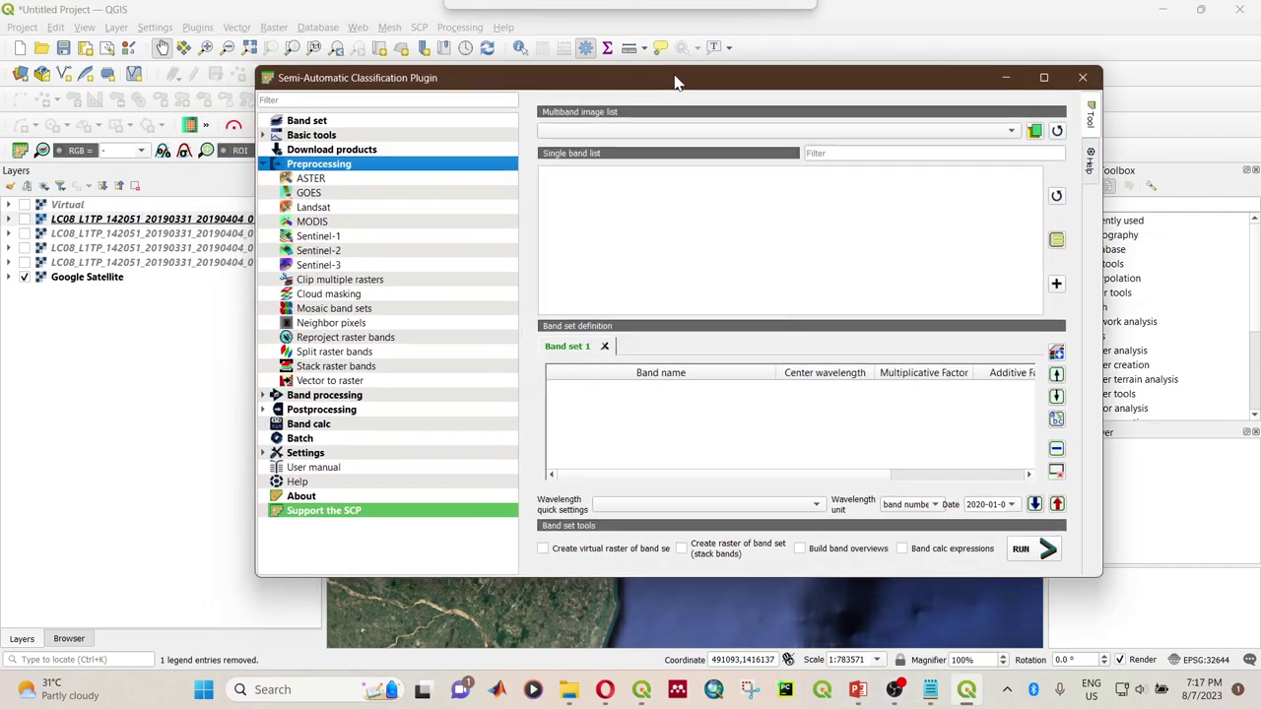
pyautogui.click(731, 135)
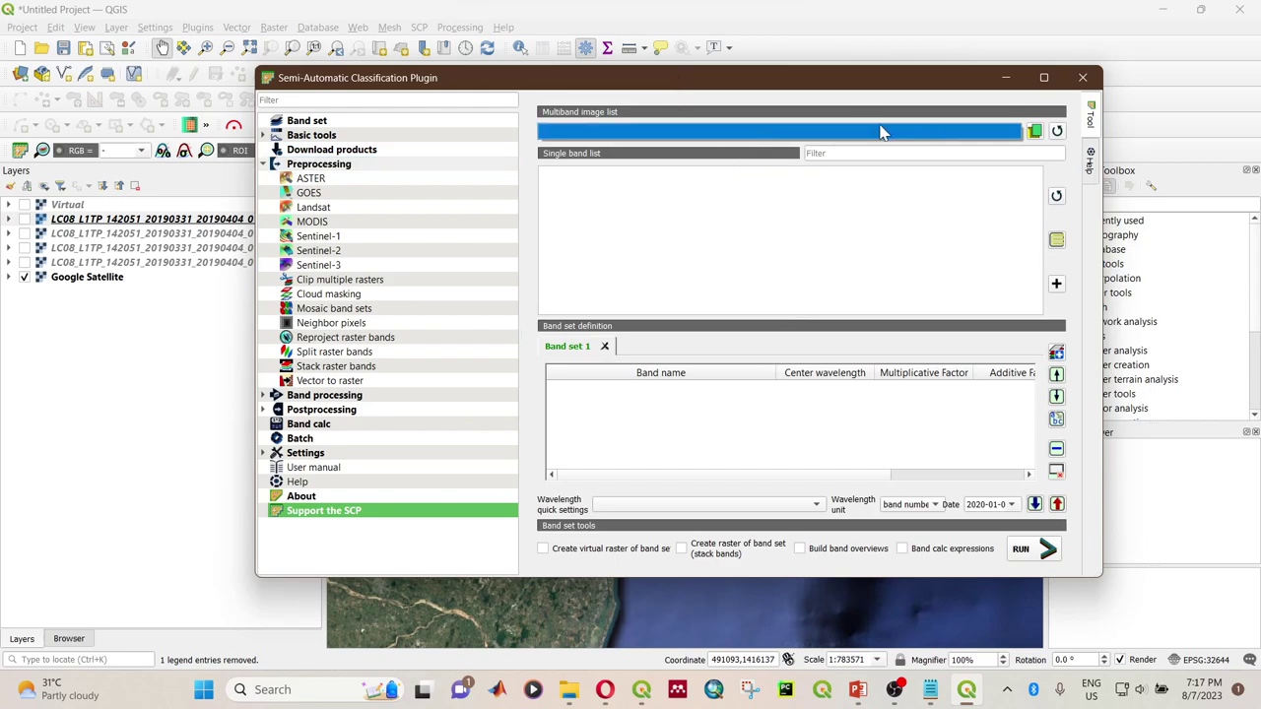
pyautogui.click(774, 111)
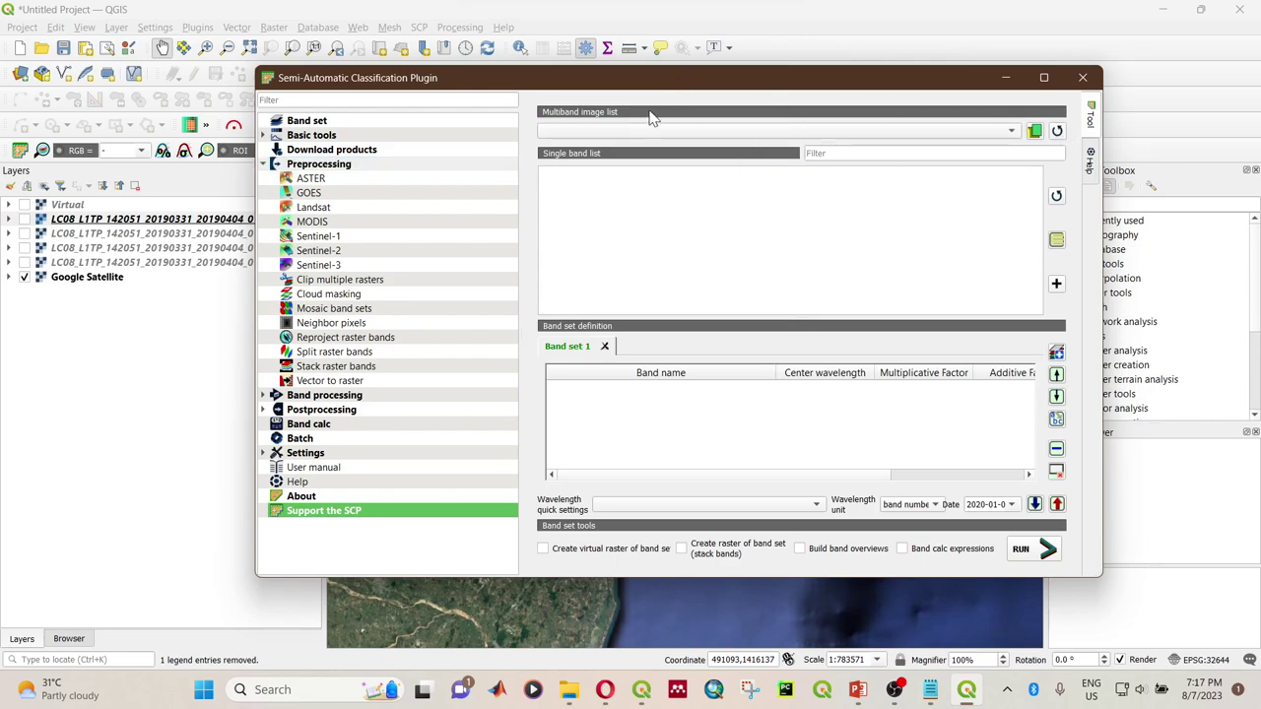
# Step: Load the LC08_L1TP_142051_20190331_20190404_01_T1 rasters B2, B3, B4 and B5 from the Landsat8 folder into Band set 1
pyautogui.click(1035, 132)
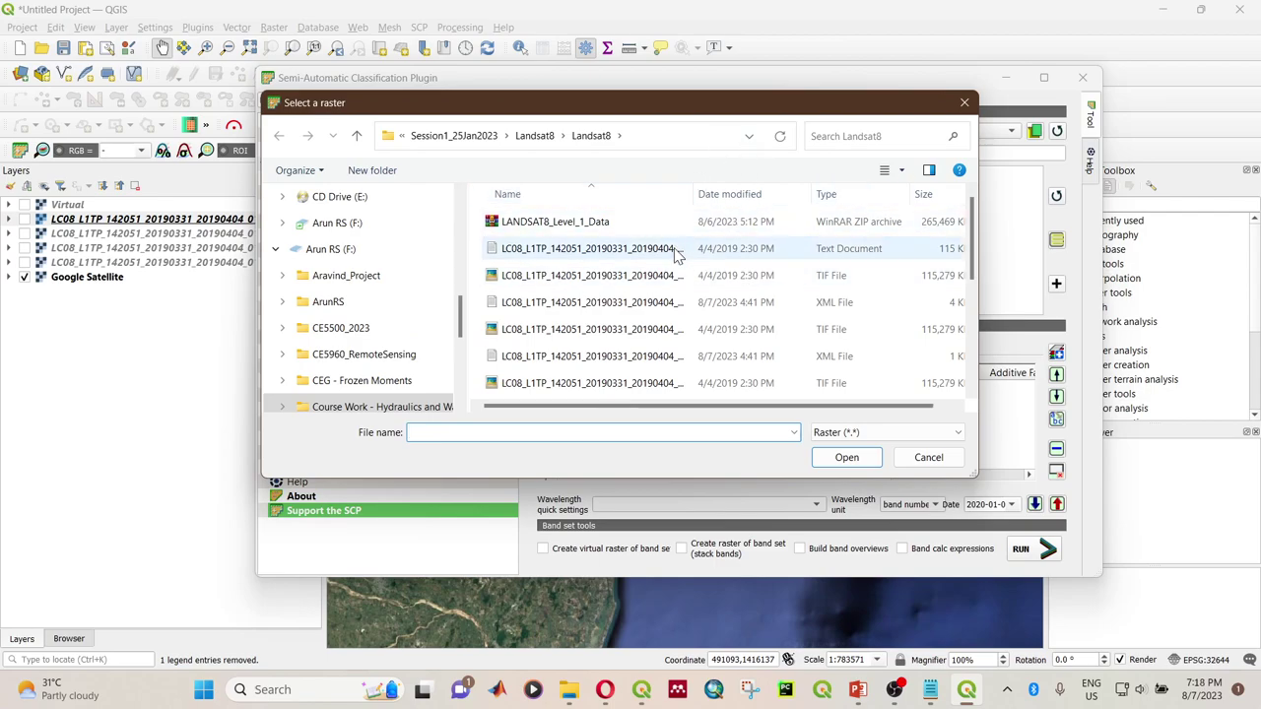
pyautogui.moveTo(691, 194); pyautogui.dragTo(822, 194)
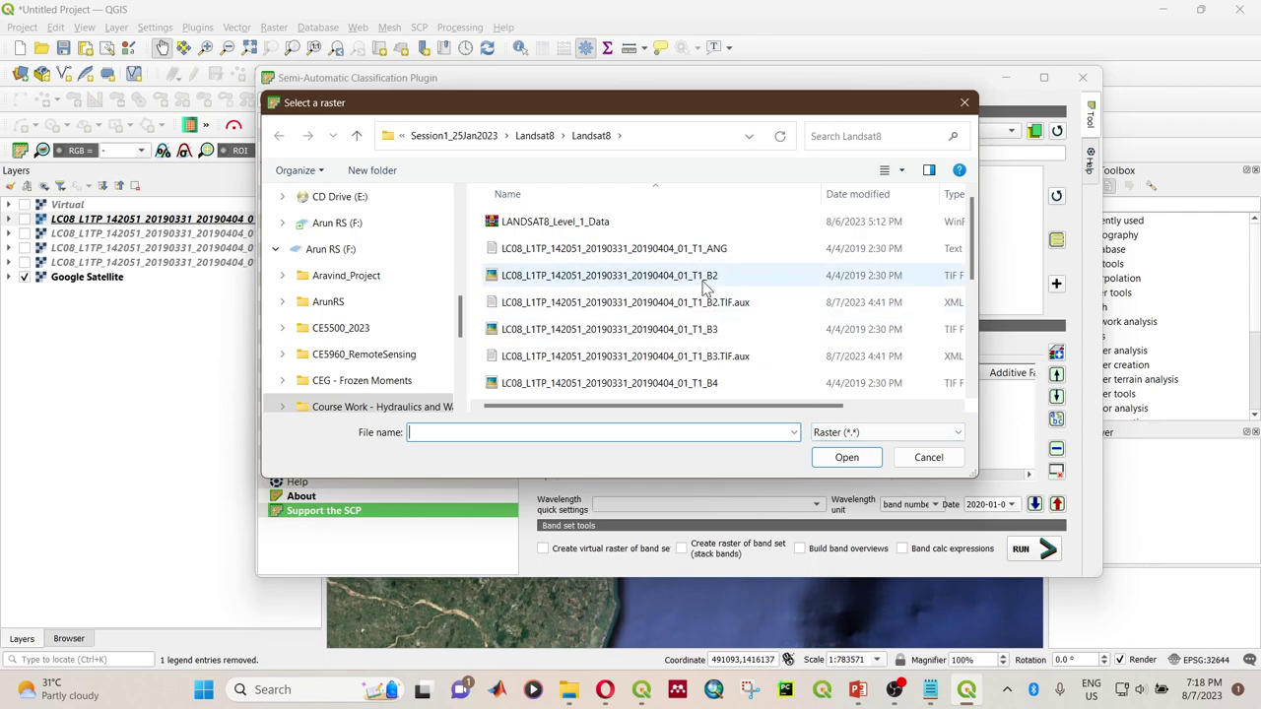
pyautogui.click(707, 283)
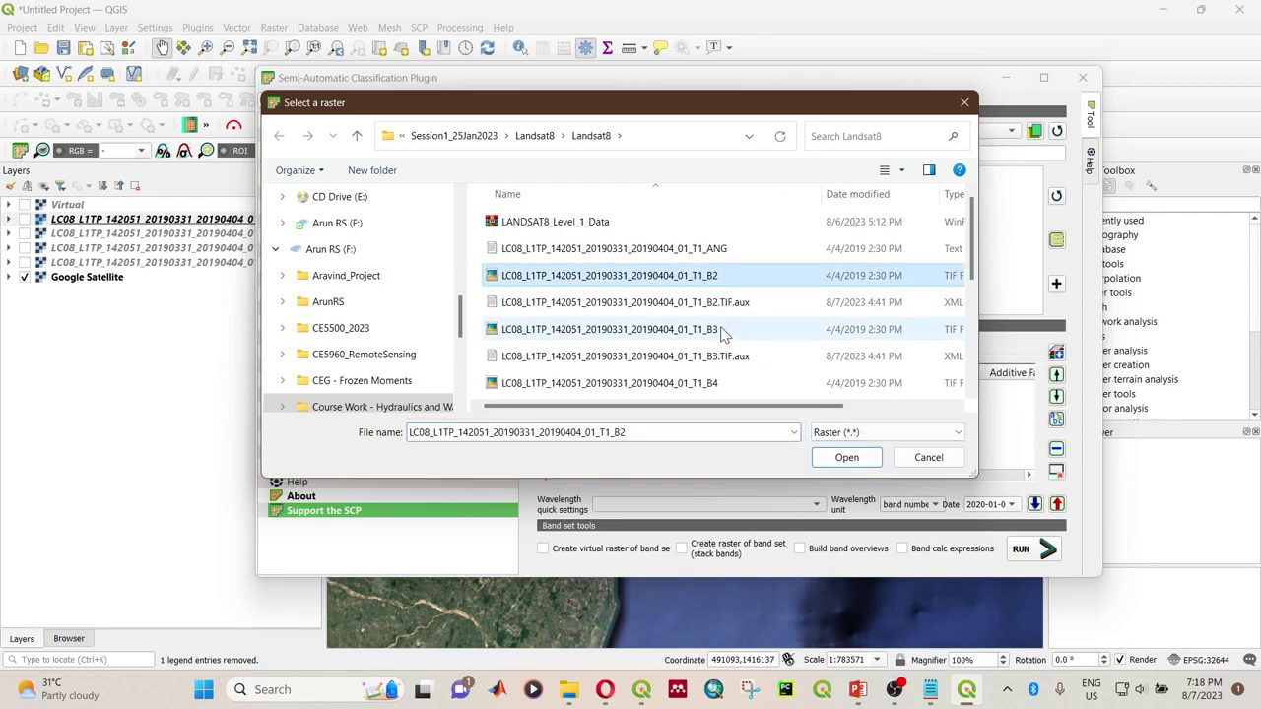
pyautogui.keyDown('ctrl'); pyautogui.click(721, 331); pyautogui.keyUp('ctrl')
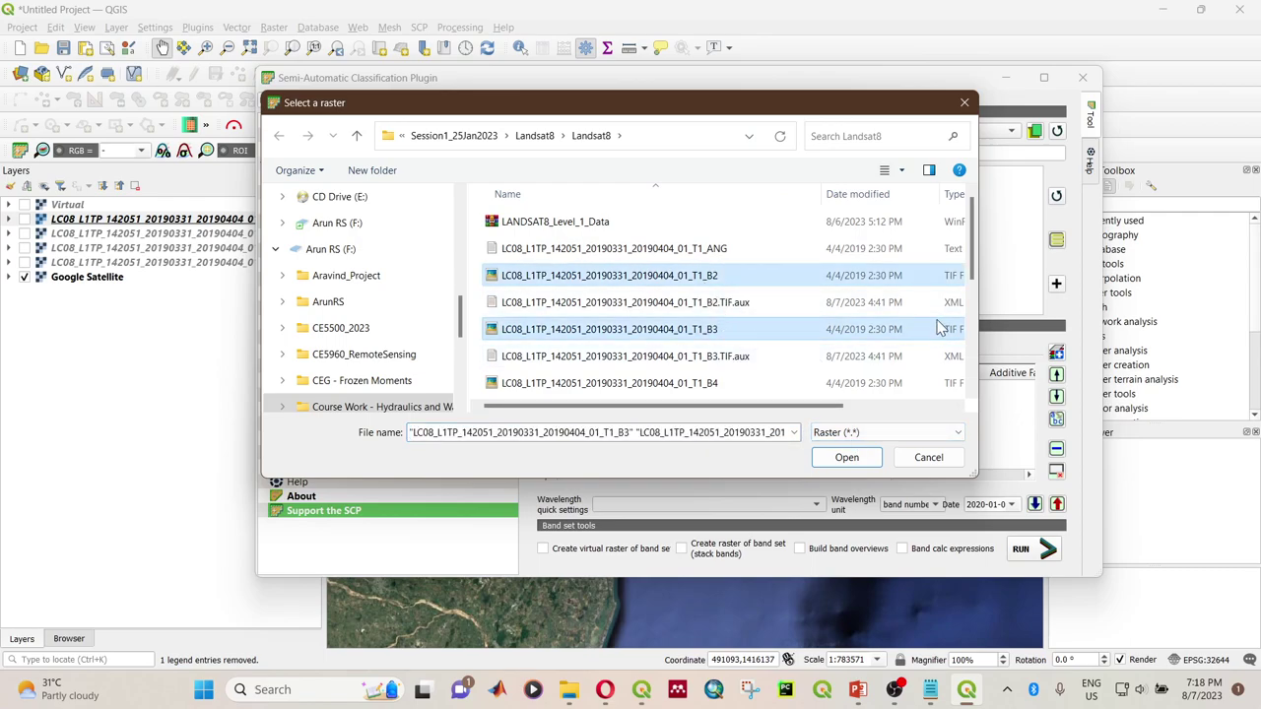
pyautogui.moveTo(976, 312); pyautogui.dragTo(1134, 310)
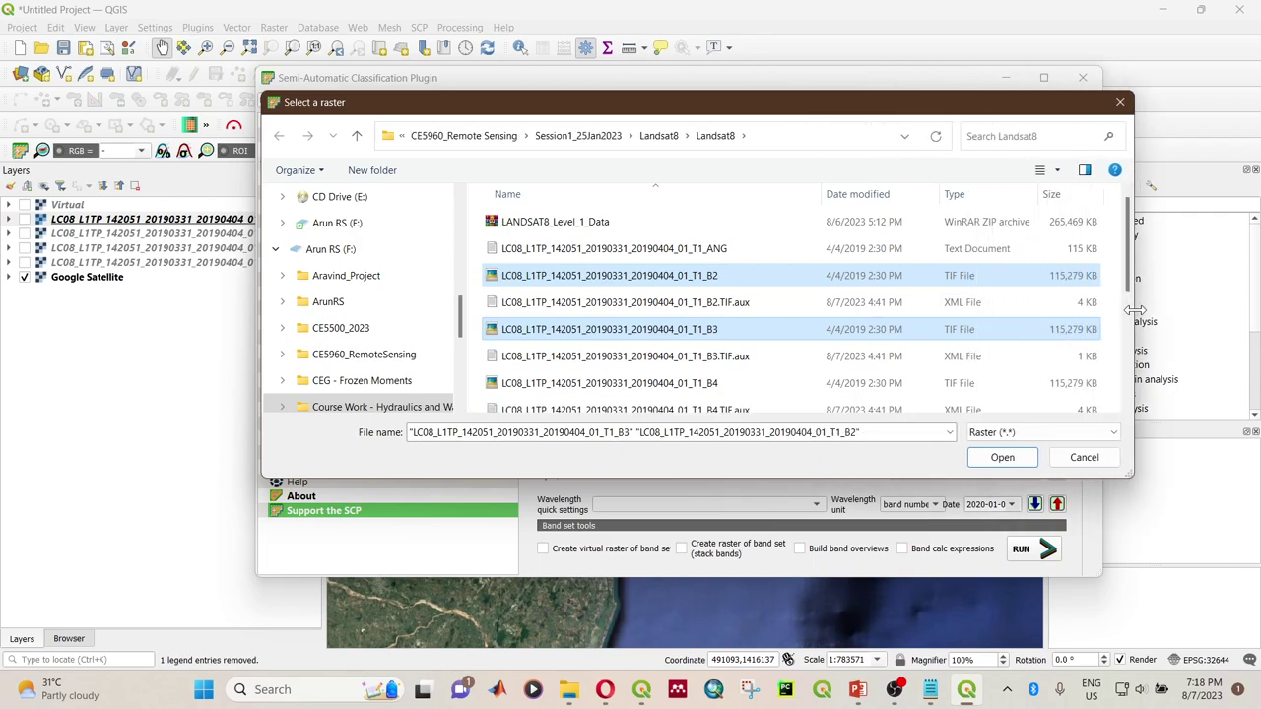
pyautogui.scroll(-1, 724, 347)
pyautogui.keyDown('ctrl'); pyautogui.click(720, 321); pyautogui.keyUp('ctrl')
pyautogui.keyDown('ctrl'); pyautogui.click(724, 375); pyautogui.keyUp('ctrl')
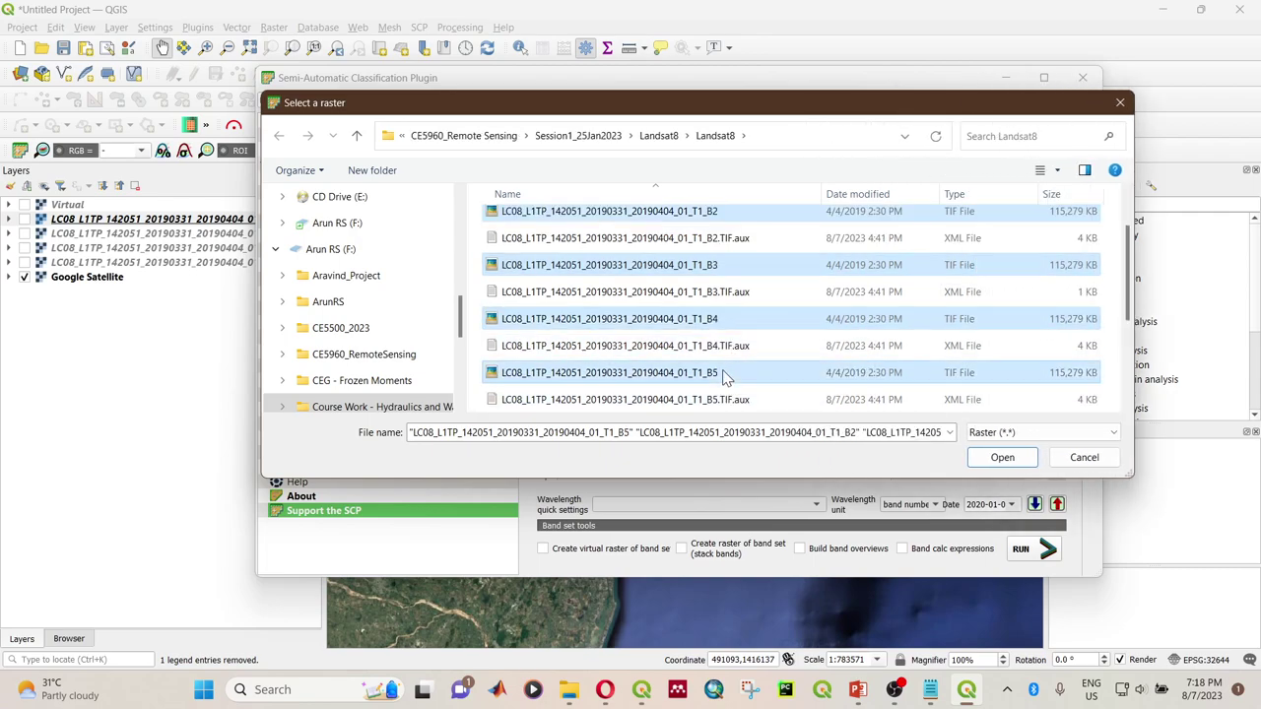
pyautogui.click(1001, 458)
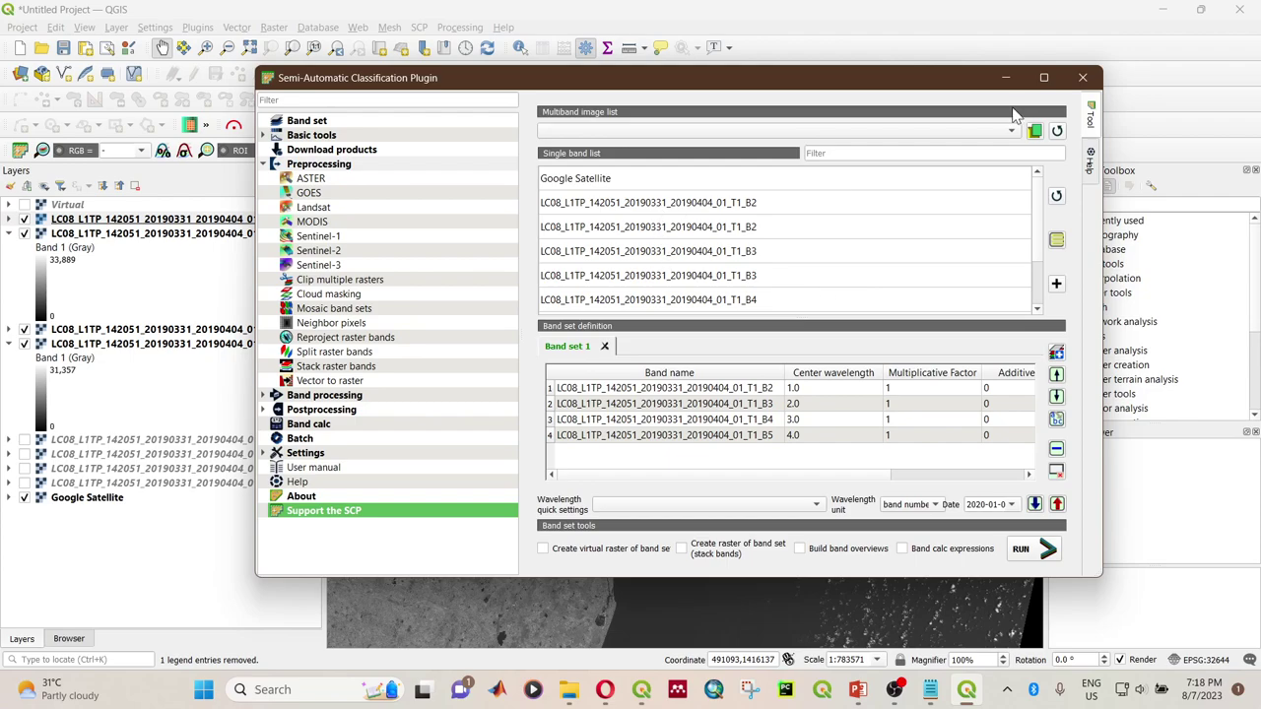
# Step: Close the plugin window, collapse all layer legends, and remove every Landsat B2 to B5 layer, including the duplicates, from the project
pyautogui.click(1081, 79)
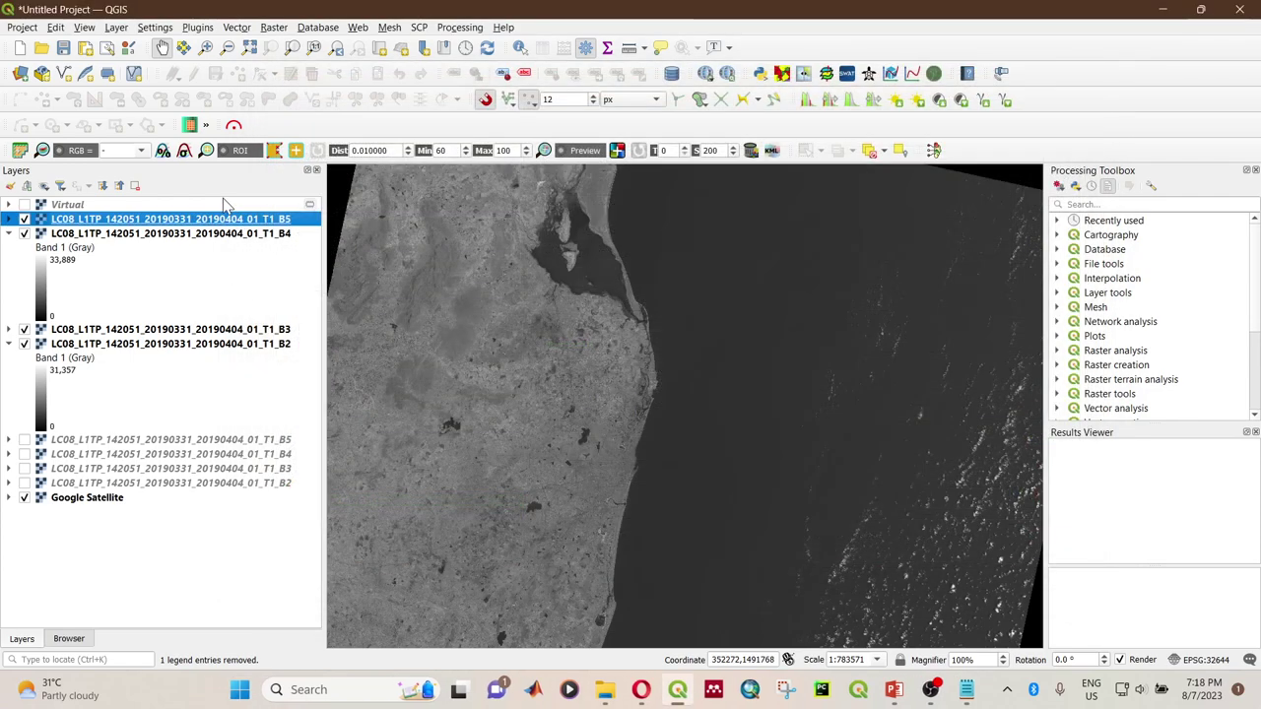
pyautogui.click(119, 188)
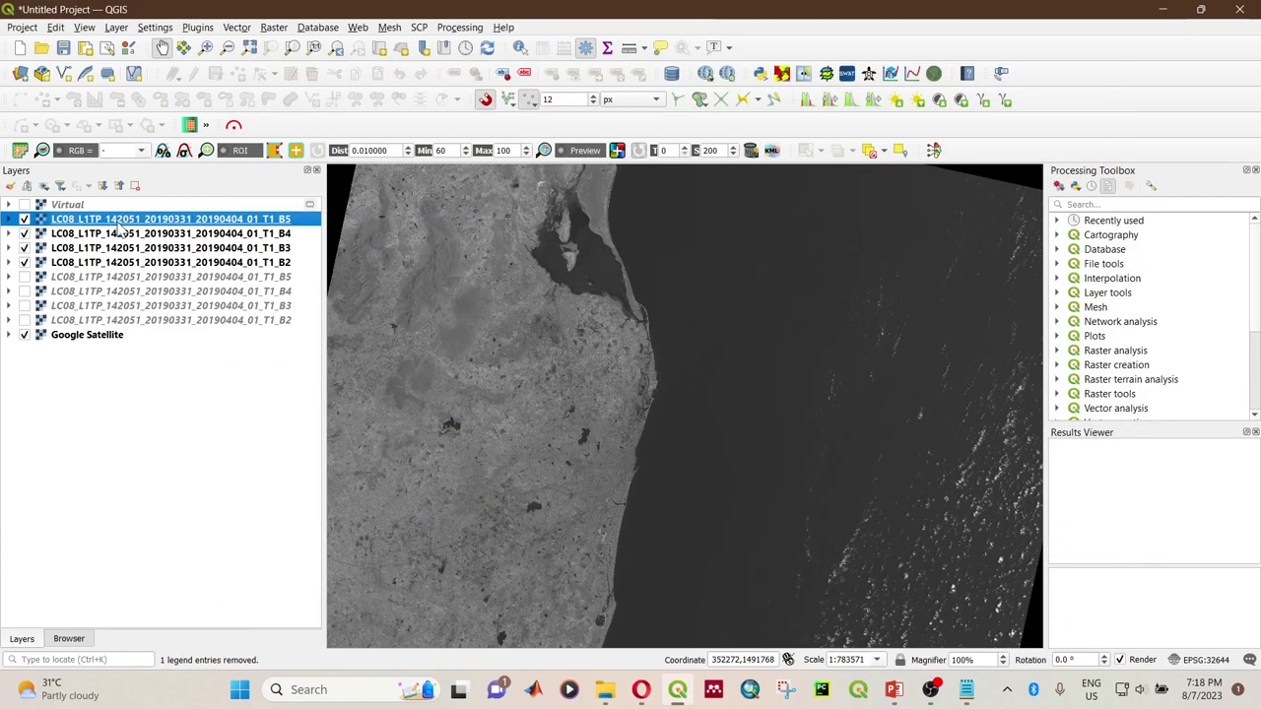
pyautogui.keyDown('shift'); pyautogui.click(182, 323); pyautogui.keyUp('shift')
pyautogui.click(135, 185)
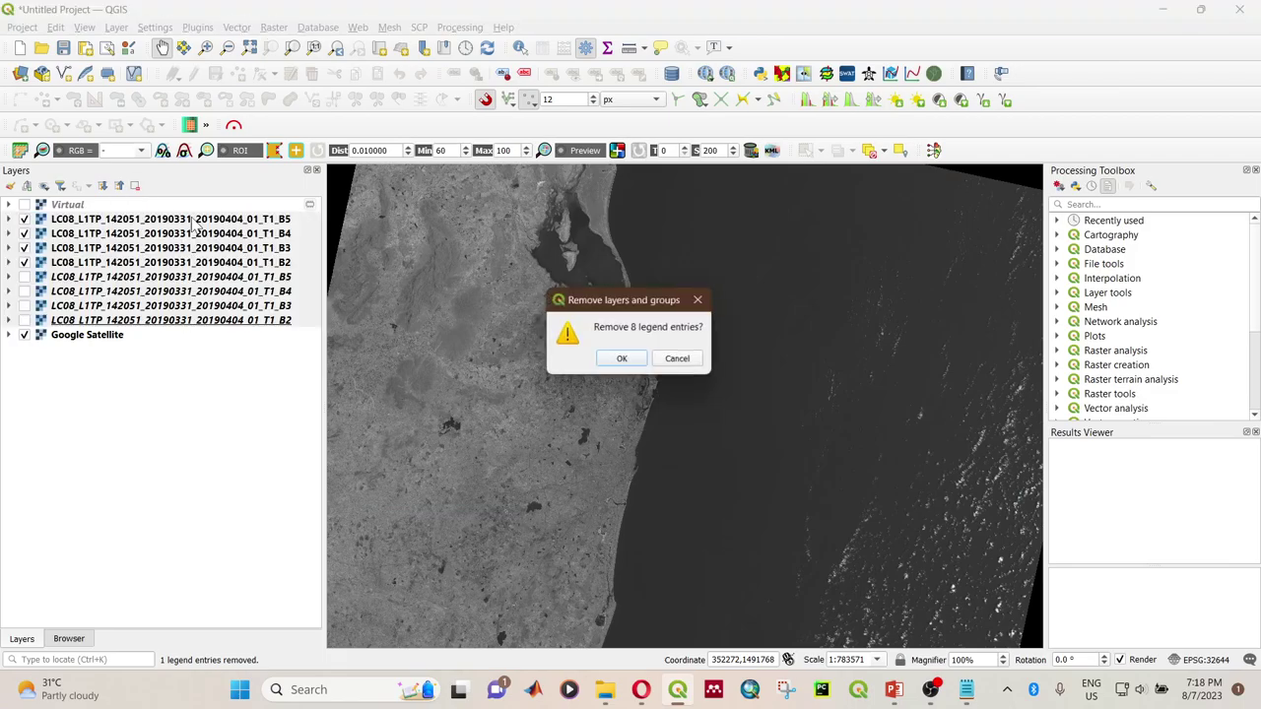
pyautogui.click(614, 360)
# Step: Remove the remaining Virtual and Google Satellite layers from the project
pyautogui.click(122, 205)
pyautogui.keyDown('shift'); pyautogui.click(122, 221); pyautogui.keyUp('shift')
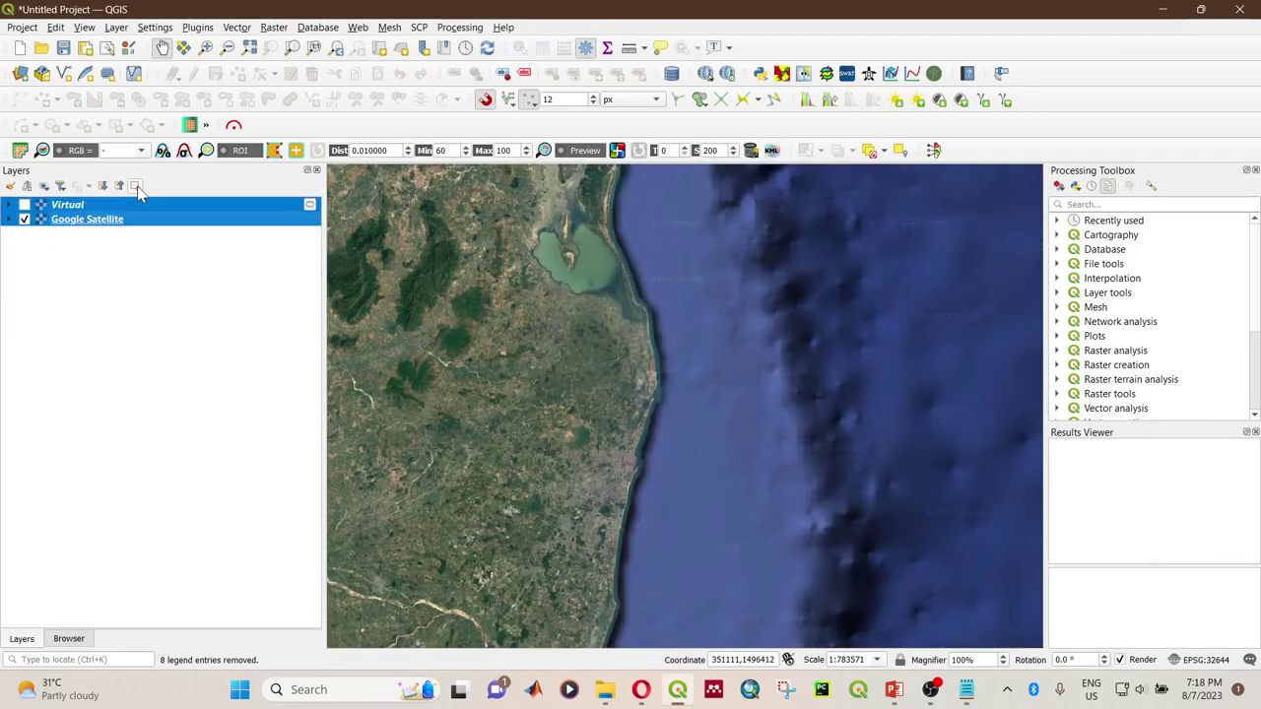
pyautogui.click(135, 186)
pyautogui.click(614, 360)
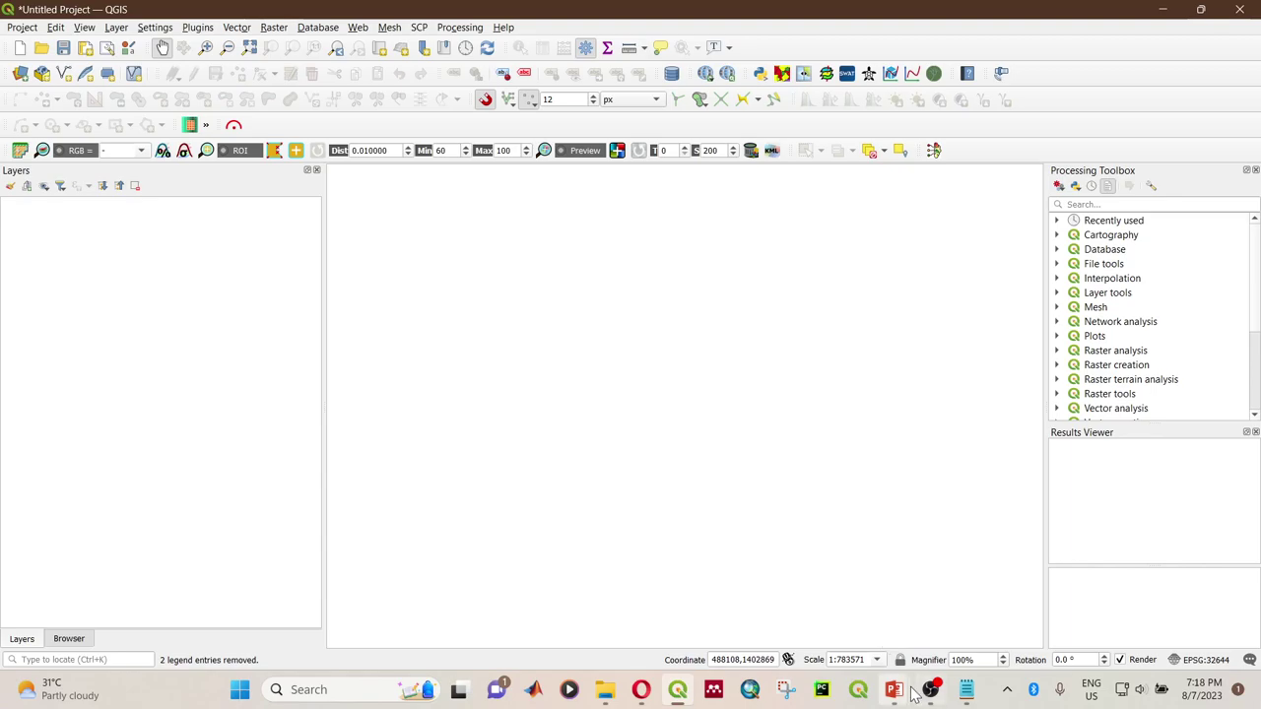
# Step: Reopen the SCP band set and load the LC08 B2 to B5 TIF rasters again, sorting the files by type
pyautogui.click(418, 28)
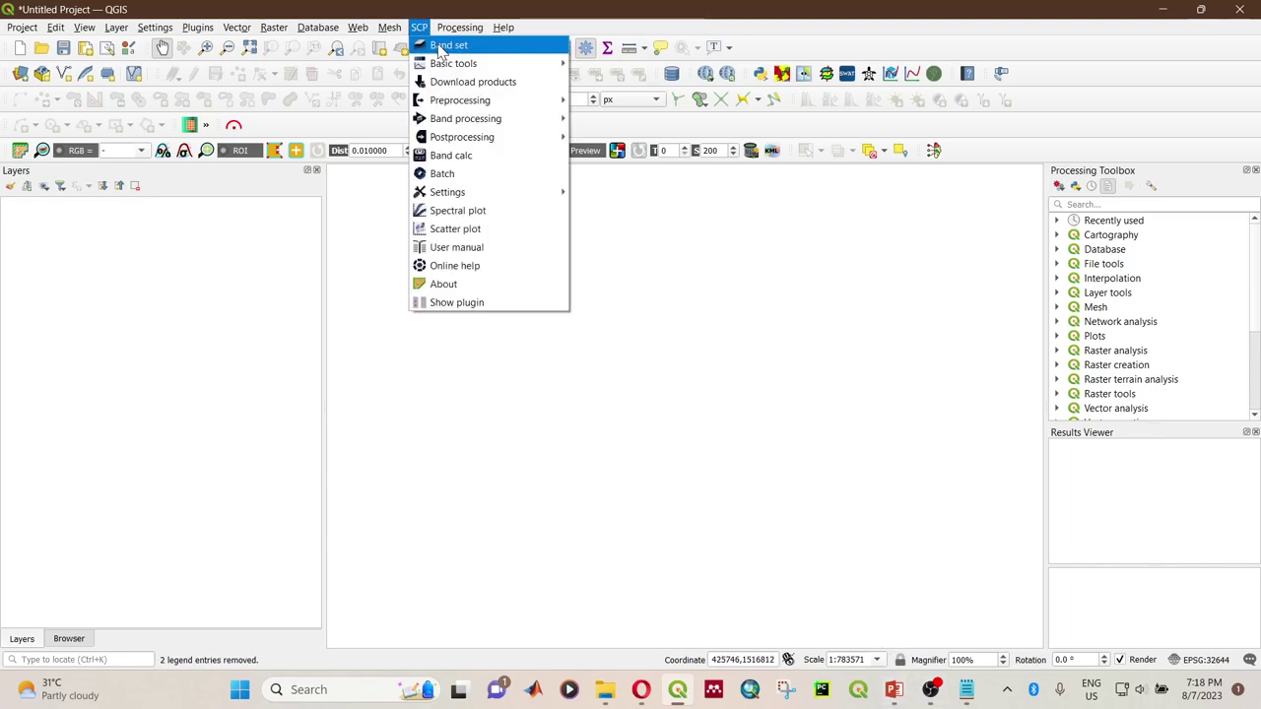
pyautogui.click(445, 46)
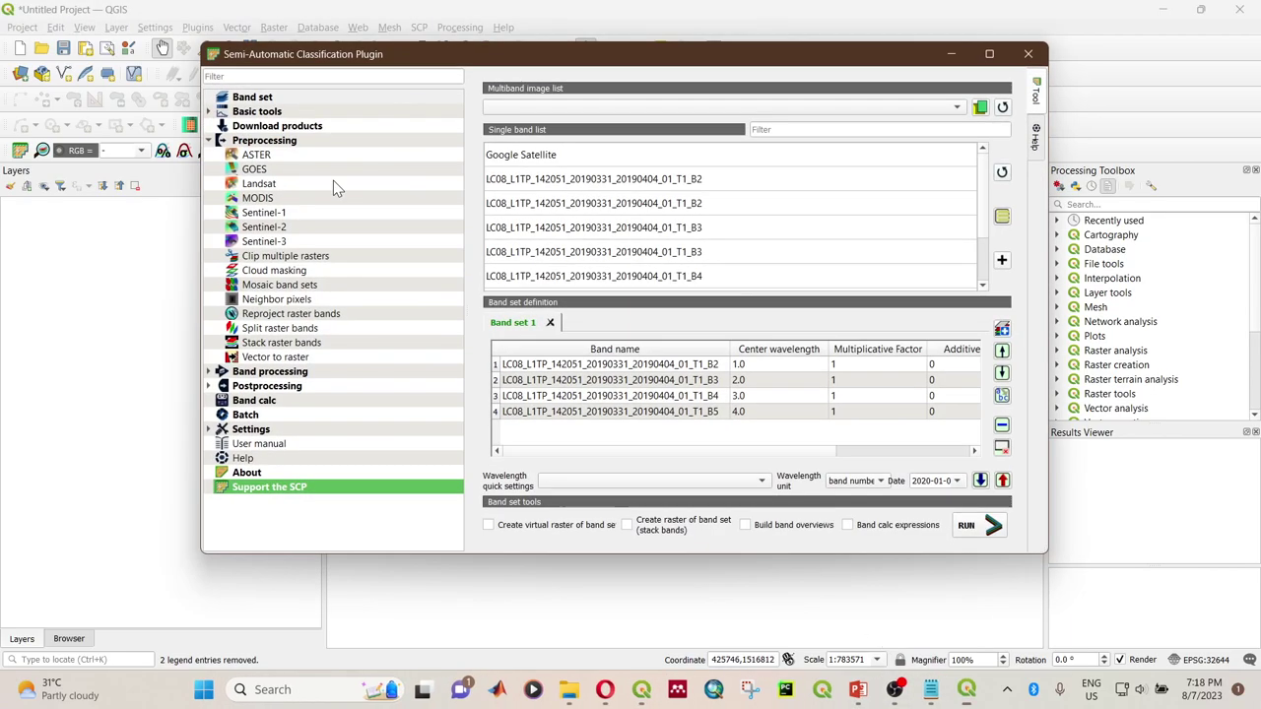
pyautogui.click(284, 141)
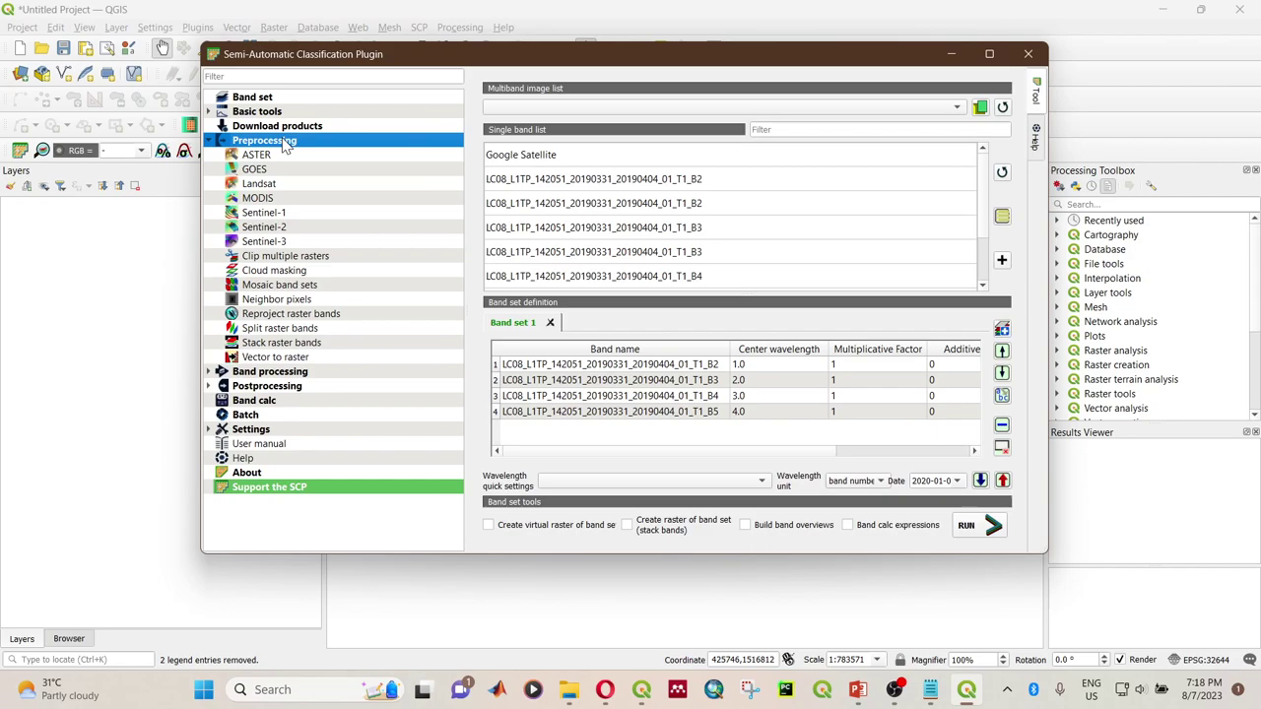
pyautogui.click(980, 108)
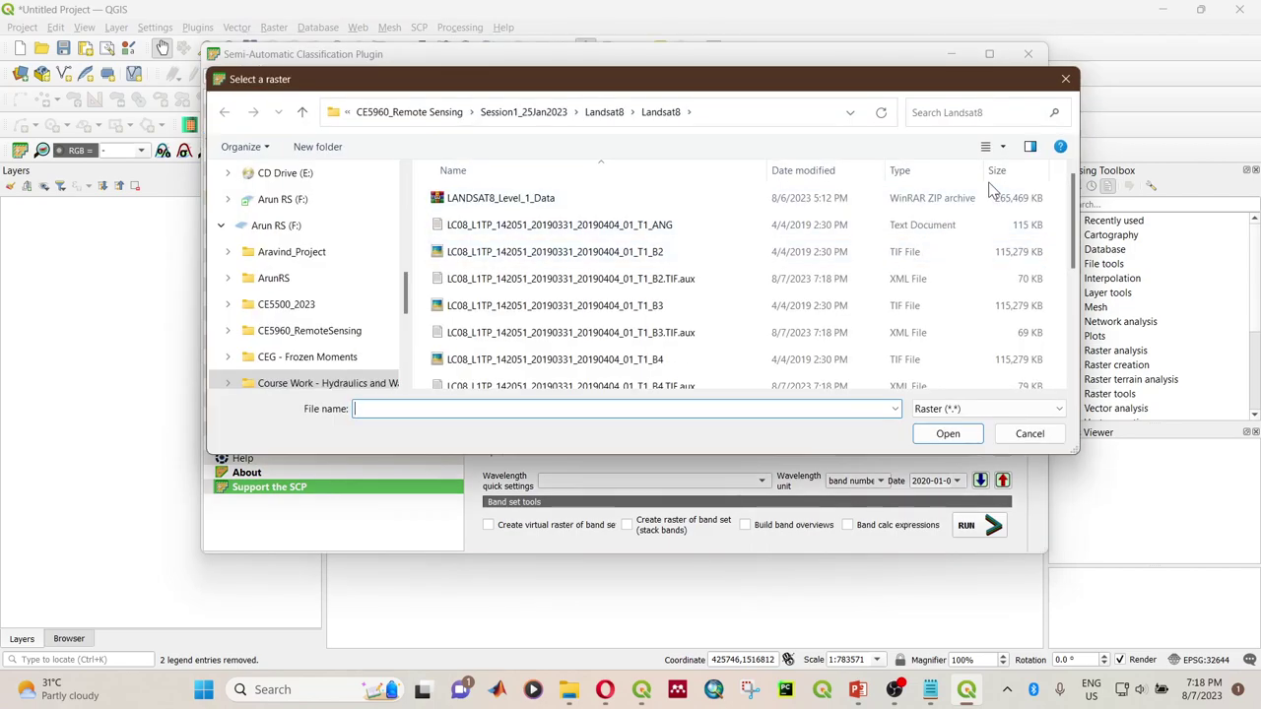
pyautogui.click(926, 170)
pyautogui.scroll(-1, 886, 247)
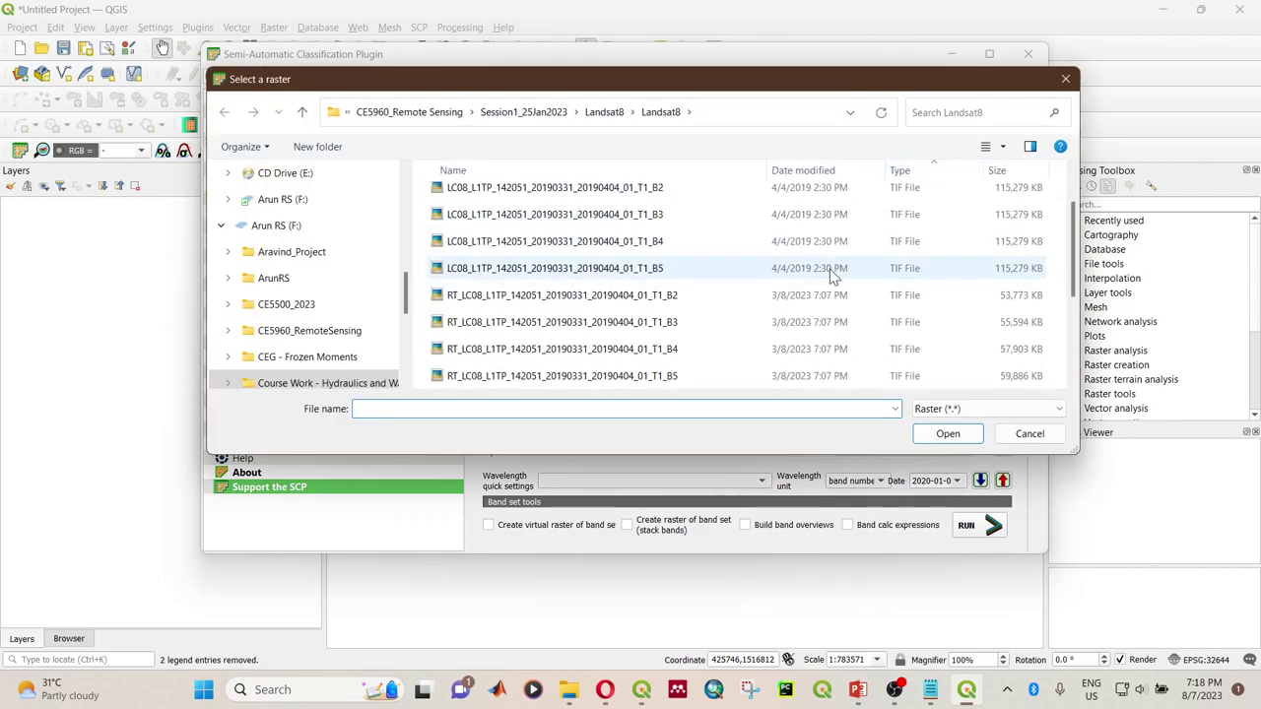
pyautogui.click(668, 195)
pyautogui.keyDown('shift'); pyautogui.click(678, 276); pyautogui.keyUp('shift')
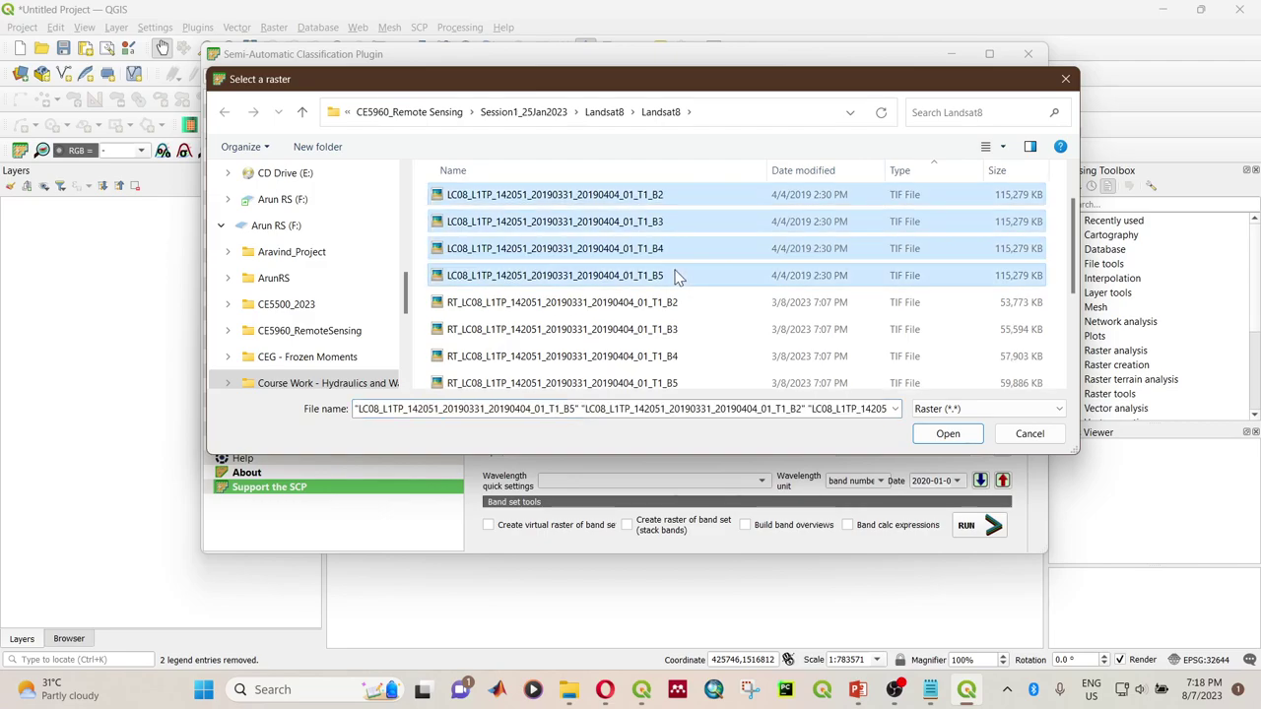
pyautogui.click(946, 435)
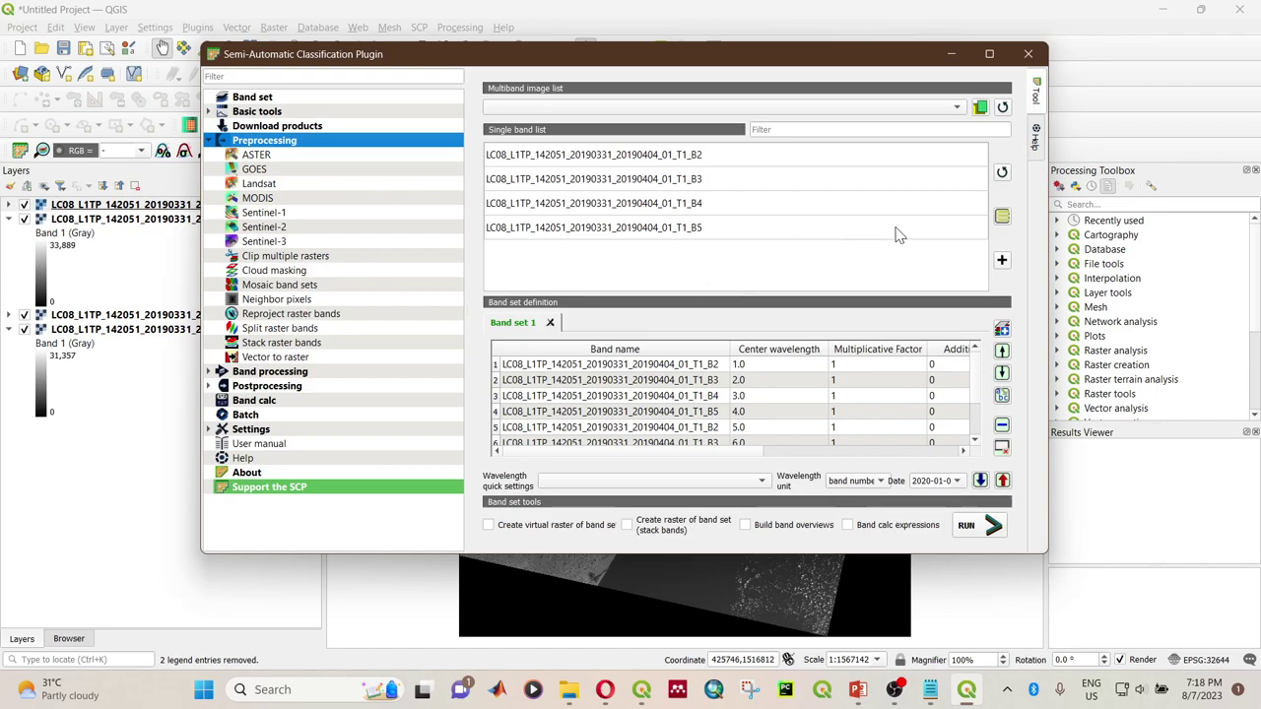
# Step: Set the band set's wavelength quick settings to Landsat 8 OLI [bands 1, 2, 3, 4, 5, 6, 7]
pyautogui.click(621, 481)
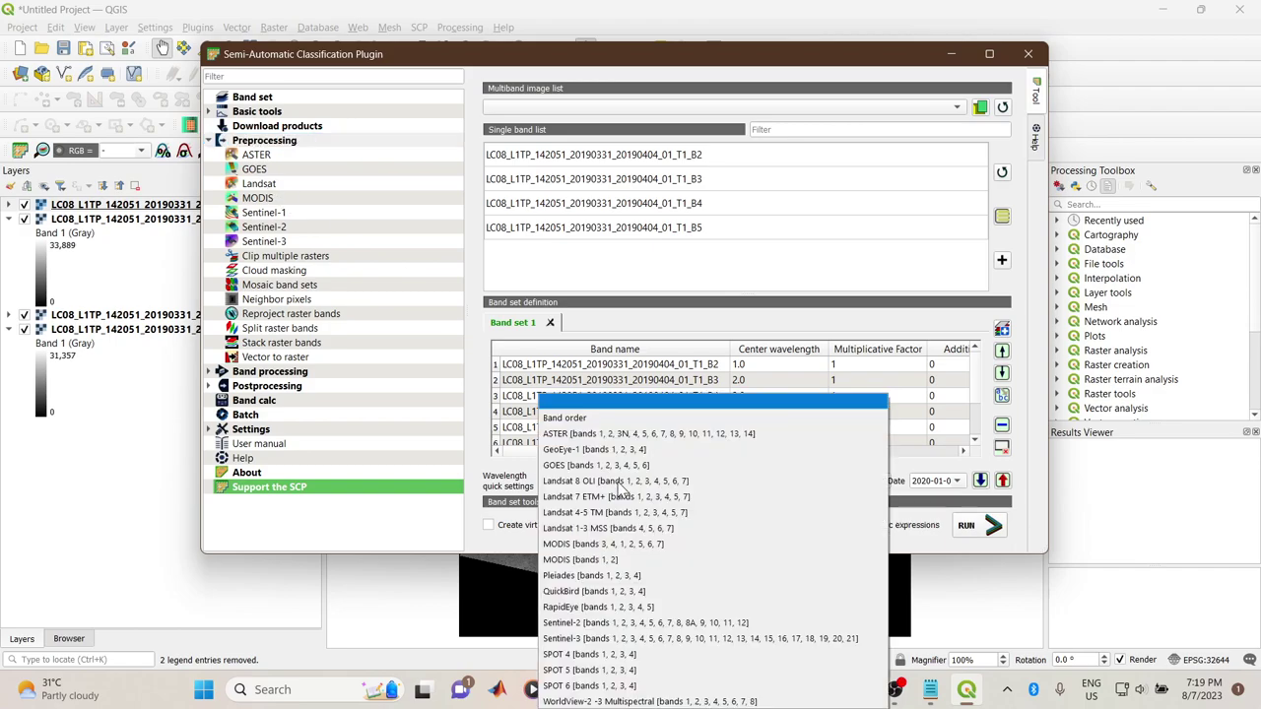
pyautogui.click(484, 462)
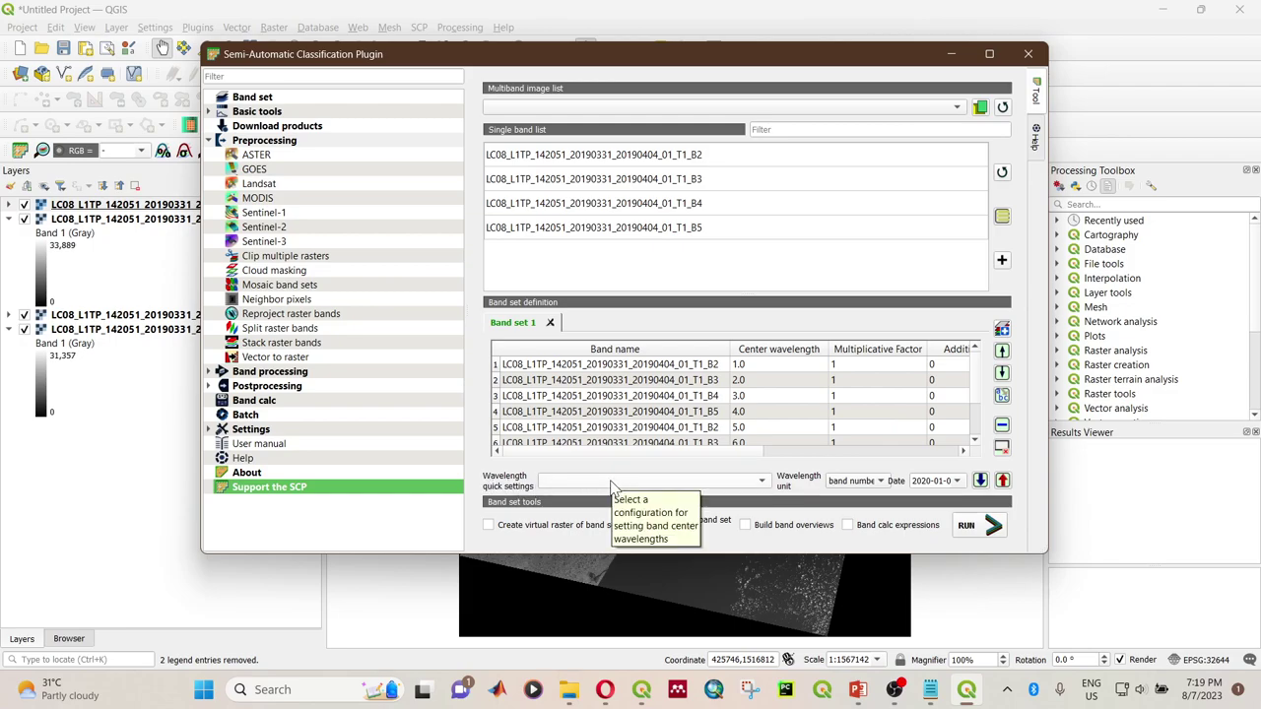
pyautogui.click(611, 482)
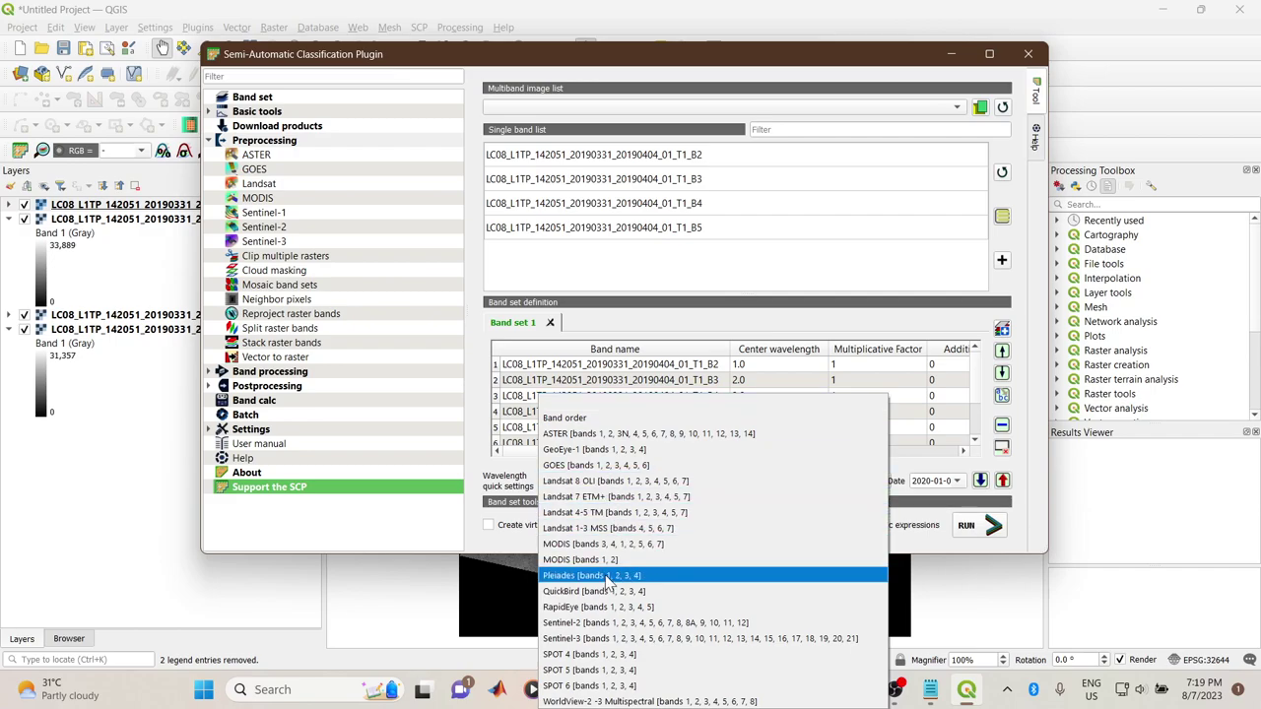
pyautogui.click(614, 482)
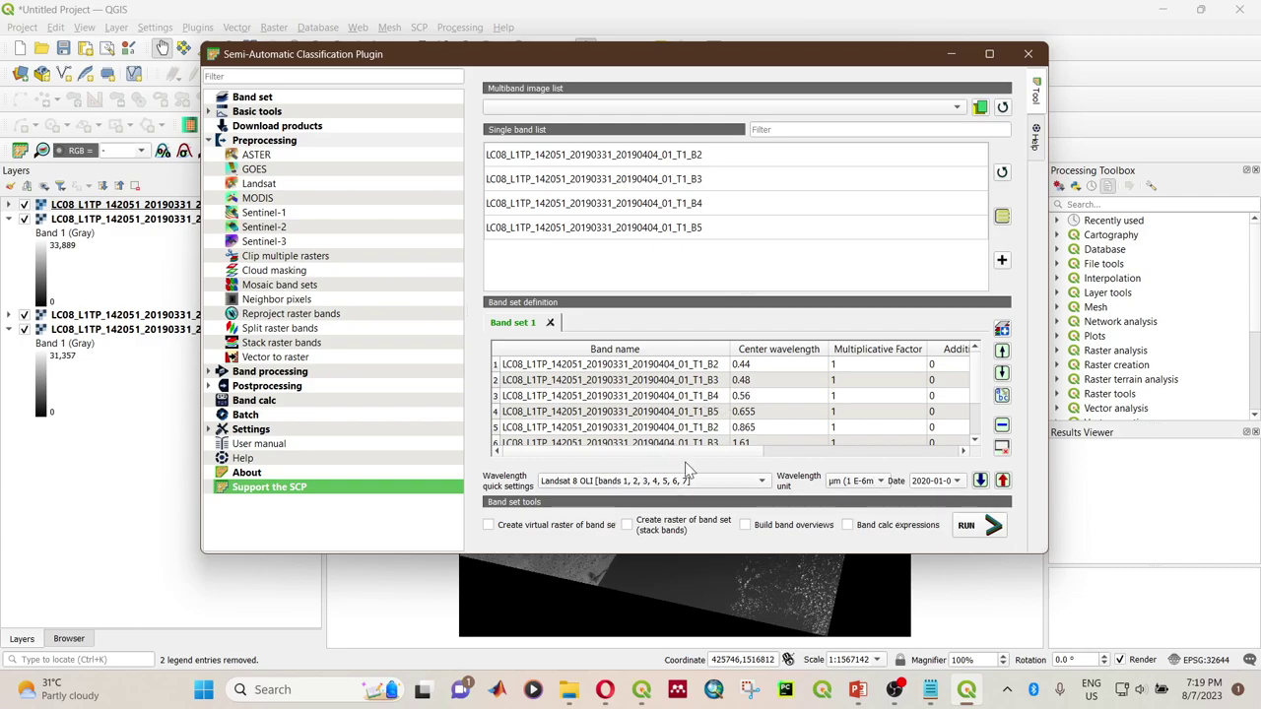
# Step: Examine all rows and columns of the Band set 1 table, including center wavelengths, factors and wavelength units
pyautogui.moveTo(717, 452); pyautogui.dragTo(734, 454)
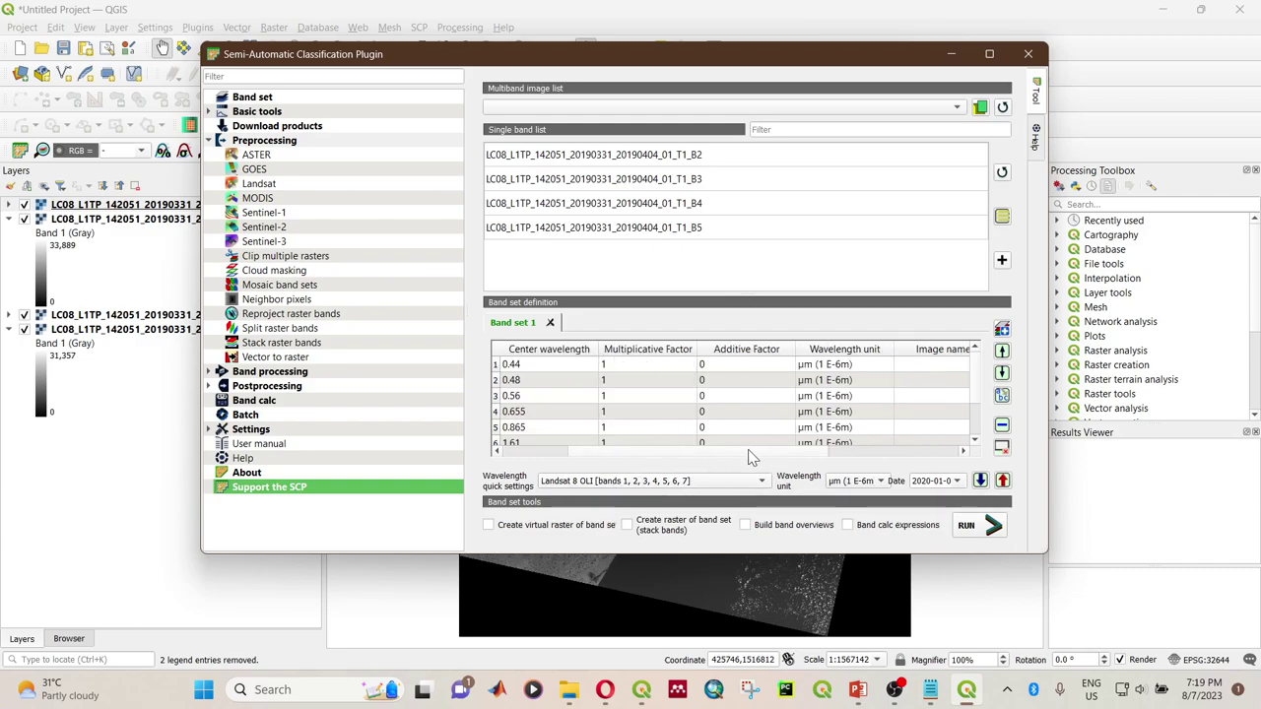
pyautogui.moveTo(747, 452); pyautogui.dragTo(591, 453)
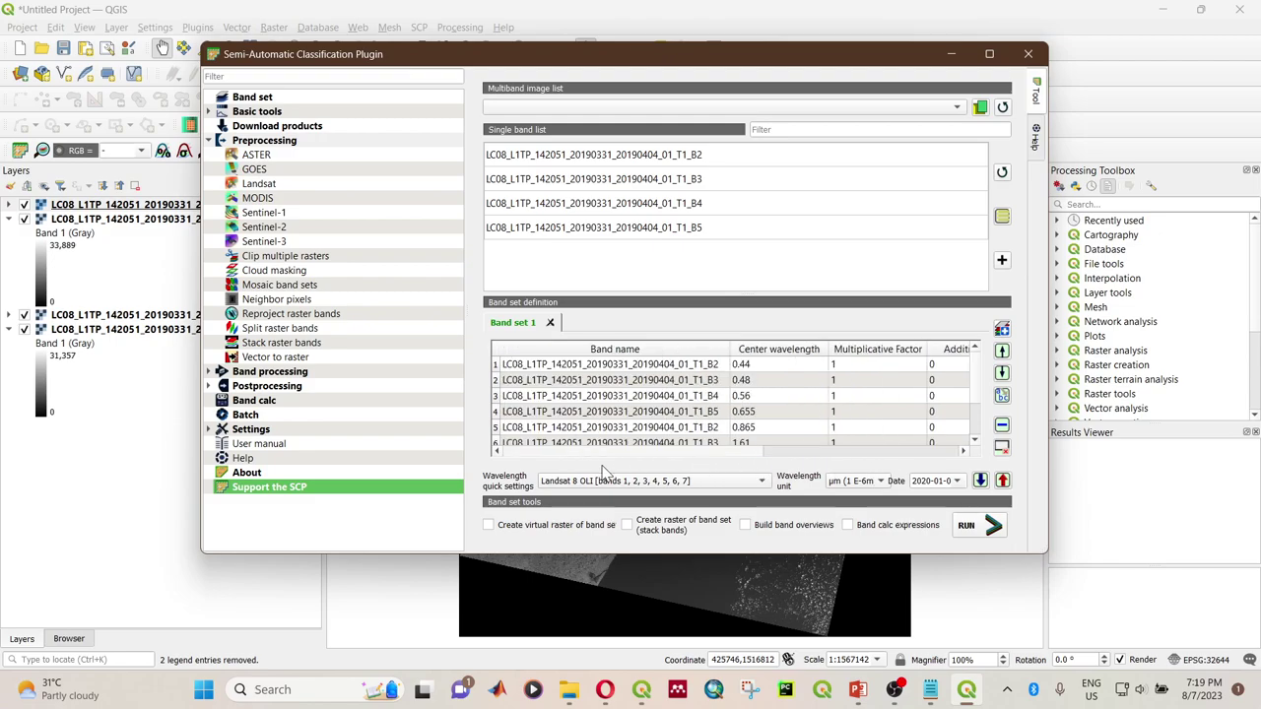
pyautogui.scroll(-1, 630, 399)
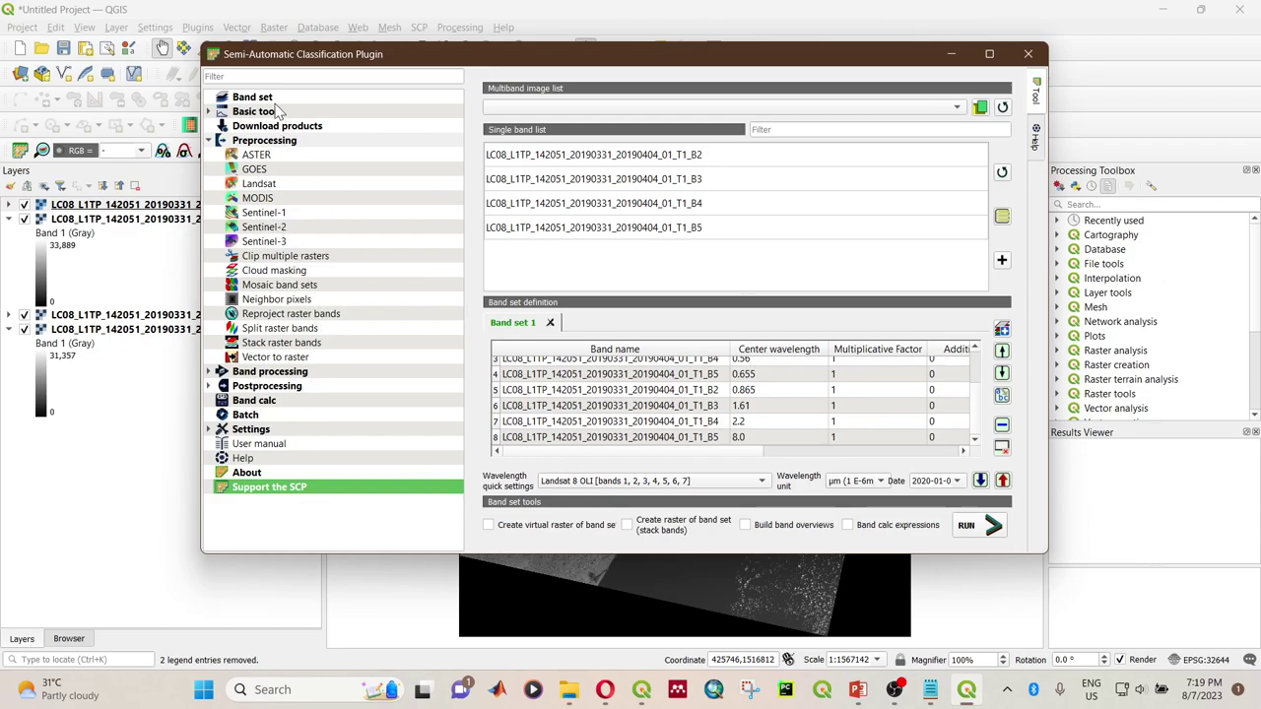
pyautogui.hscroll(3, 650, 450)
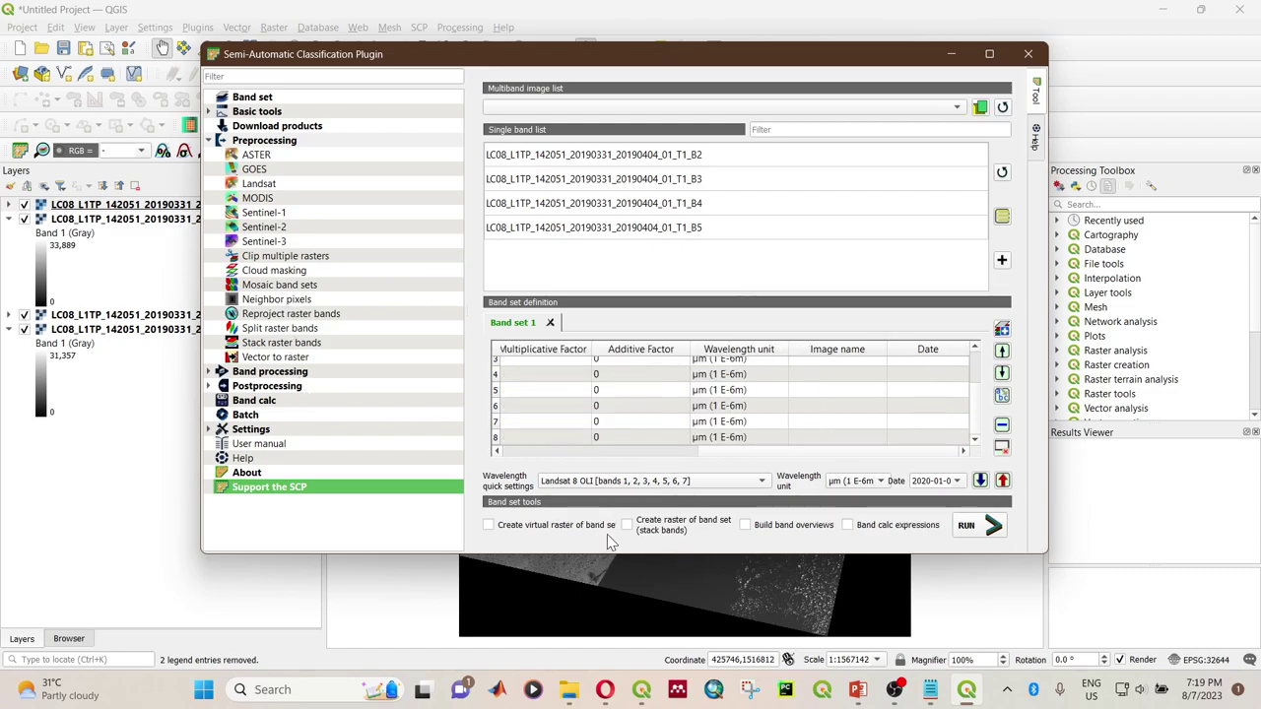
pyautogui.scroll(1, 727, 433)
pyautogui.hscroll(-3, 745, 458)
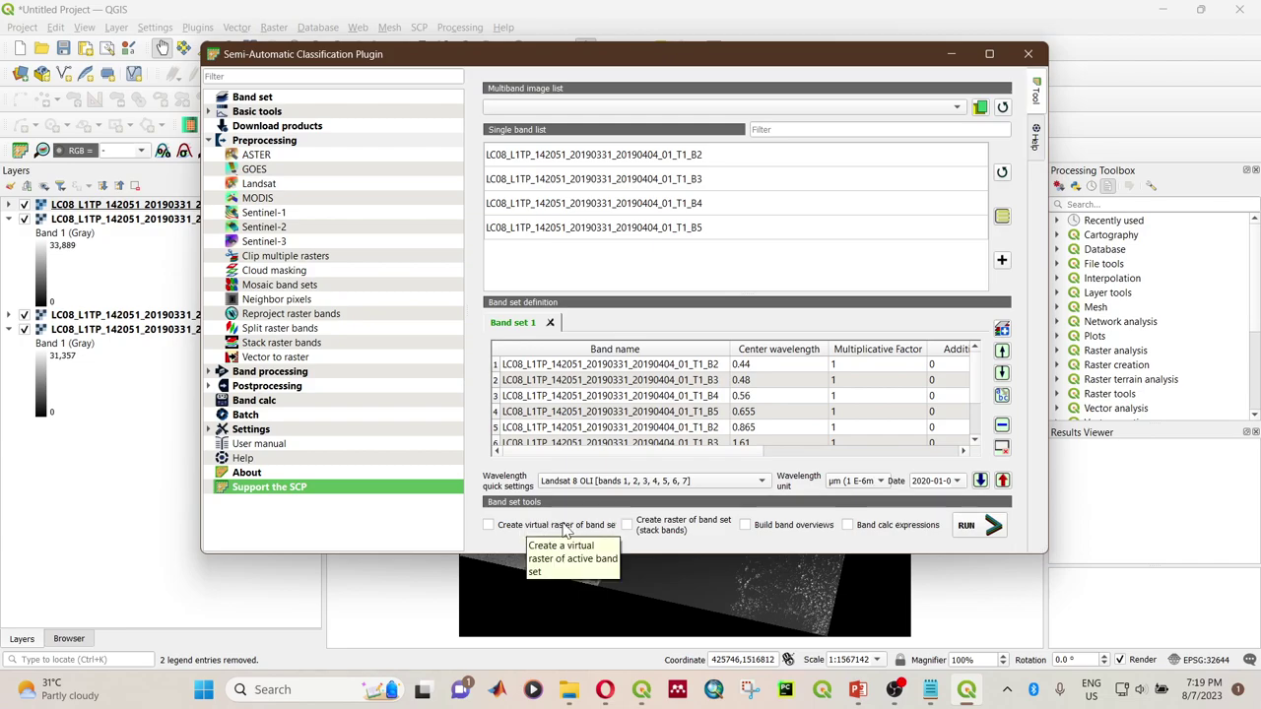
# Step: Expand the Band processing tools and open the Landsat conversion to TOA reflectance and brightness temperature
pyautogui.click(210, 373)
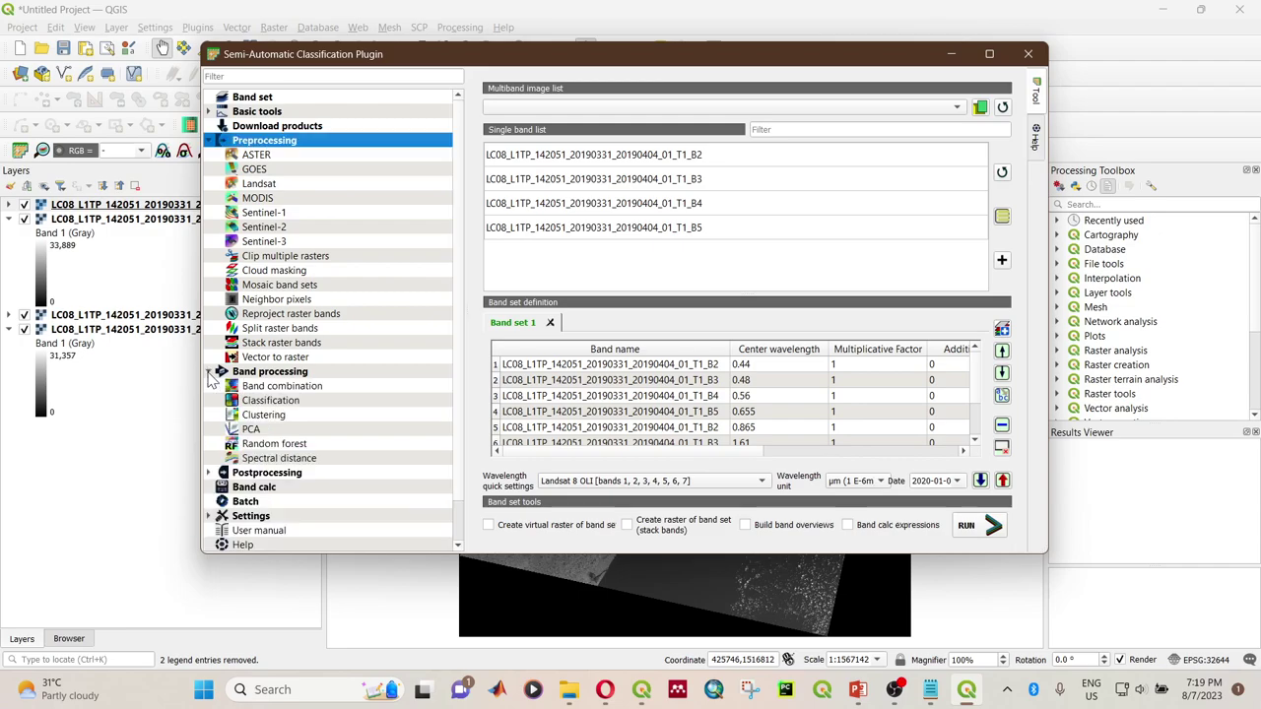
pyautogui.click(266, 186)
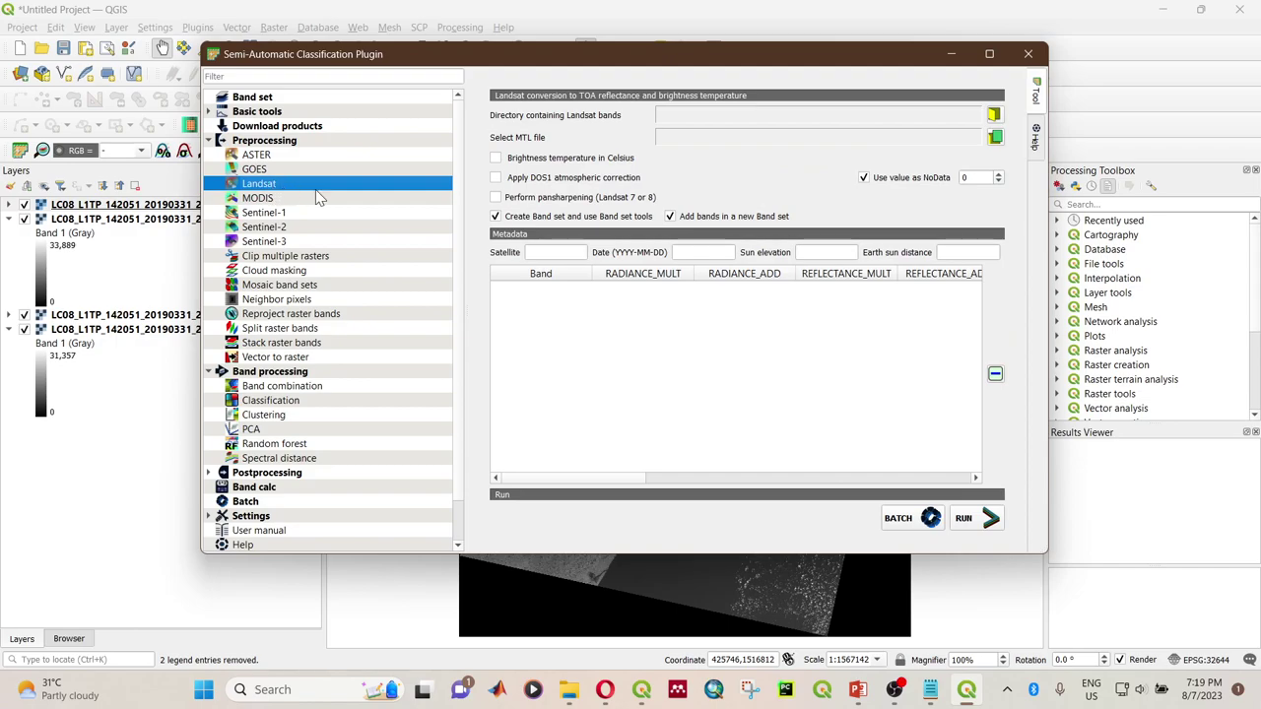
pyautogui.click(994, 116)
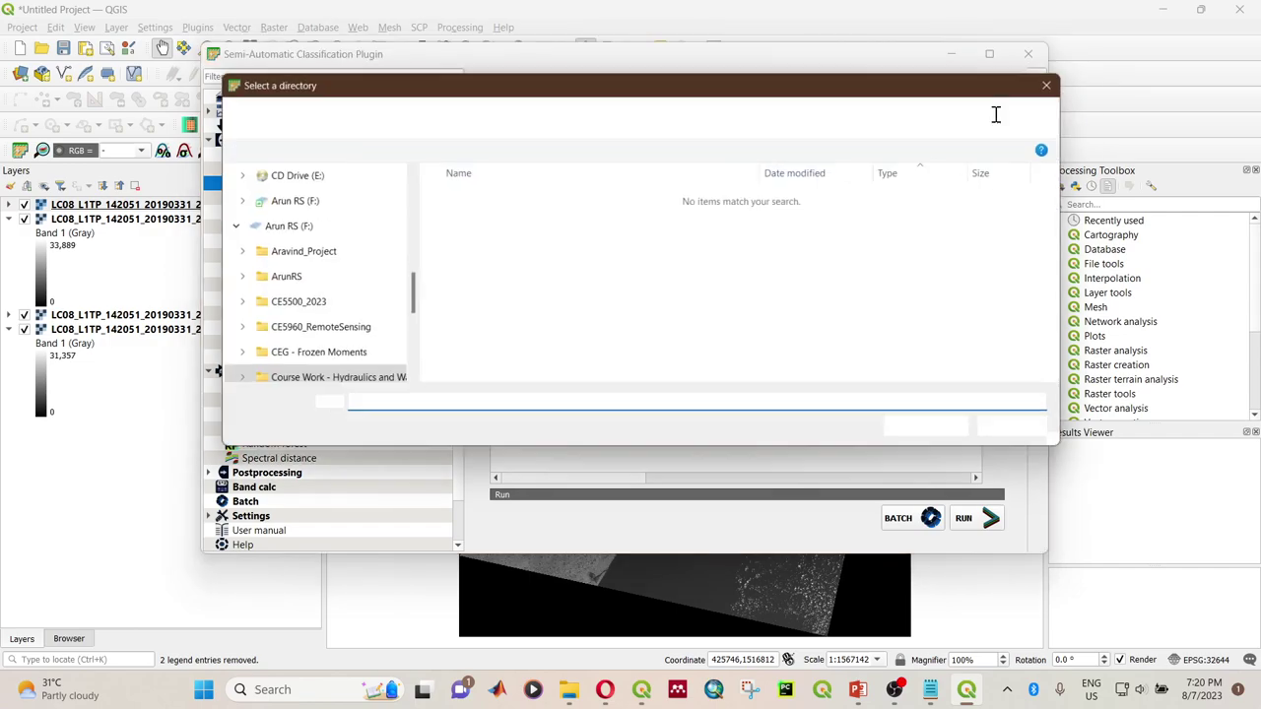
pyautogui.click(603, 116)
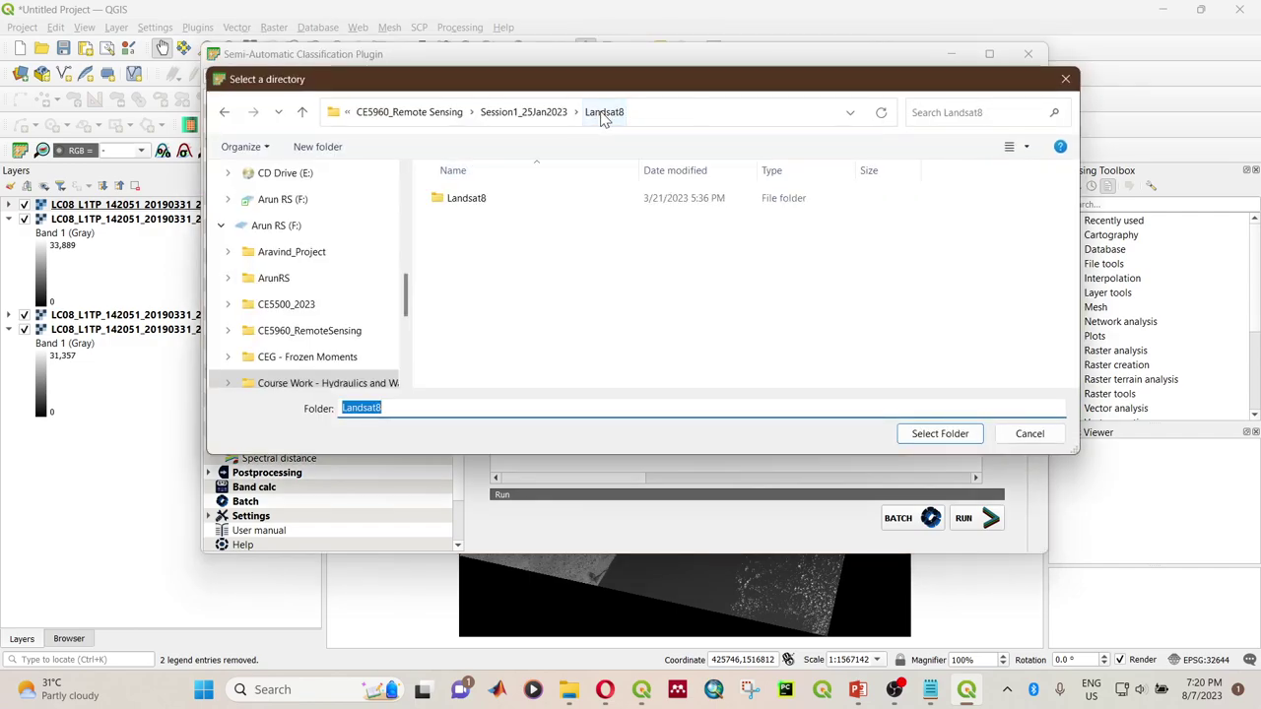
pyautogui.doubleClick(478, 206)
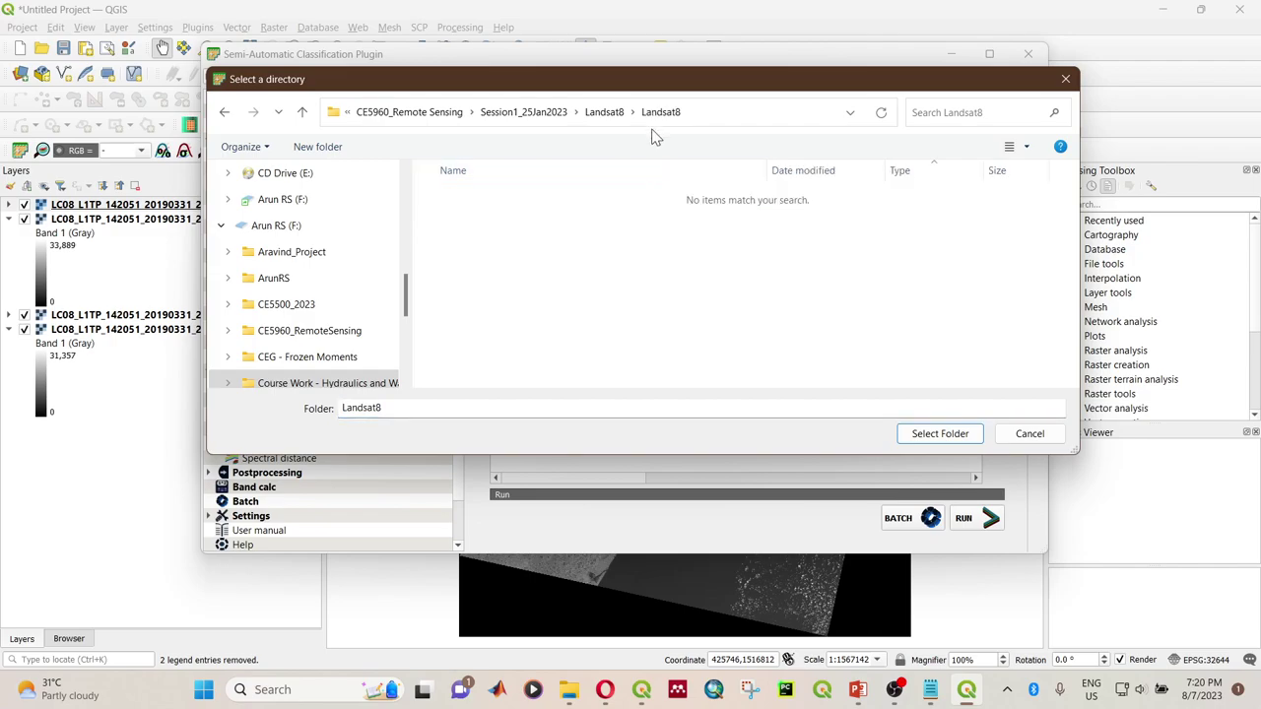
pyautogui.click(605, 115)
pyautogui.click(1065, 79)
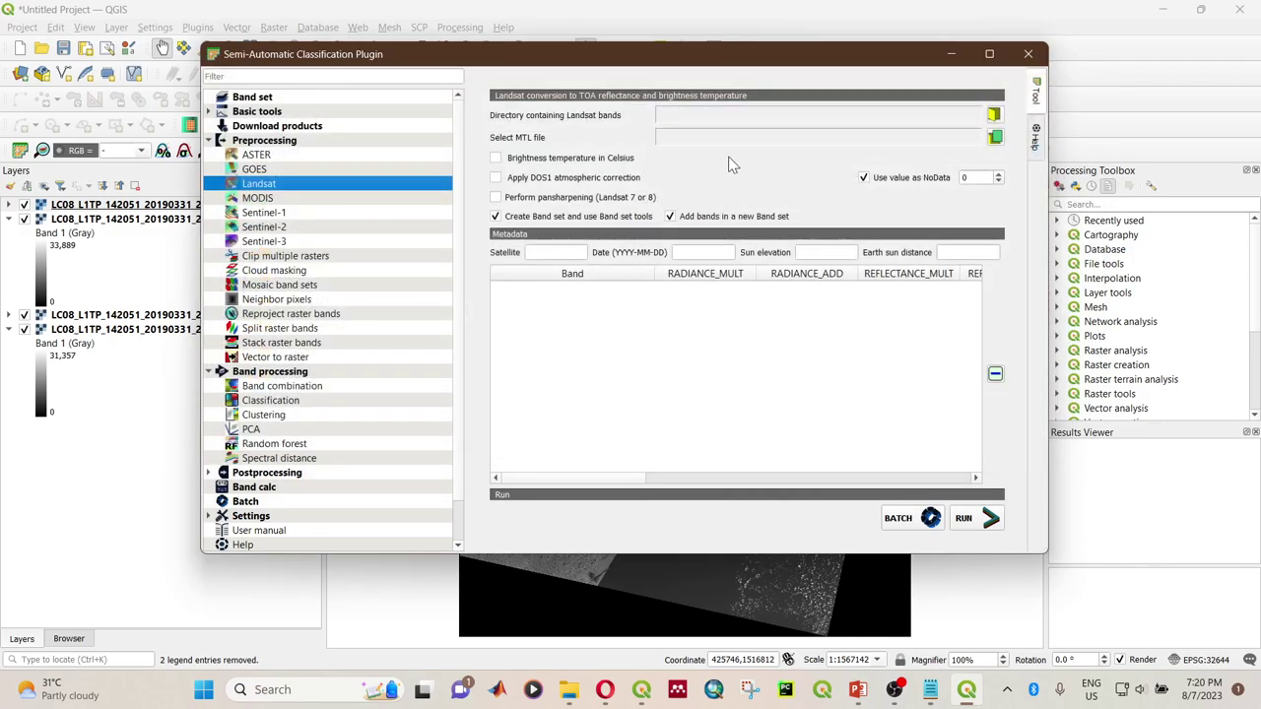
# Step: Set the directory containing Landsat bands to the inner Landsat8 folder under Session1_25Jan2023/Landsat8
pyautogui.click(995, 116)
pyautogui.click(529, 116)
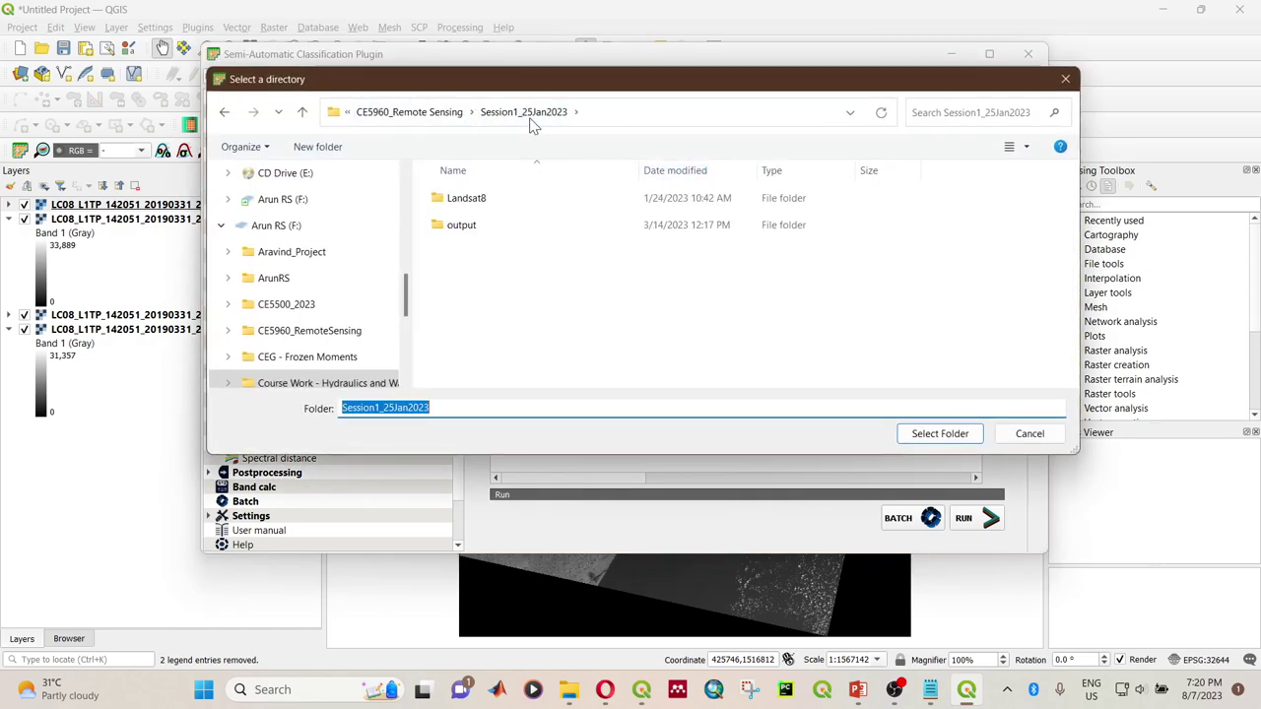
pyautogui.click(472, 226)
pyautogui.doubleClick(464, 198)
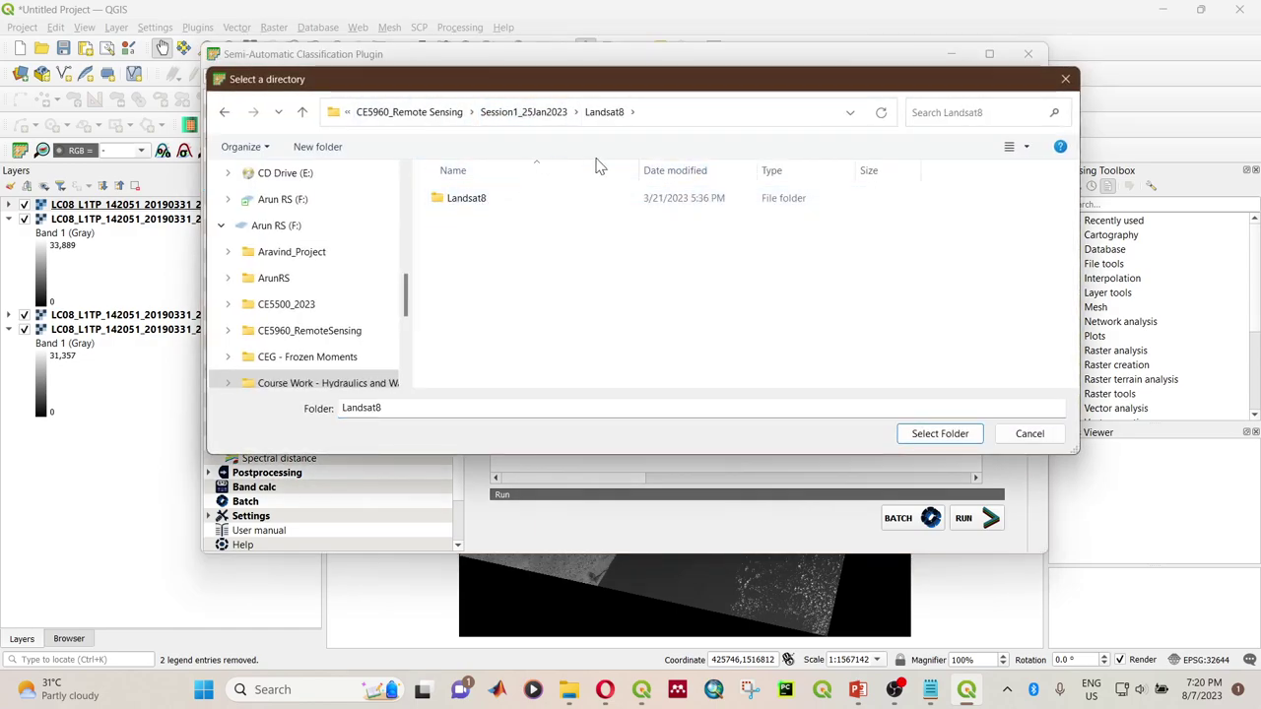
pyautogui.doubleClick(515, 198)
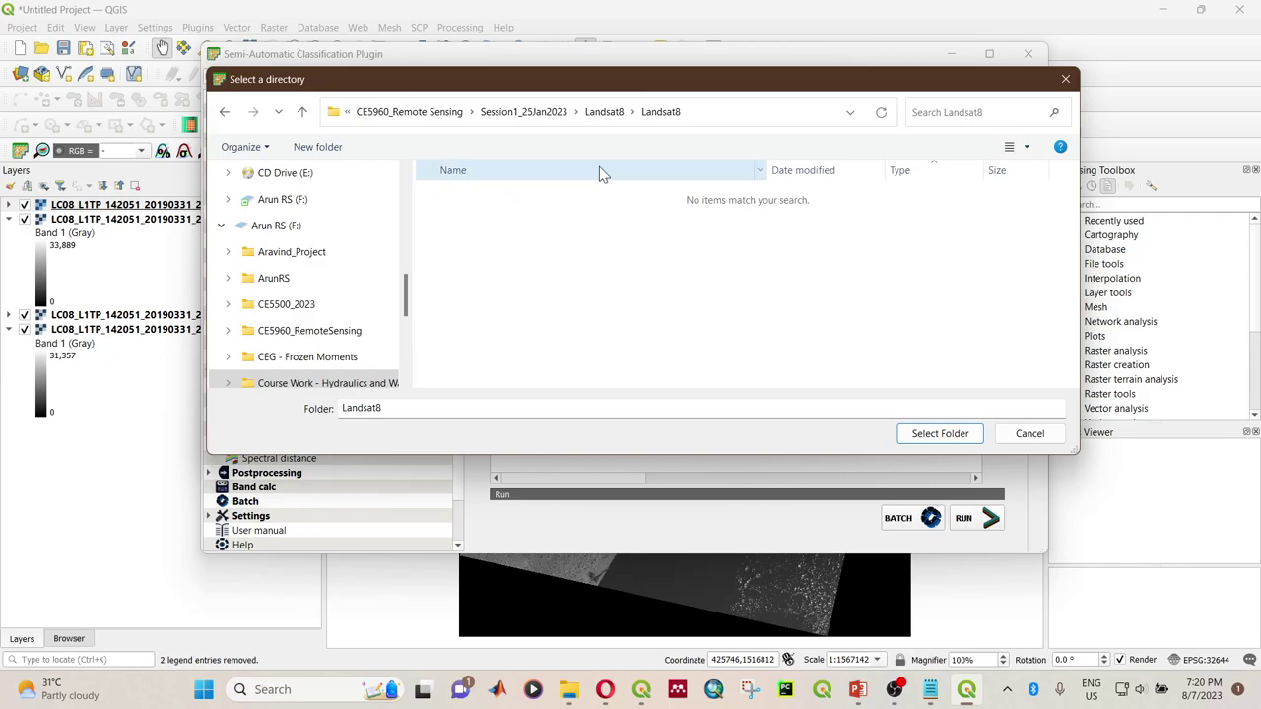
pyautogui.click(913, 437)
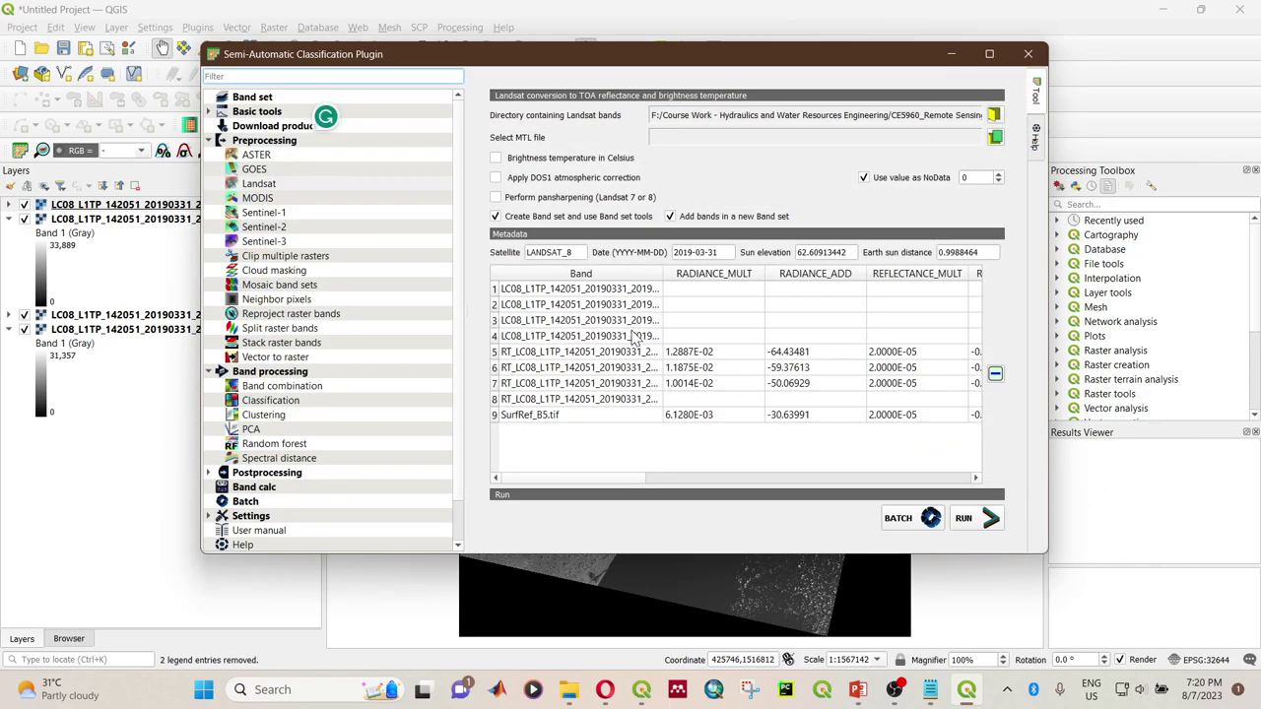
# Step: Widen the Band column to read the full file names and compare them with the files in the Landsat8 folder
pyautogui.click(557, 420)
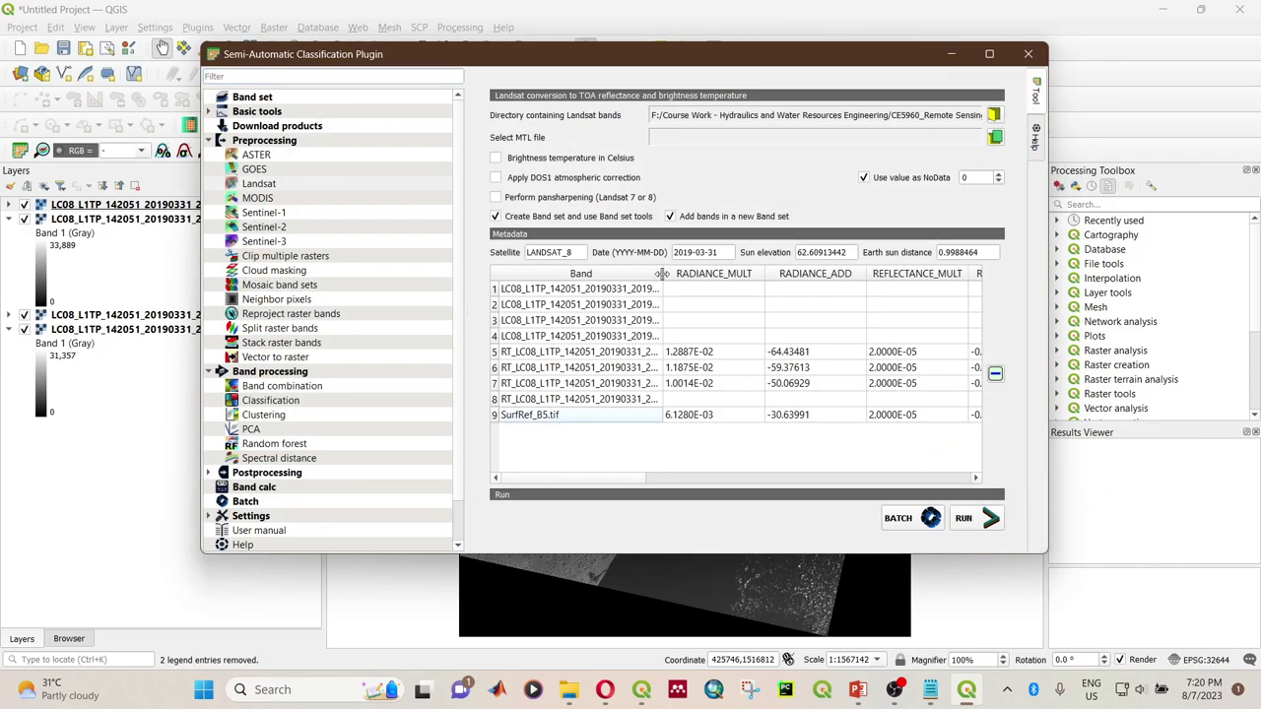
pyautogui.moveTo(662, 274); pyautogui.dragTo(775, 274)
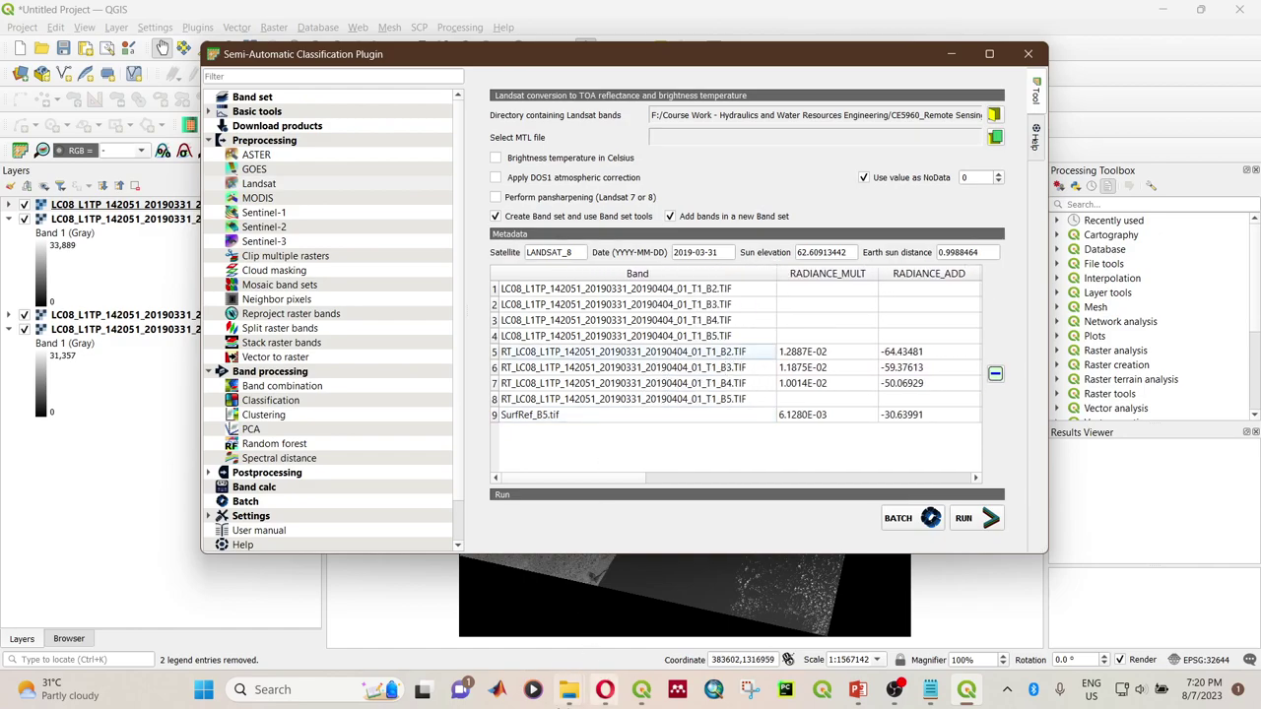
pyautogui.moveTo(563, 703)
pyautogui.click(616, 619)
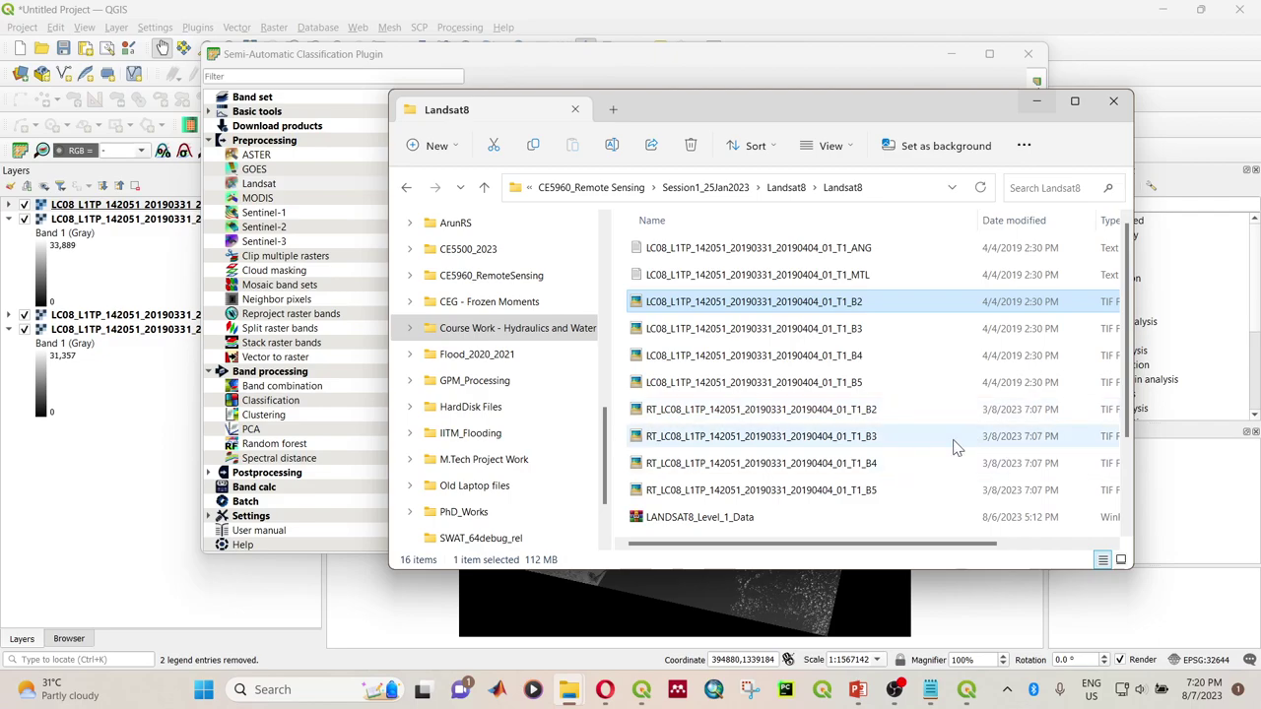
pyautogui.click(1036, 101)
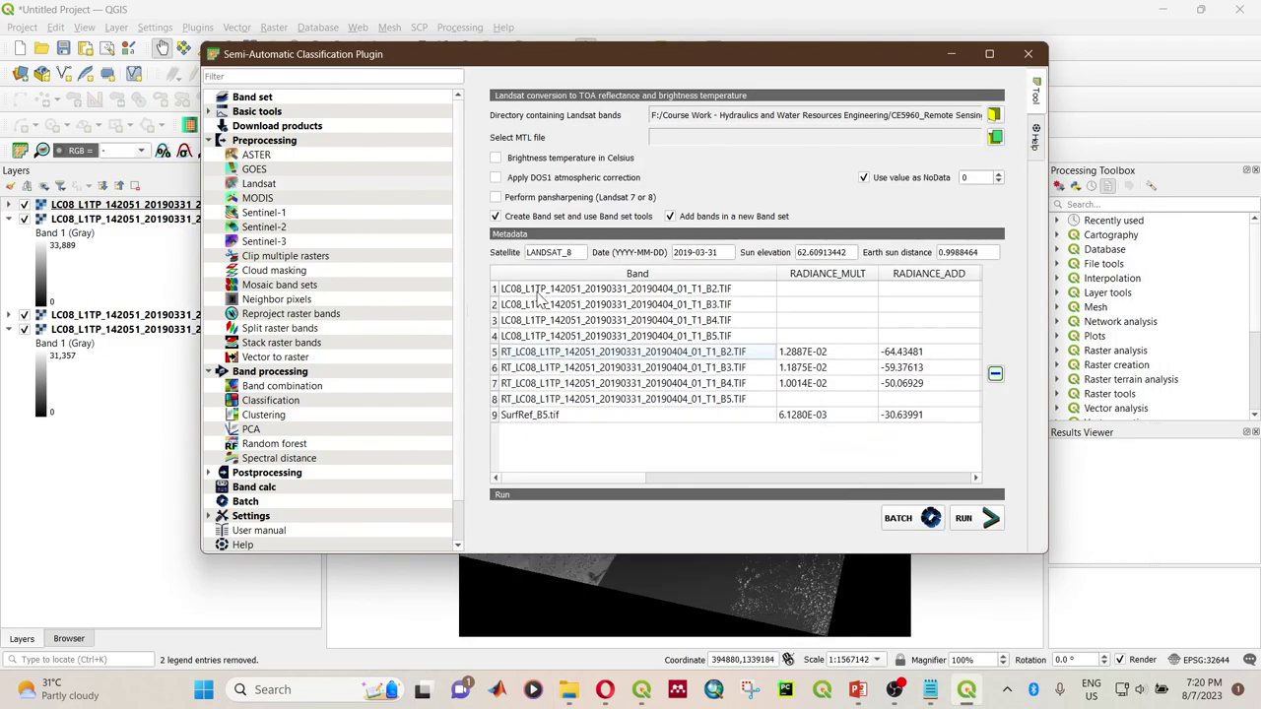
# Step: Try to remove the extra RT_LC08 and SurfRef_B5.tif entries from the metadata table
pyautogui.click(553, 418)
pyautogui.click(556, 354)
pyautogui.click(995, 373)
pyautogui.click(701, 355)
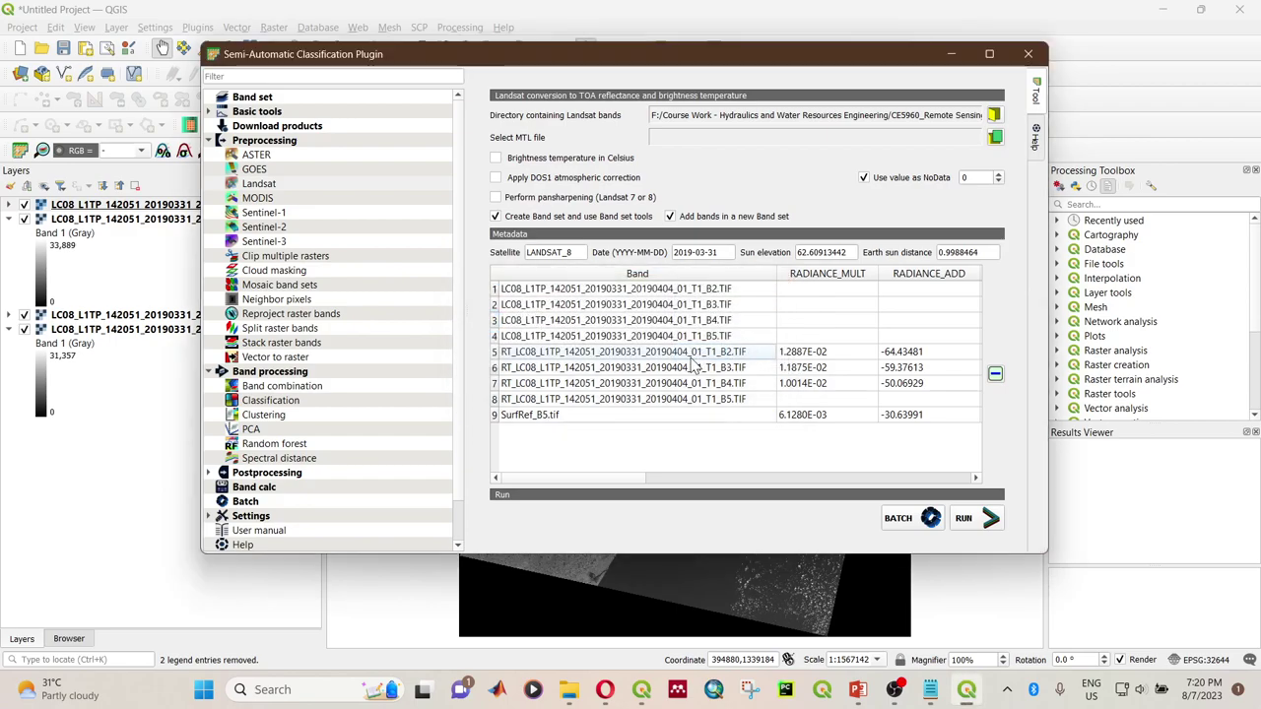
pyautogui.click(995, 373)
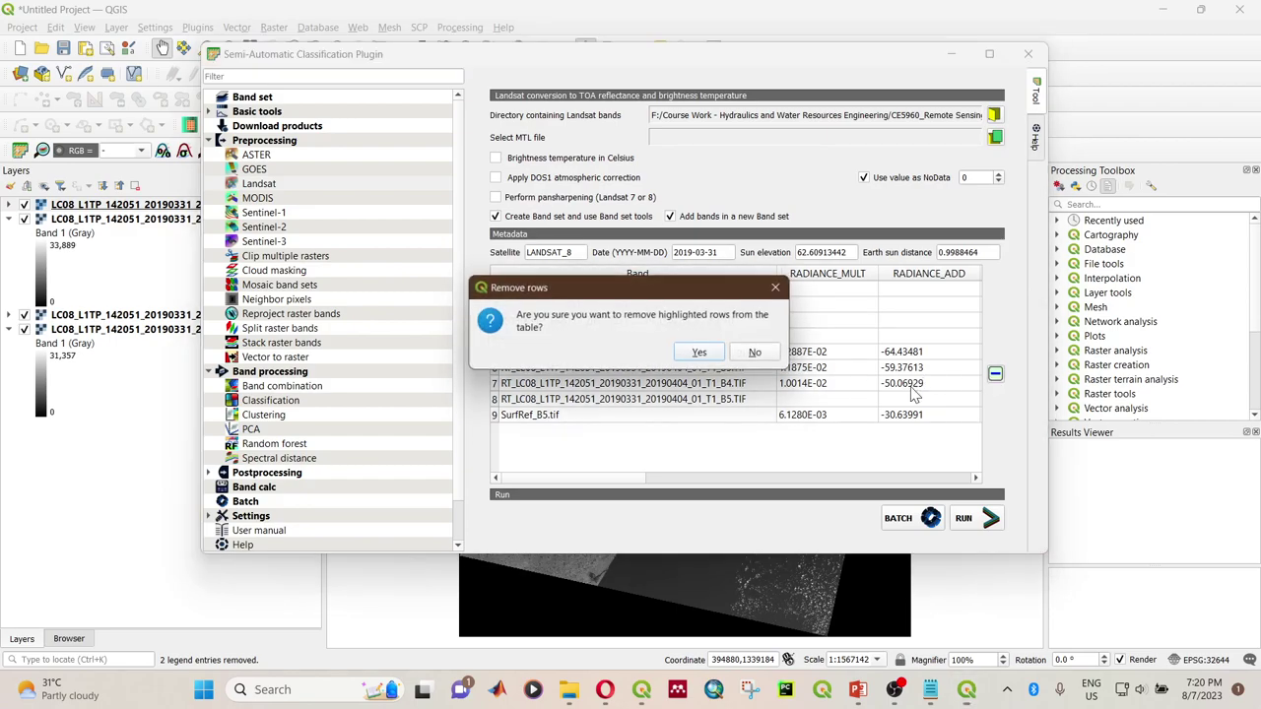
pyautogui.click(700, 354)
pyautogui.click(995, 375)
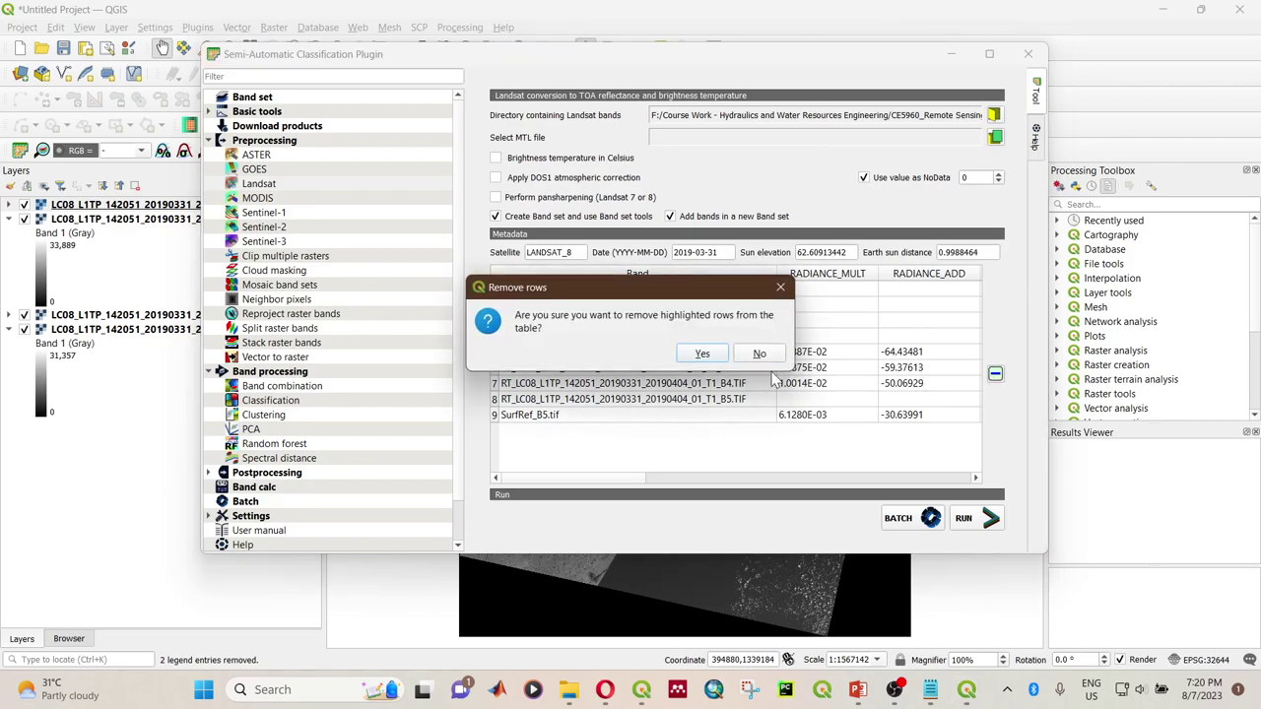
pyautogui.click(701, 354)
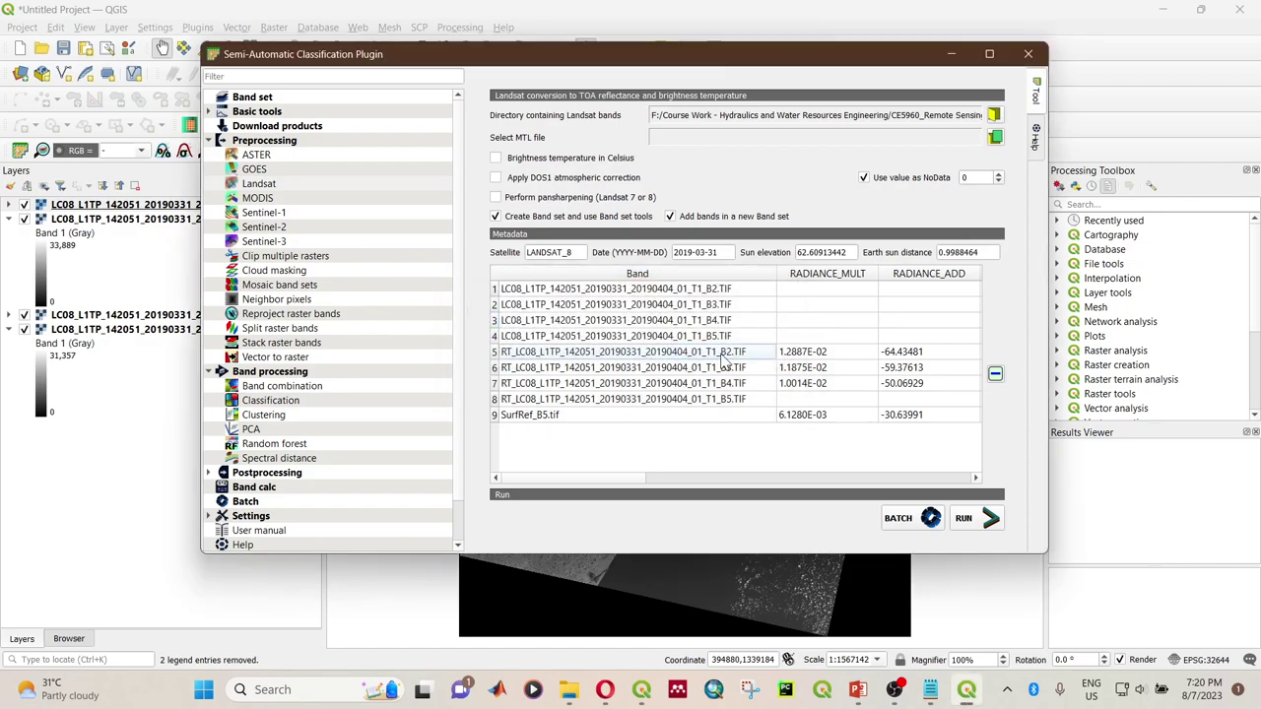
pyautogui.click(994, 374)
pyautogui.click(711, 355)
pyautogui.click(995, 375)
pyautogui.click(709, 356)
# Step: Remove the RT_LC08 B2 to B5 and SurfRef_B5.tif rows together, keeping only the four original LC08 bands
pyautogui.moveTo(496, 354); pyautogui.dragTo(837, 411)
pyautogui.click(995, 375)
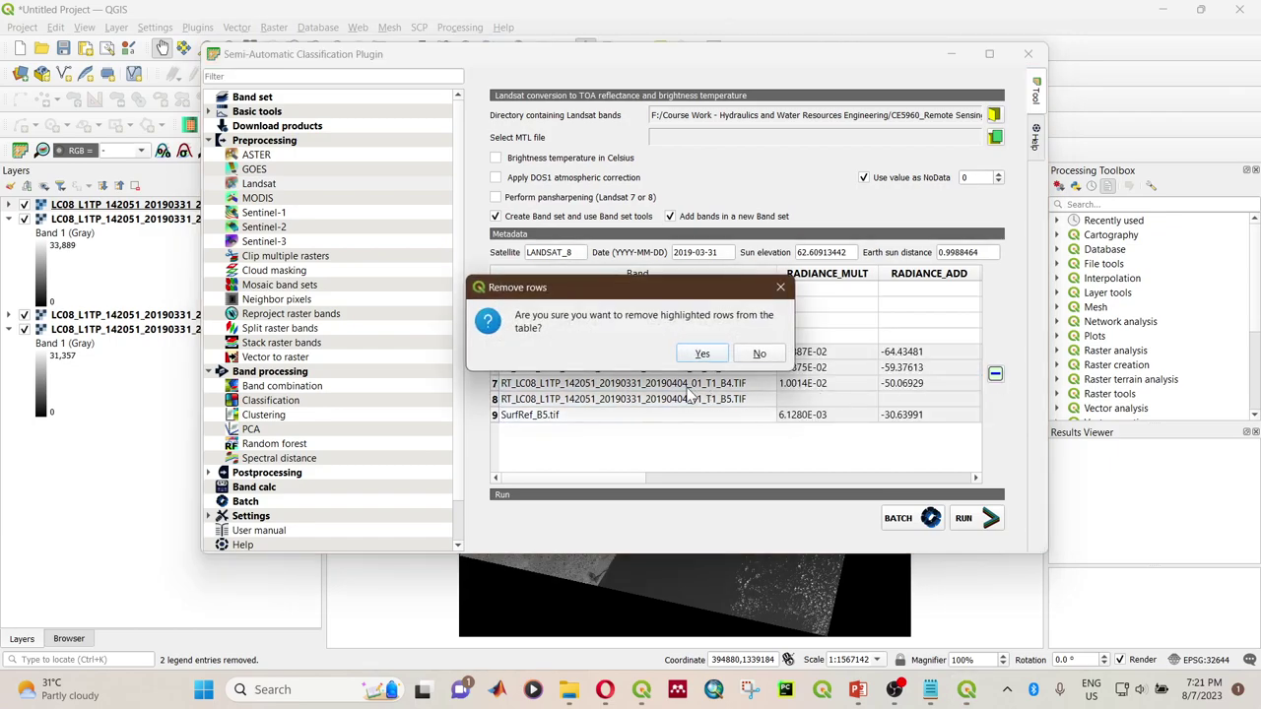
pyautogui.click(701, 355)
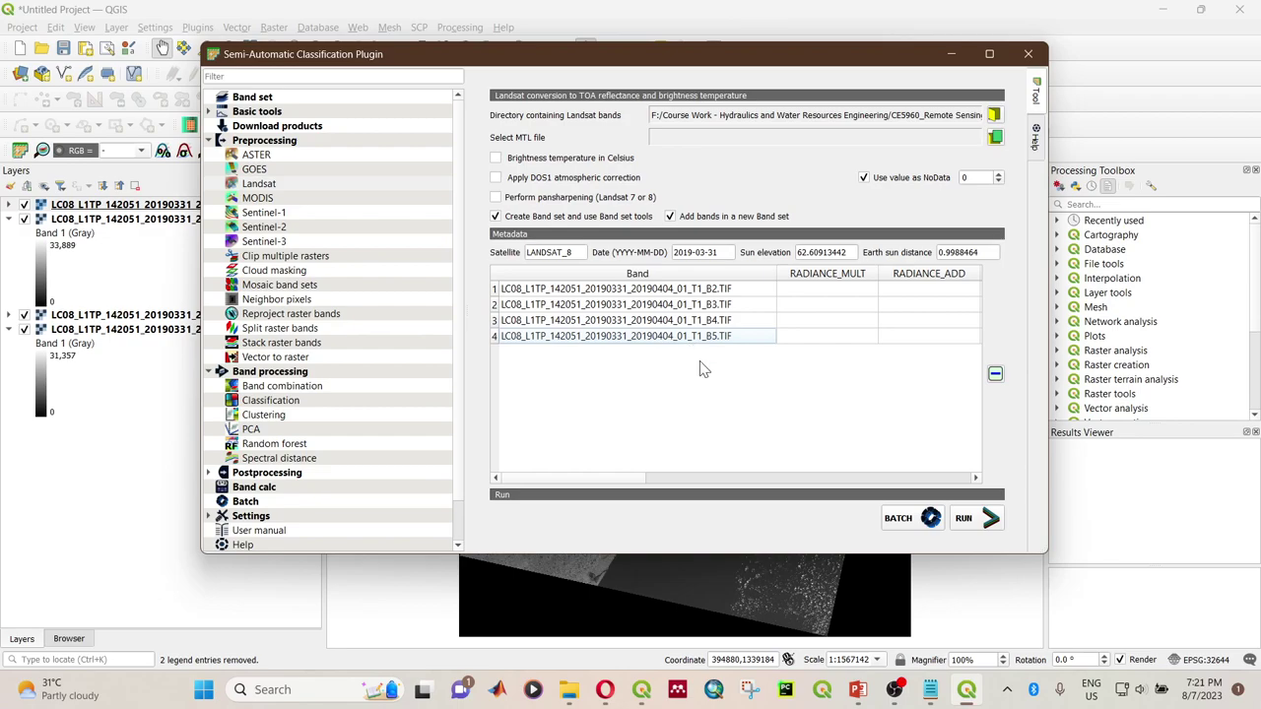
# Step: Enable DOS1 atmospheric correction and turn off creating a band set and adding bands in a new band set
pyautogui.click(496, 180)
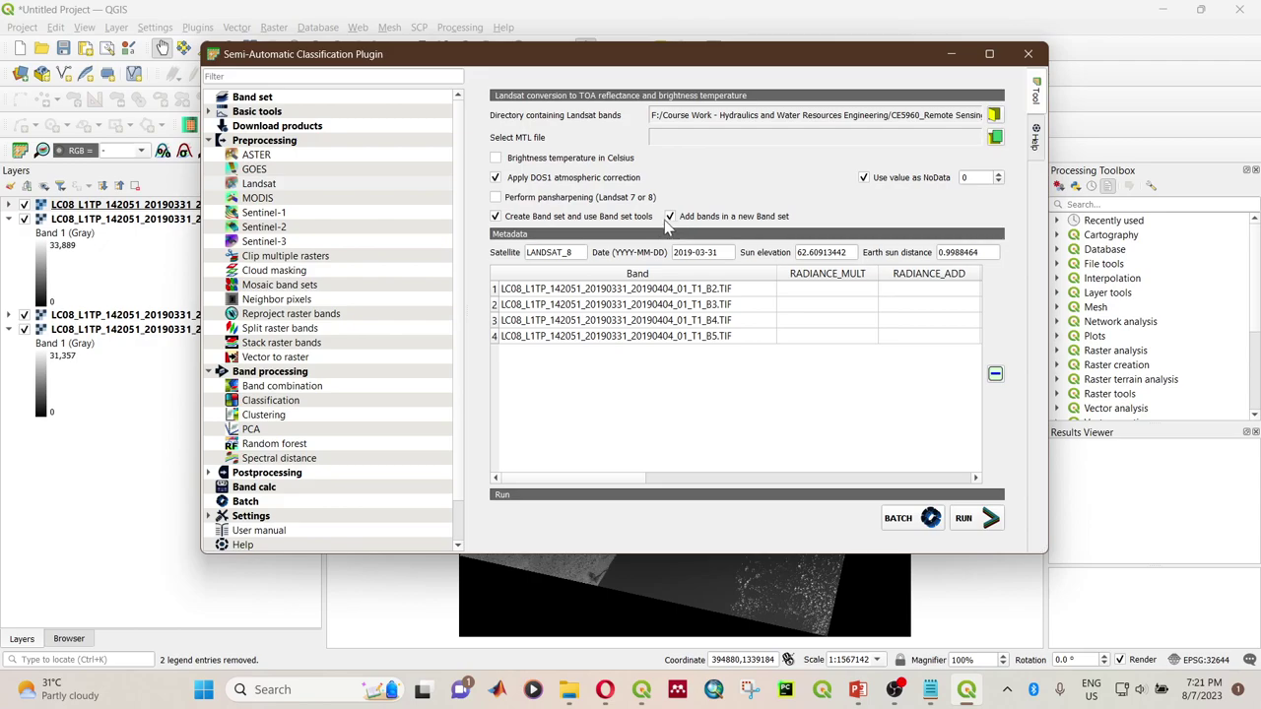
pyautogui.click(496, 216)
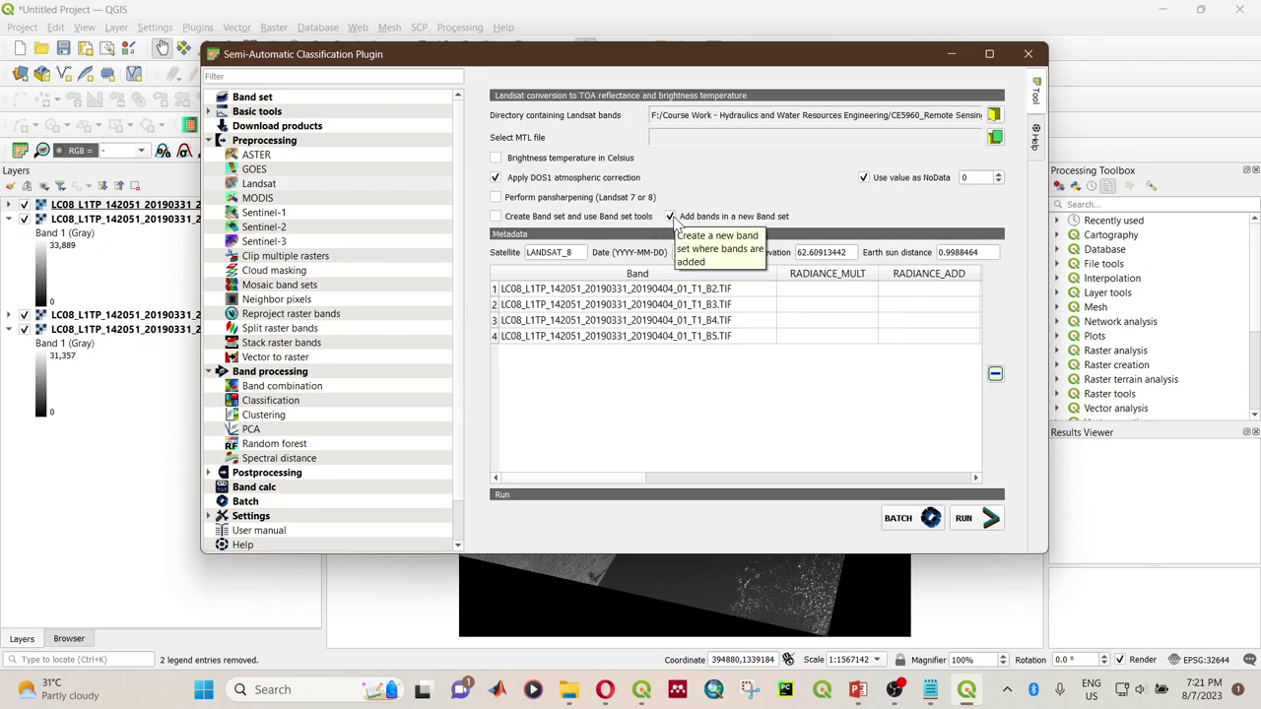
pyautogui.click(671, 216)
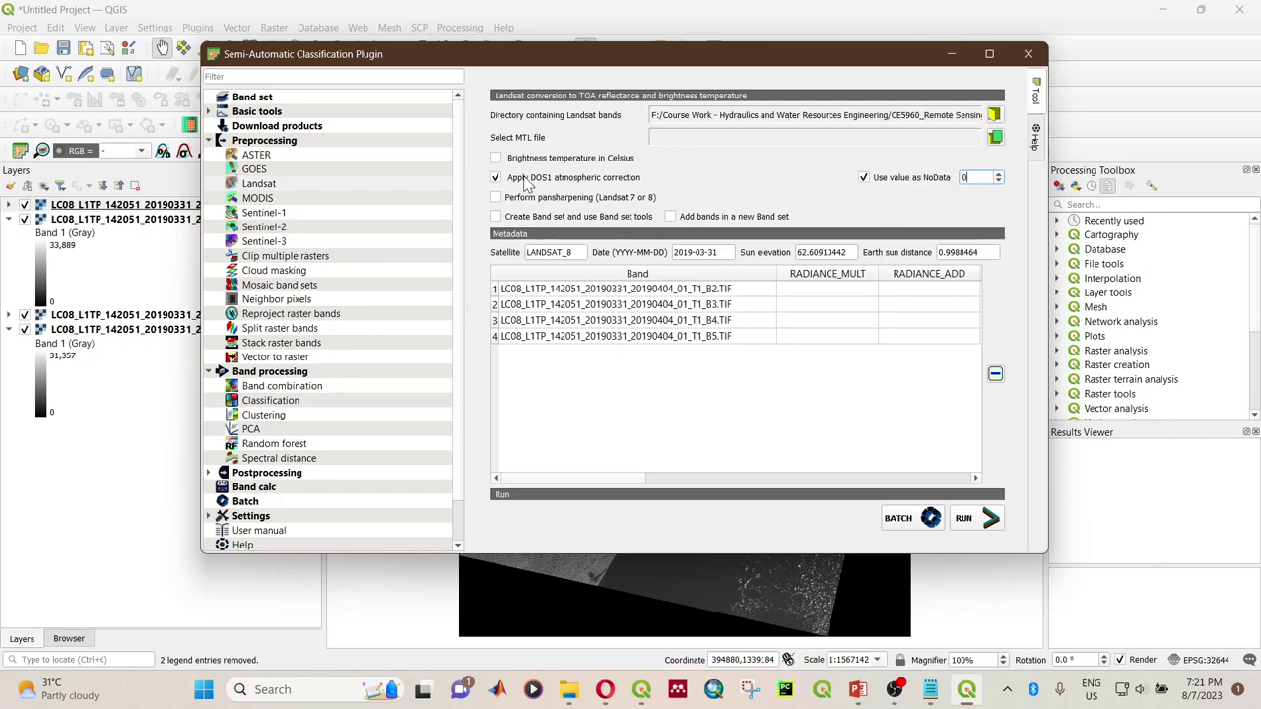
# Step: Check the B2 radiance cells and select LC08_L1TP_142051_20190331_20190404_01_T1_MTL as the MTL file
pyautogui.click(775, 411)
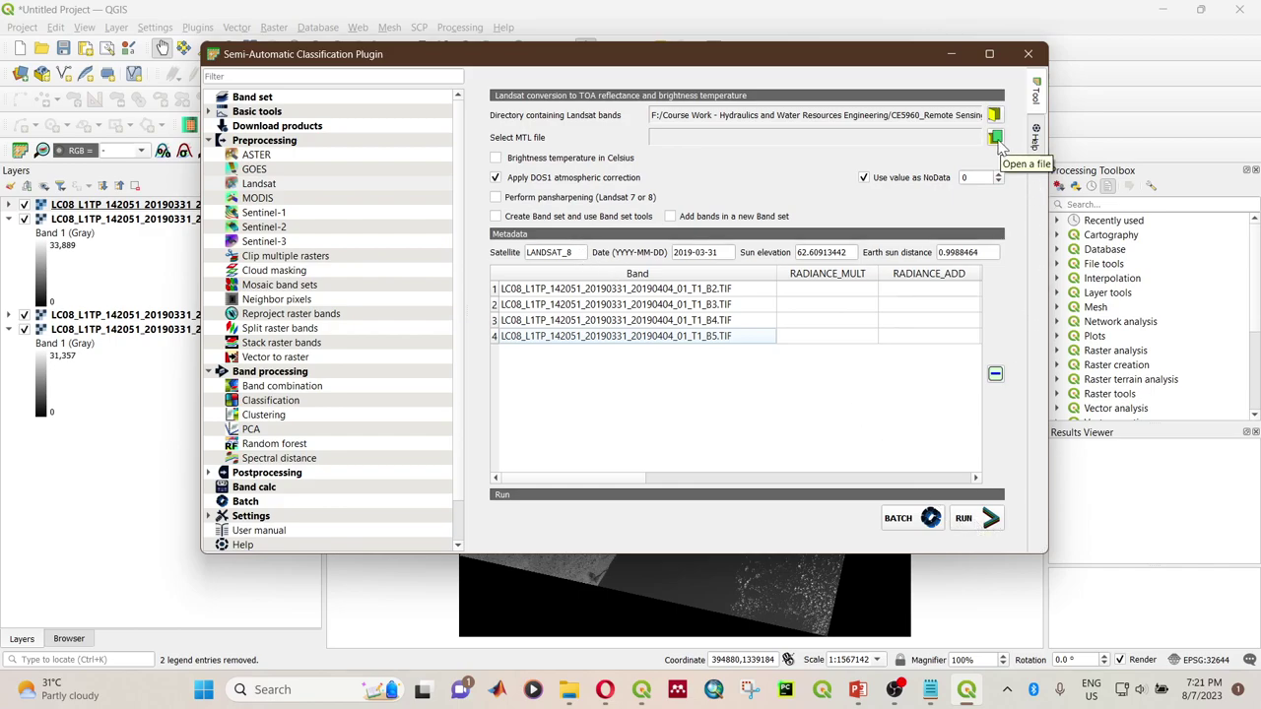
pyautogui.click(815, 286)
pyautogui.click(911, 289)
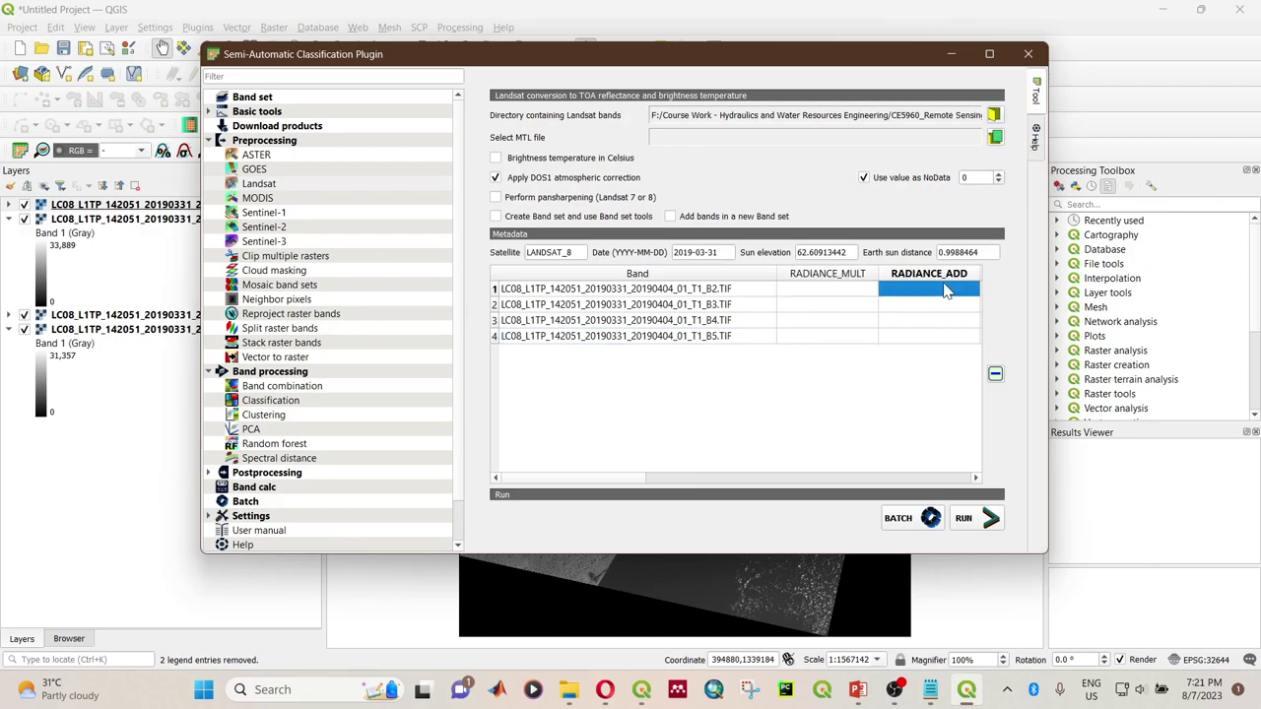
pyautogui.click(847, 292)
pyautogui.click(908, 289)
pyautogui.click(995, 139)
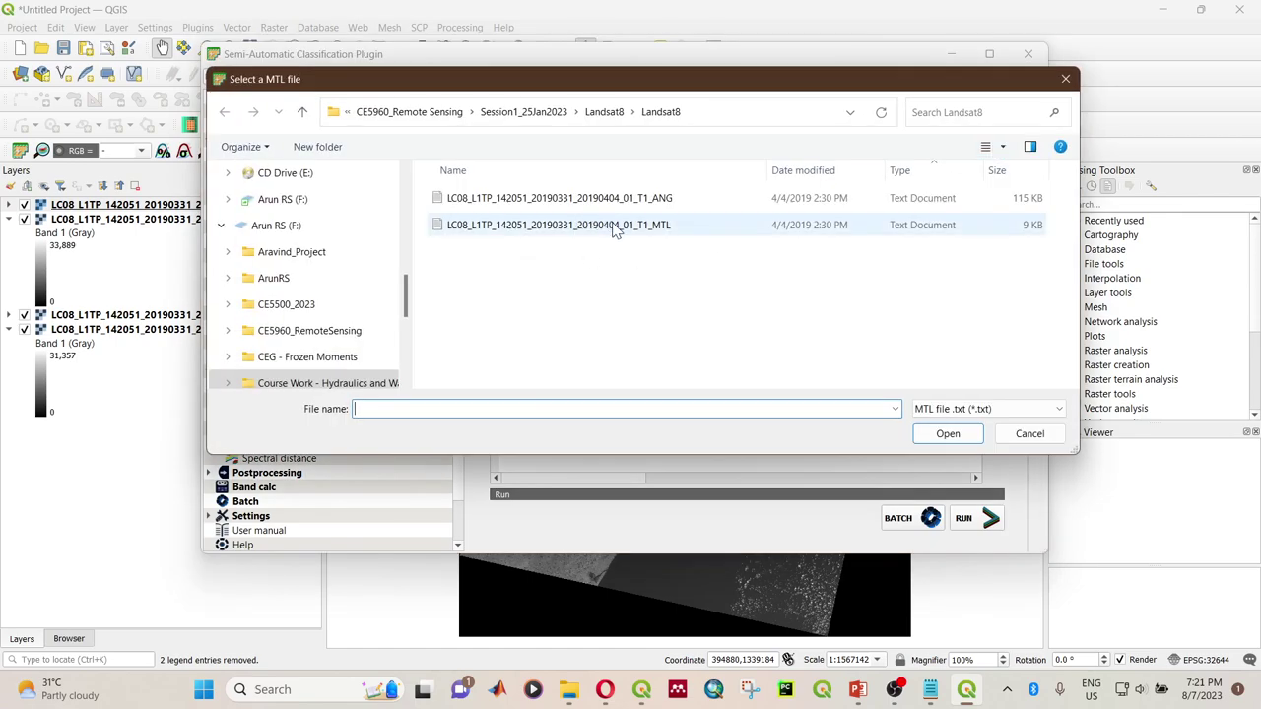
pyautogui.click(612, 227)
pyautogui.click(948, 433)
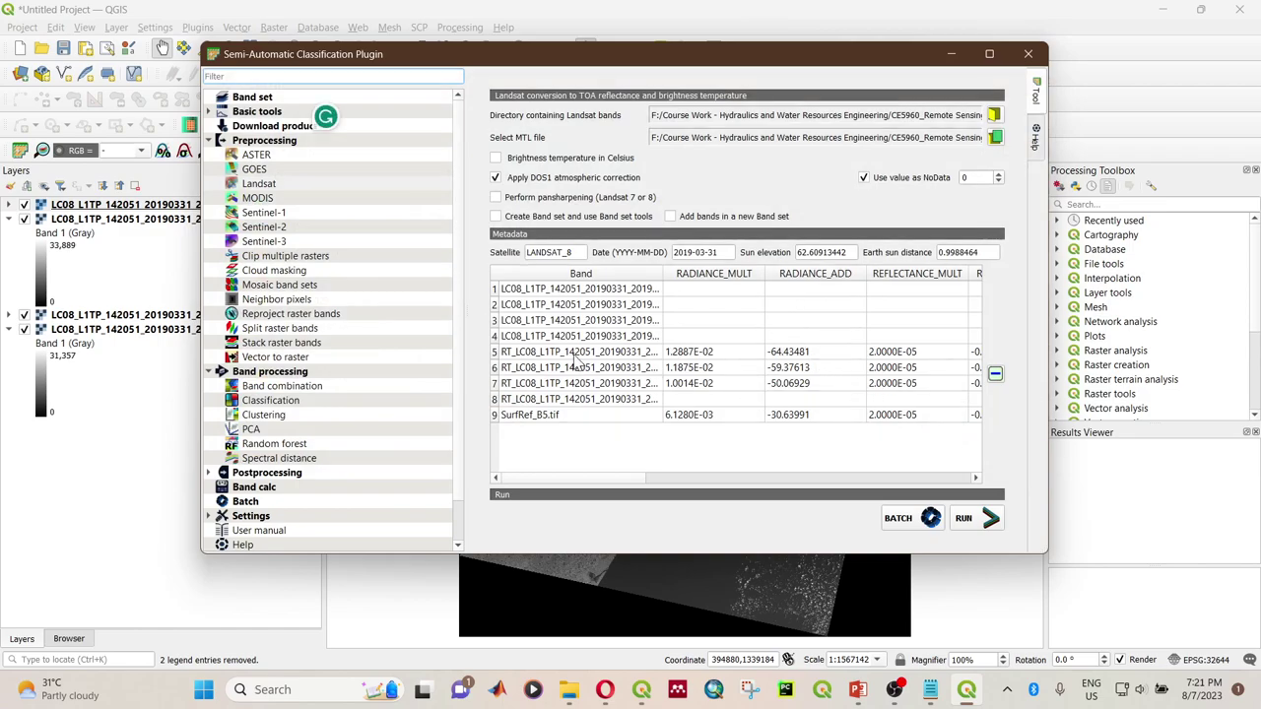
# Step: Remove rows 5 to 9, the RT_LC08 bands and SurfRef_B5.tif, and widen the Band column to show full names
pyautogui.click(494, 352)
pyautogui.keyDown('shift'); pyautogui.click(496, 416); pyautogui.keyUp('shift')
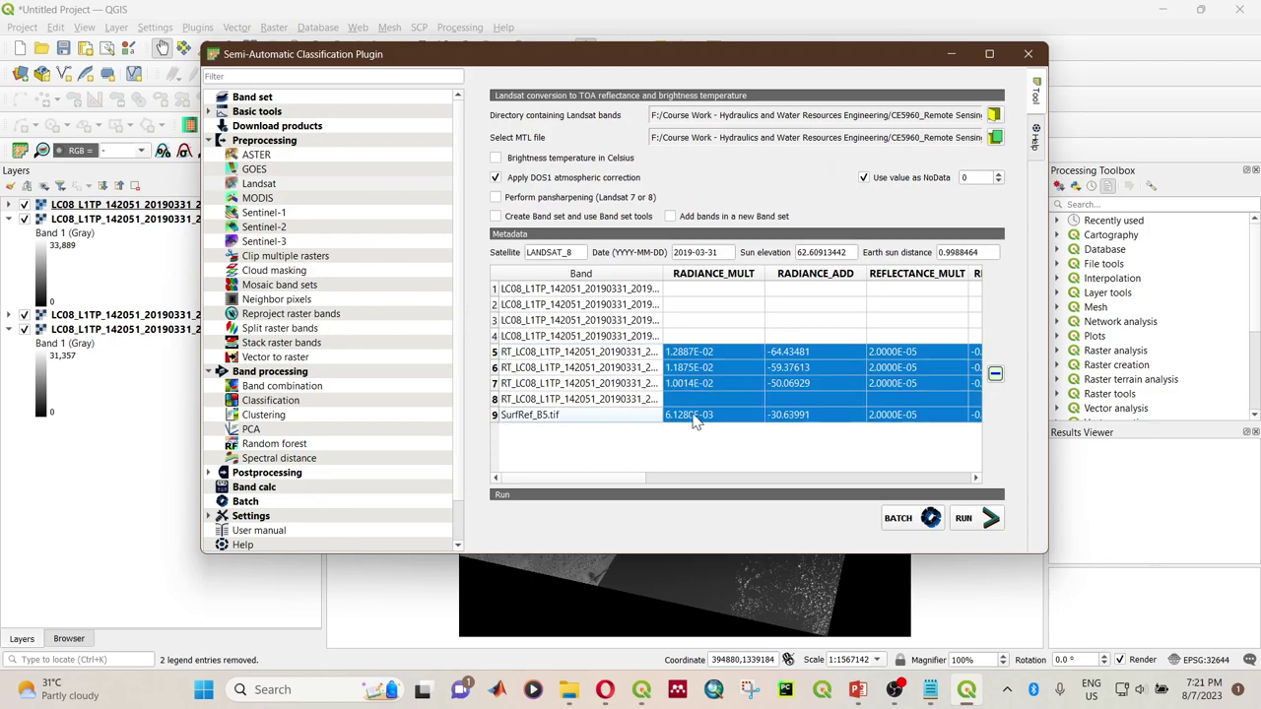
pyautogui.click(995, 374)
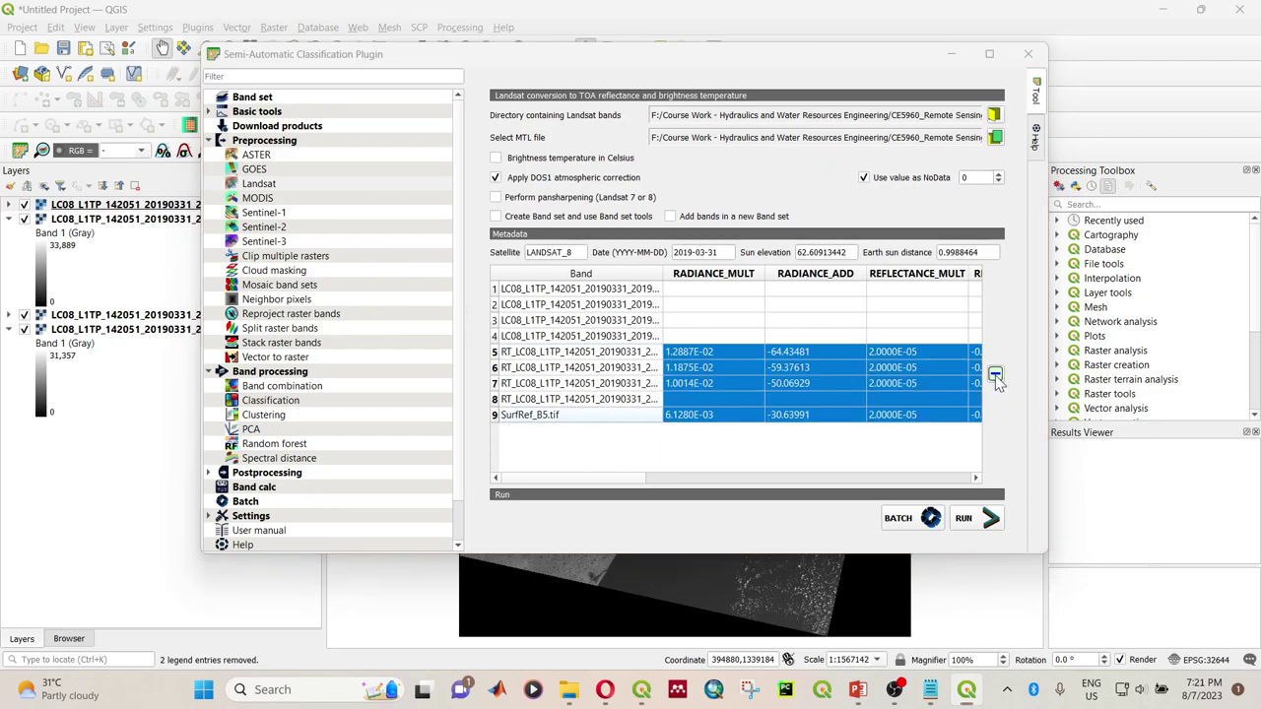
pyautogui.click(702, 354)
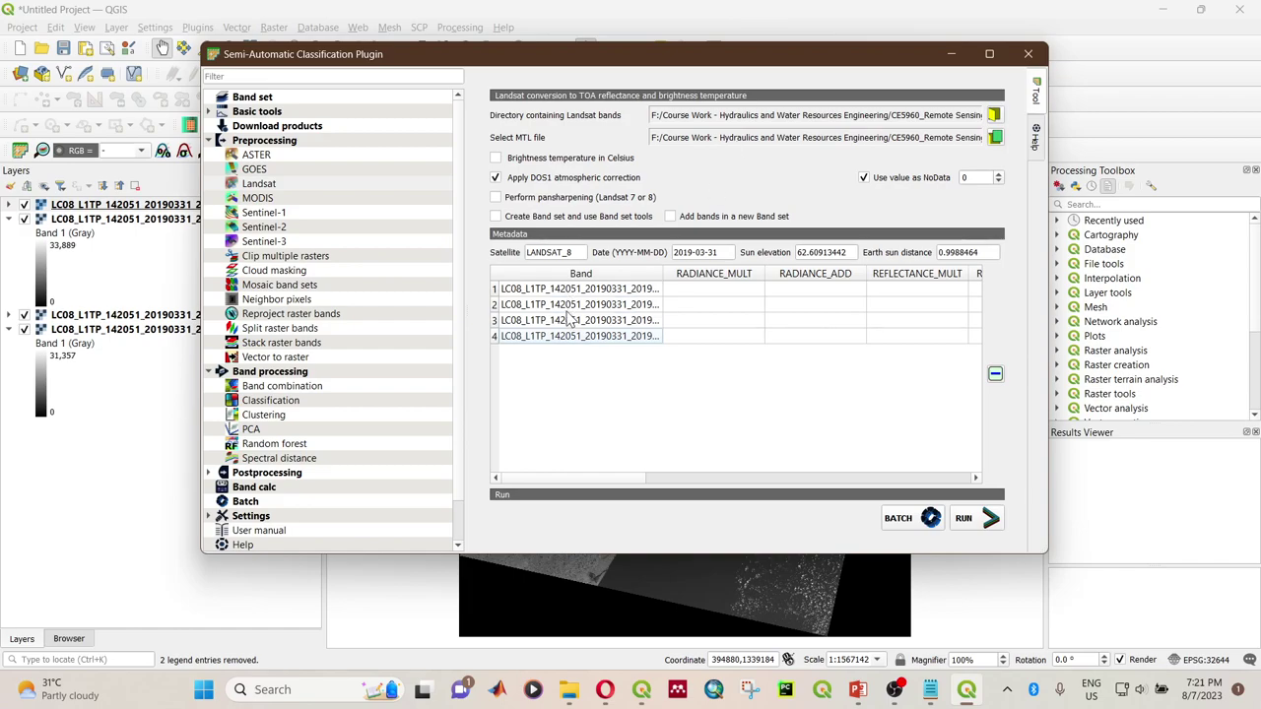
pyautogui.moveTo(663, 277); pyautogui.dragTo(748, 279)
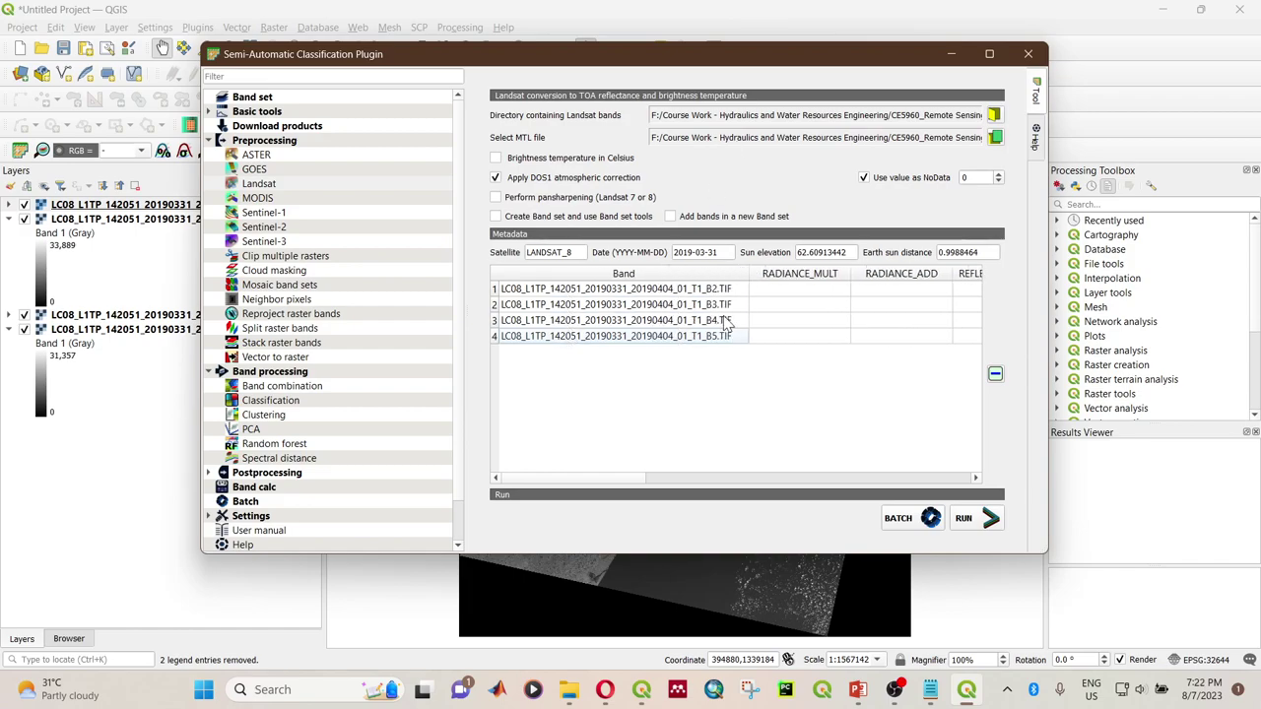
# Step: Try to run the Landsat conversion with the output folder under Session1_25Jan2023 as the destination
pyautogui.click(985, 519)
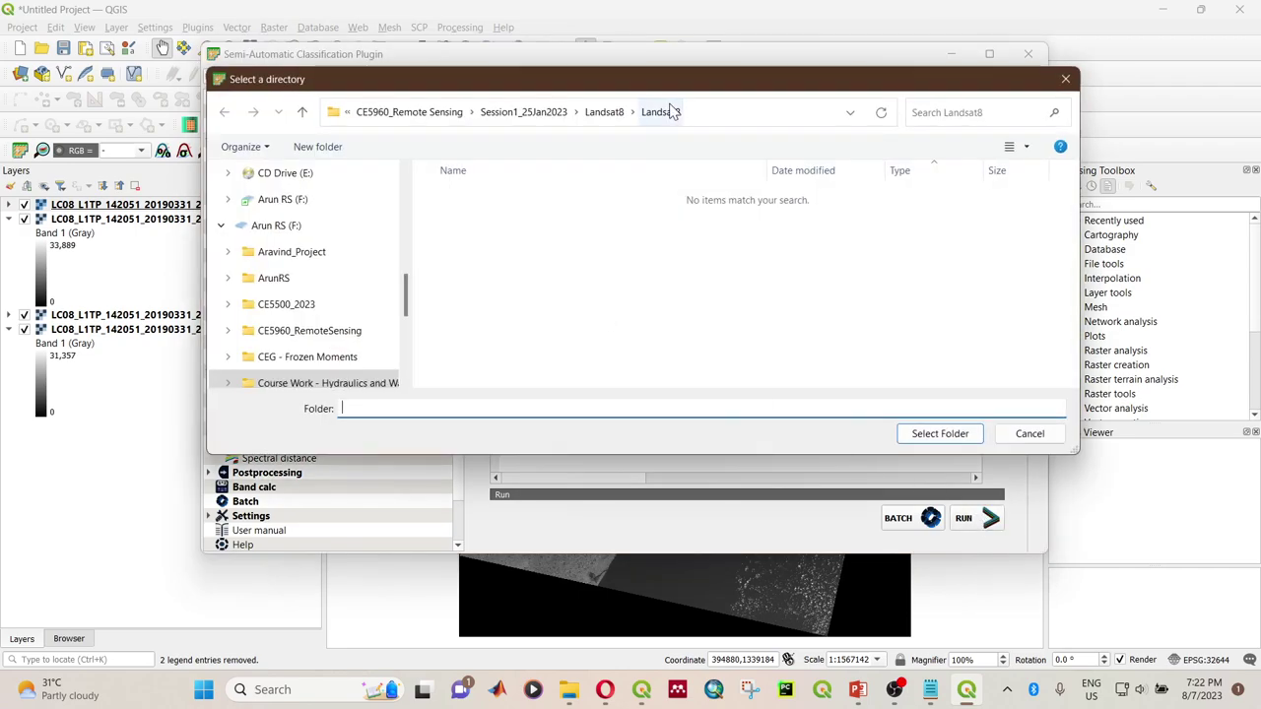
pyautogui.click(596, 114)
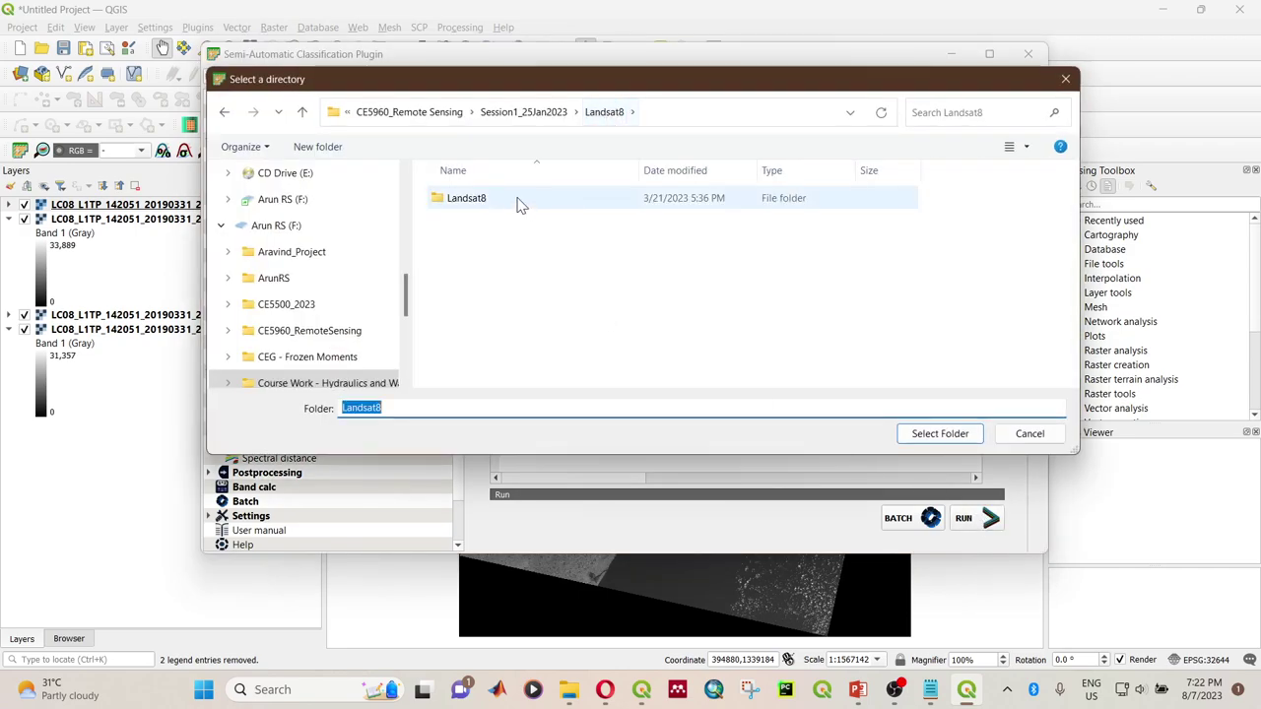
pyautogui.click(566, 116)
pyautogui.doubleClick(481, 225)
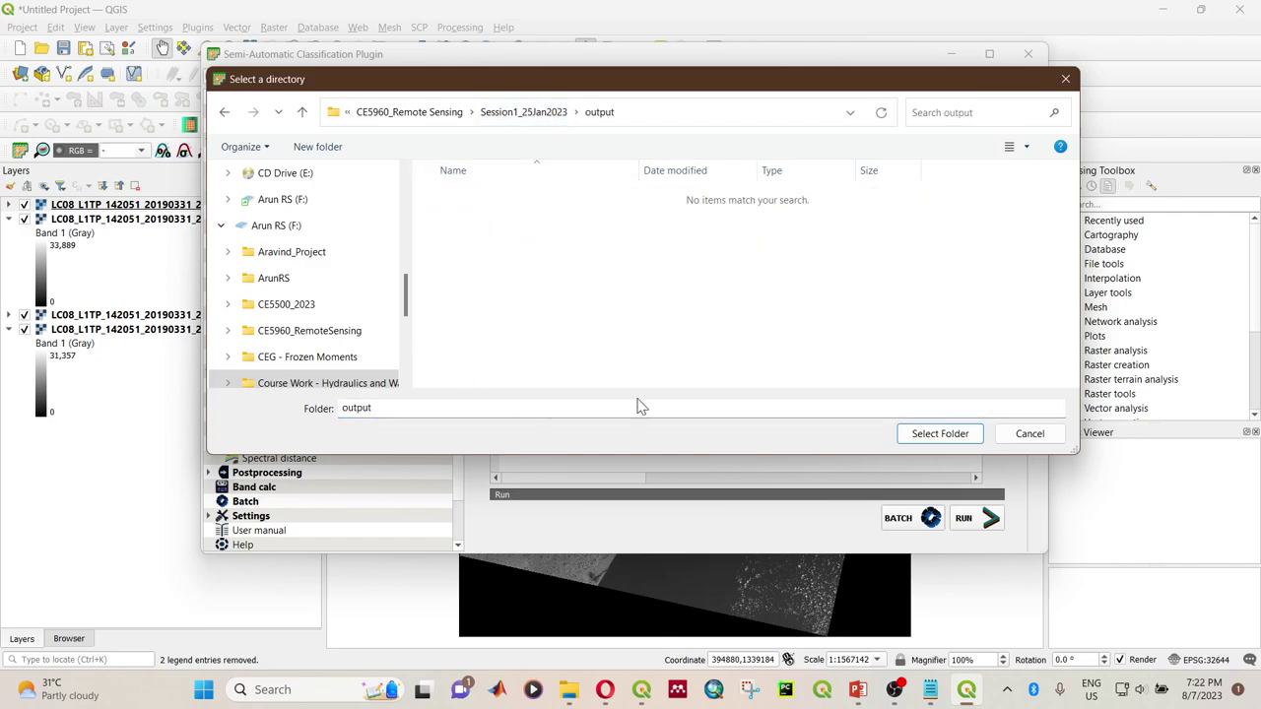
pyautogui.click(939, 434)
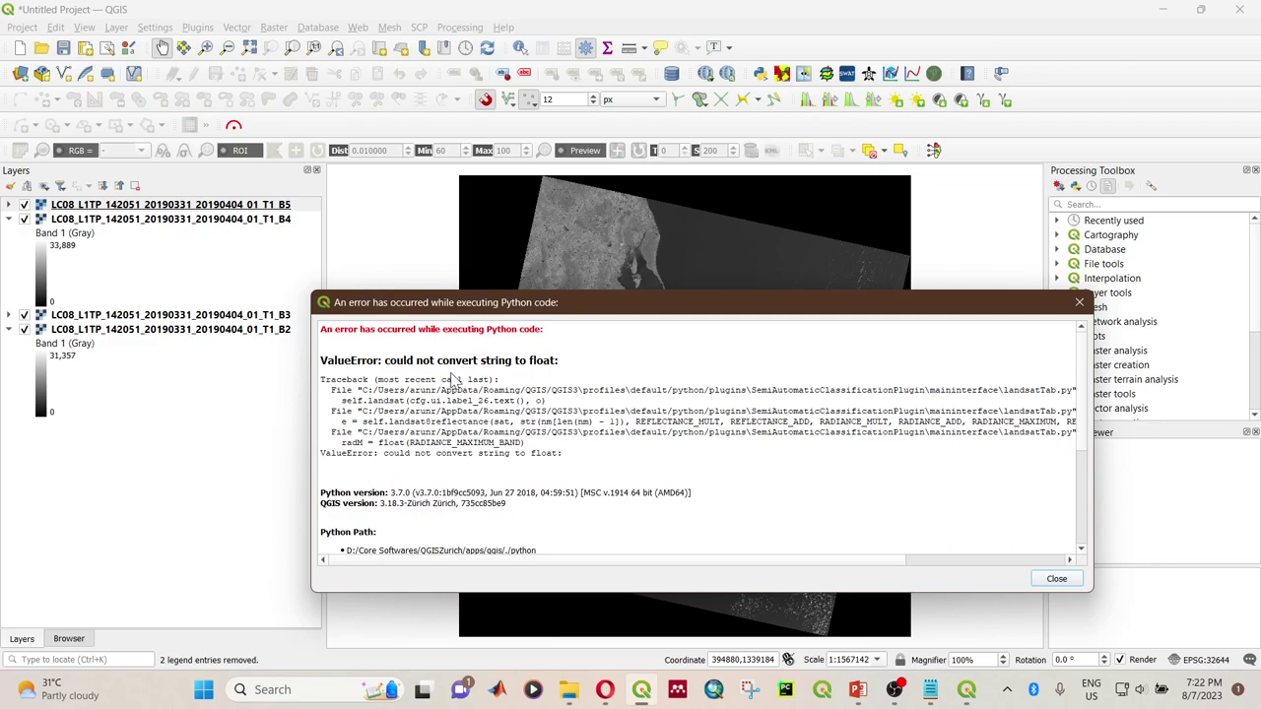
# Step: Read the Python error details of the failed conversion and close the error message
pyautogui.scroll(-3, 453, 380)
pyautogui.scroll(-4, 473, 419)
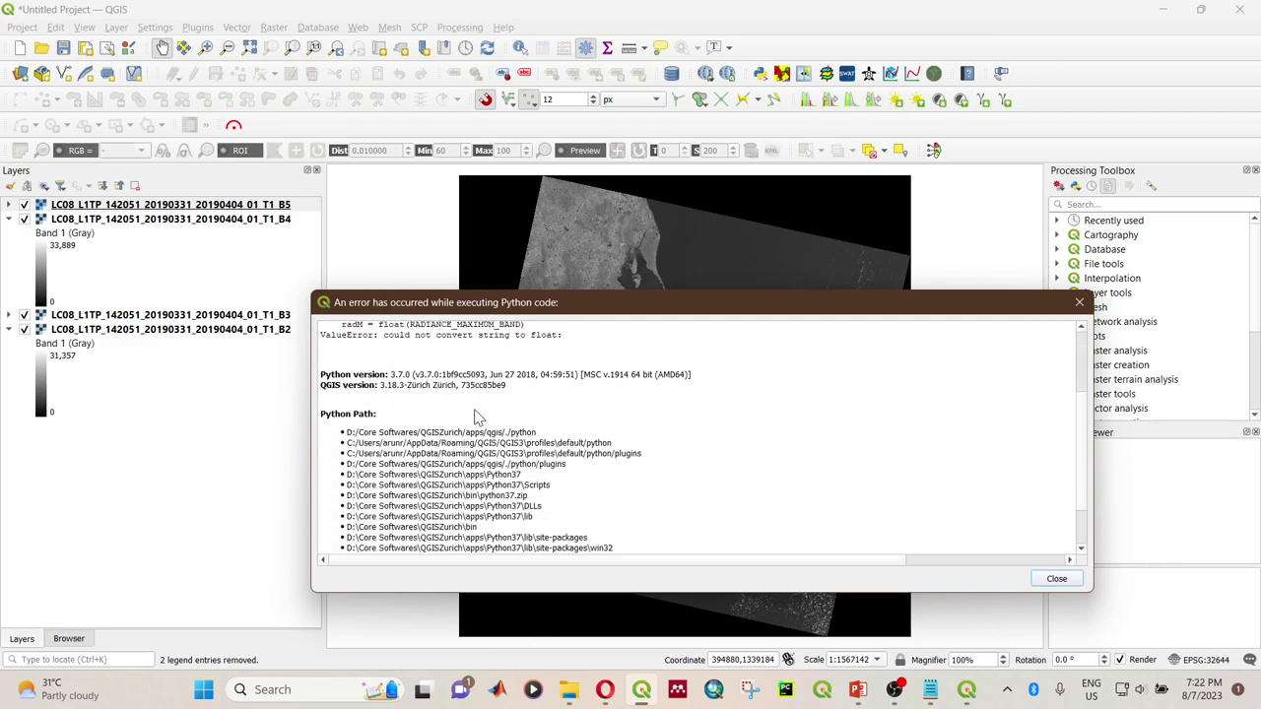
pyautogui.scroll(8, 472, 384)
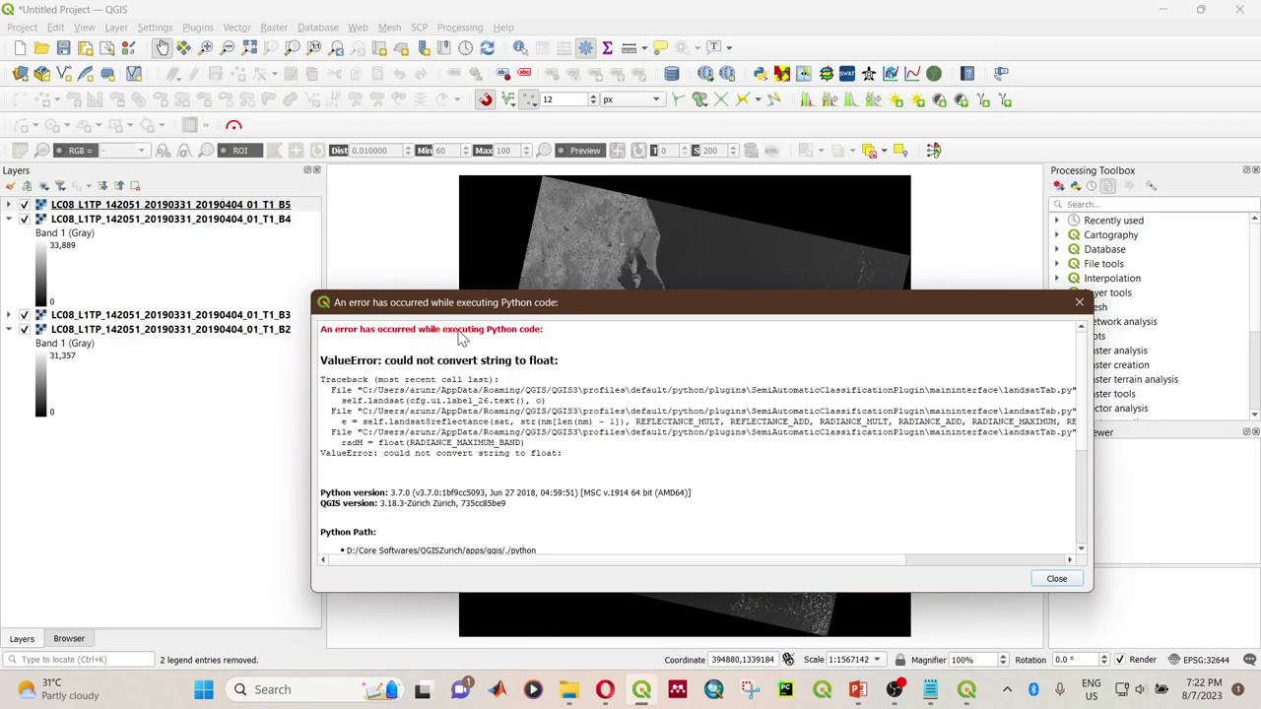
pyautogui.moveTo(458, 335); pyautogui.dragTo(544, 332)
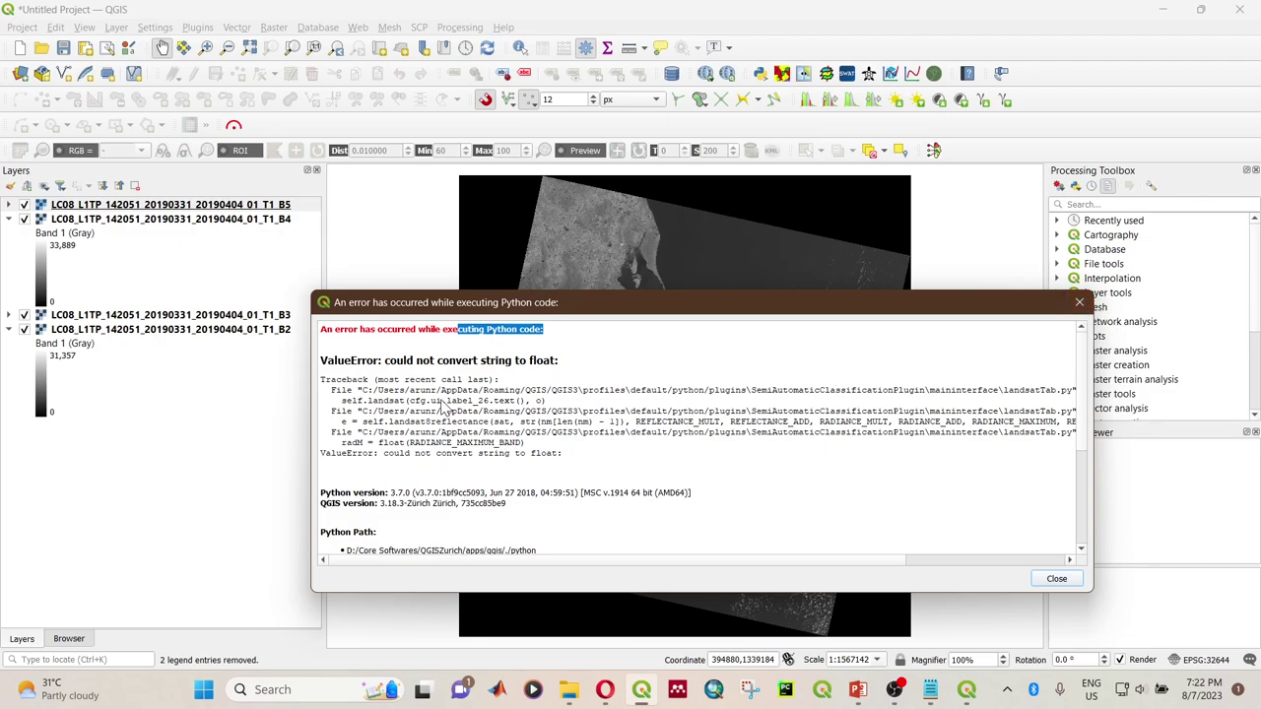
pyautogui.moveTo(434, 457); pyautogui.dragTo(562, 456)
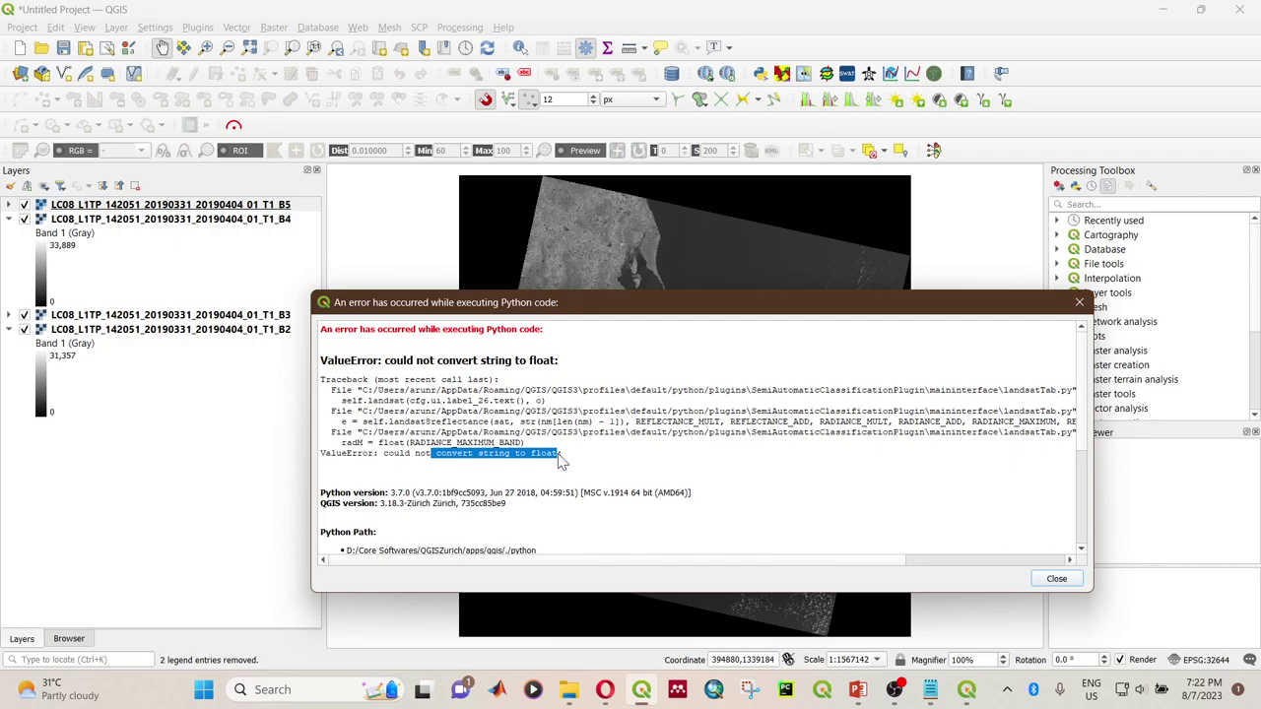
pyautogui.click(1080, 303)
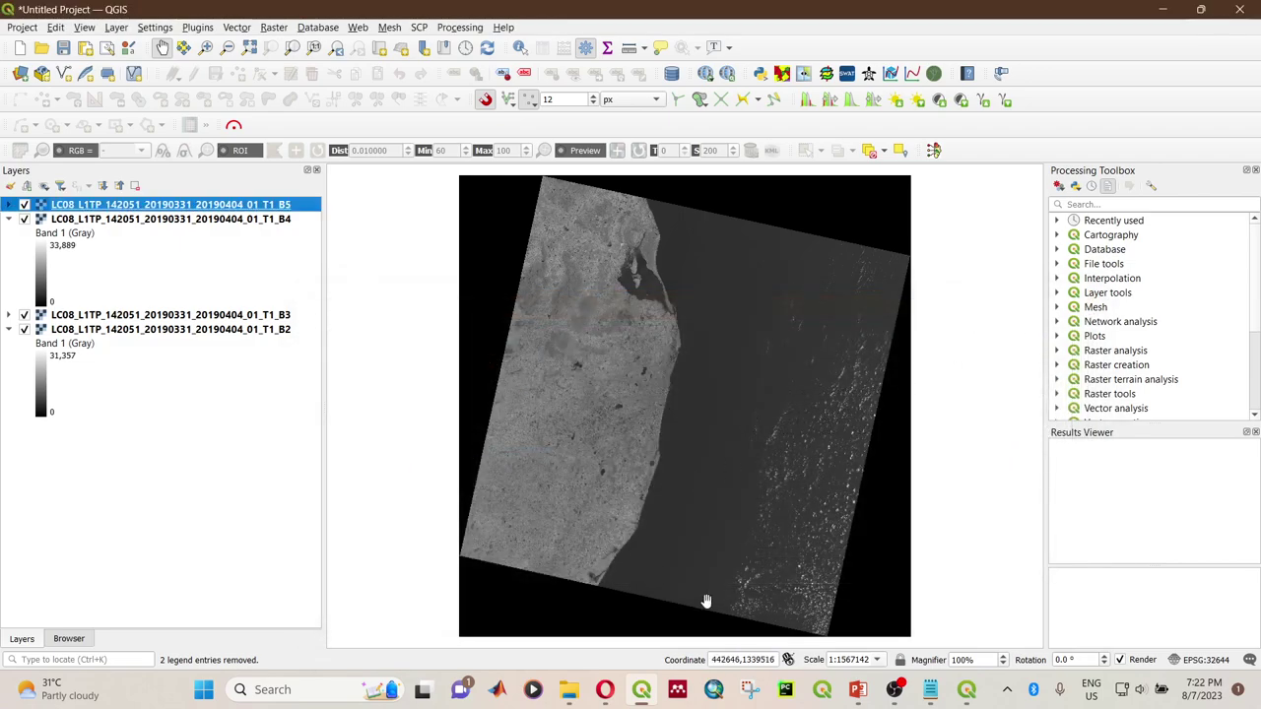
# Step: Copy the four LC08 band files B2 to B5 and the MTL text file from the inner Landsat8 folder into its parent Landsat8 folder
pyautogui.moveTo(569, 689)
pyautogui.click(634, 640)
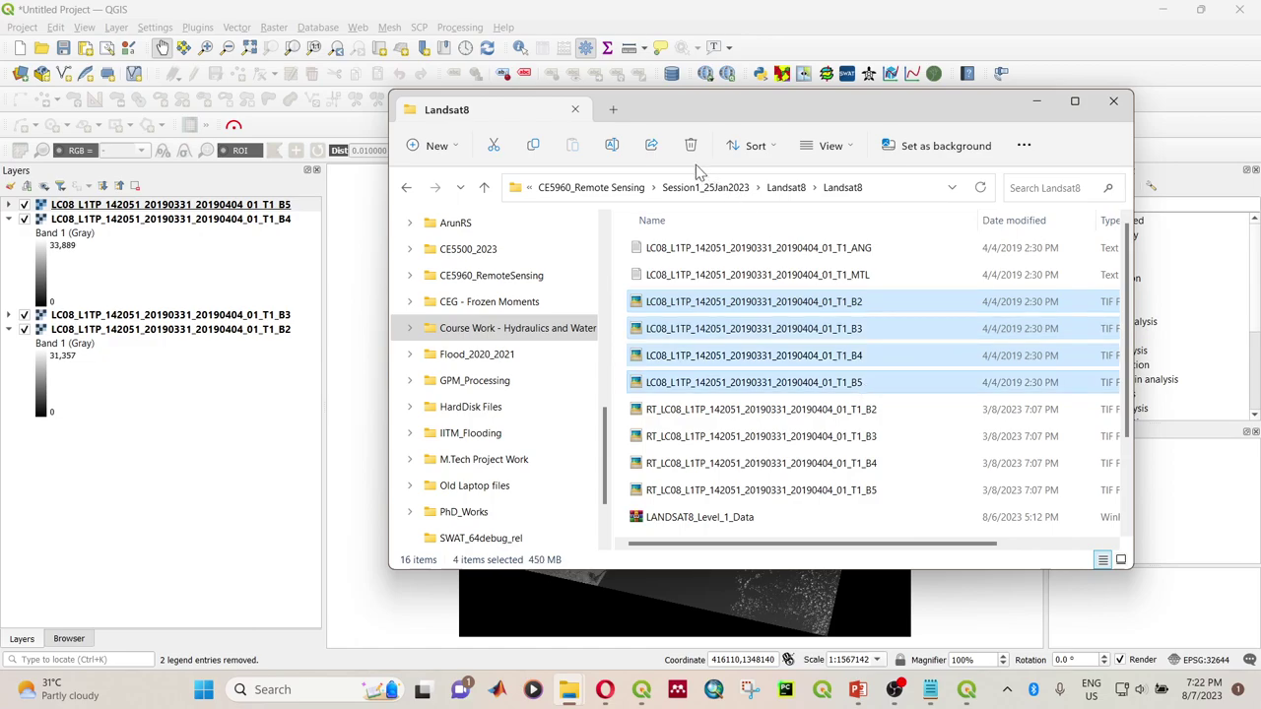
pyautogui.click(788, 187)
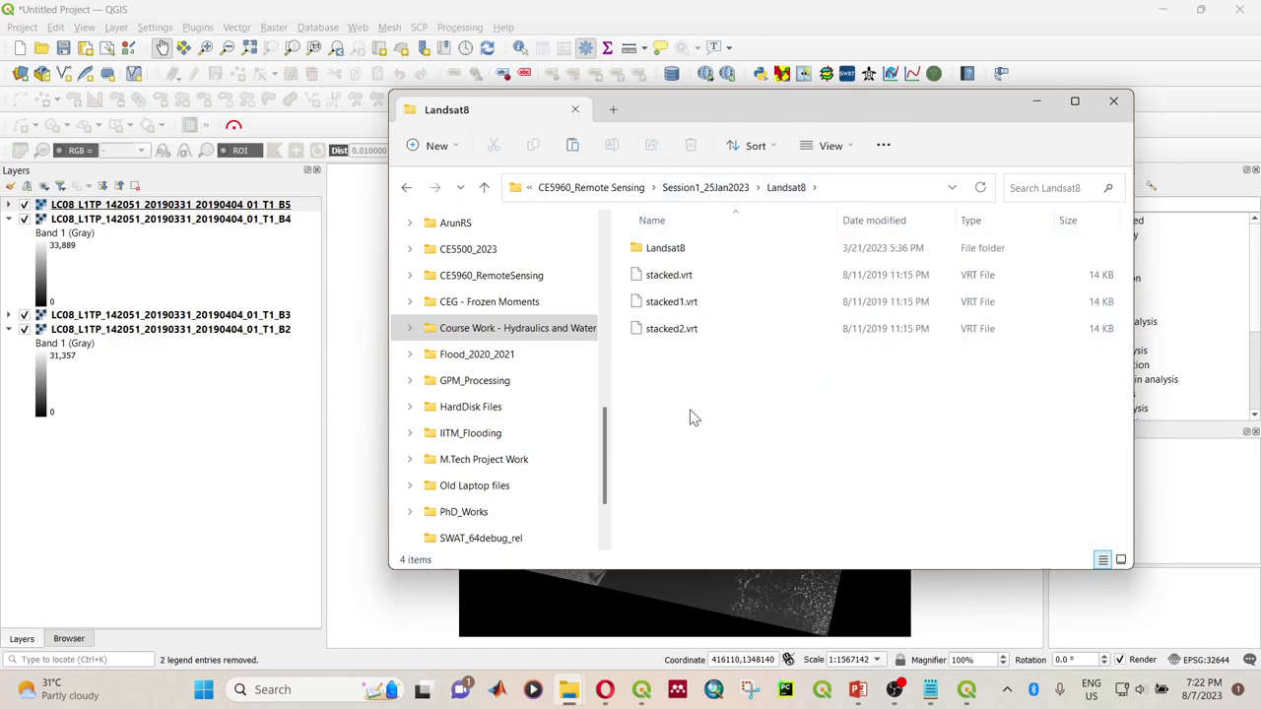
pyautogui.doubleClick(689, 254)
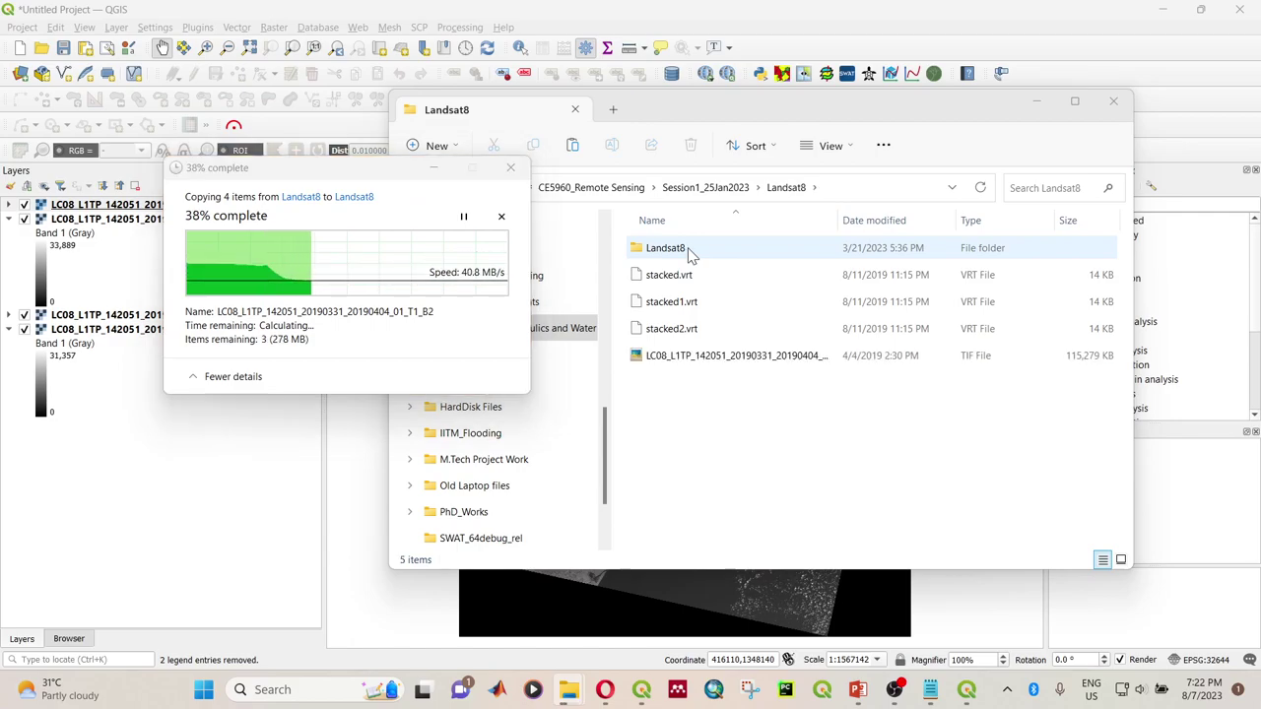
pyautogui.click(724, 275)
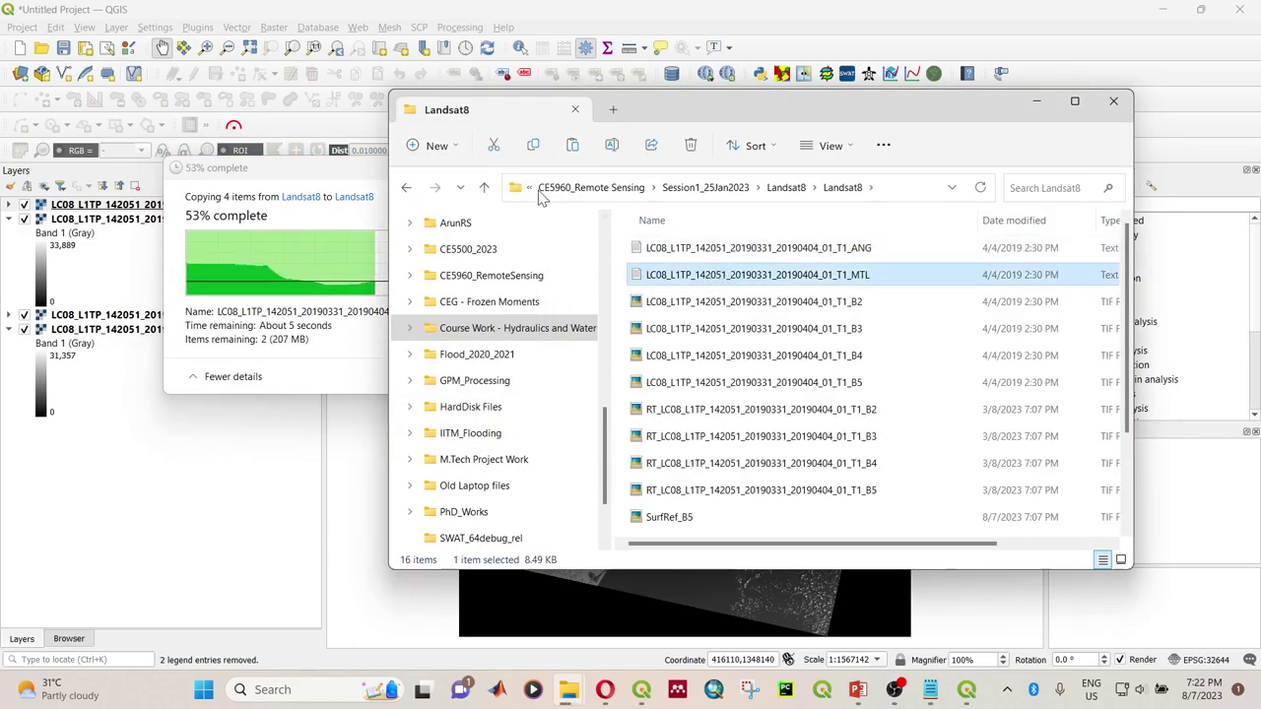
pyautogui.click(405, 187)
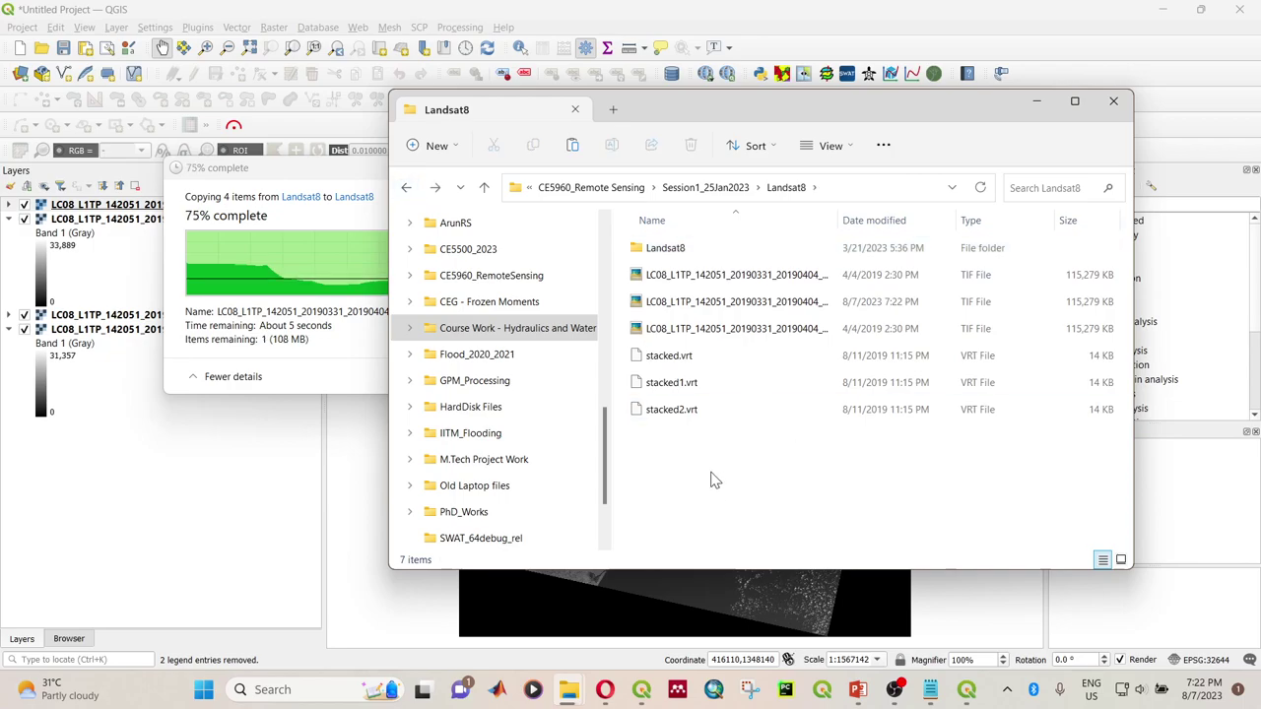
# Step: Delete stacked.vrt, stacked1.vrt and stacked2.vrt from the parent Landsat8 folder
pyautogui.click(679, 355)
pyautogui.keyDown('shift'); pyautogui.click(707, 410); pyautogui.keyUp('shift')
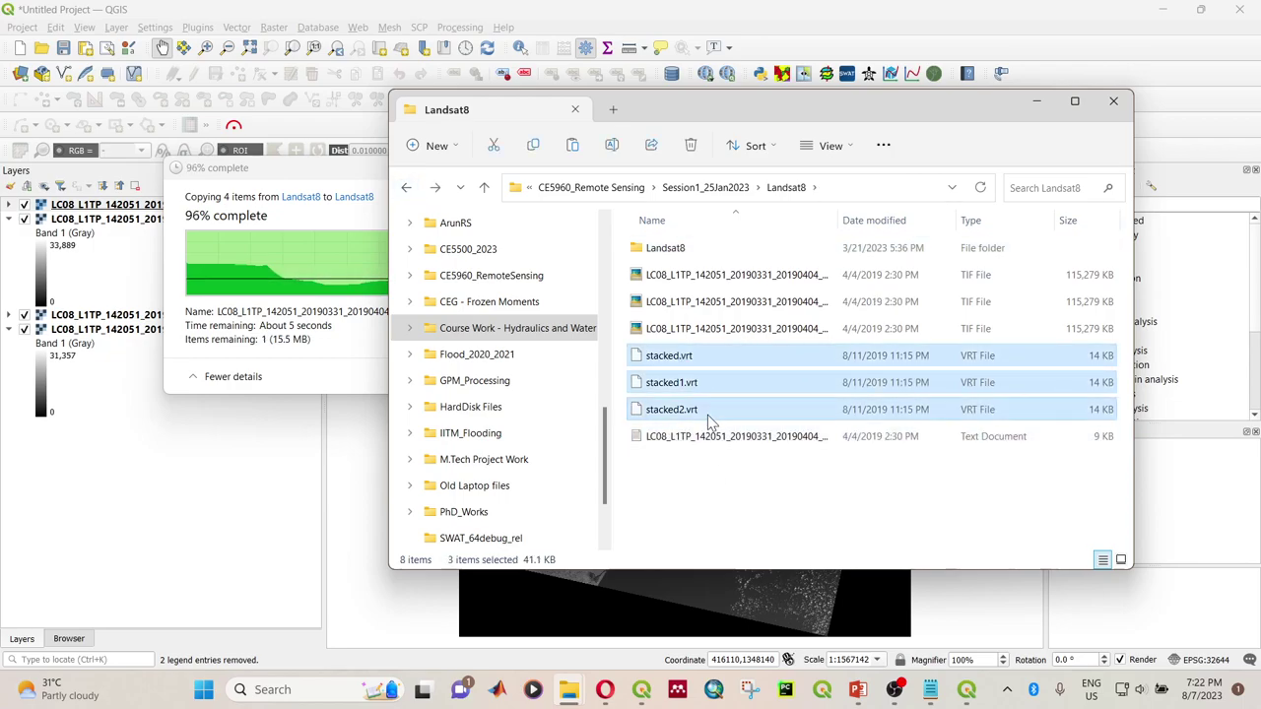
pyautogui.press('Delete')
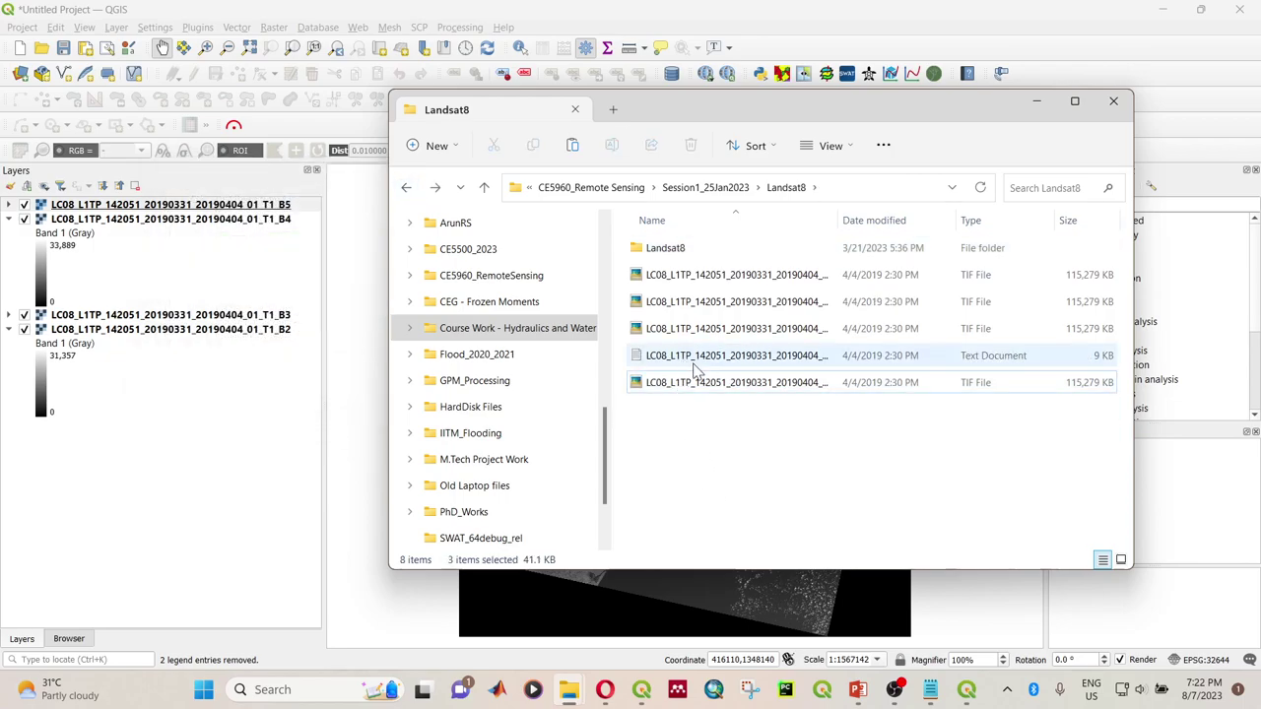
pyautogui.click(700, 248)
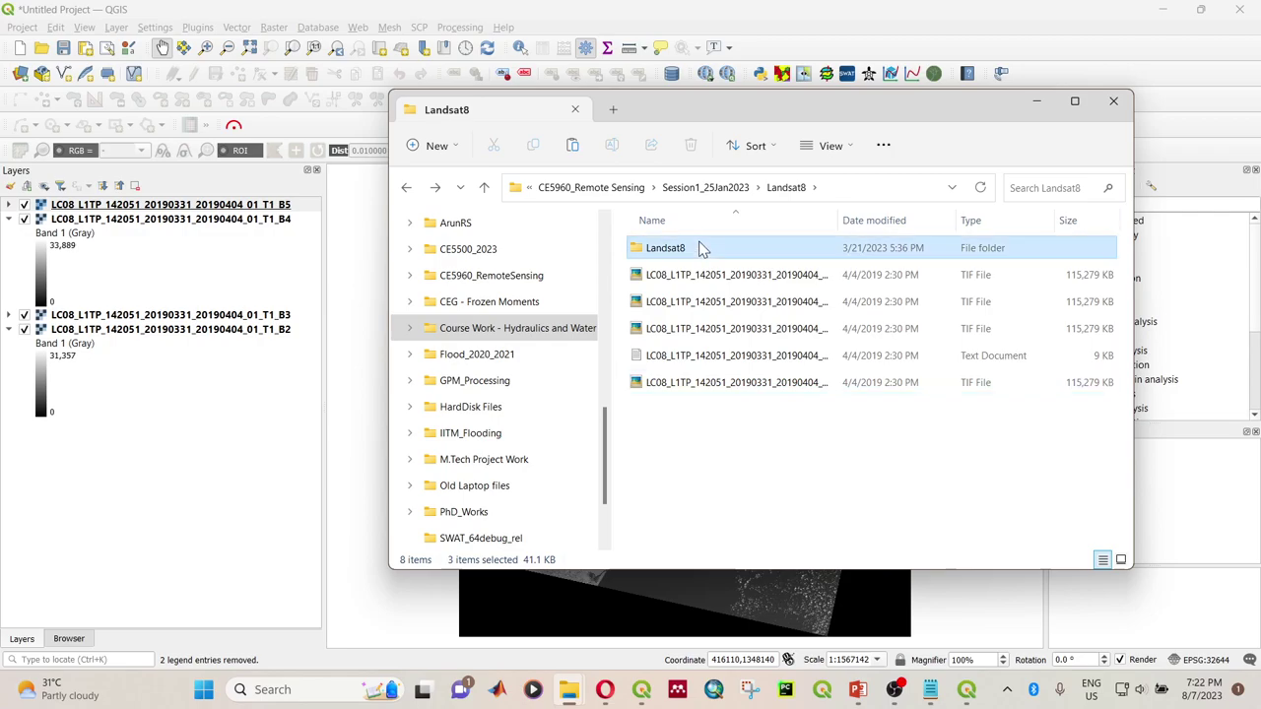
pyautogui.click(1036, 100)
pyautogui.click(420, 28)
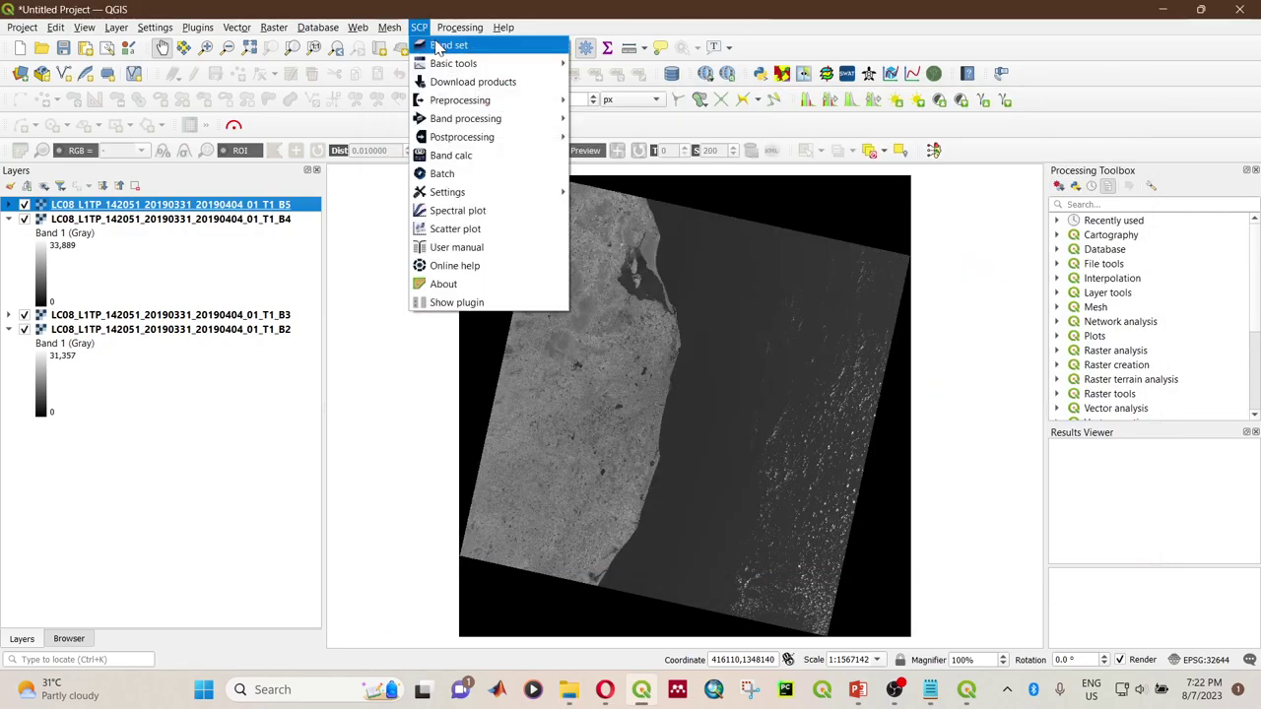
pyautogui.click(449, 43)
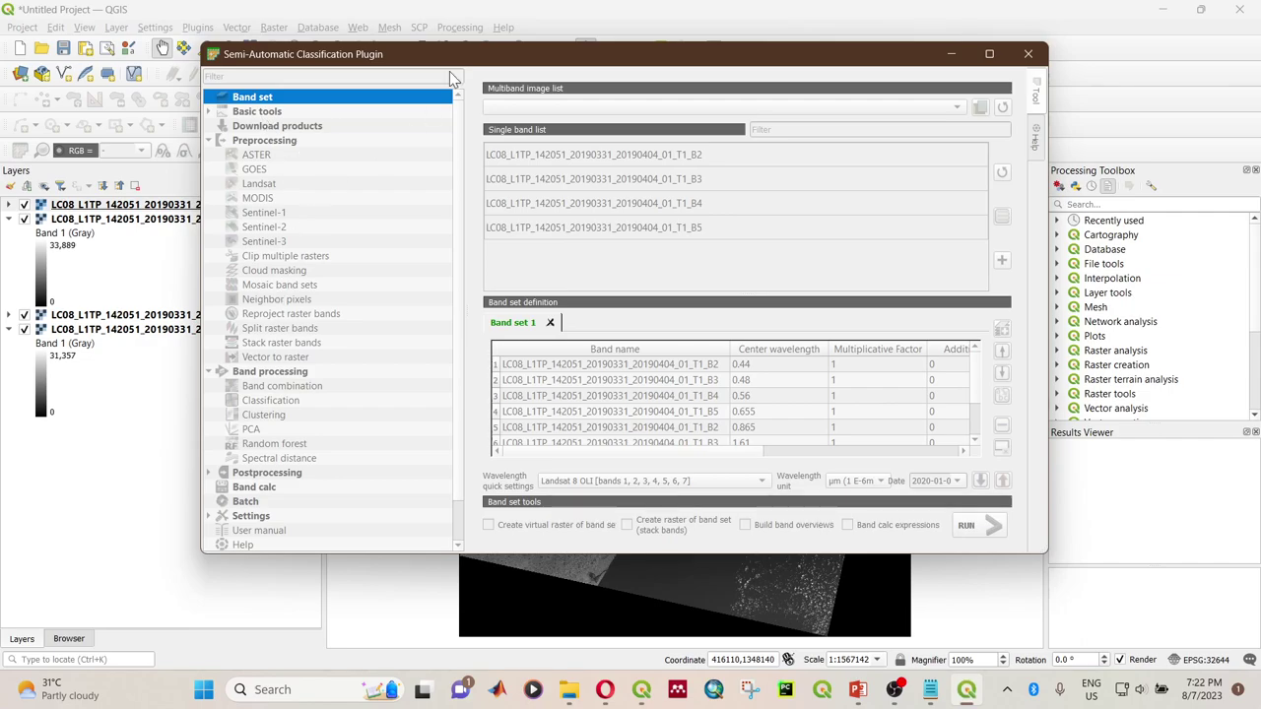
pyautogui.click(1027, 53)
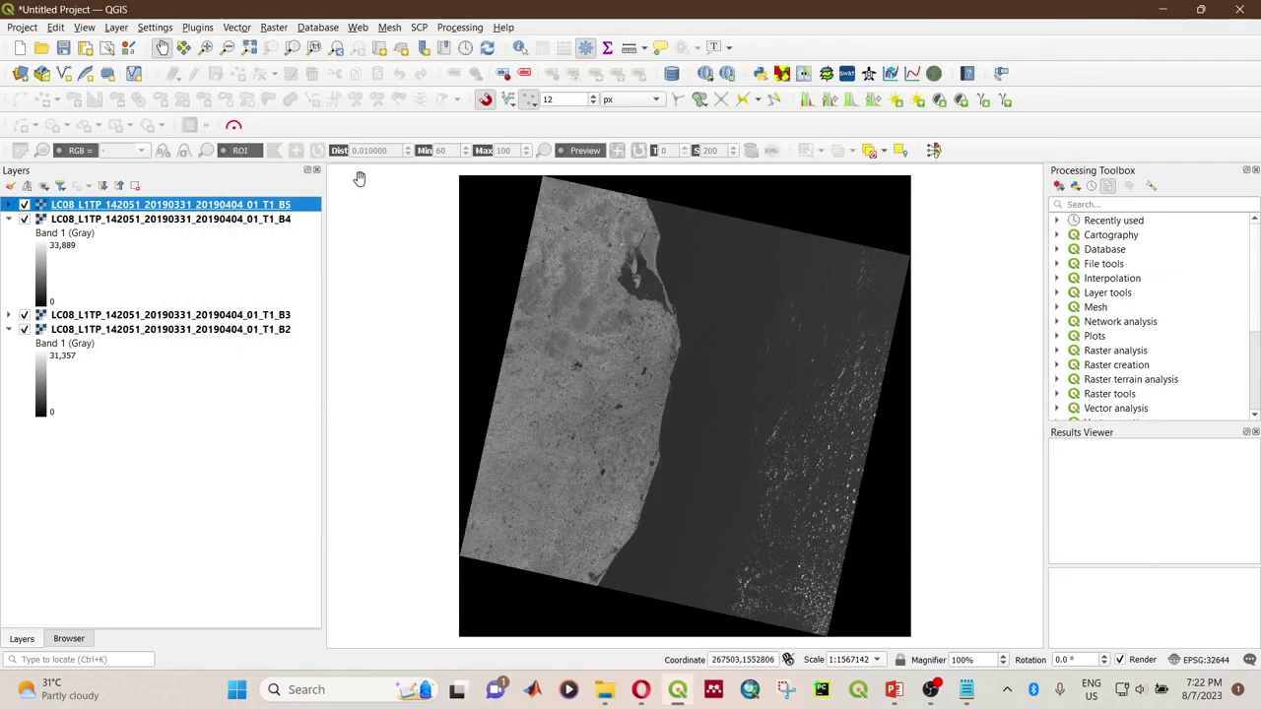
# Step: Remove the four LC08 band layers B2 to B5 from the project
pyautogui.click(257, 207)
pyautogui.keyDown('shift'); pyautogui.click(235, 331); pyautogui.keyUp('shift')
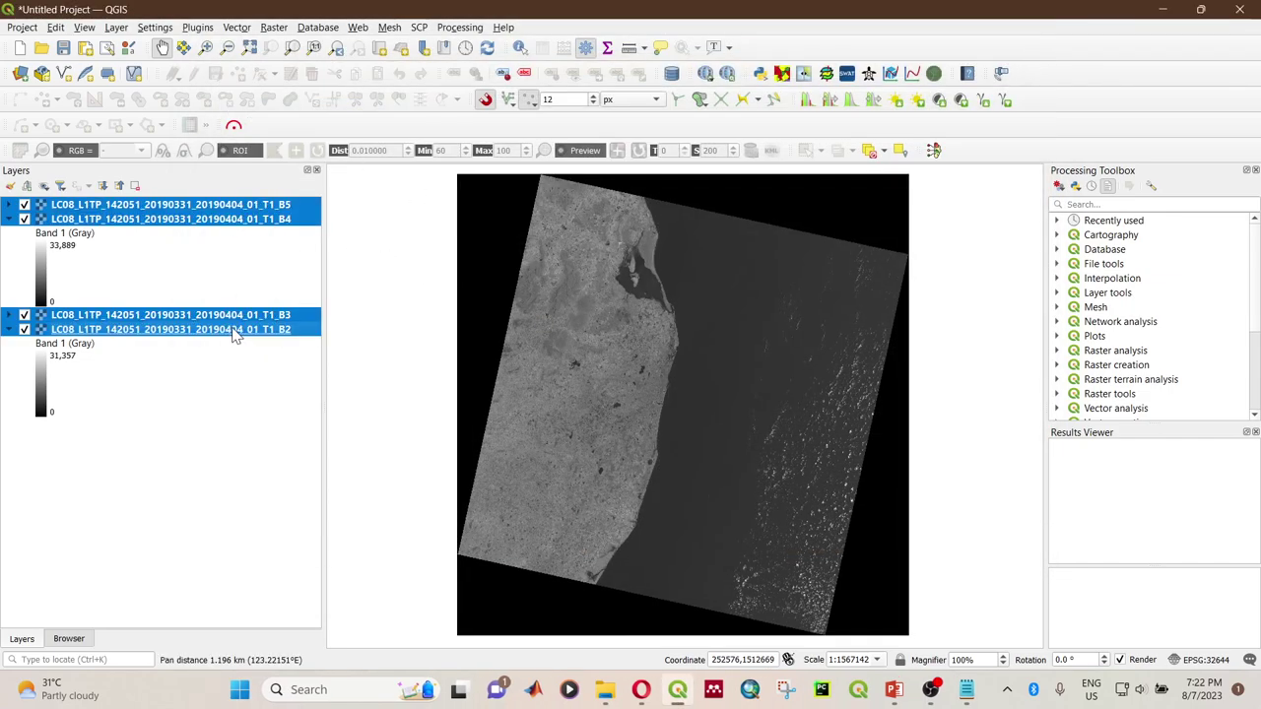
pyautogui.press('Delete')
pyautogui.click(618, 358)
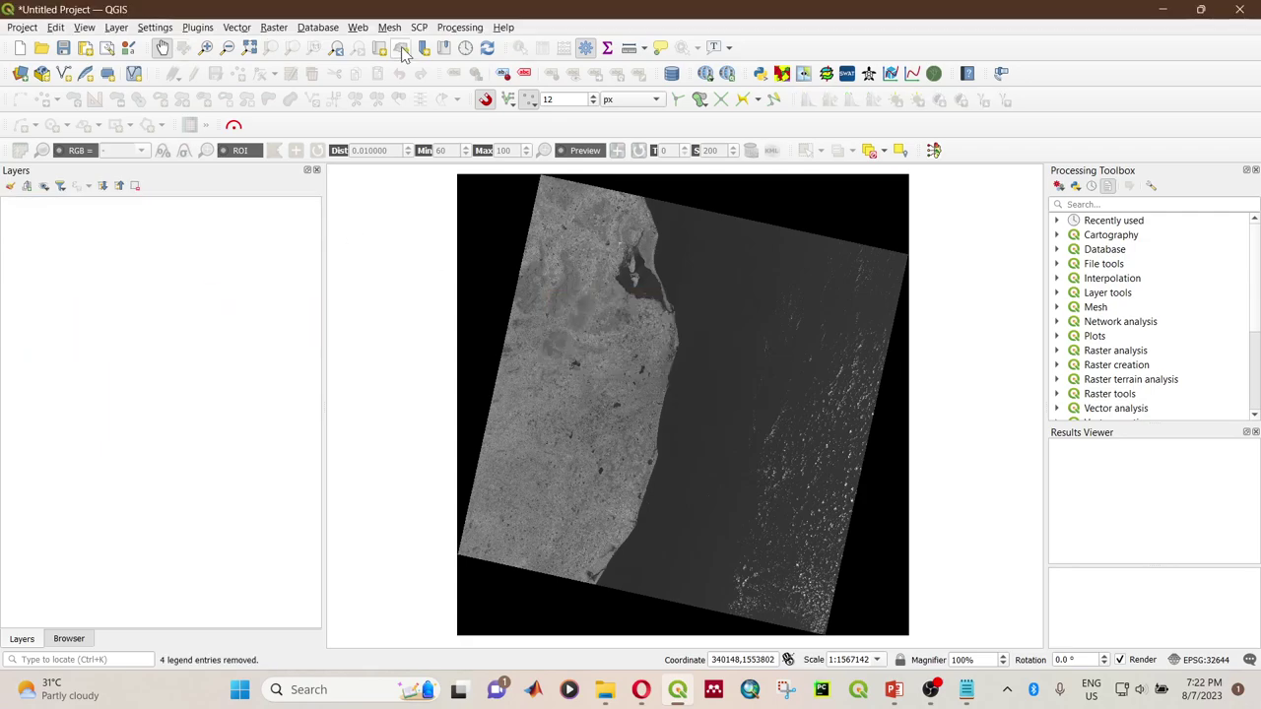
pyautogui.click(418, 27)
pyautogui.click(453, 46)
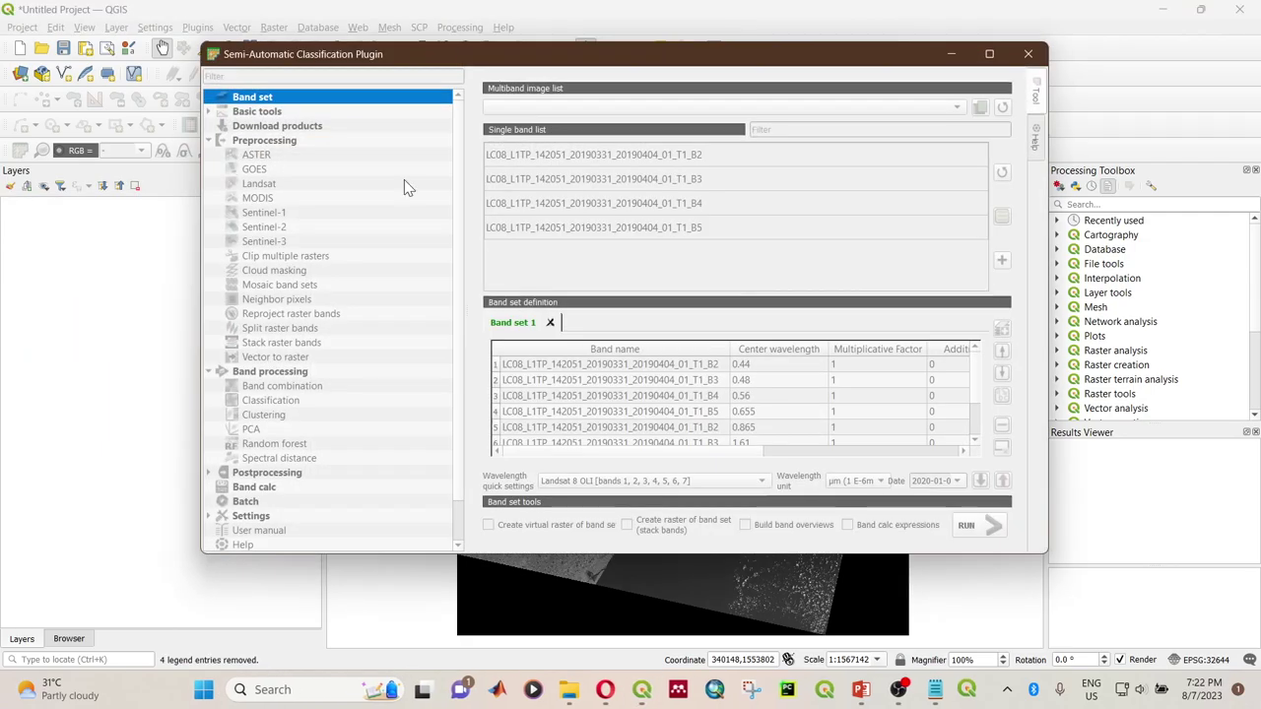
pyautogui.click(1027, 53)
# Step: Restart QGIS, discarding the current project, and create a new empty project
pyautogui.click(1243, 8)
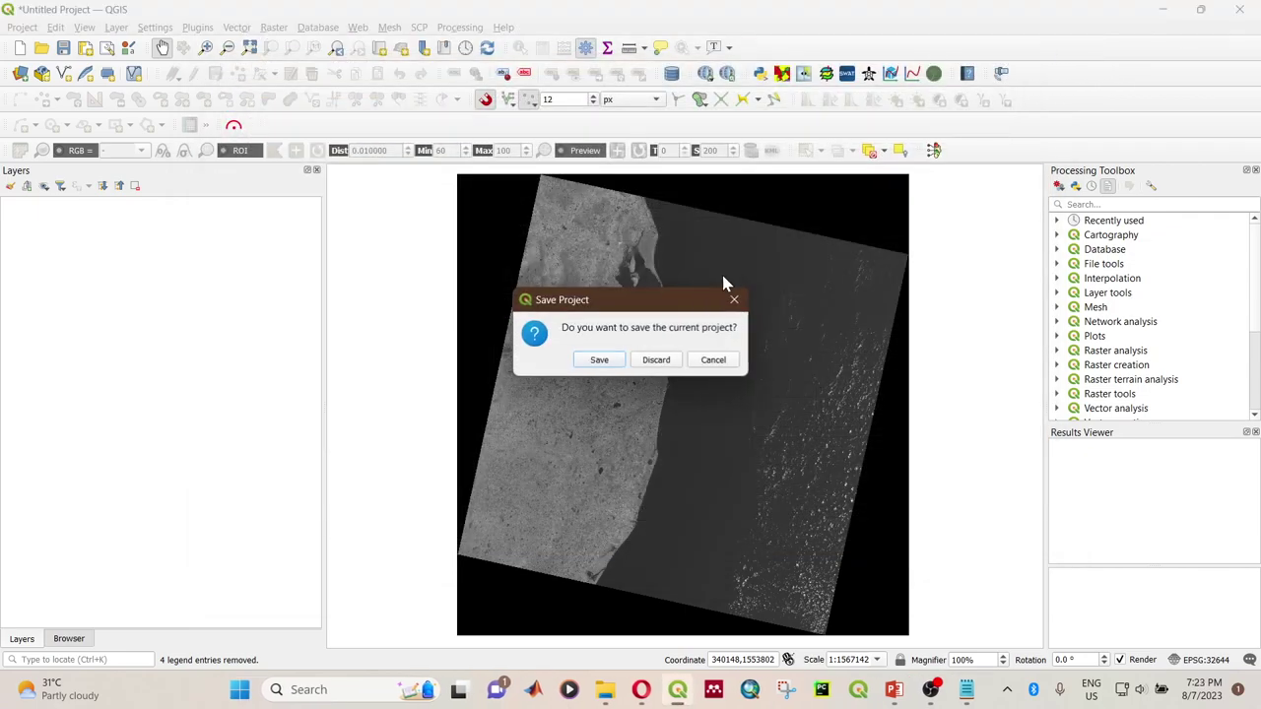
pyautogui.click(662, 365)
pyautogui.click(677, 692)
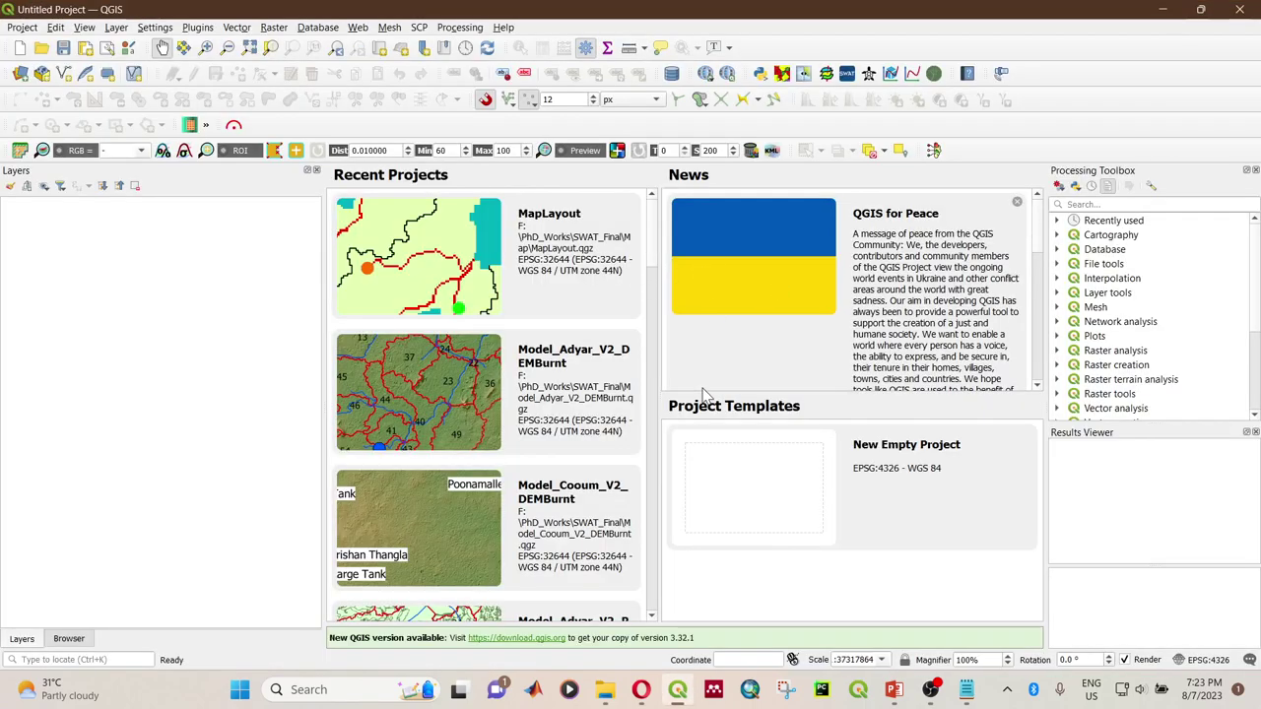
pyautogui.click(748, 471)
# Step: Open the Landsat preprocessing tool of the Semi-Automatic Classification Plugin
pyautogui.click(418, 27)
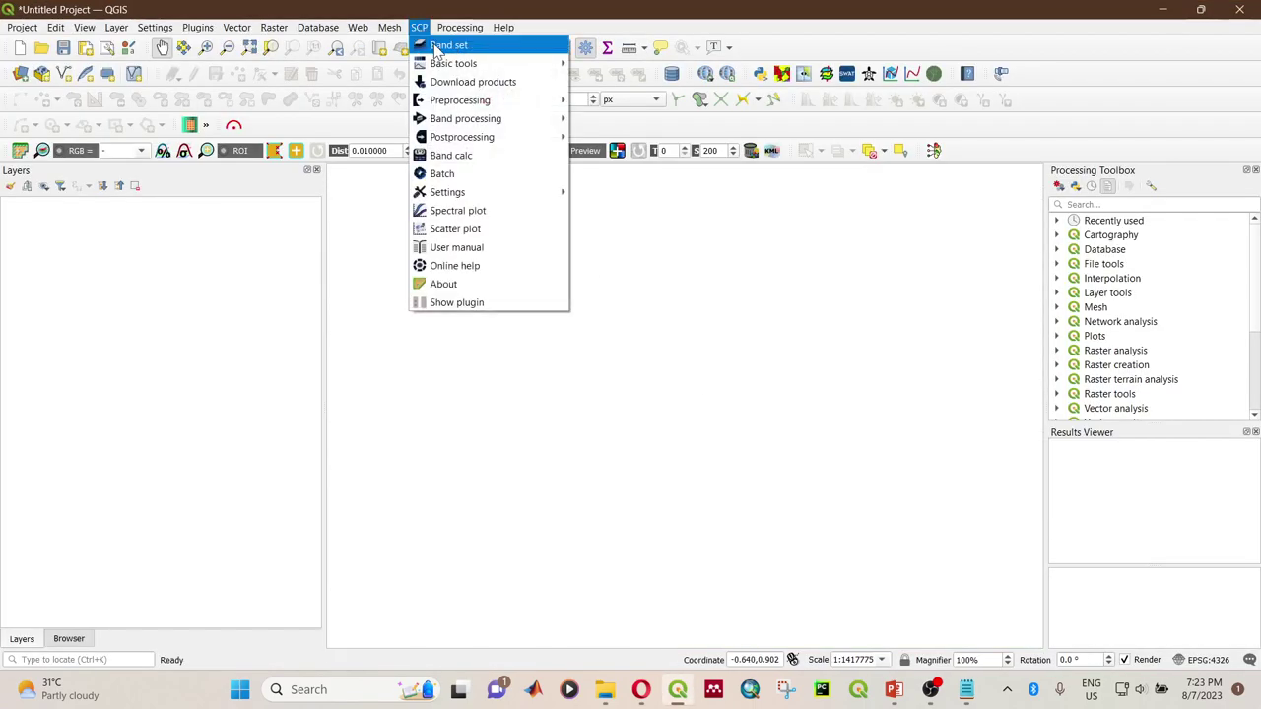
pyautogui.click(441, 44)
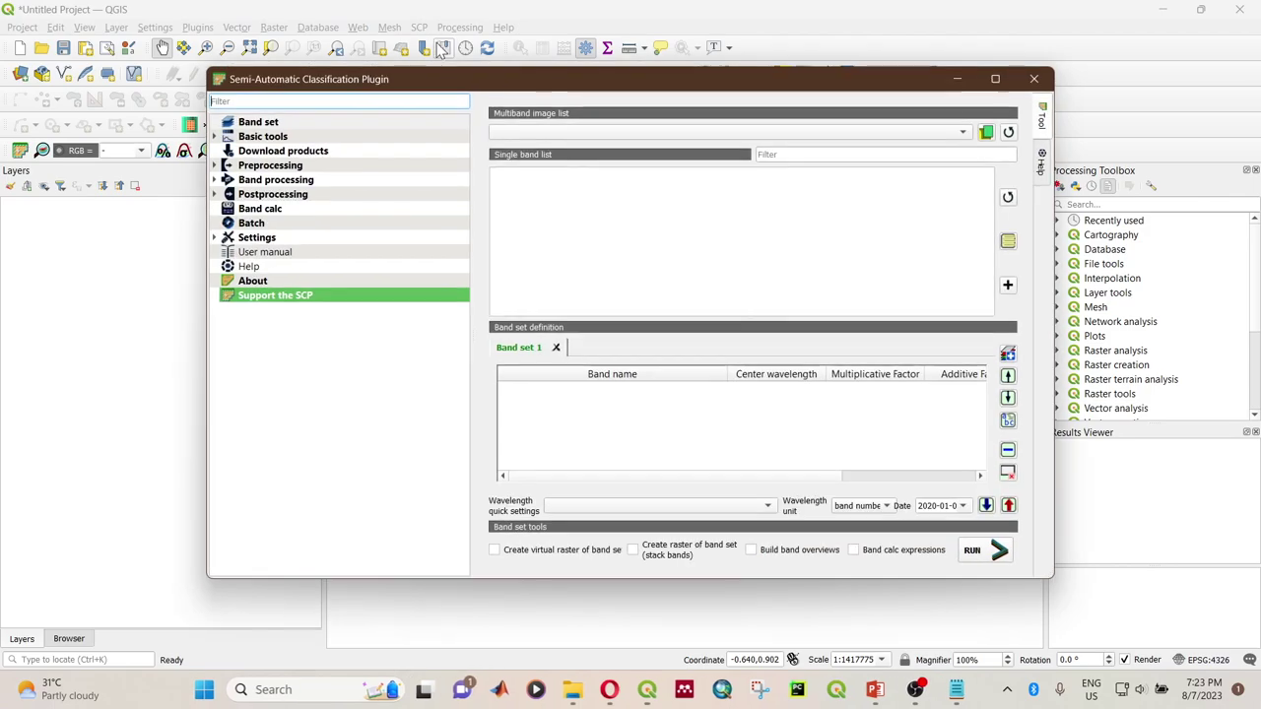
pyautogui.click(216, 182)
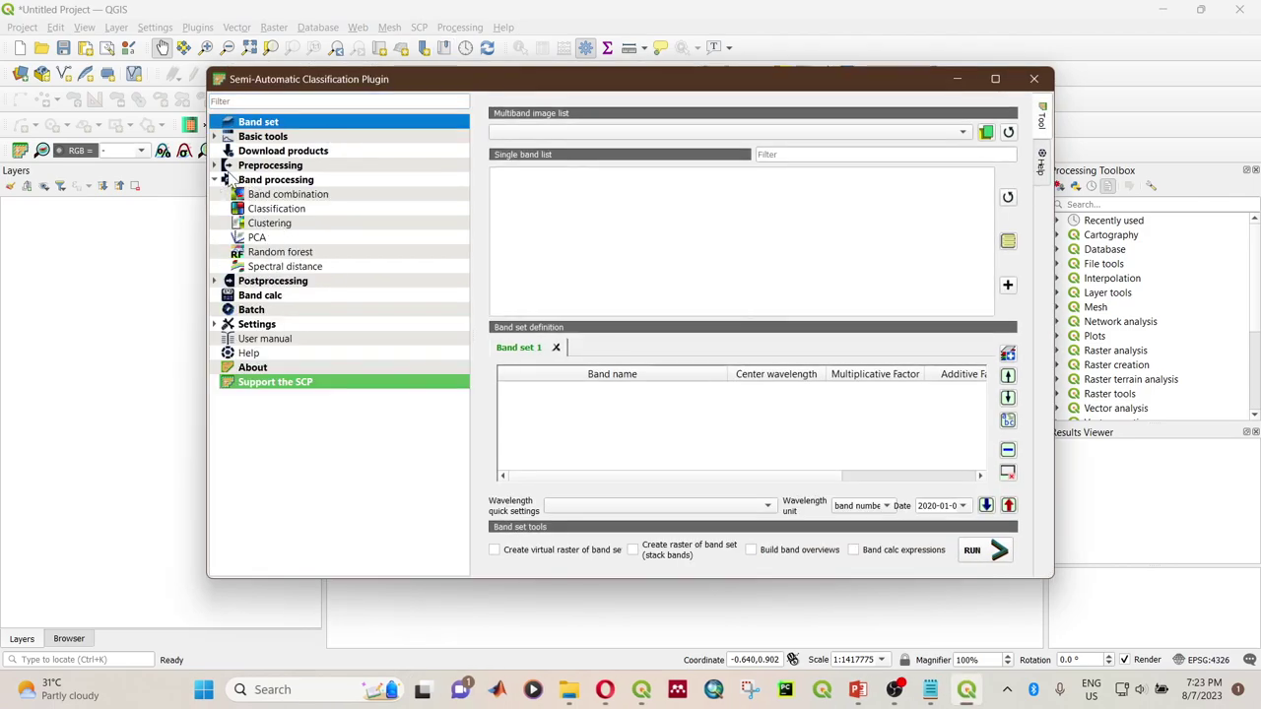
pyautogui.click(225, 167)
pyautogui.click(266, 209)
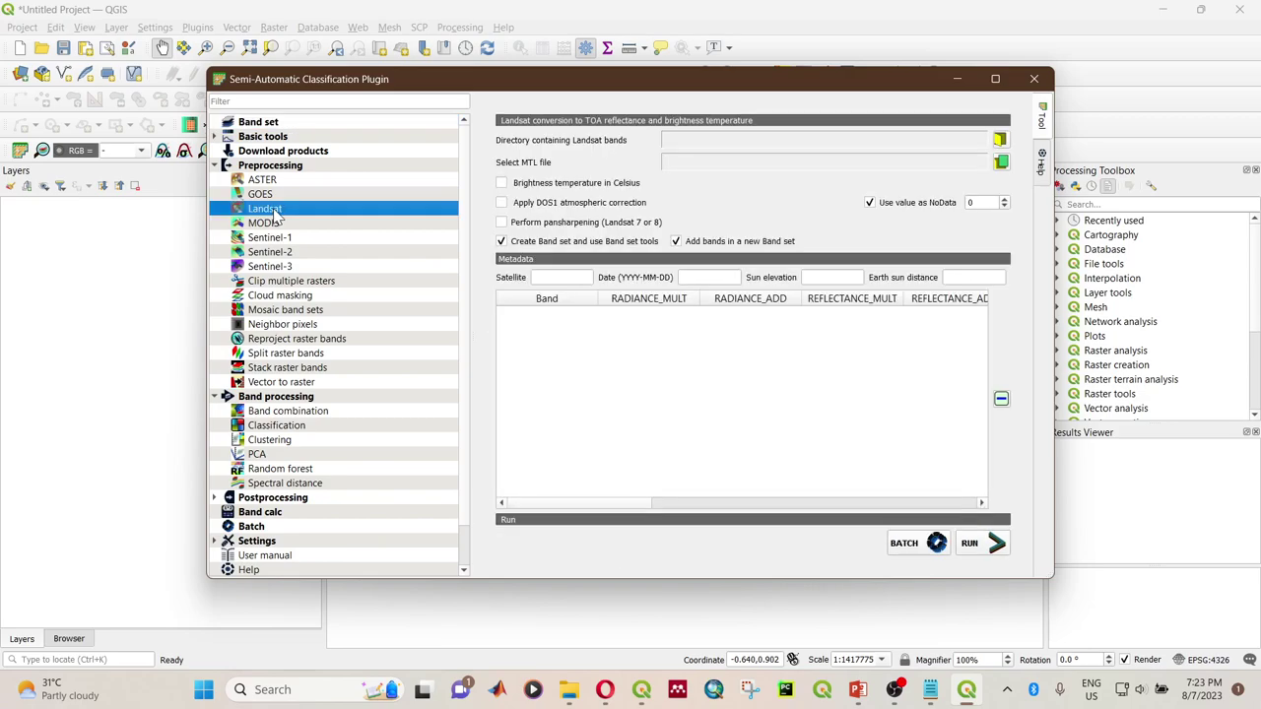
# Step: Set the directory containing Landsat bands to the parent Landsat8 folder under CE5960_Remote Sensing\Session1_25Jan2023
pyautogui.click(1001, 141)
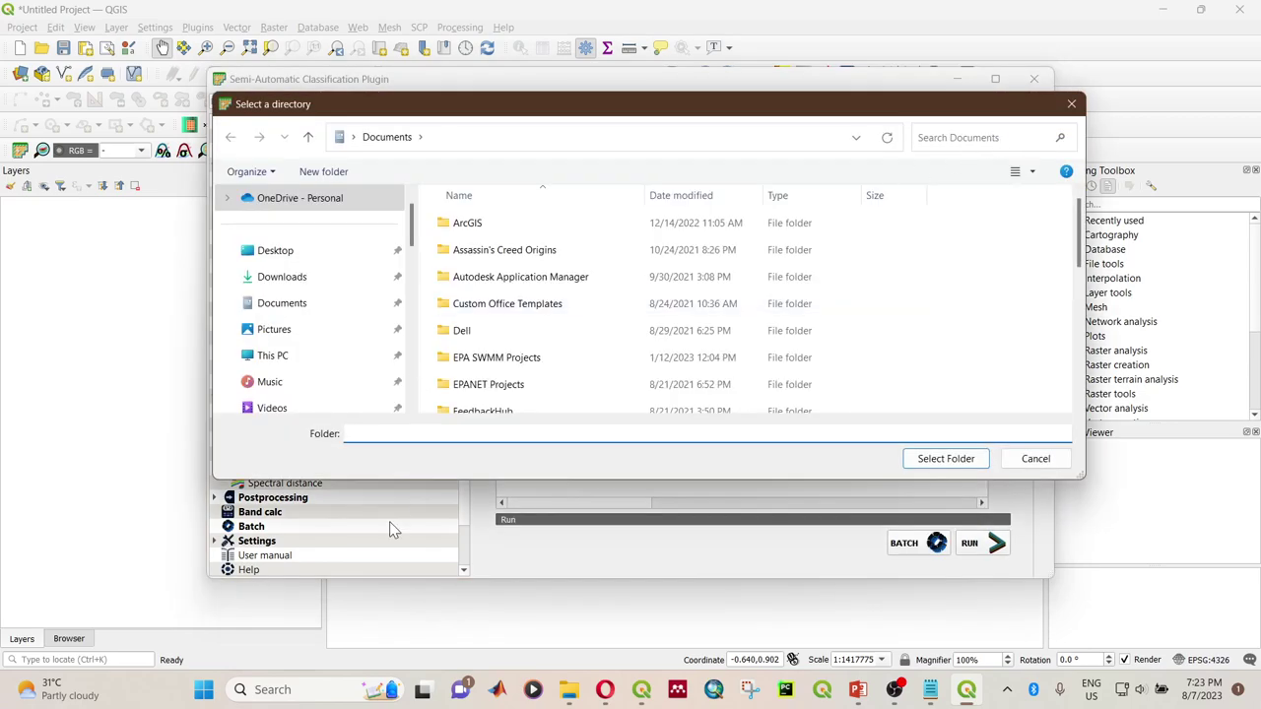
pyautogui.click(577, 695)
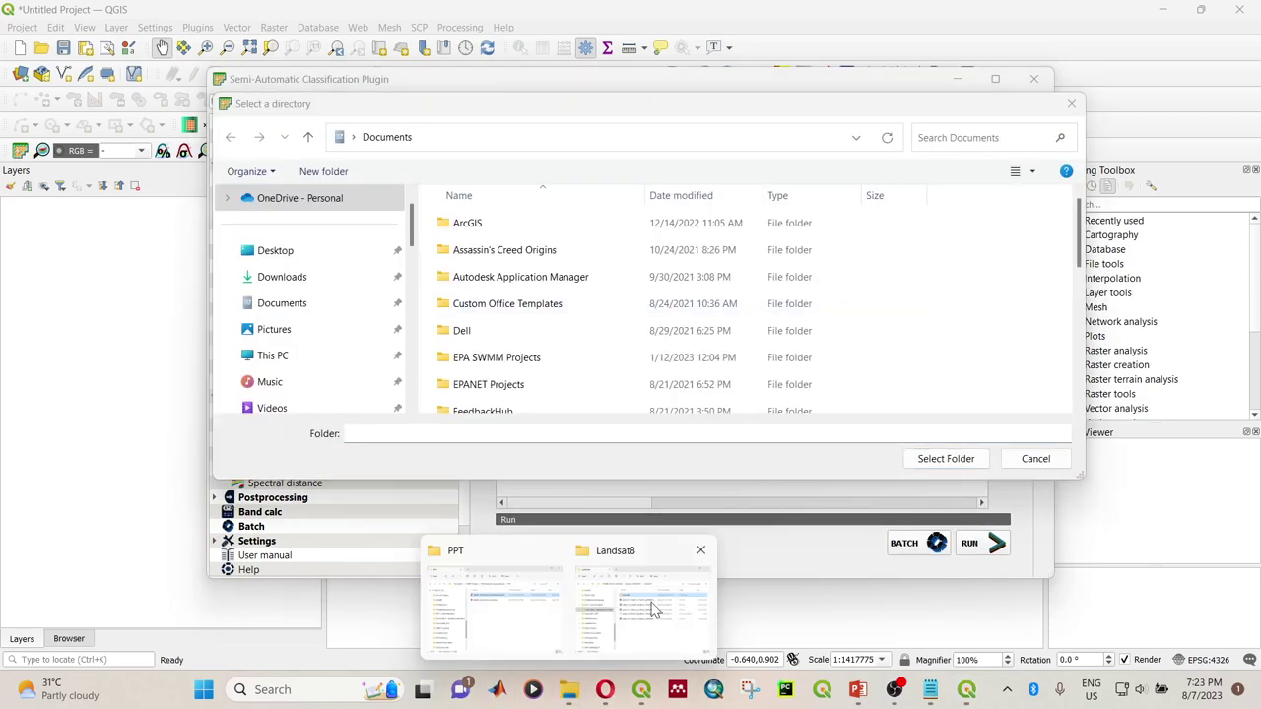
pyautogui.click(651, 608)
pyautogui.click(830, 188)
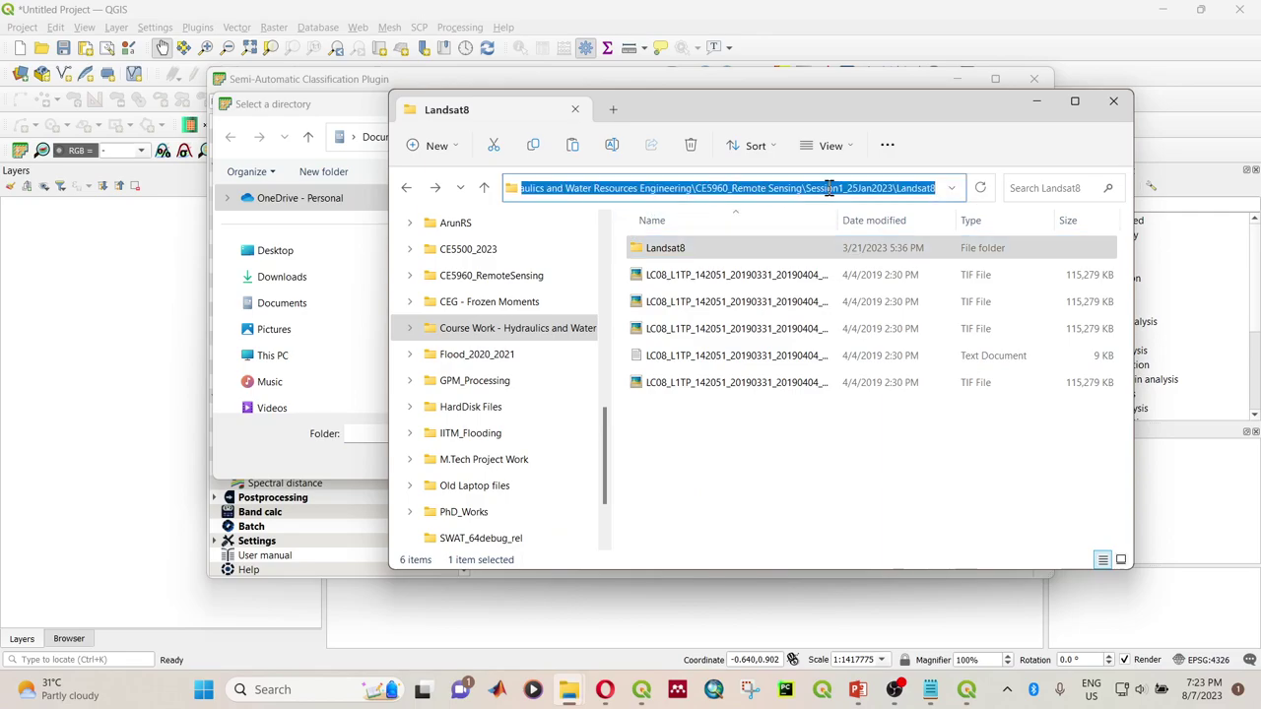
pyautogui.click(1037, 101)
pyautogui.click(664, 136)
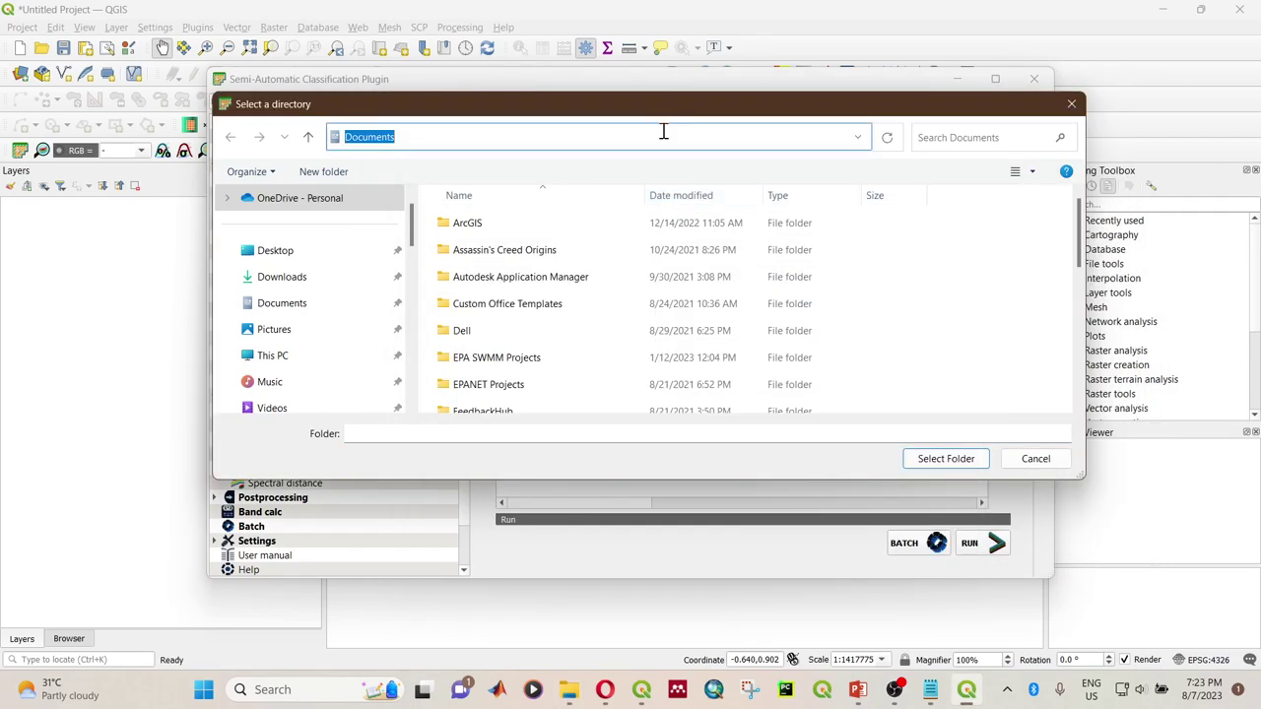
pyautogui.write('Course Work - Hydraulics and Water Resources Engineering\\CE5960_Remote Sensing\\Session1_25Jan2023\\Landsat8')
pyautogui.press('Return')
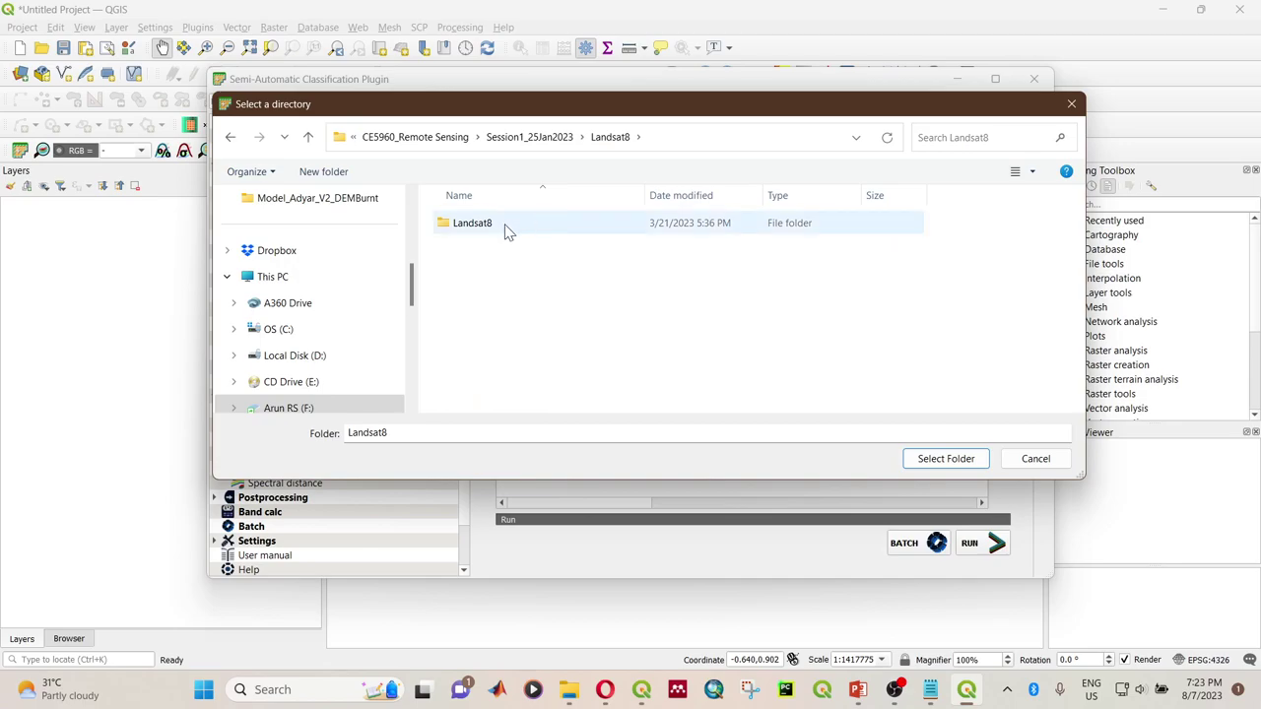
pyautogui.click(941, 458)
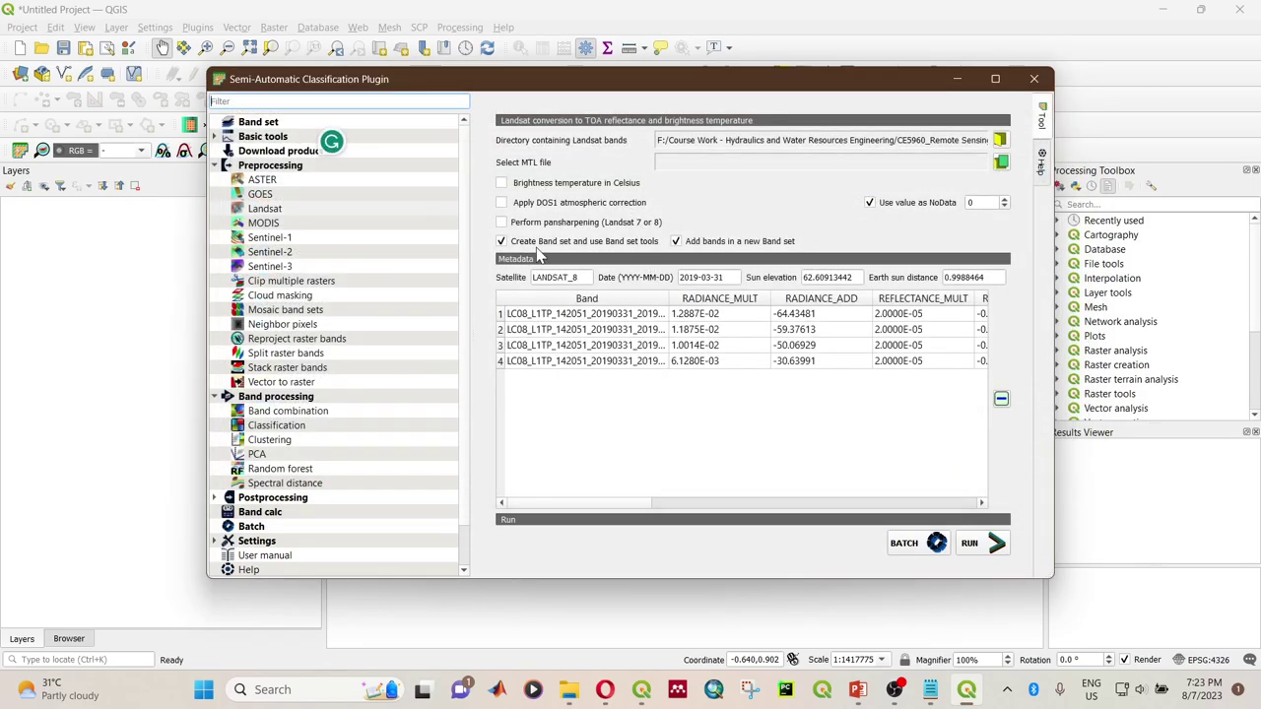
# Step: Select LC08_L1TP_142051_20190331_20190404_01_T1_MTL as the MTL file and check the first band's RADIANCE_MULT and RADIANCE_ADD values
pyautogui.click(1001, 161)
pyautogui.click(611, 253)
pyautogui.click(955, 459)
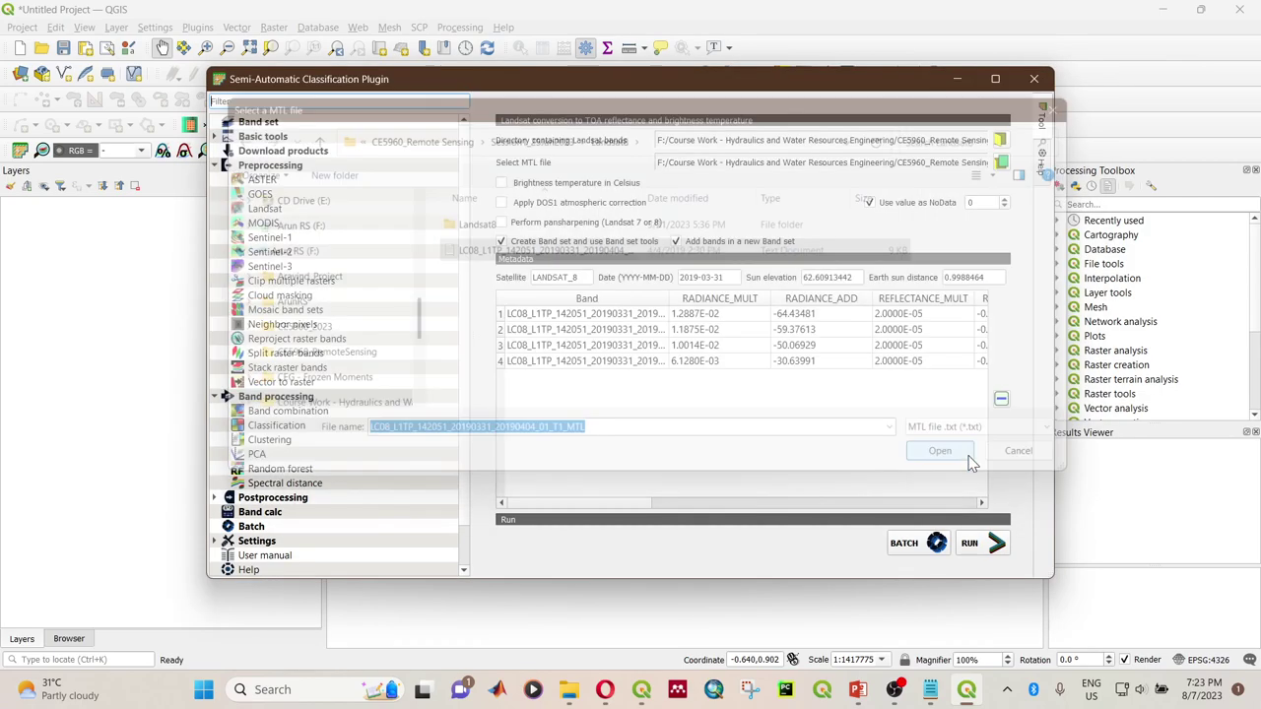
pyautogui.click(740, 314)
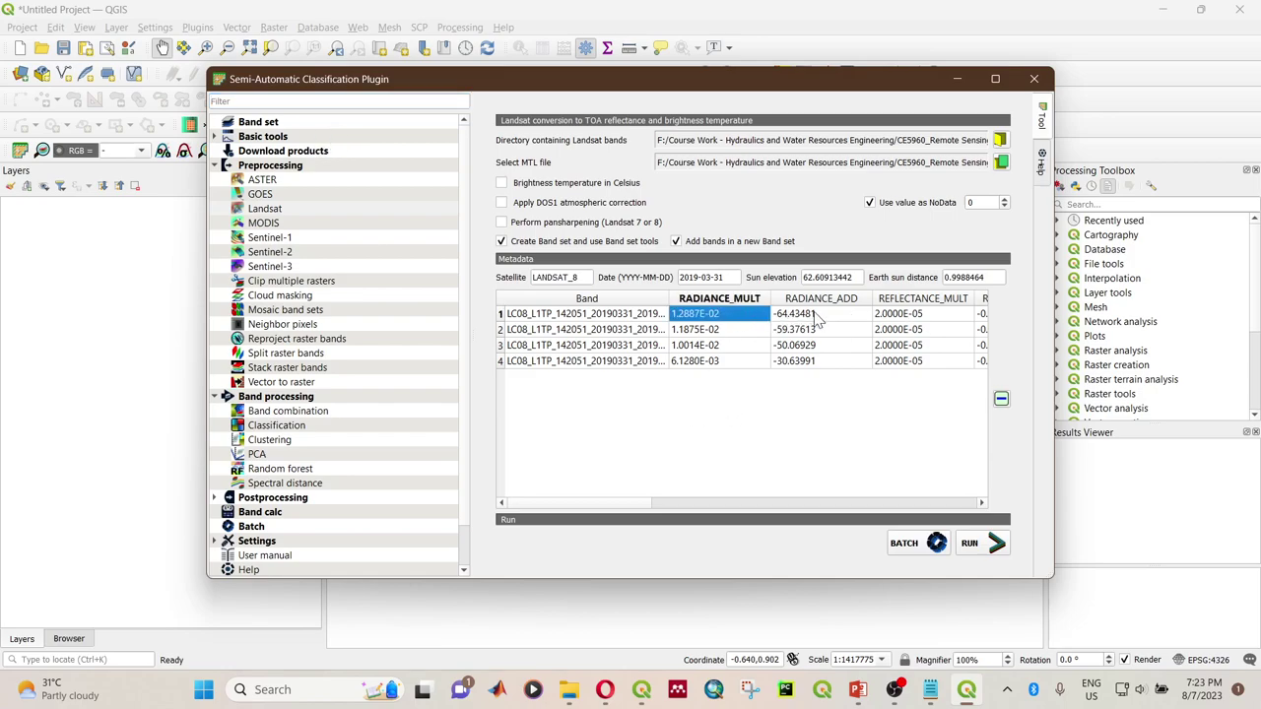
pyautogui.click(816, 314)
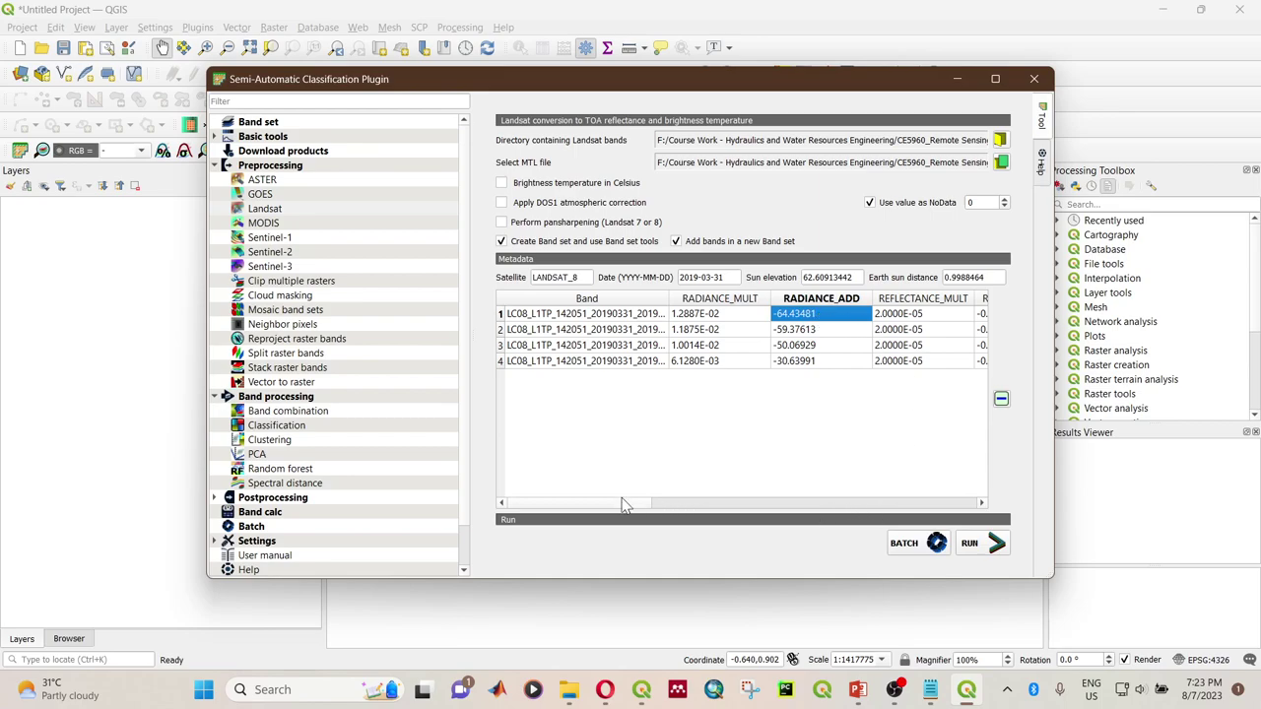
pyautogui.moveTo(621, 504); pyautogui.dragTo(571, 509)
# Step: Run the TOA reflectance conversion with Session1_25Jan2023\Landsat8 as the output folder, and minimize the plugin window once the bands load
pyautogui.click(985, 546)
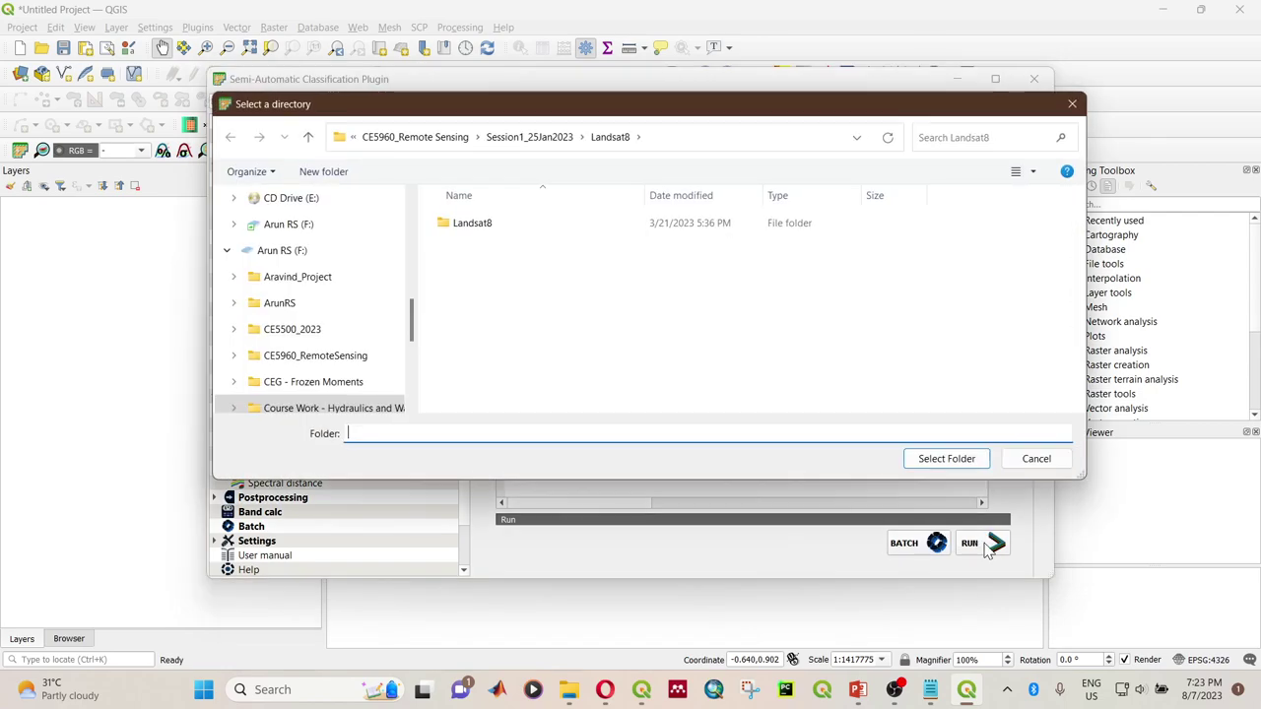
pyautogui.click(928, 462)
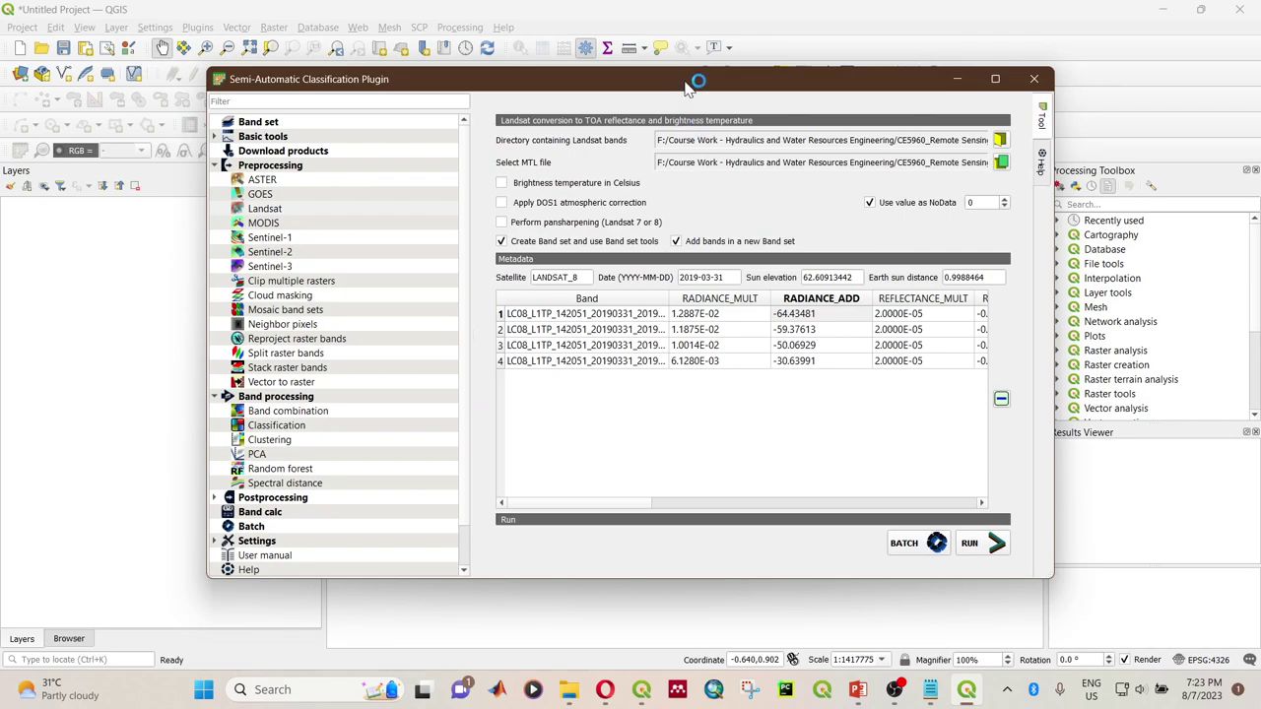
pyautogui.moveTo(701, 83); pyautogui.dragTo(693, 292)
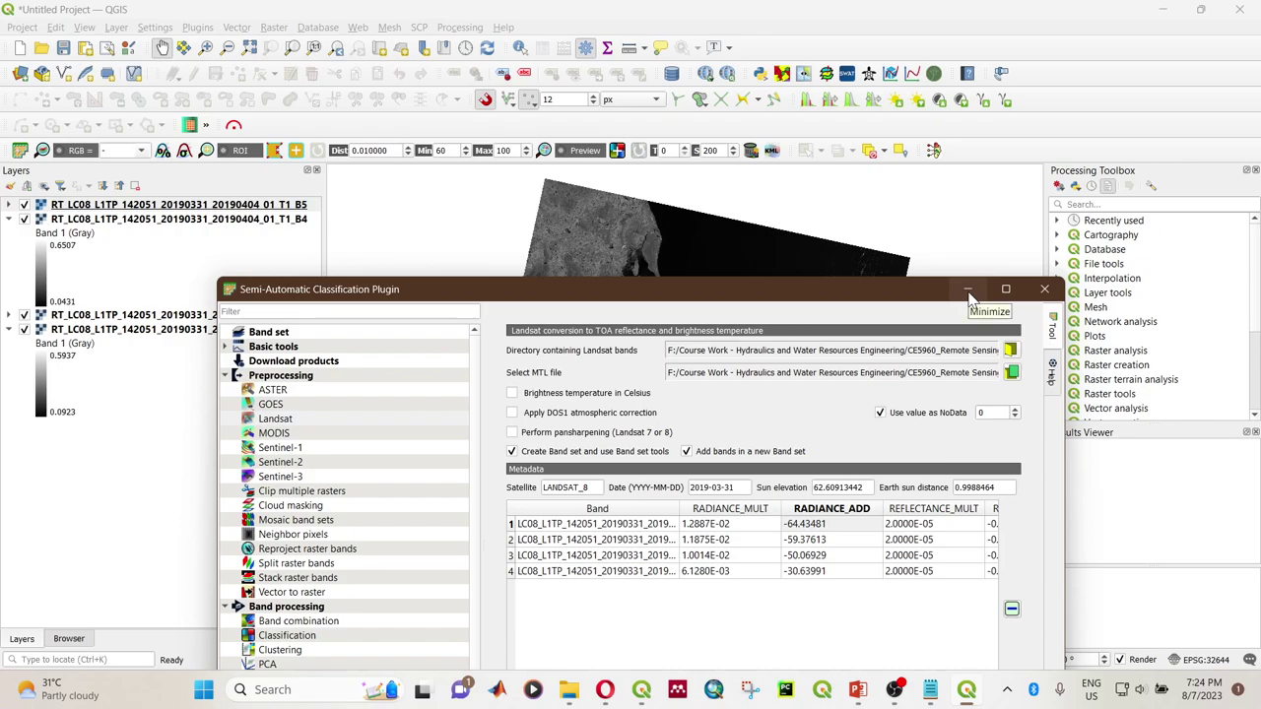
pyautogui.click(969, 291)
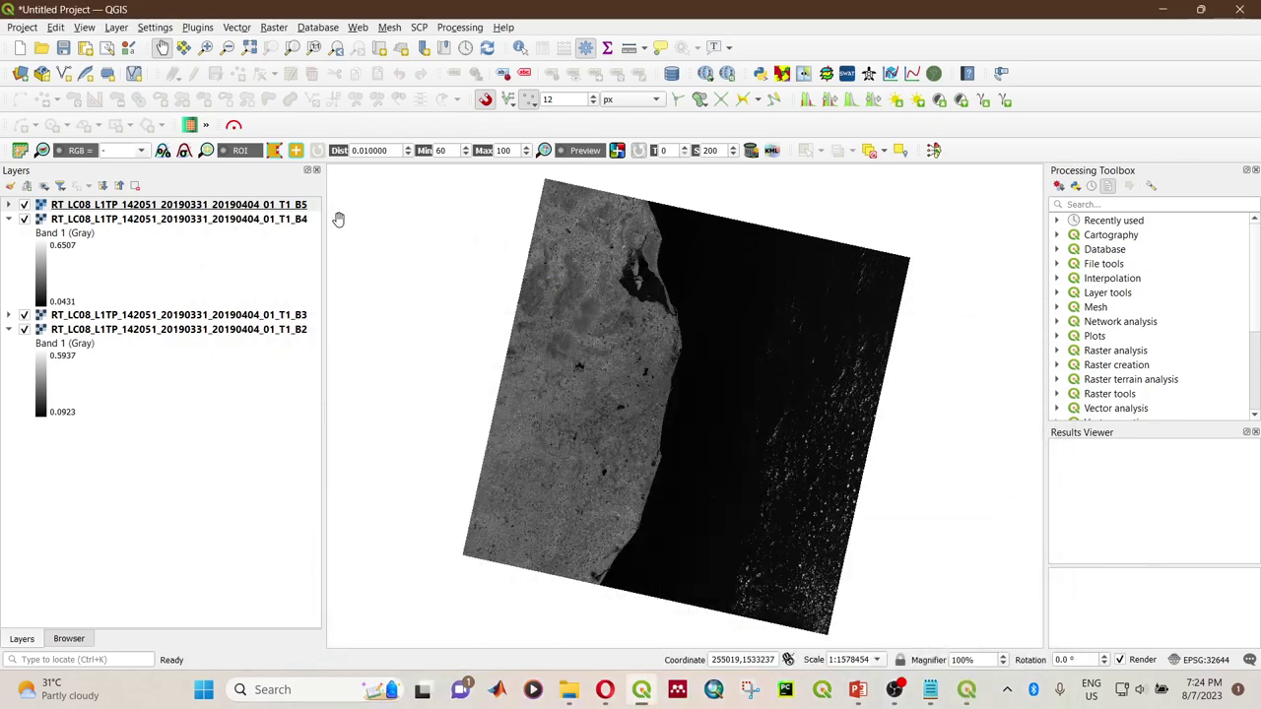
# Step: Widen the layer list and expand the legends of the converted B5 and B3 layers to check the reflectance ranges of all bands
pyautogui.moveTo(323, 237); pyautogui.dragTo(343, 229)
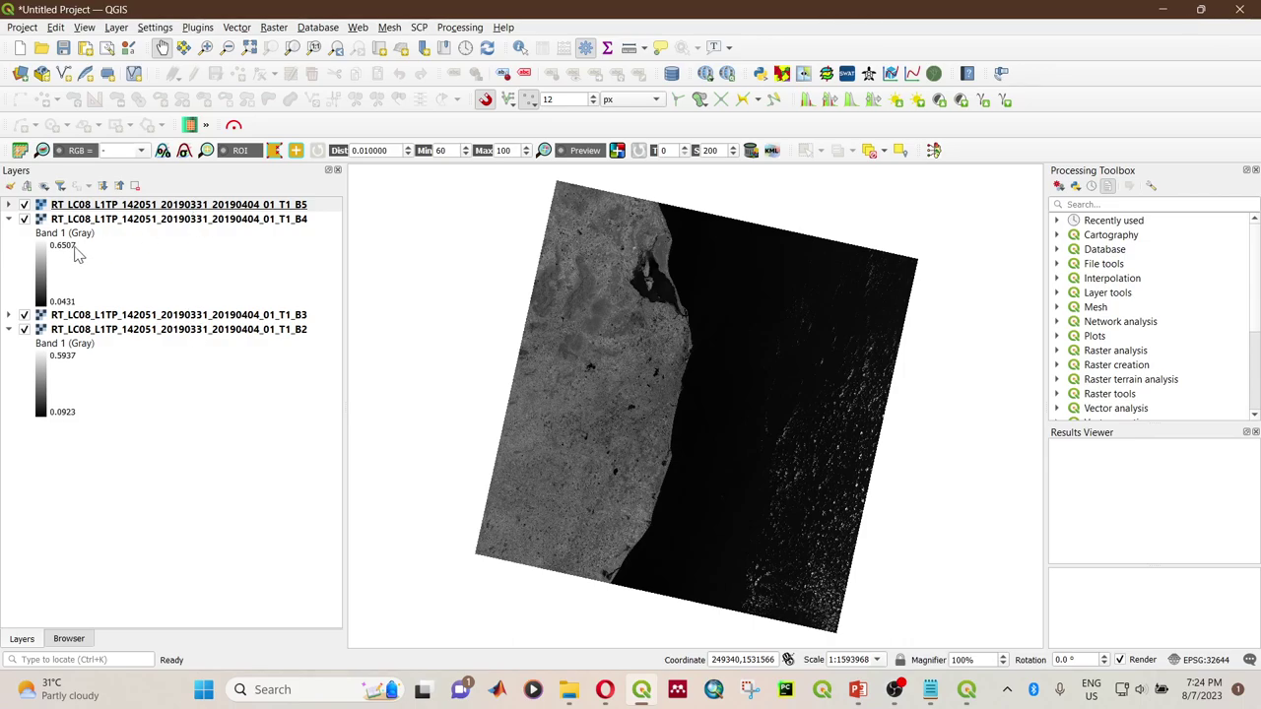
pyautogui.click(9, 205)
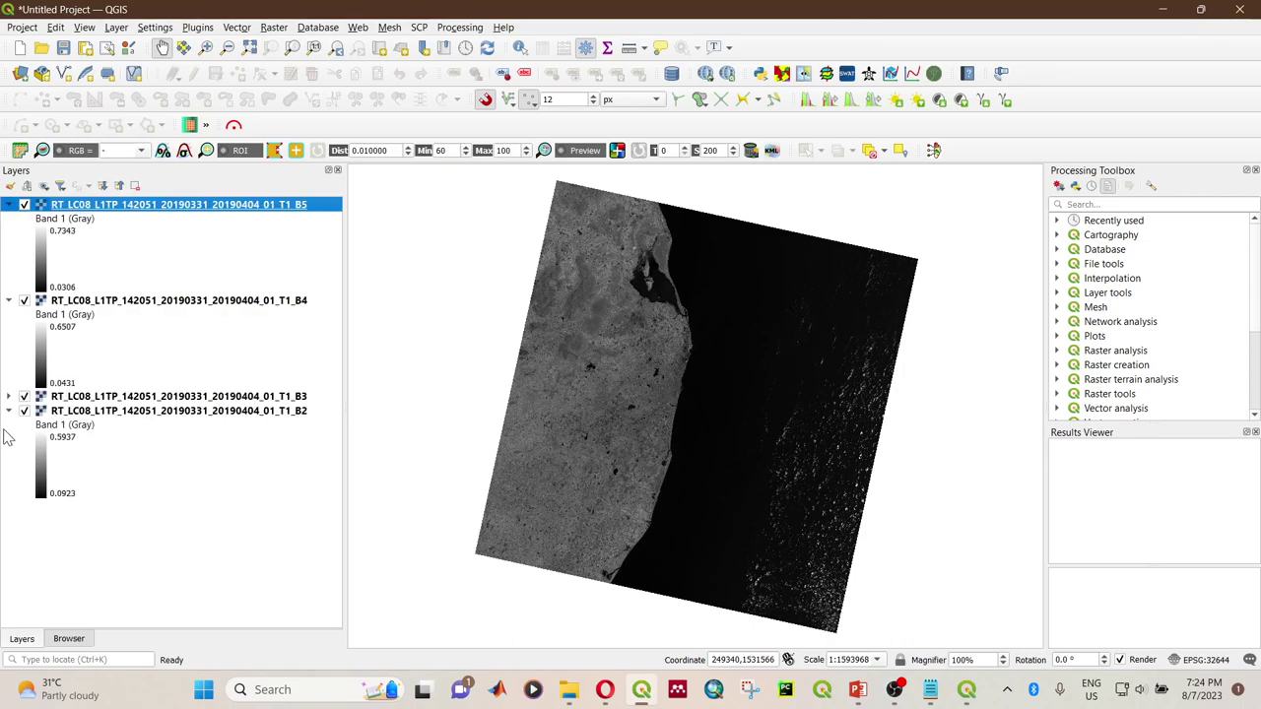
pyautogui.click(9, 397)
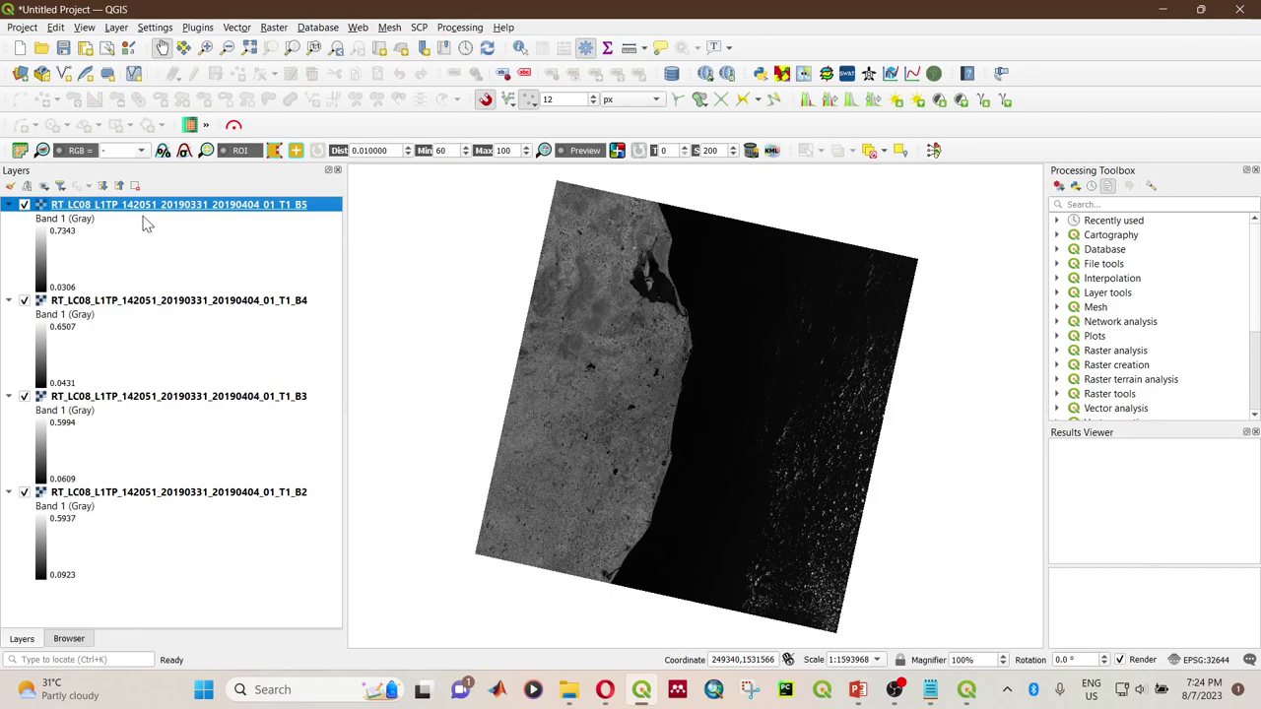
# Step: Bring up the available raster operations for the converted bands
pyautogui.click(273, 28)
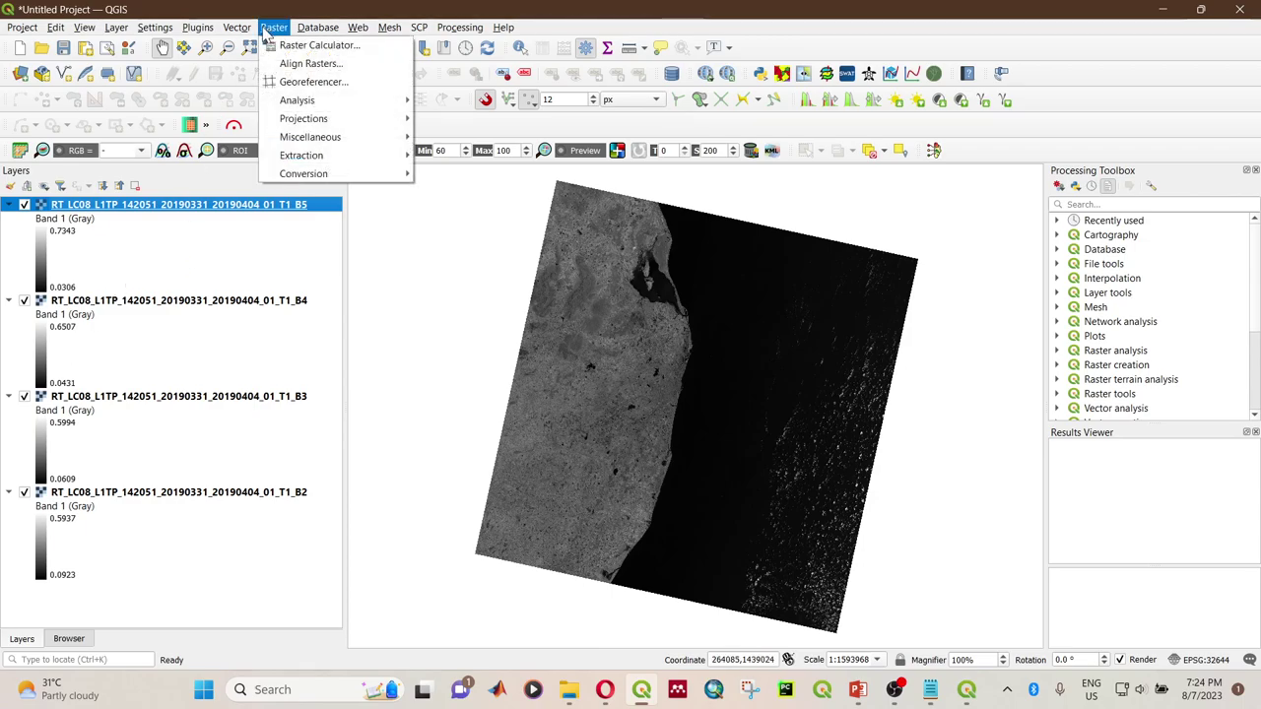
# Step: Build a virtual raster from the four RT_LC08 band layers (B2 to B5), placing each input file into a separate band
pyautogui.moveTo(325, 137)
pyautogui.click(440, 136)
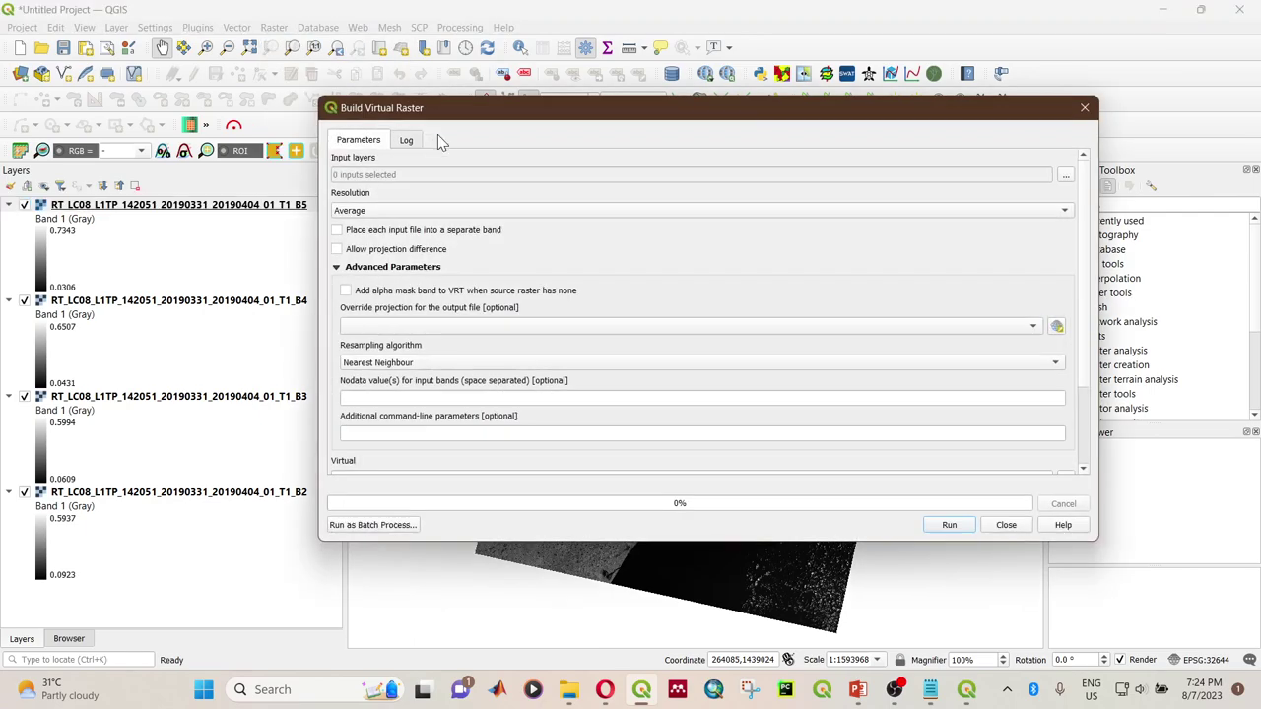
pyautogui.click(1065, 175)
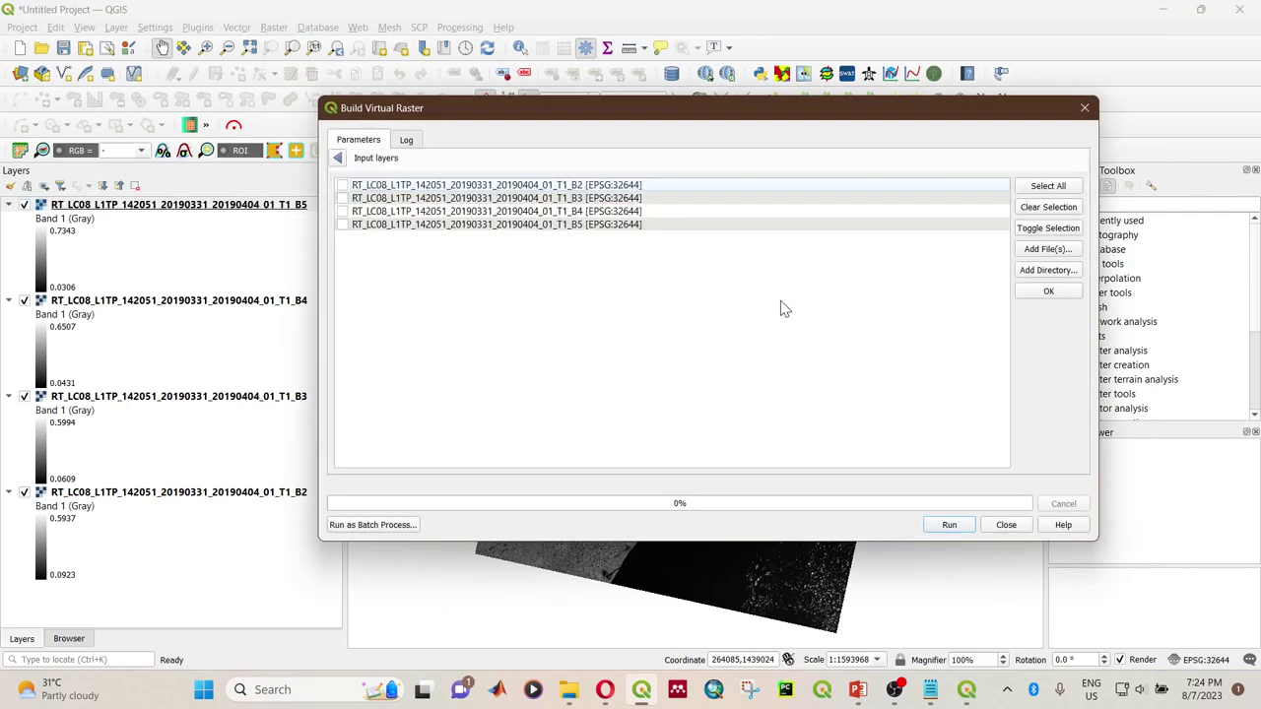
pyautogui.click(1064, 188)
pyautogui.click(1048, 291)
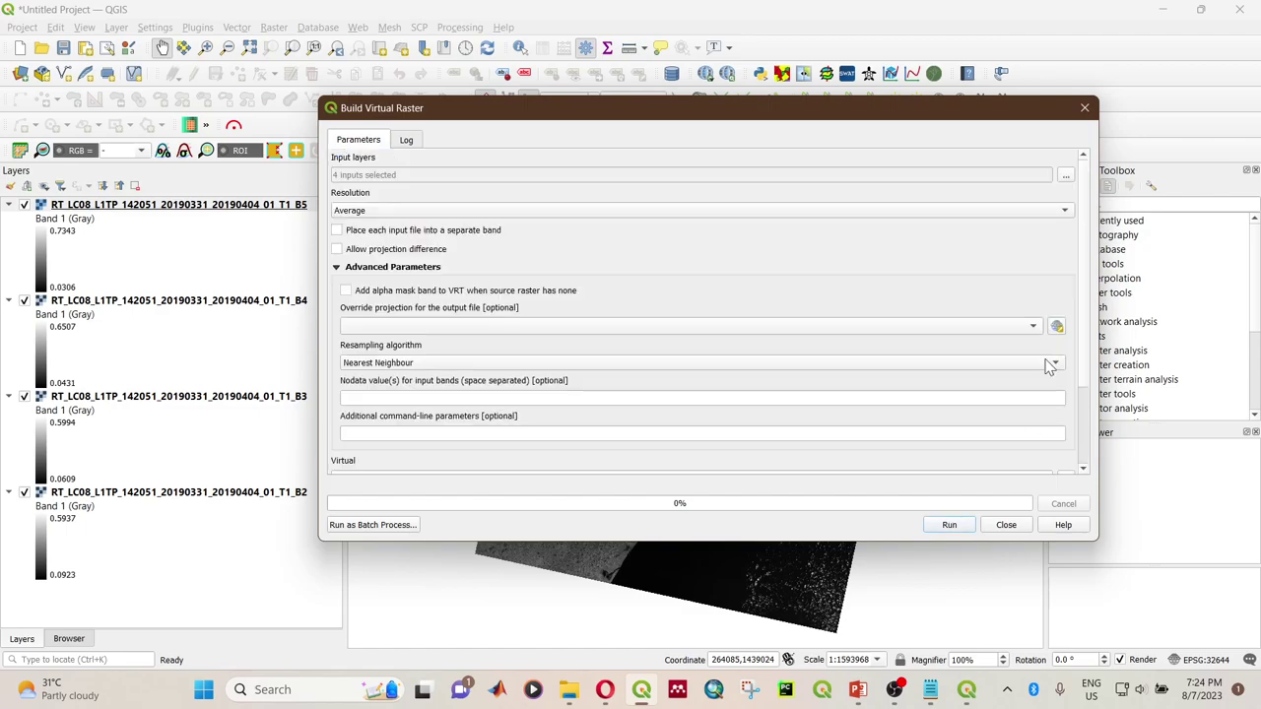
pyautogui.click(409, 231)
pyautogui.click(949, 525)
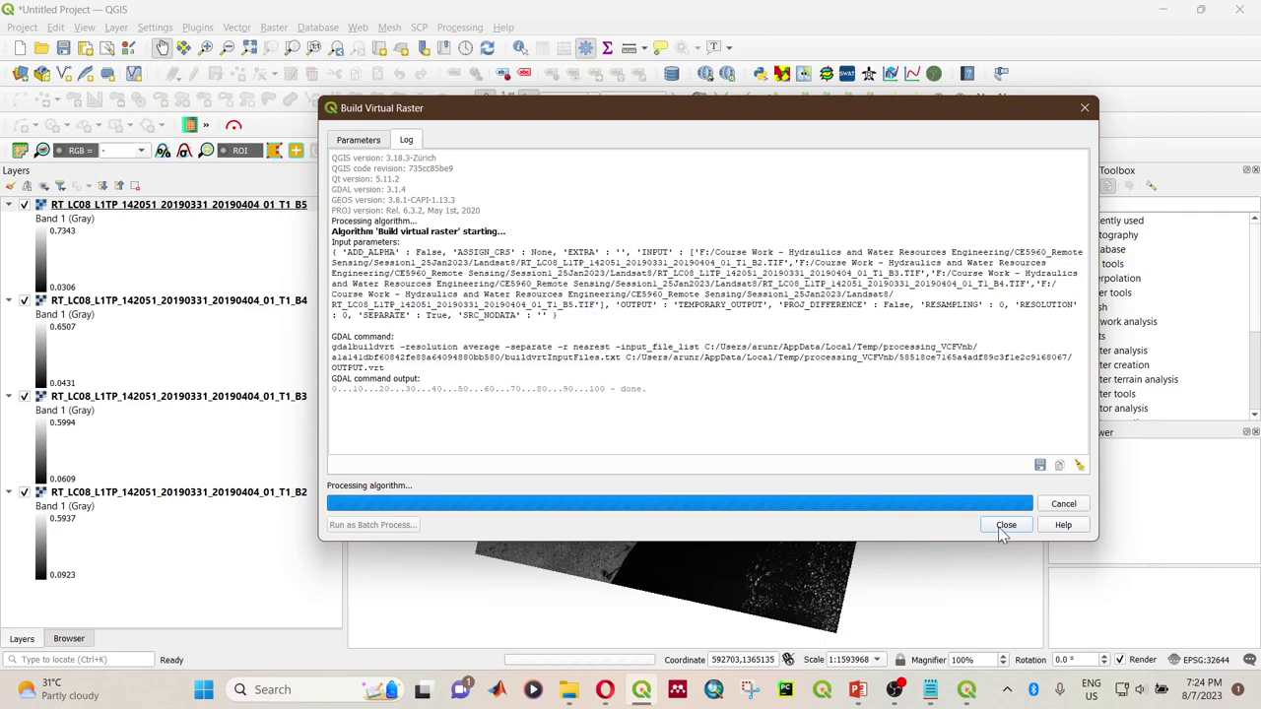
pyautogui.click(1001, 525)
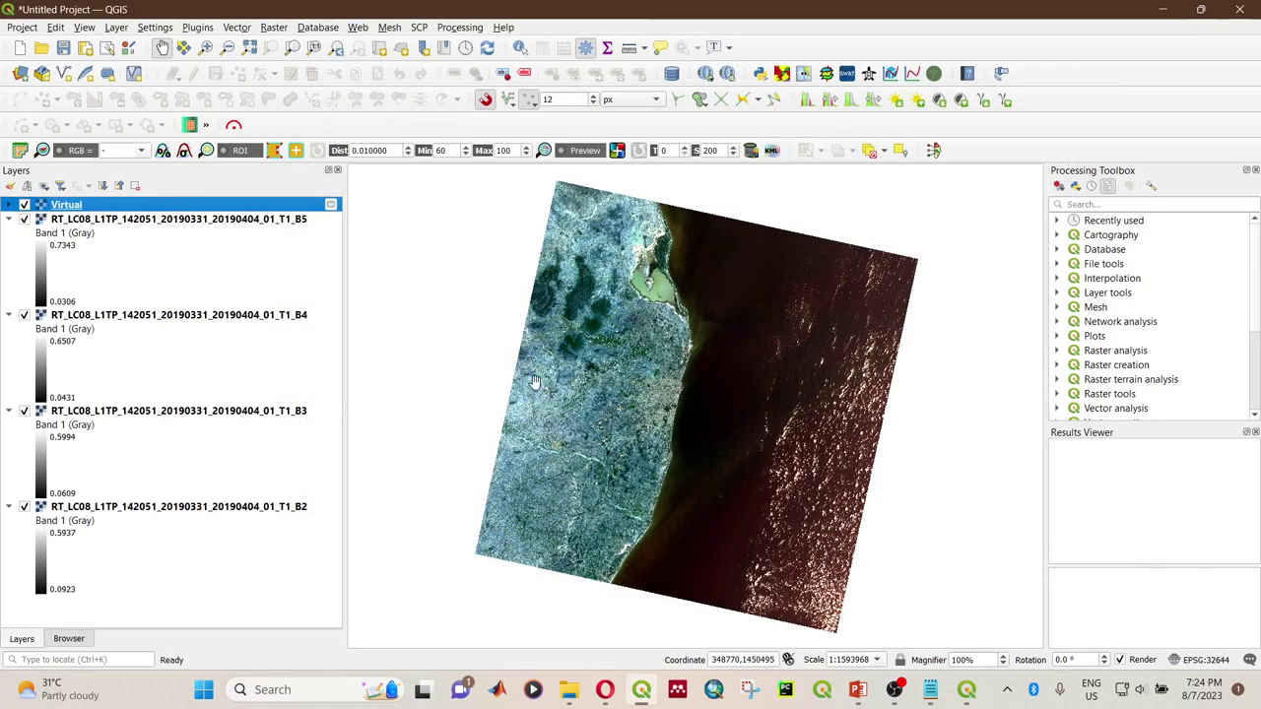
# Step: Render the new virtual raster as multiband color with Band 4 as red, Band 3 as green and Band 2 as blue
pyautogui.doubleClick(95, 205)
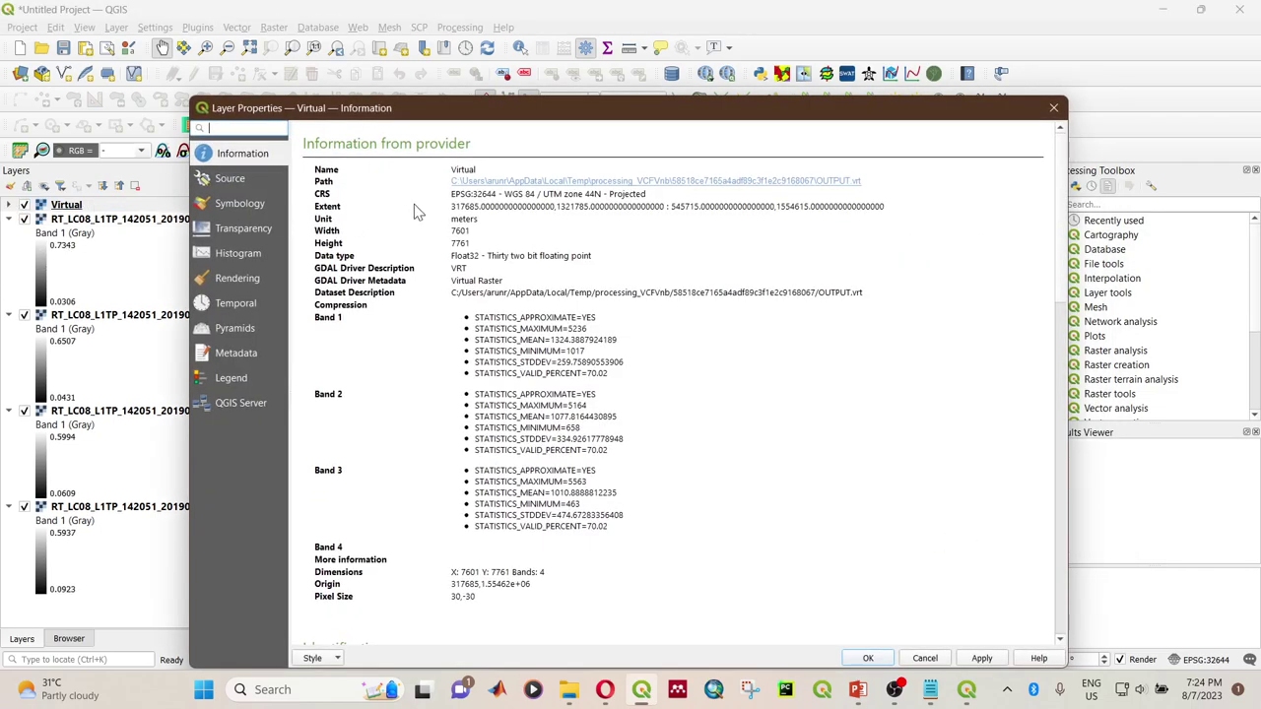
pyautogui.click(261, 205)
pyautogui.click(380, 156)
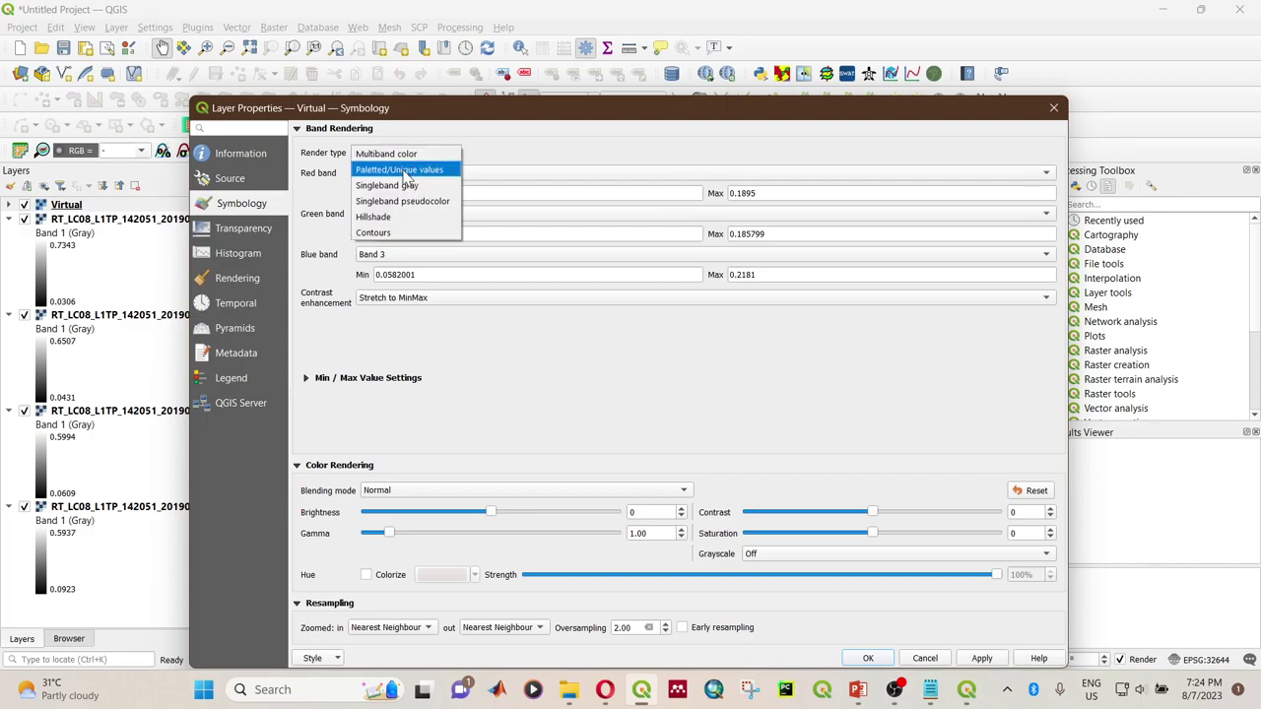
pyautogui.click(394, 154)
pyautogui.click(404, 174)
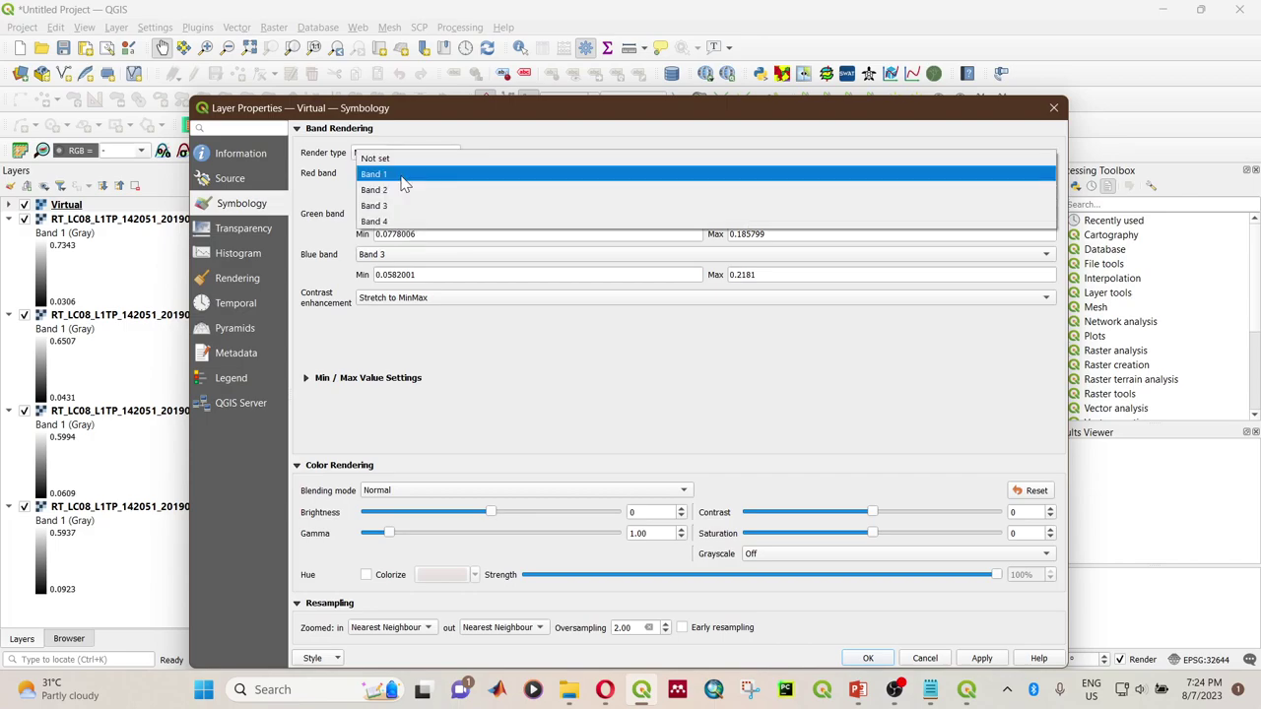
pyautogui.click(402, 222)
pyautogui.click(404, 213)
pyautogui.click(398, 237)
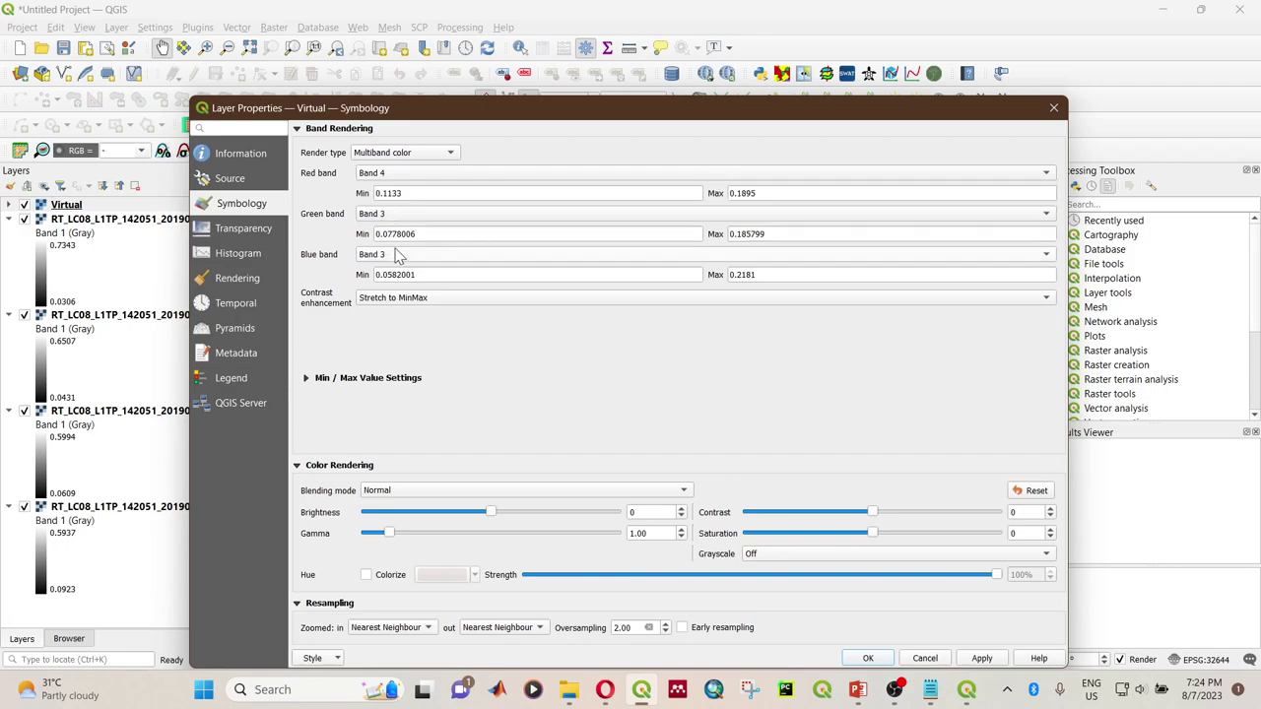
pyautogui.click(396, 258)
pyautogui.click(394, 240)
pyautogui.click(869, 658)
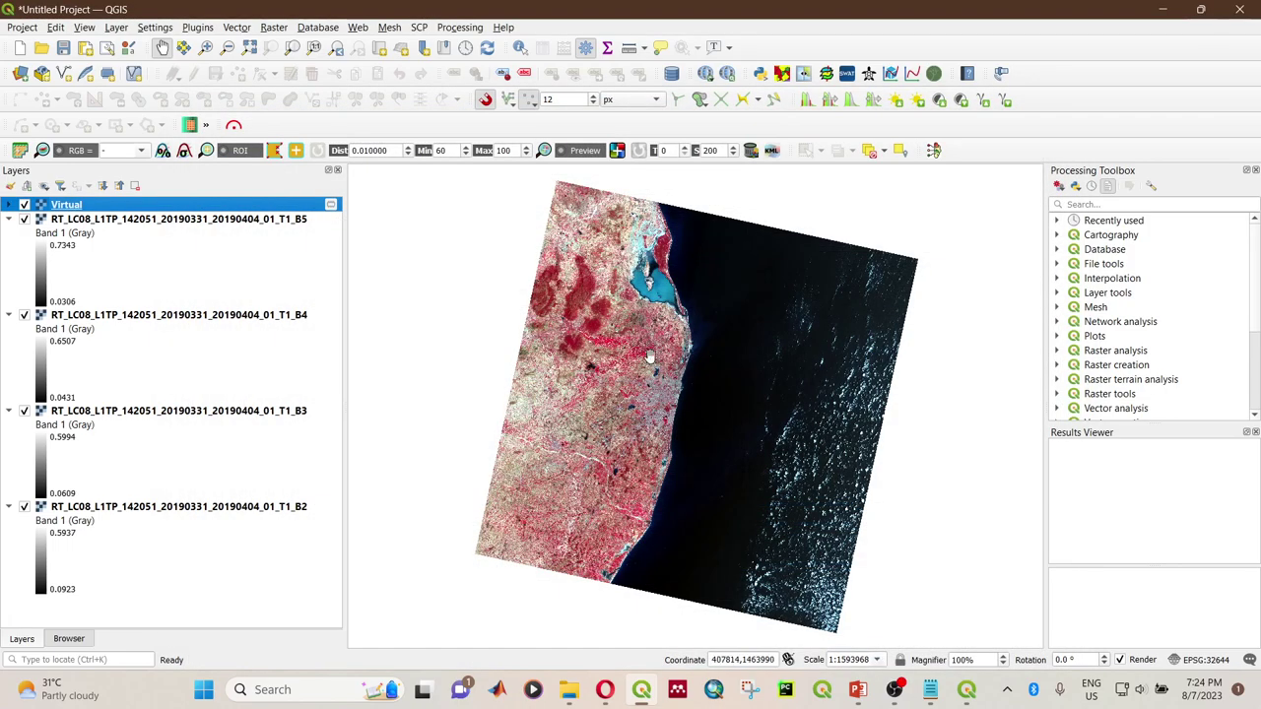
pyautogui.scroll(1, 650, 362)
# Step: Add the original LC08 band files B2, B3, B4 and B5 from the Landsat8 folder in File Explorer to the QGIS project
pyautogui.moveTo(570, 694)
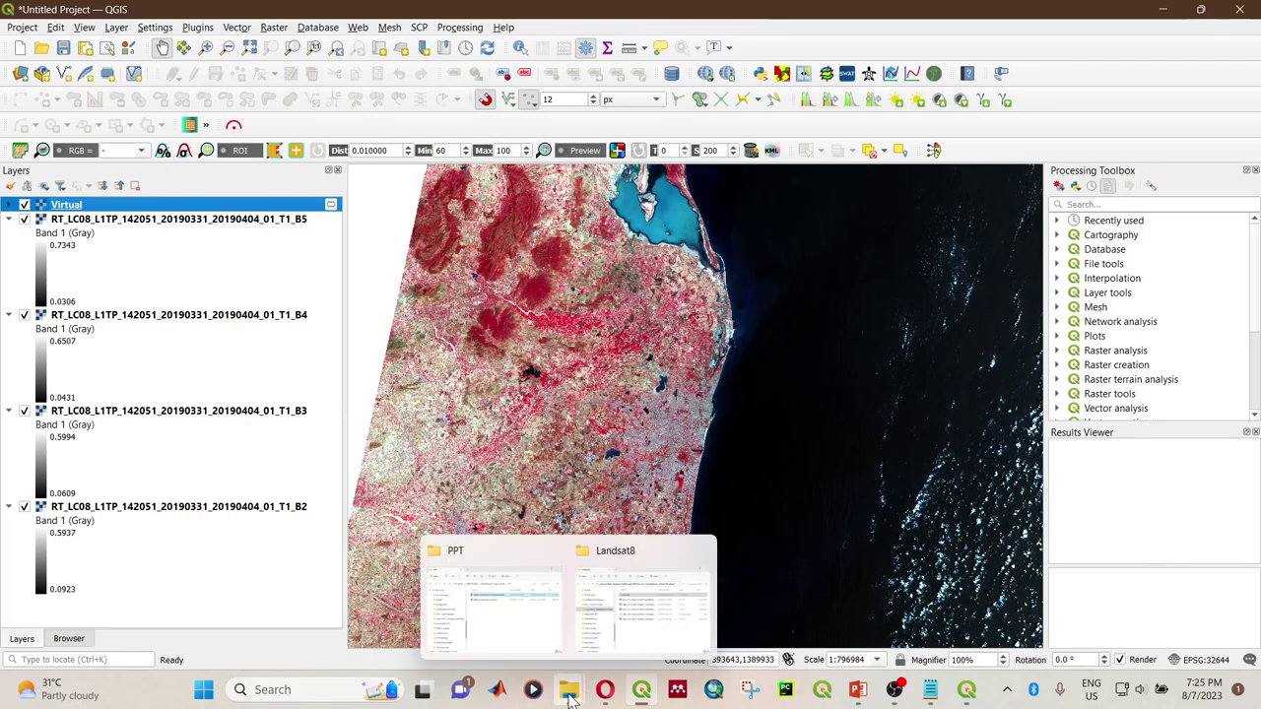
pyautogui.click(632, 621)
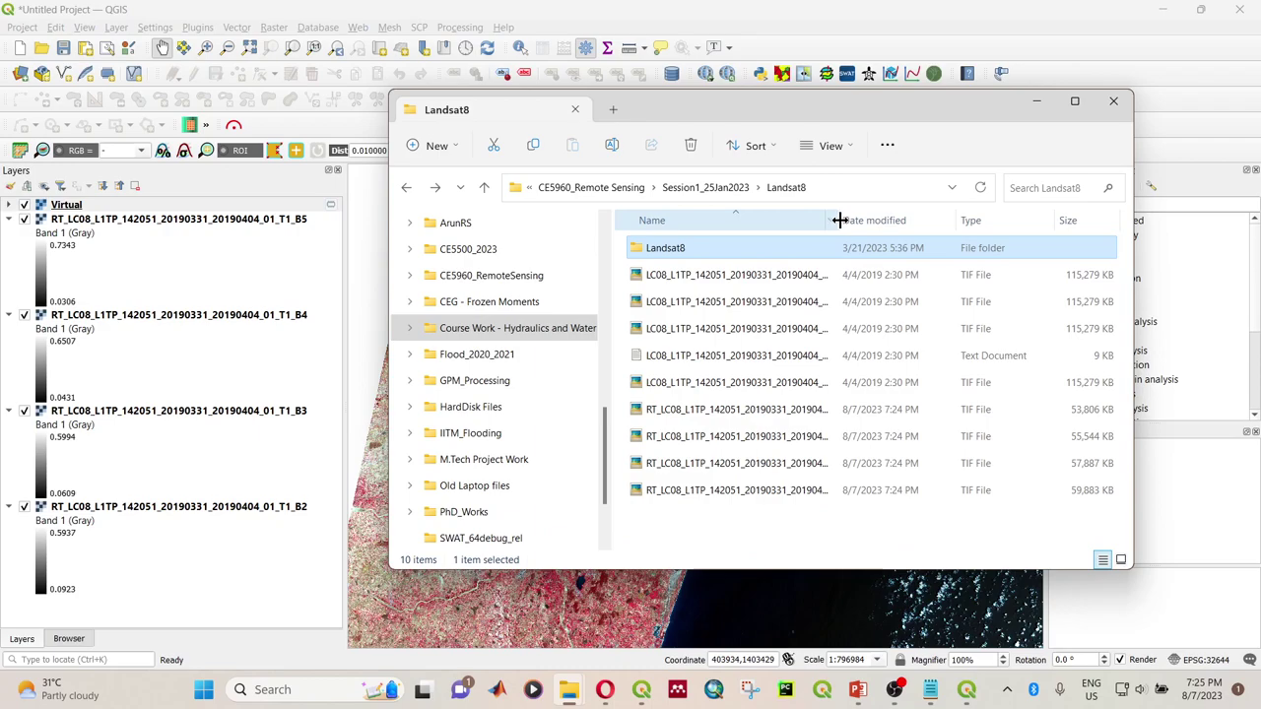
pyautogui.moveTo(838, 220); pyautogui.dragTo(971, 221)
pyautogui.click(870, 278)
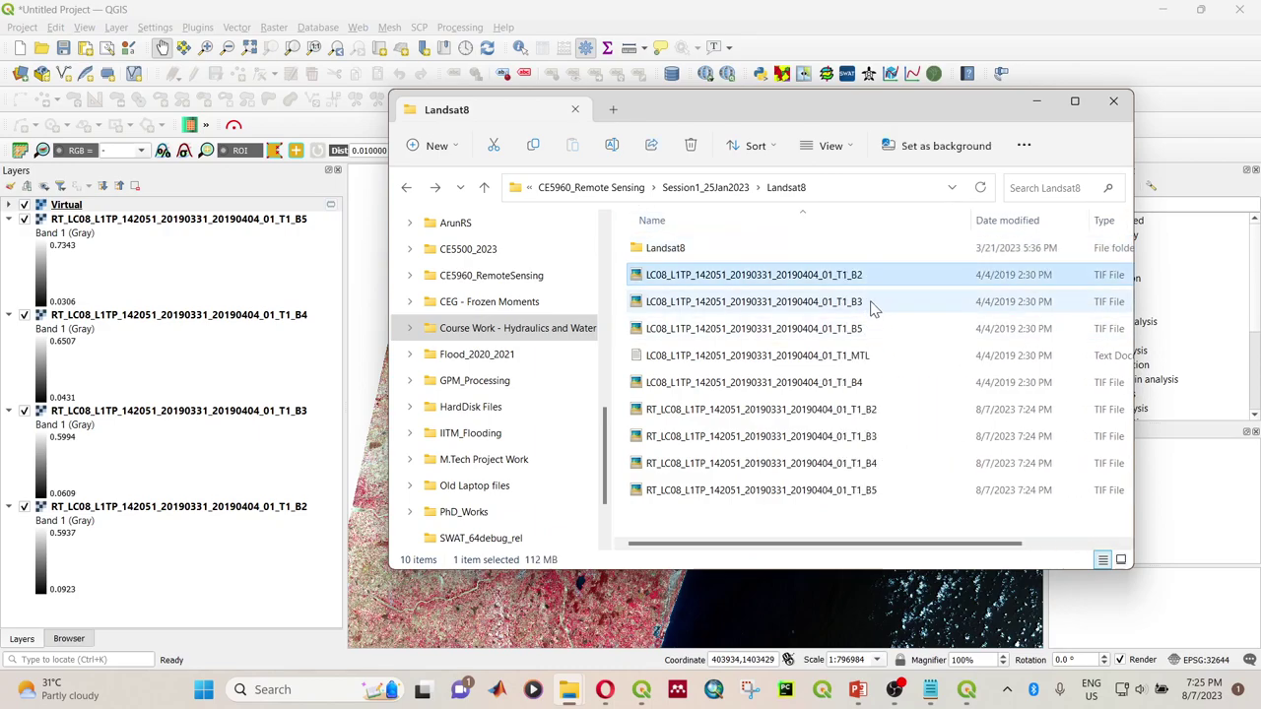
pyautogui.keyDown('ctrl'); pyautogui.click(872, 306); pyautogui.keyUp('ctrl')
pyautogui.keyDown('ctrl'); pyautogui.click(862, 328); pyautogui.keyUp('ctrl')
pyautogui.keyDown('ctrl'); pyautogui.click(855, 382); pyautogui.keyUp('ctrl')
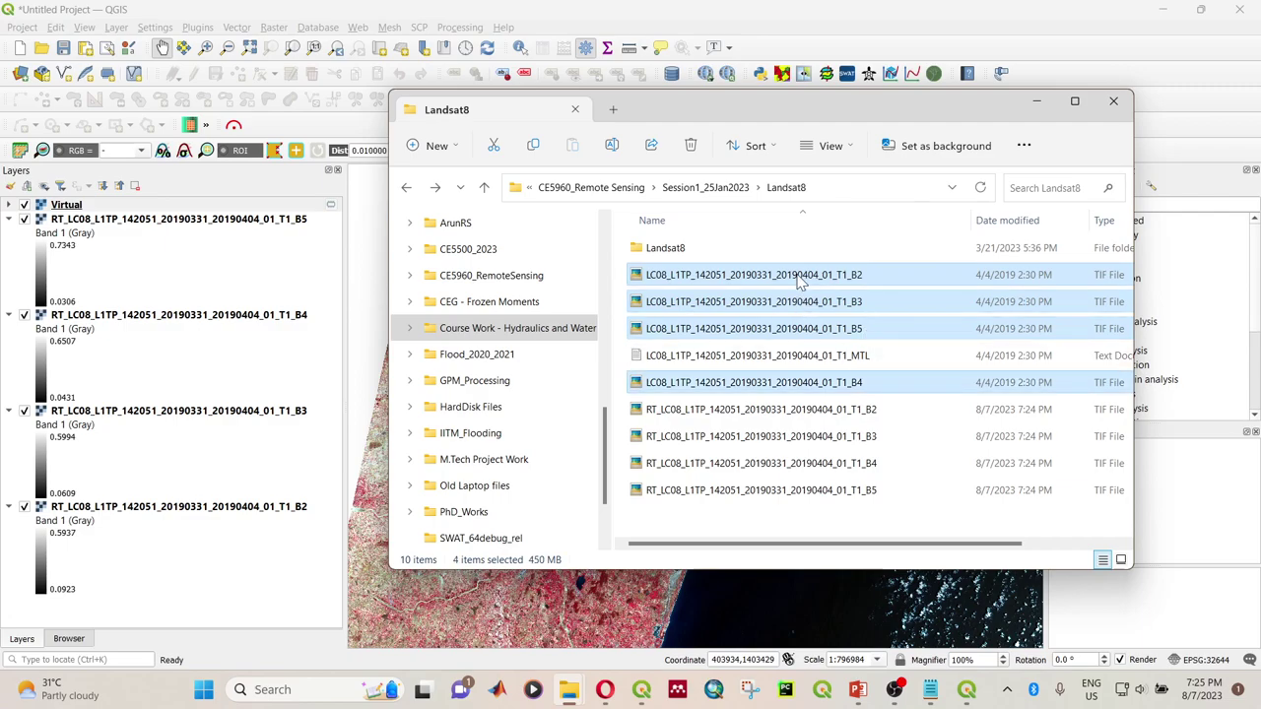
pyautogui.moveTo(801, 281); pyautogui.dragTo(197, 374)
pyautogui.click(226, 207)
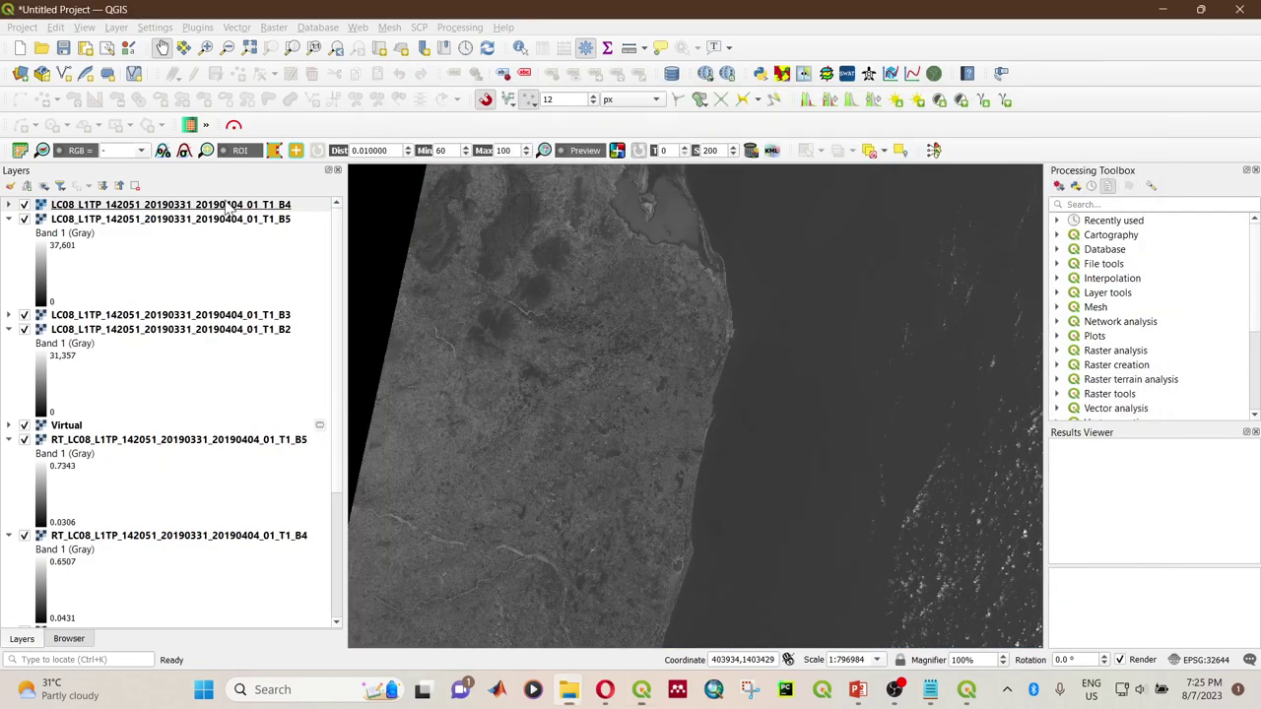
# Step: Build a second virtual raster from the original LC08 bands B2 to B5 only, with each file in a separate band
pyautogui.click(274, 28)
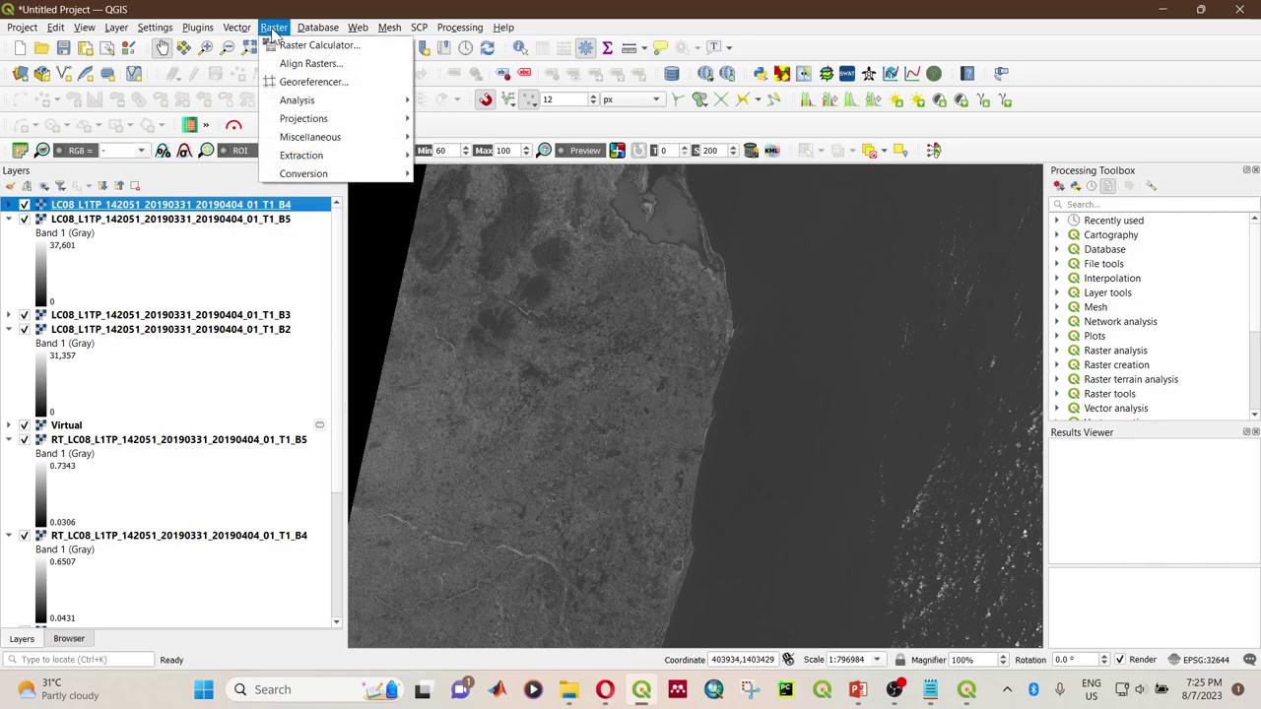
pyautogui.moveTo(374, 136)
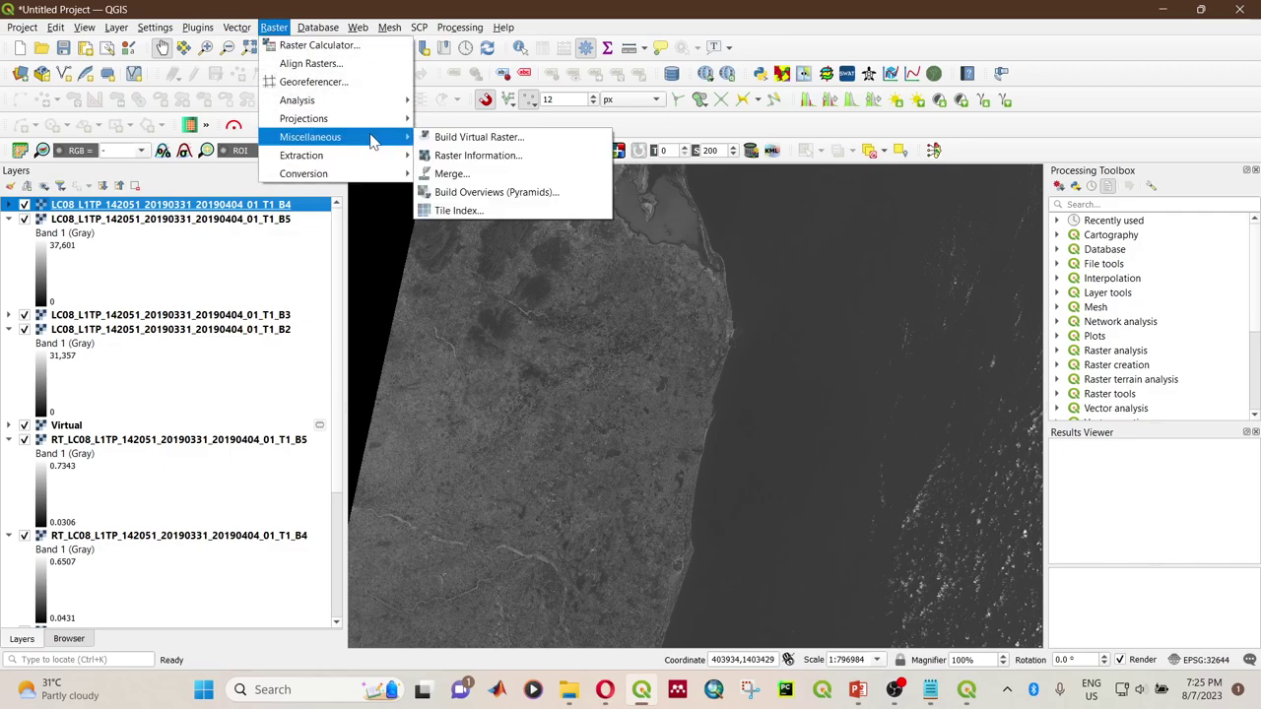
pyautogui.click(459, 140)
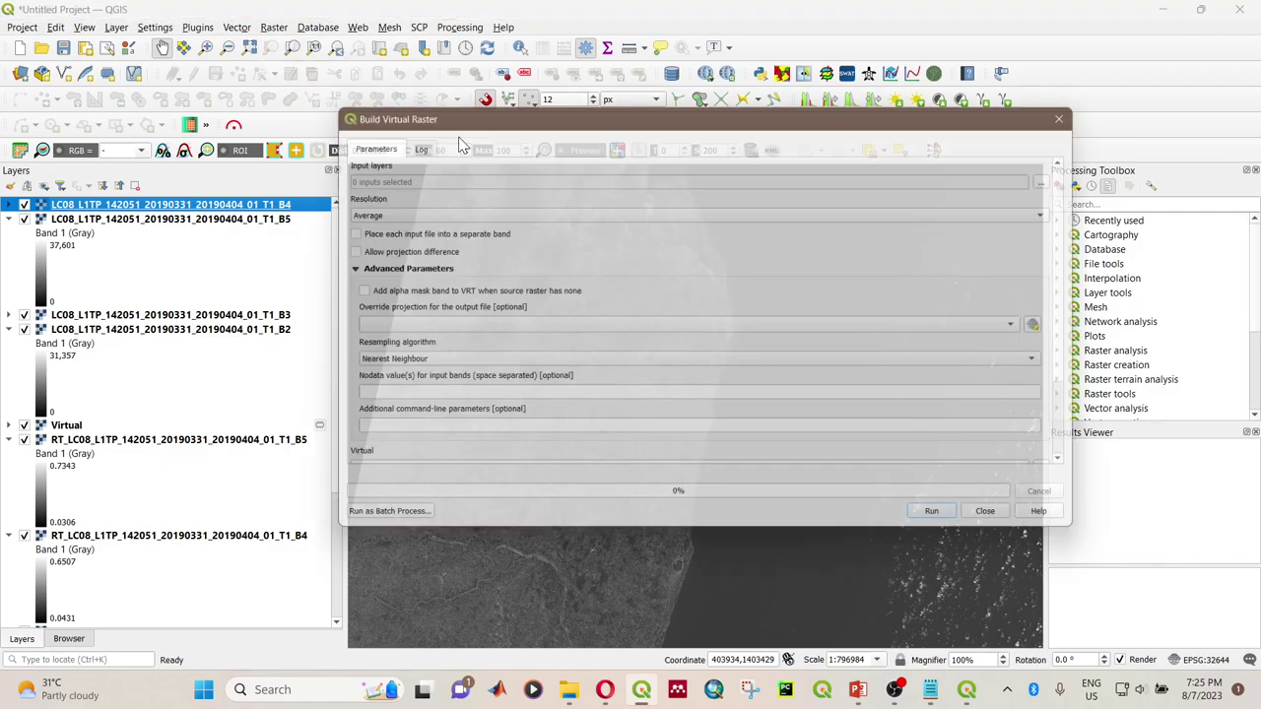
pyautogui.click(1065, 175)
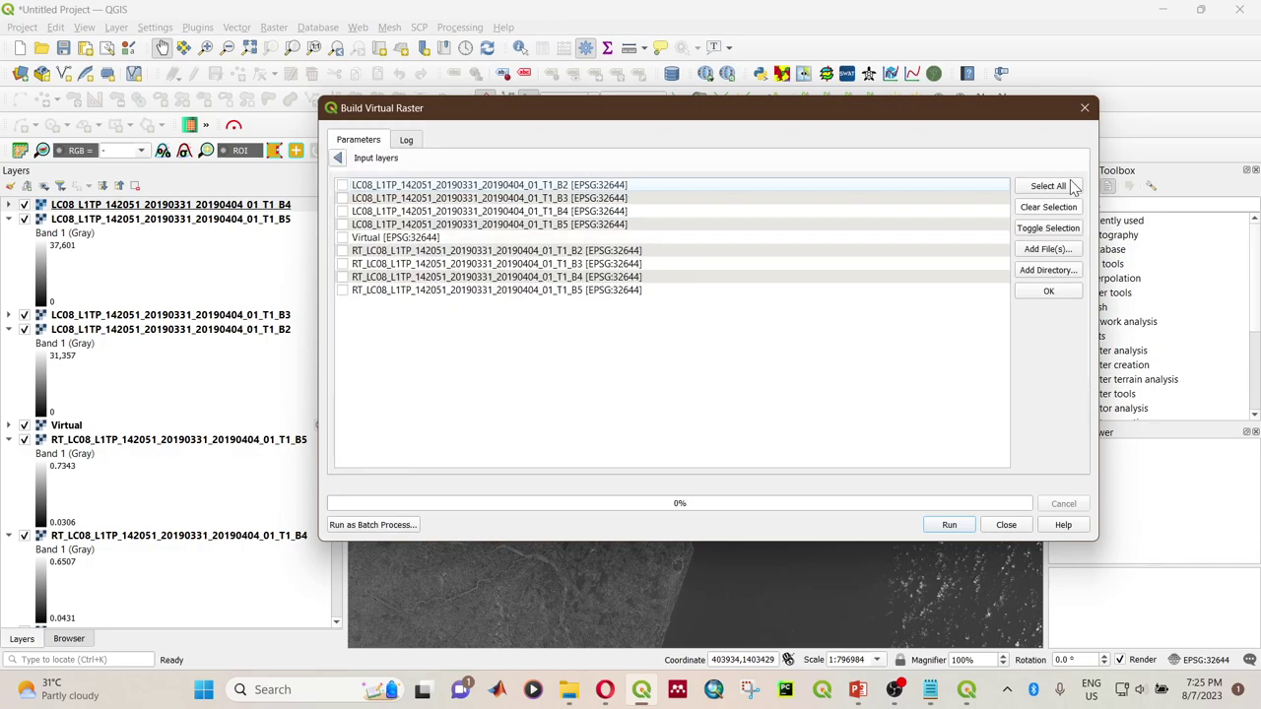
pyautogui.click(343, 224)
pyautogui.click(1050, 291)
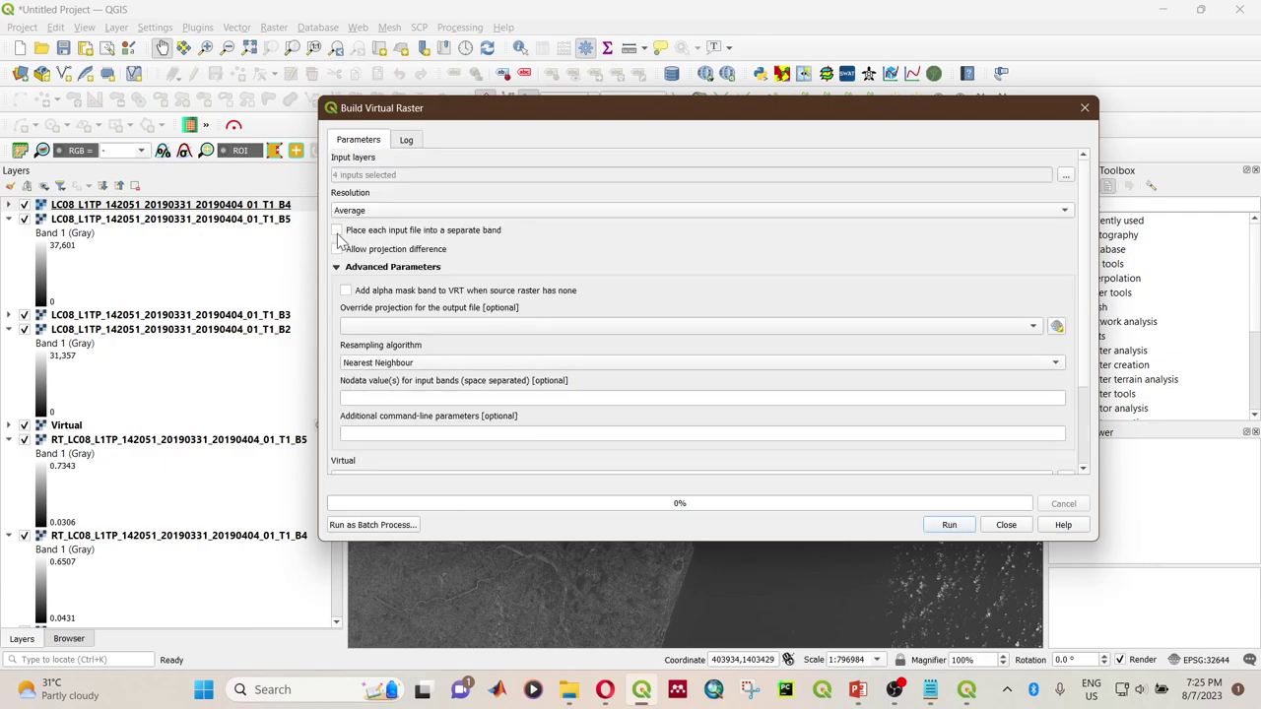
pyautogui.click(947, 525)
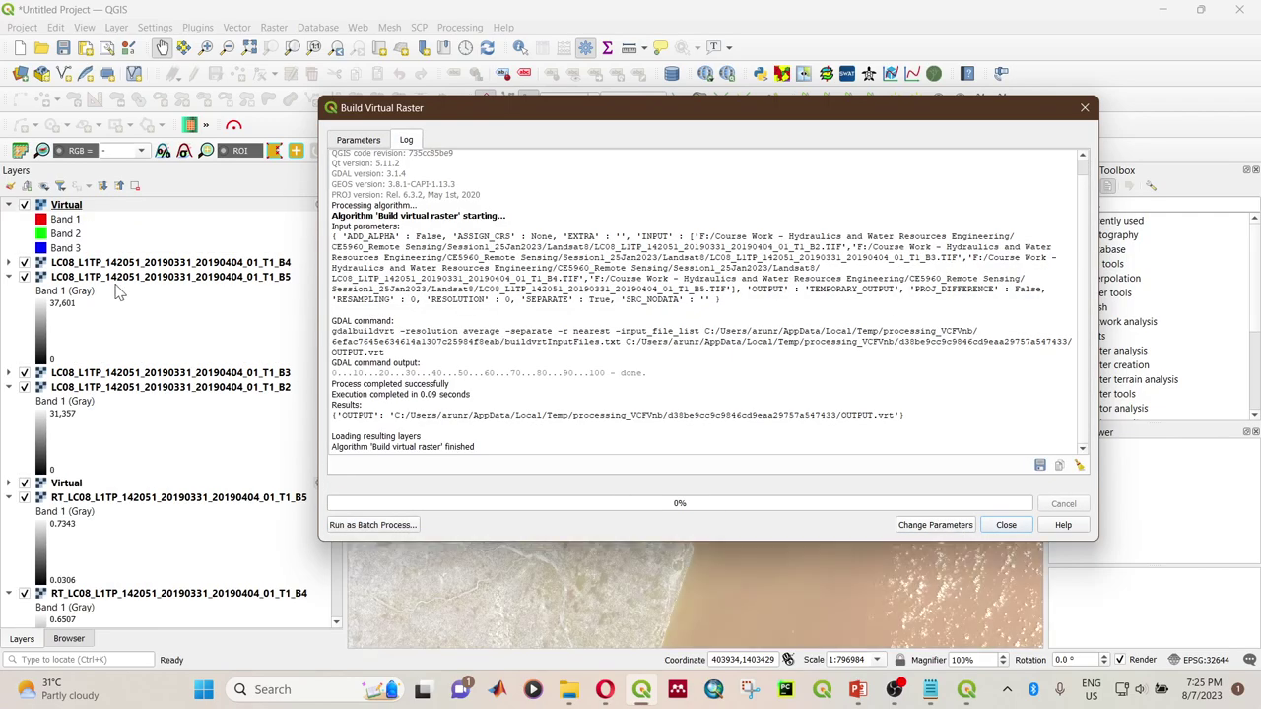
pyautogui.click(1084, 108)
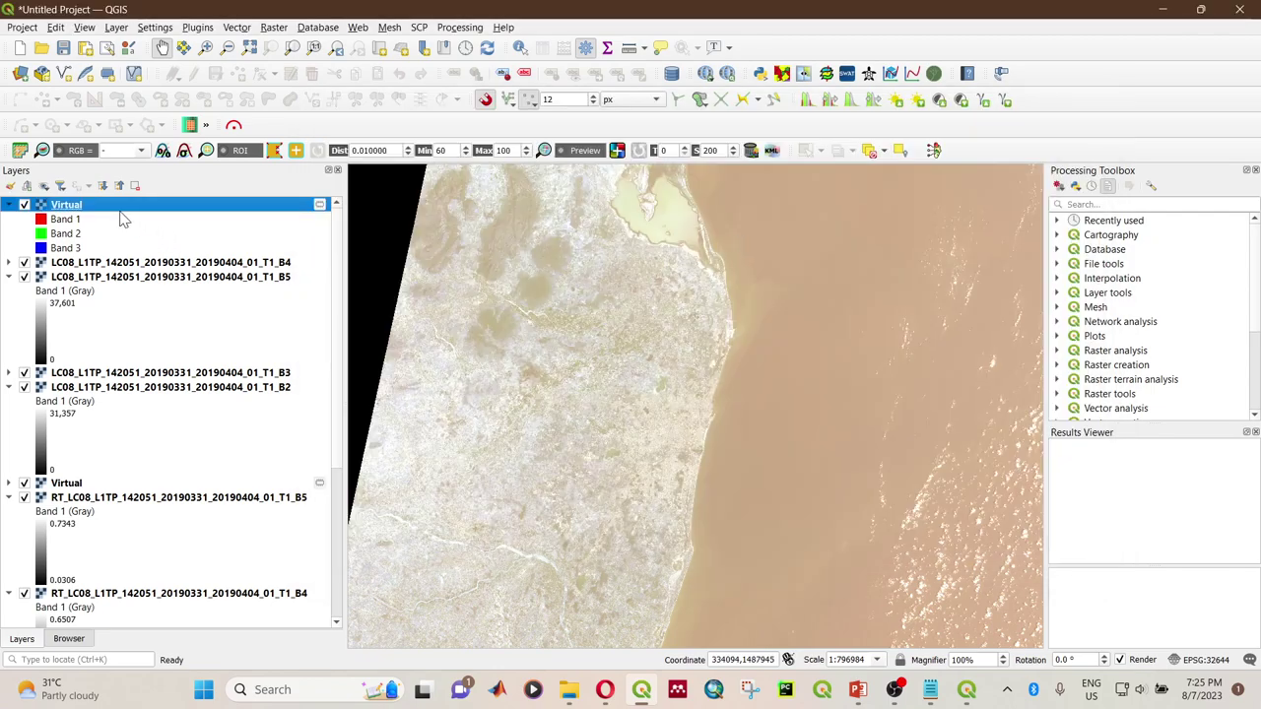
# Step: Set the second virtual raster's color composite to Band 4 for red, Band 3 for green and Band 2 for blue
pyautogui.doubleClick(101, 211)
pyautogui.click(408, 175)
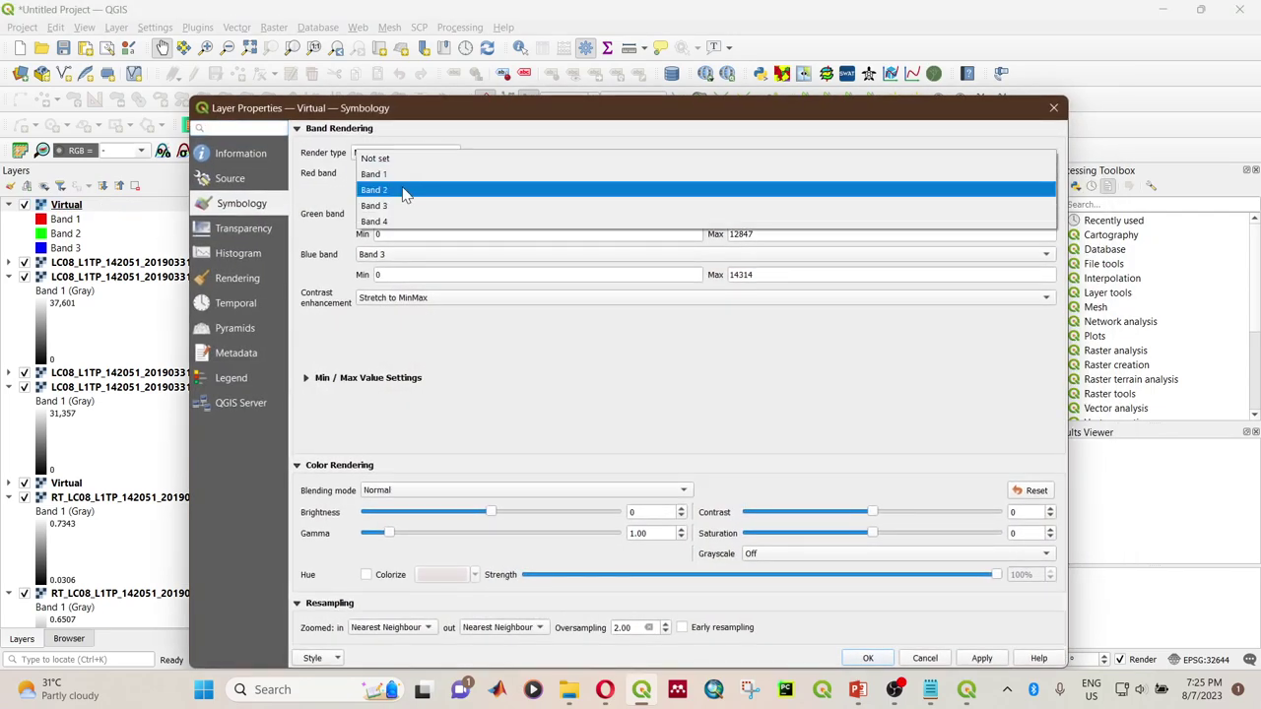
pyautogui.click(402, 222)
pyautogui.click(396, 215)
pyautogui.click(394, 231)
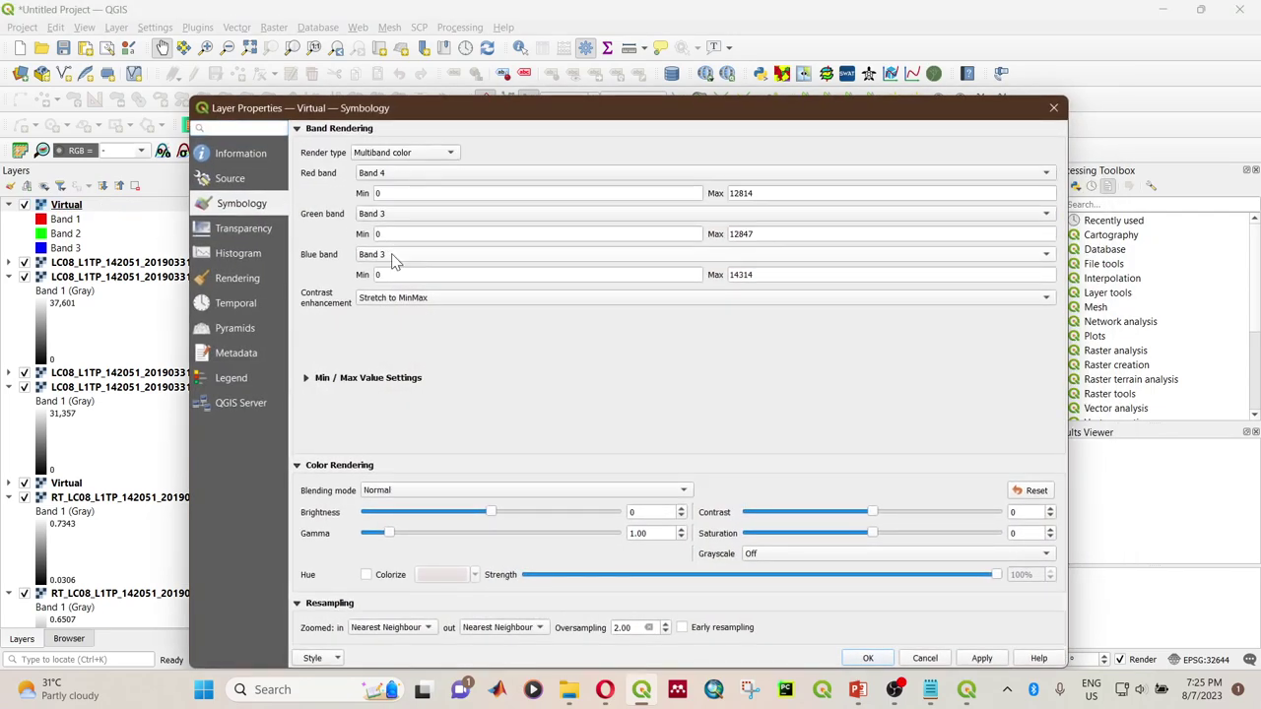
pyautogui.click(392, 254)
pyautogui.click(394, 239)
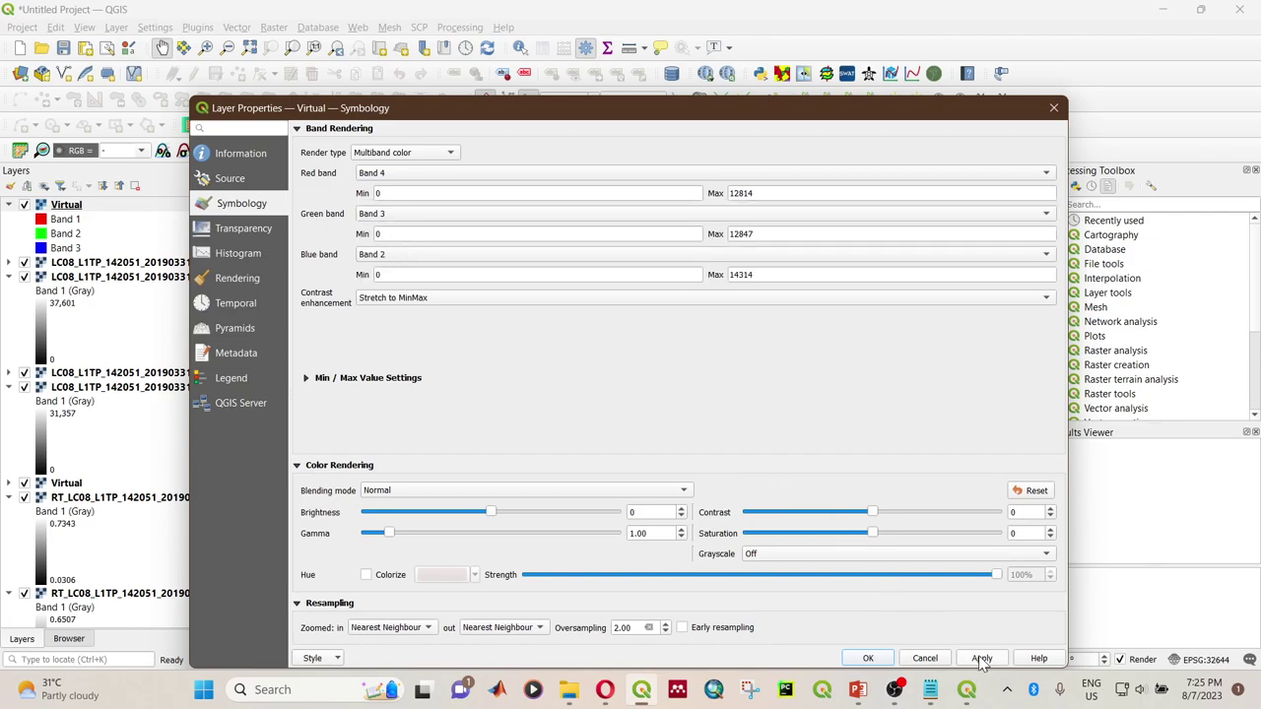
pyautogui.click(868, 658)
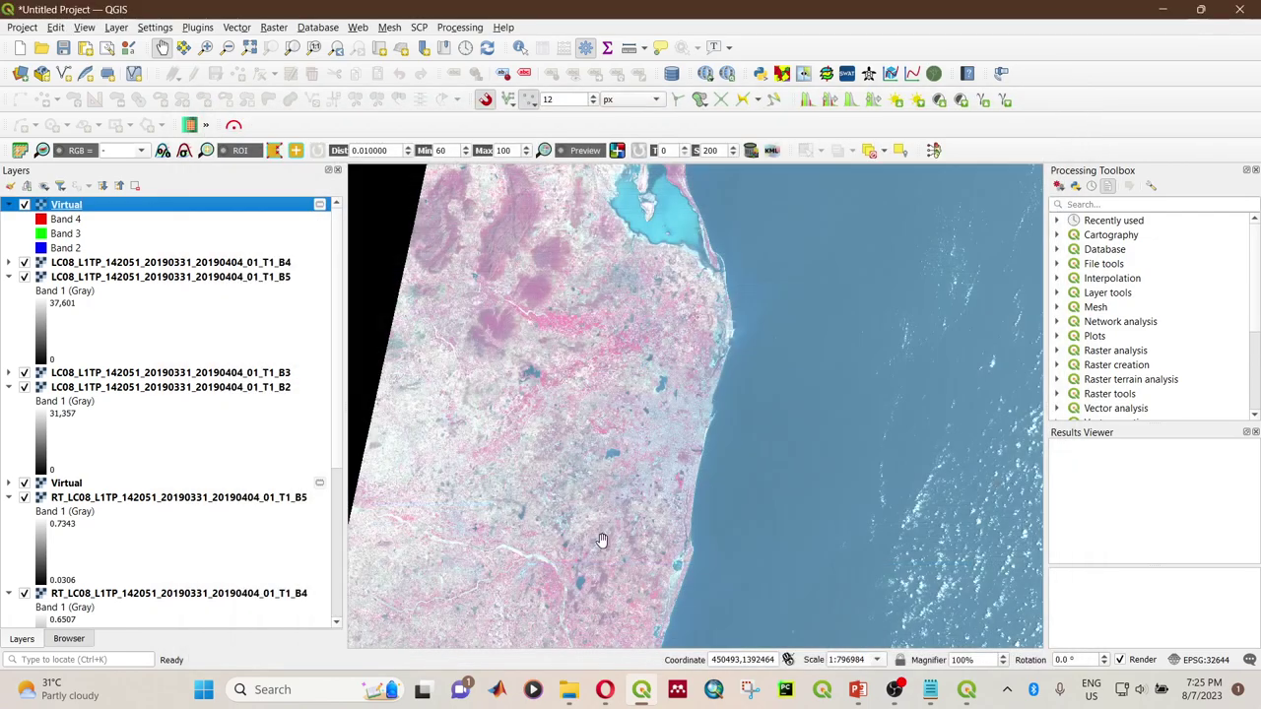
# Step: Hide the four original LC08 single-band layers B4, B5, B3 and B2
pyautogui.click(24, 262)
pyautogui.click(25, 277)
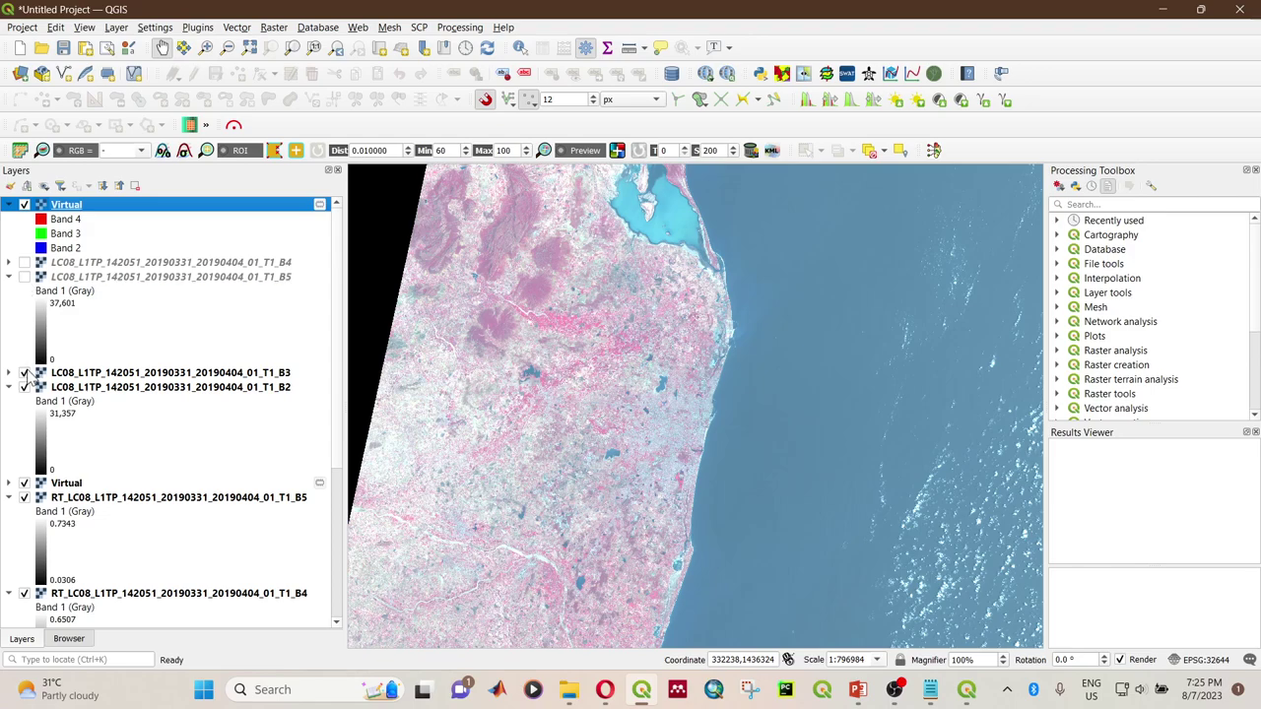
pyautogui.click(24, 372)
pyautogui.click(25, 387)
# Step: Hide the four RT_LC08 single-band layers B5, B4, B3 and B2
pyautogui.scroll(-3, 30, 390)
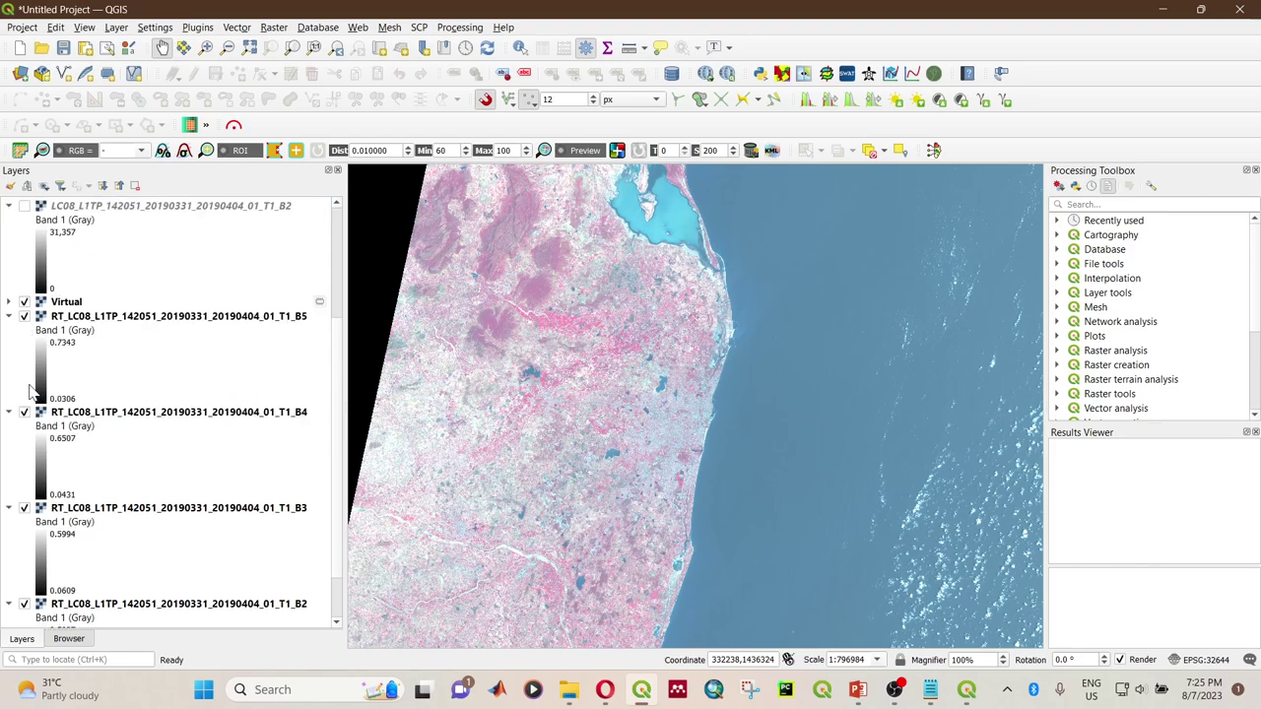
pyautogui.click(25, 316)
pyautogui.click(24, 412)
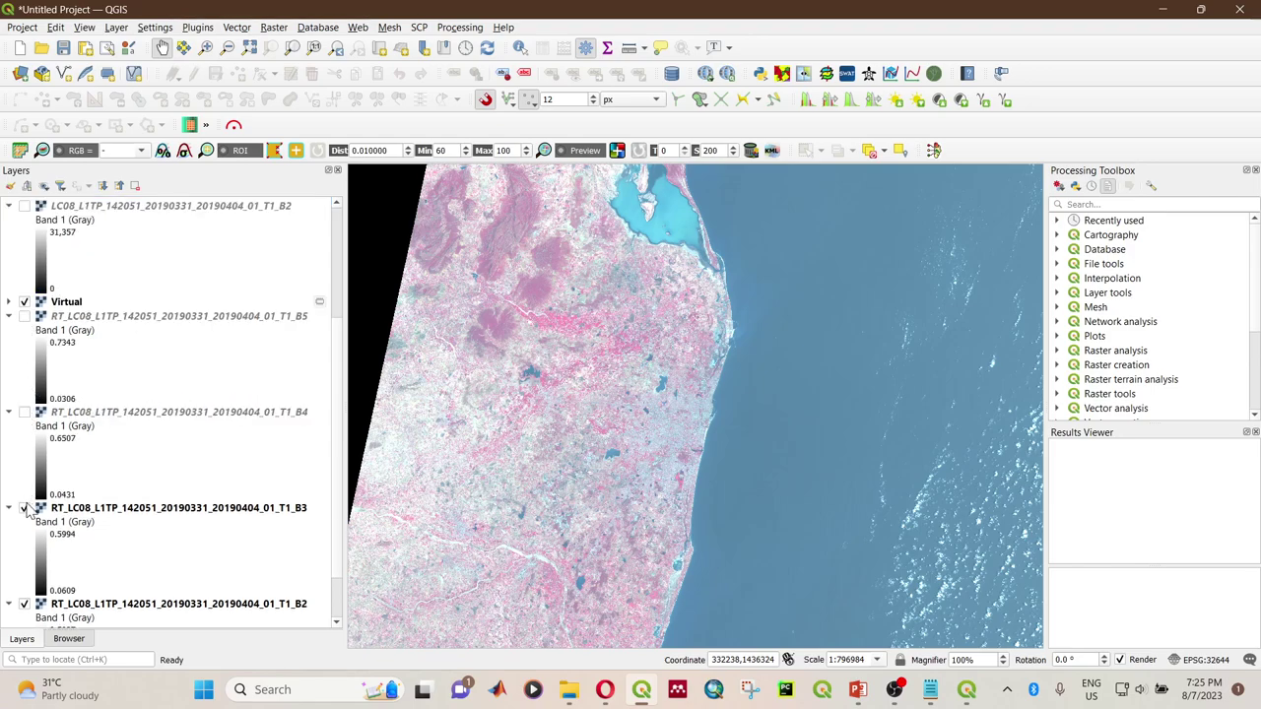
pyautogui.click(25, 509)
pyautogui.scroll(-1, 29, 511)
pyautogui.click(25, 539)
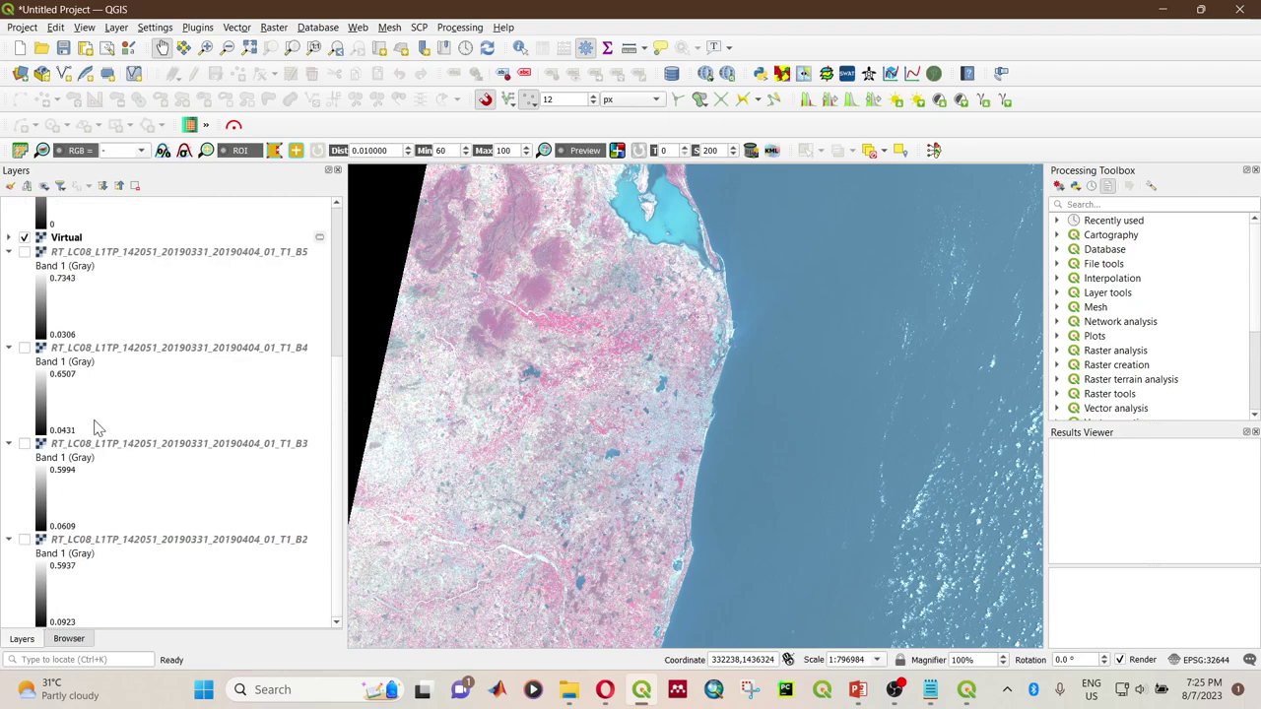
# Step: Hide the composite of the original bands and compare it with the RT composite beneath it over the full scene
pyautogui.scroll(4, 96, 426)
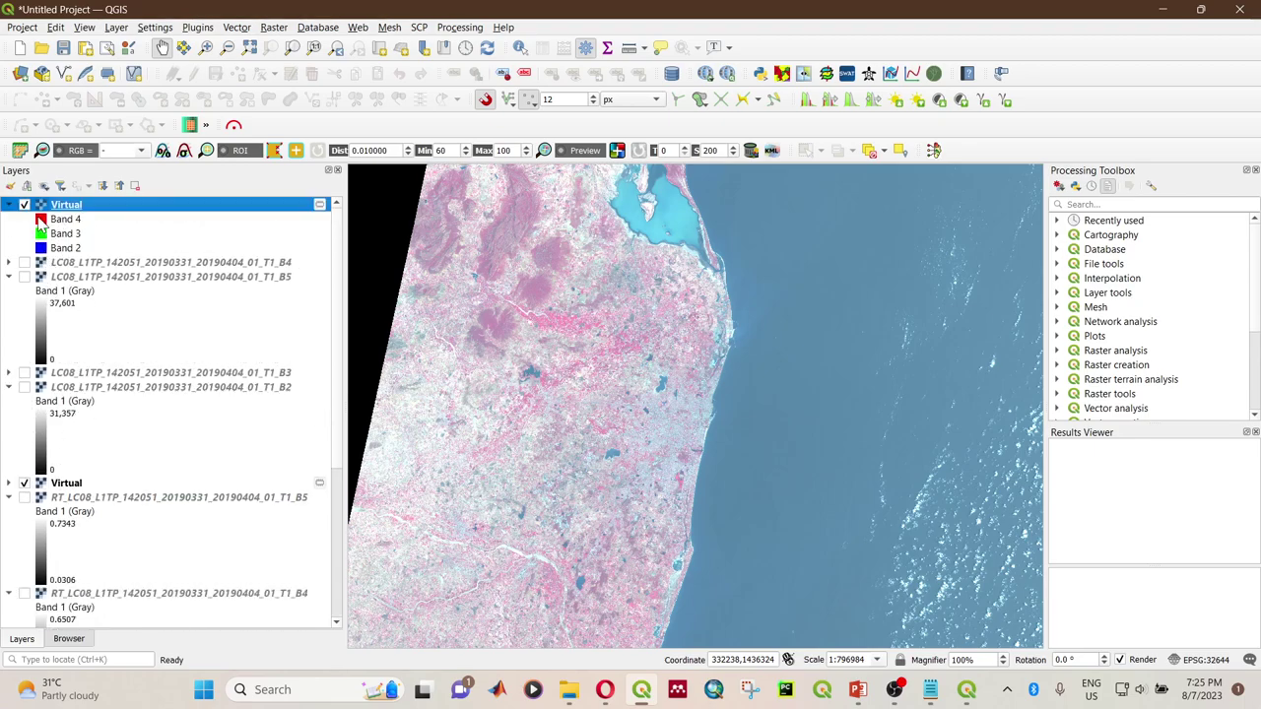
pyautogui.scroll(-1, 778, 372)
pyautogui.moveTo(783, 371); pyautogui.dragTo(732, 376)
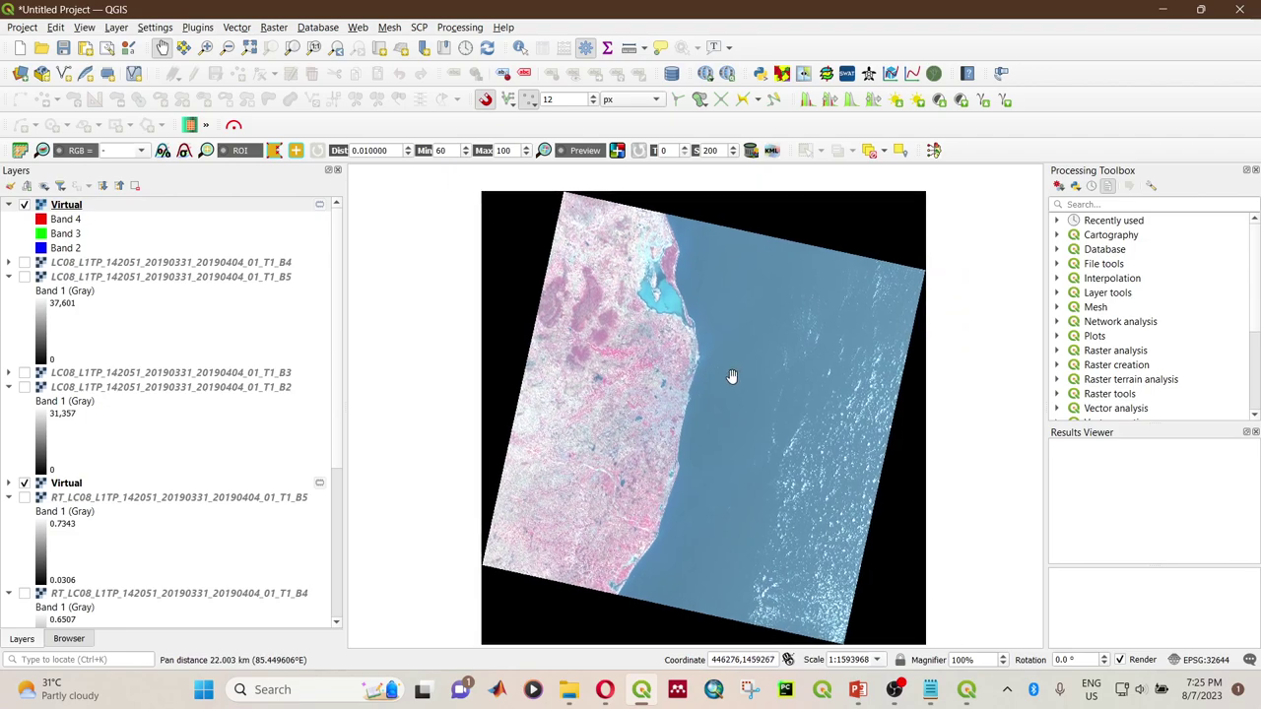
pyautogui.click(25, 205)
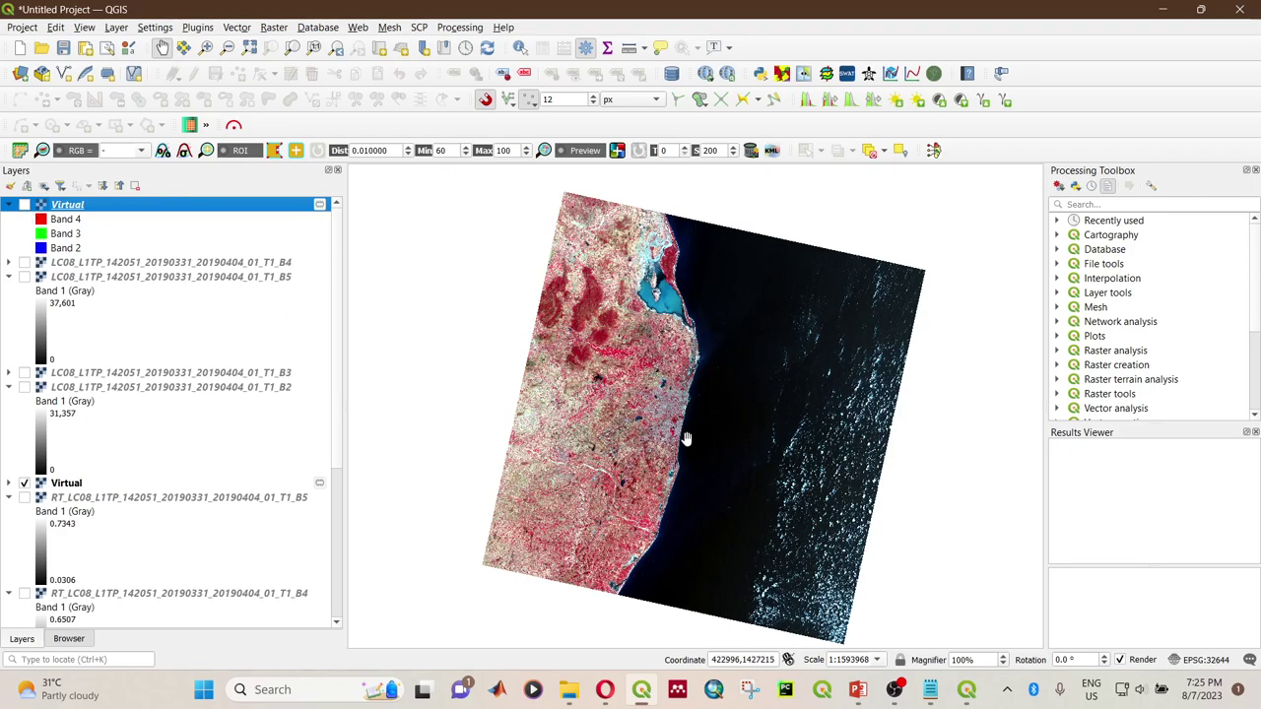
pyautogui.scroll(1, 653, 451)
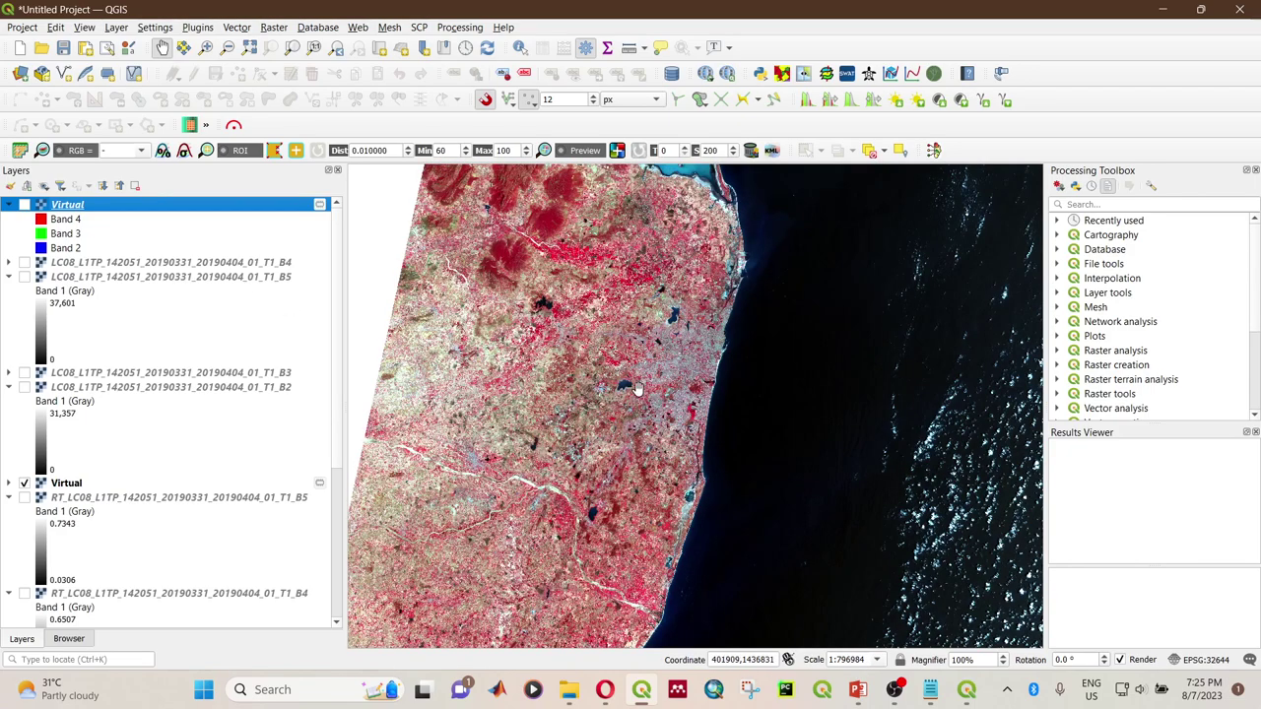
pyautogui.scroll(1, 638, 392)
pyautogui.scroll(-2, 639, 390)
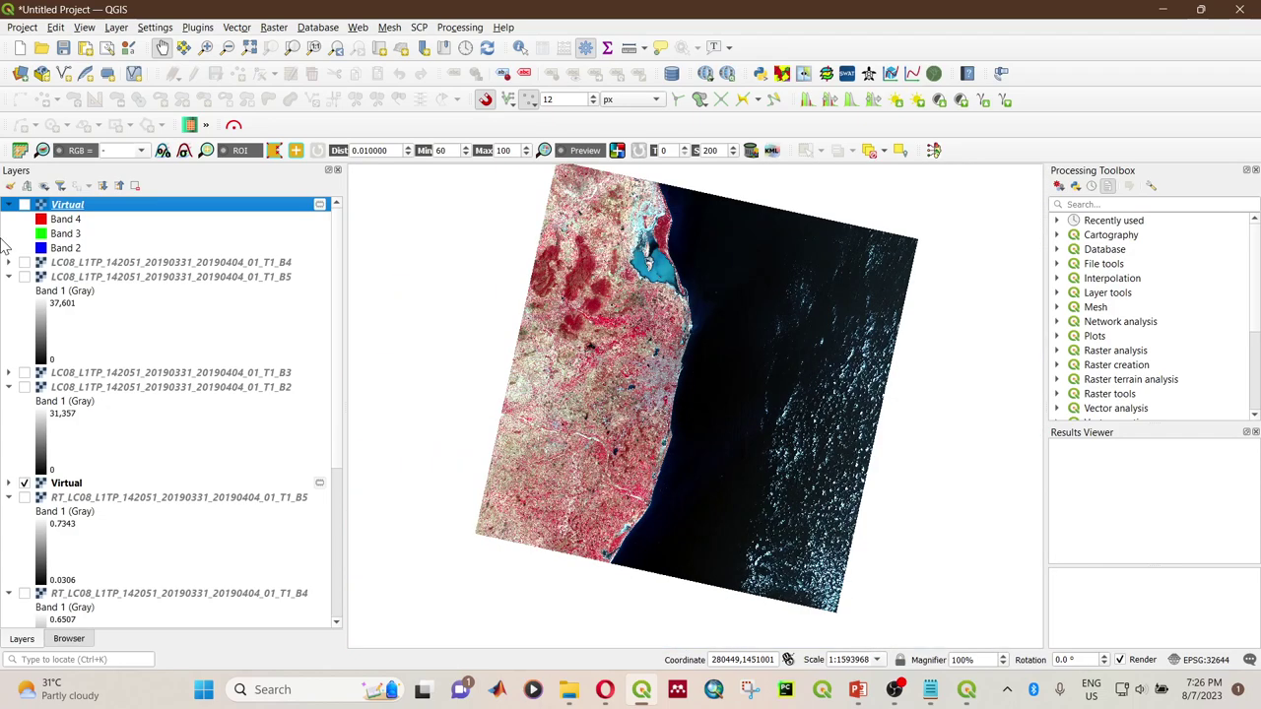
# Step: Toggle the composite of the original bands on and off over the RT composite, and inspect the coastal area up close
pyautogui.click(23, 205)
pyautogui.click(23, 205)
pyautogui.click(23, 205)
pyautogui.click(23, 205)
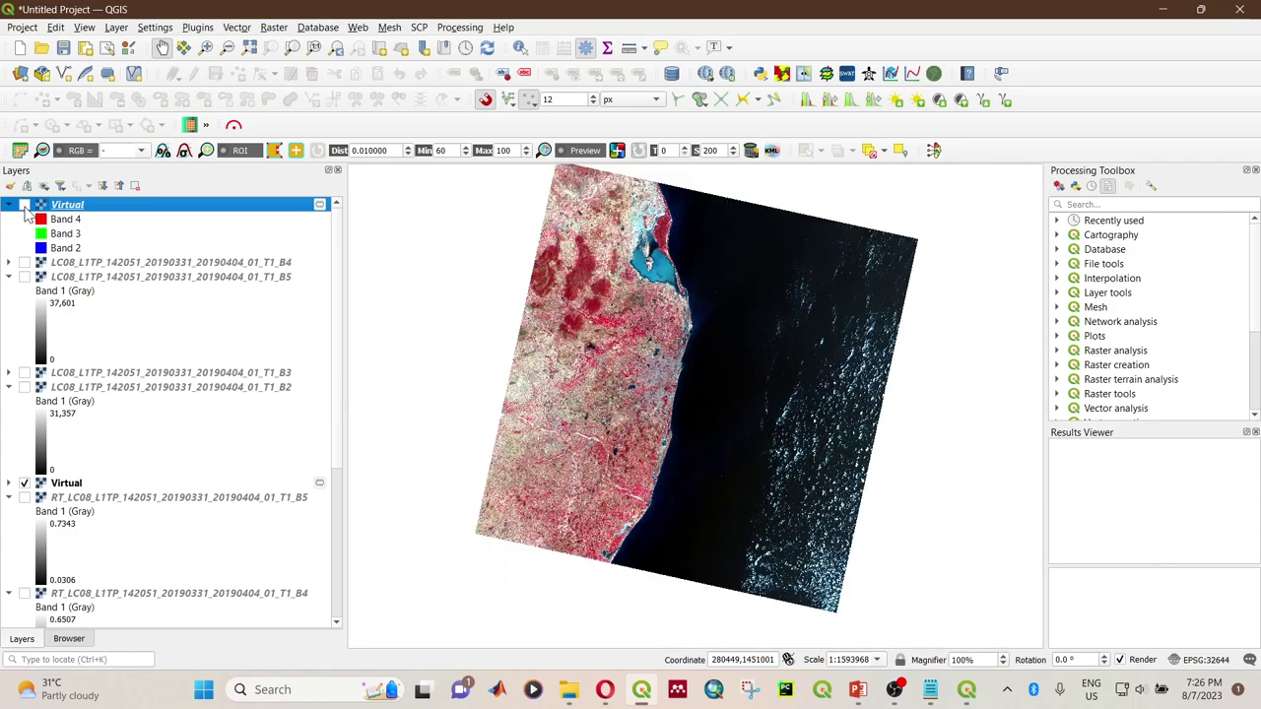
pyautogui.scroll(2, 648, 353)
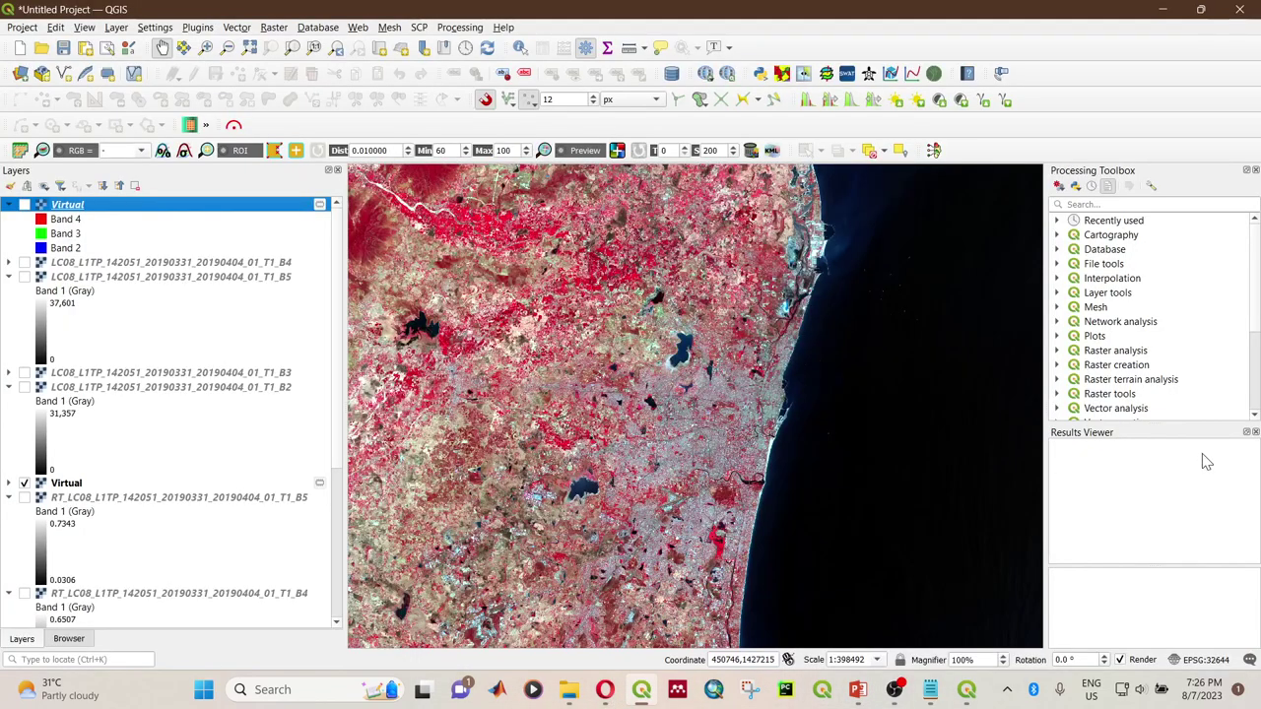
# Step: Switch to the Google Meet call in Opera, check its participant list, and return to QGIS
pyautogui.moveTo(855, 696)
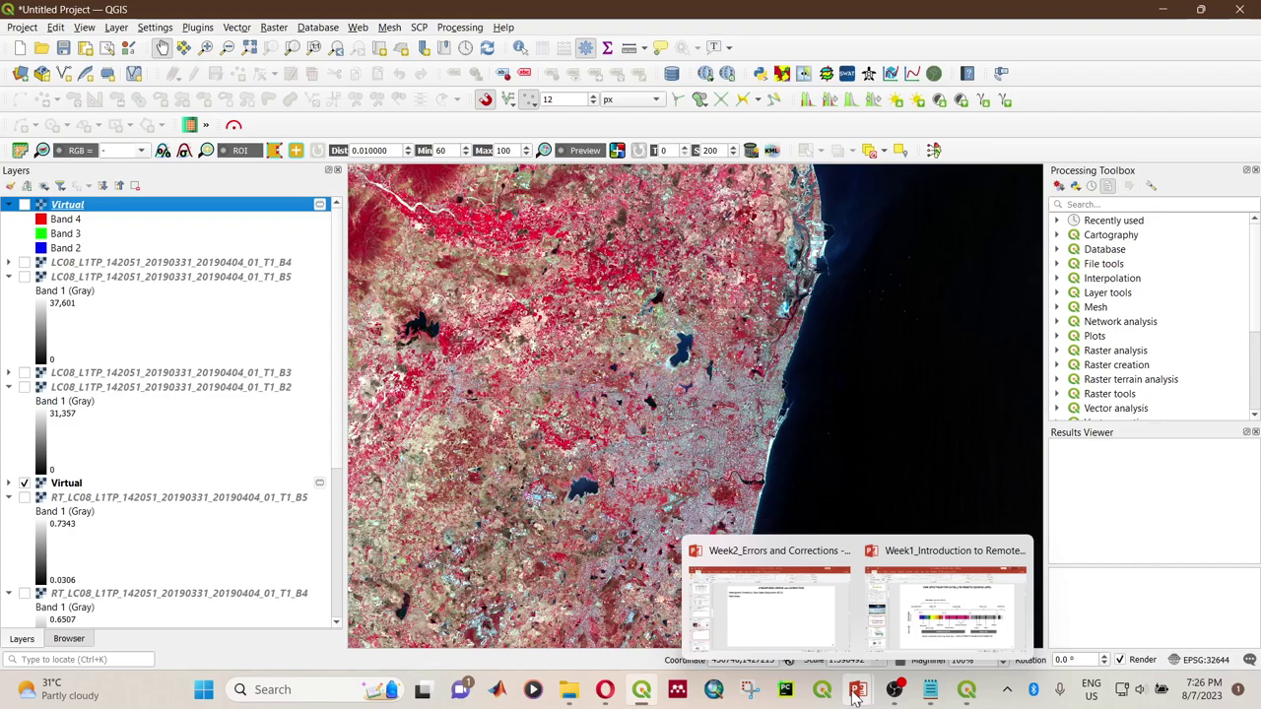
pyautogui.click(486, 611)
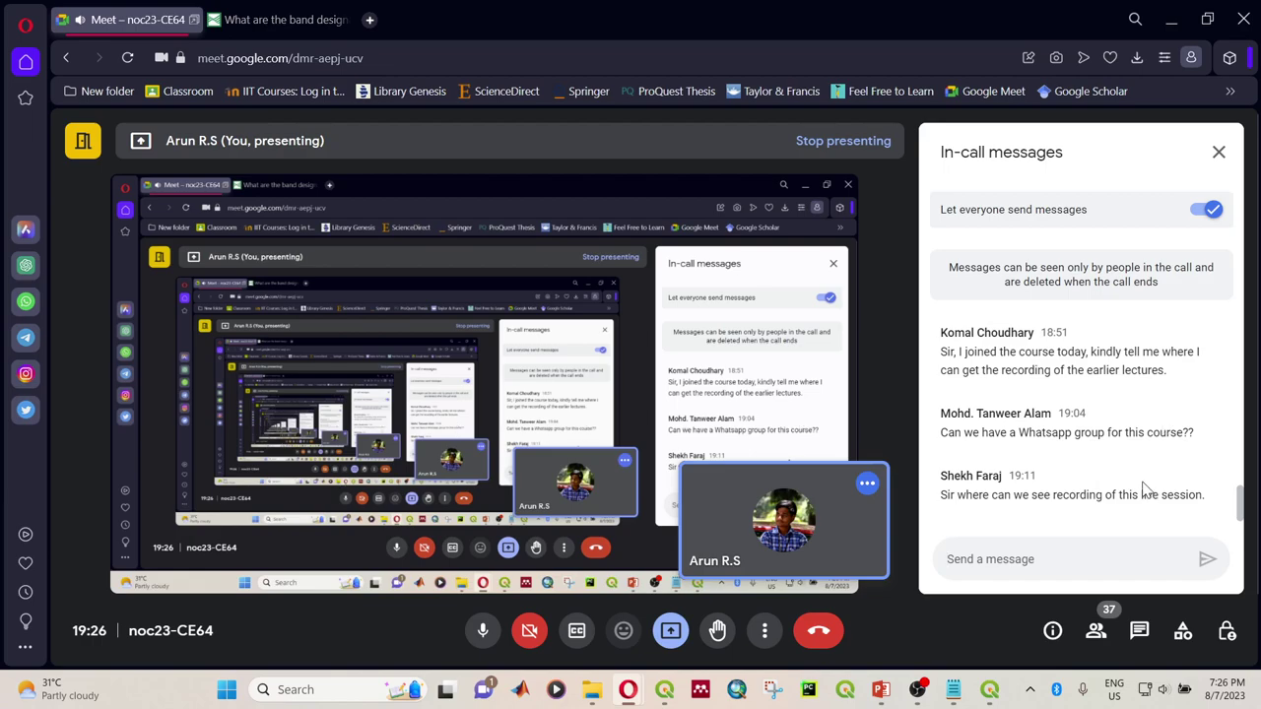
pyautogui.click(1096, 634)
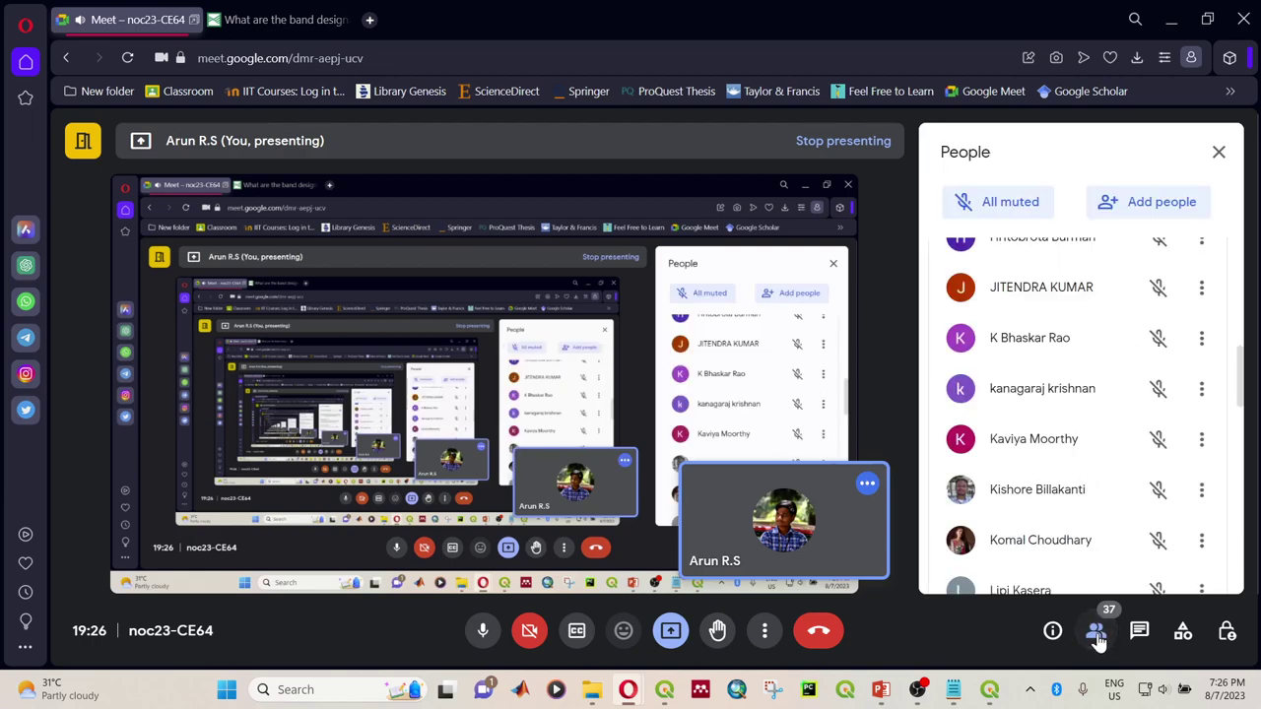
pyautogui.click(1098, 635)
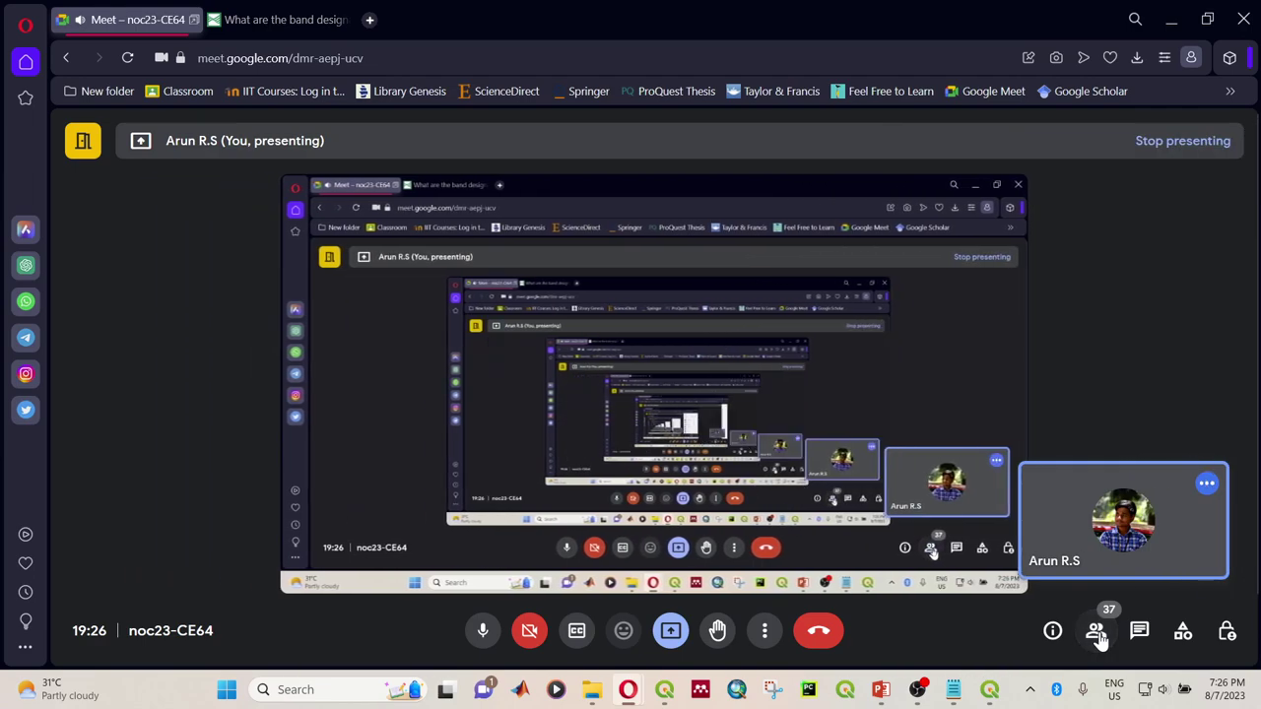
pyautogui.click(1099, 635)
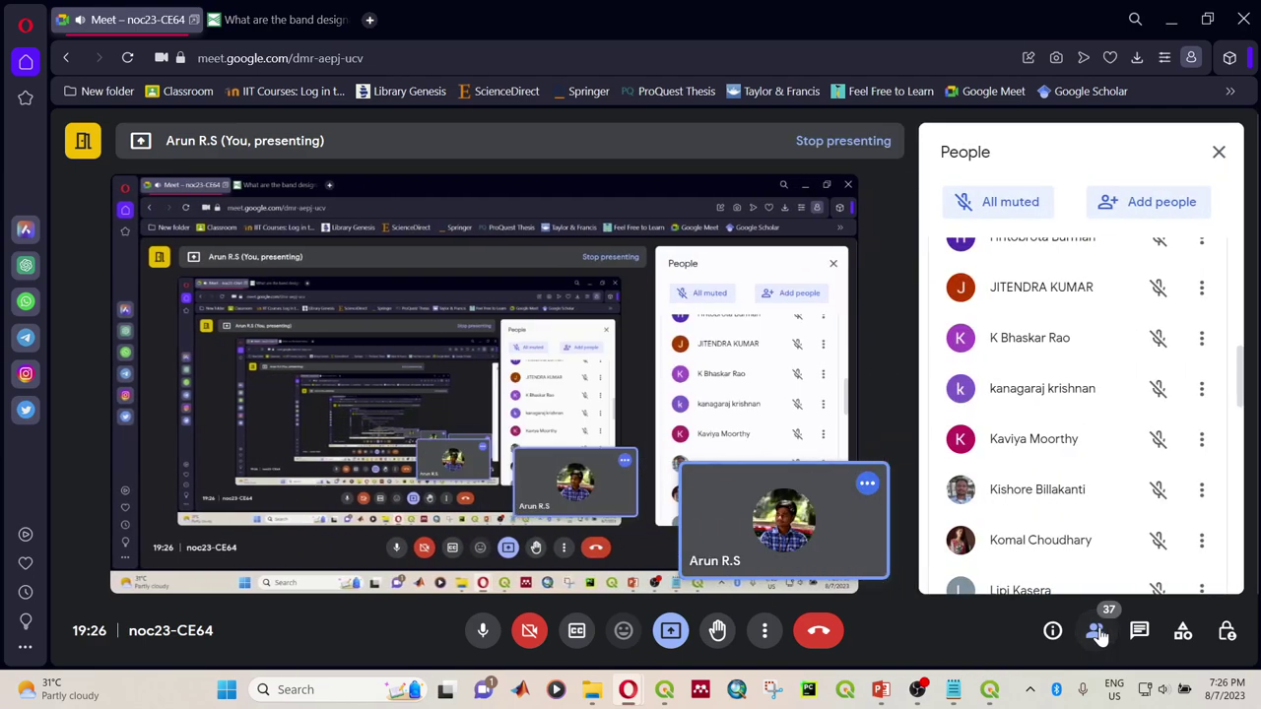
pyautogui.click(1171, 19)
# Step: Examine the RT composite over the full scene and at closer scale along the coast and inland
pyautogui.scroll(-2, 707, 381)
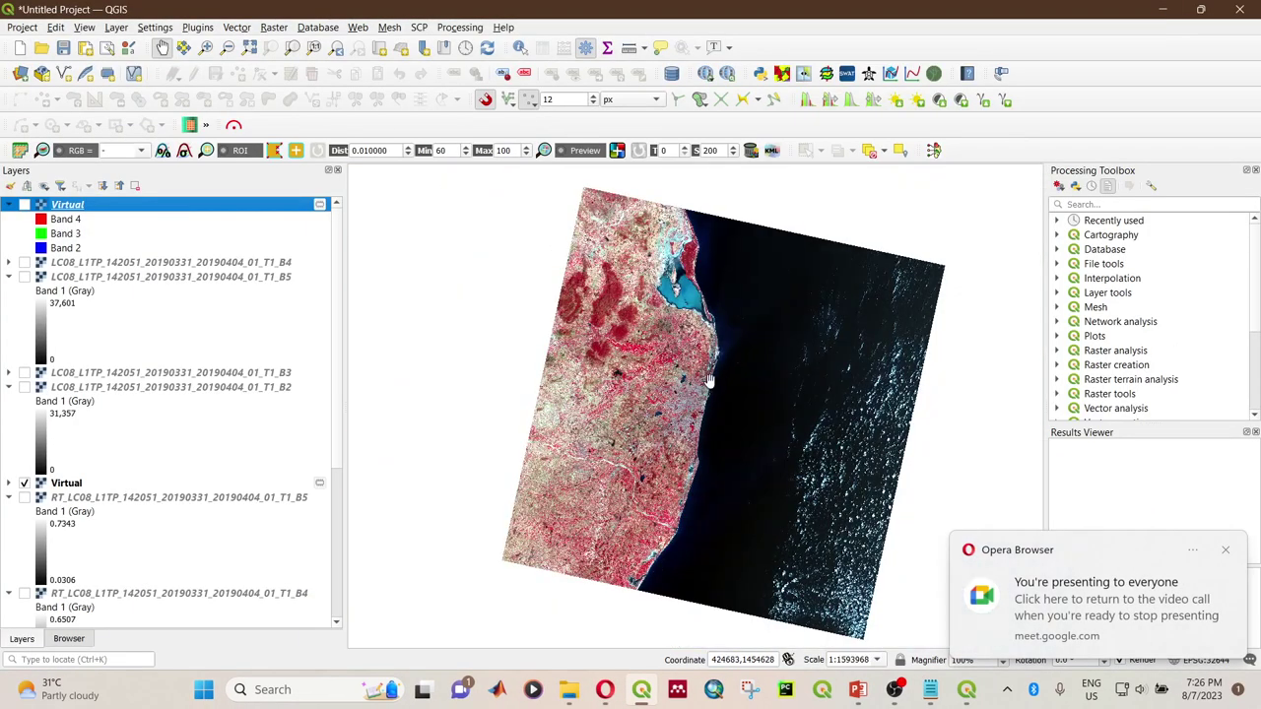
pyautogui.moveTo(709, 381); pyautogui.dragTo(683, 385)
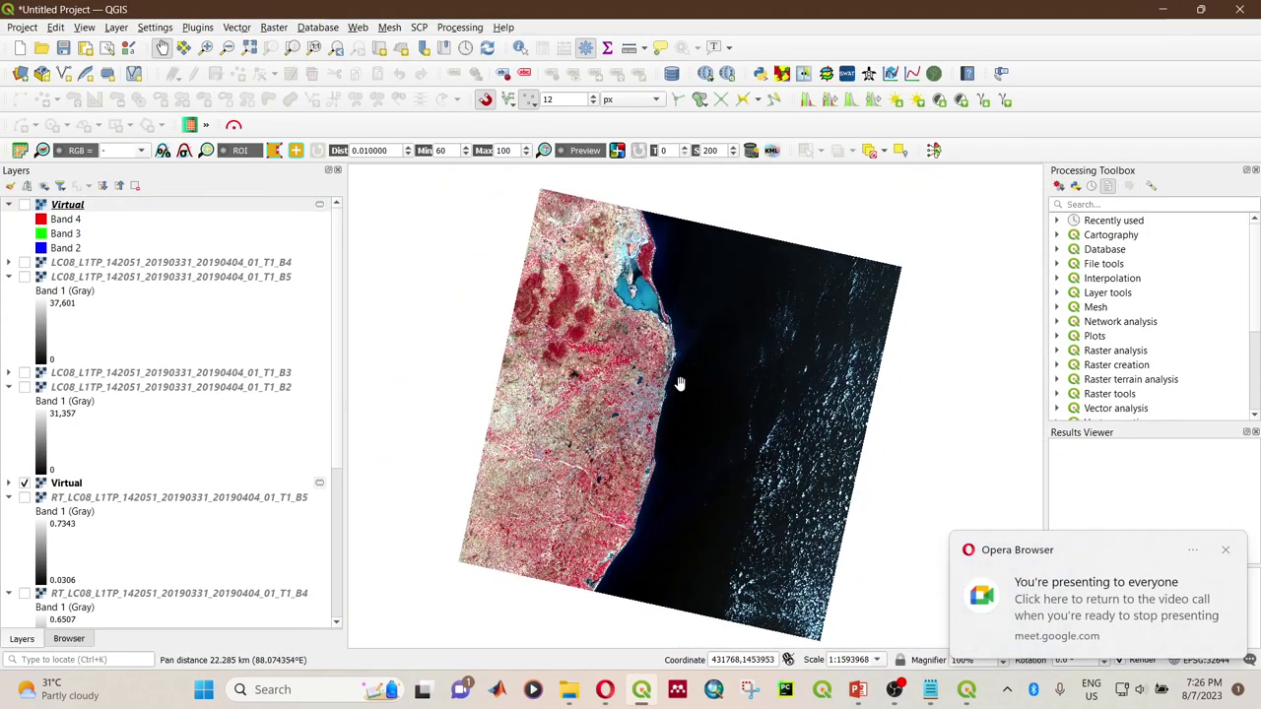
pyautogui.scroll(1, 684, 385)
pyautogui.moveTo(542, 456); pyautogui.dragTo(568, 399)
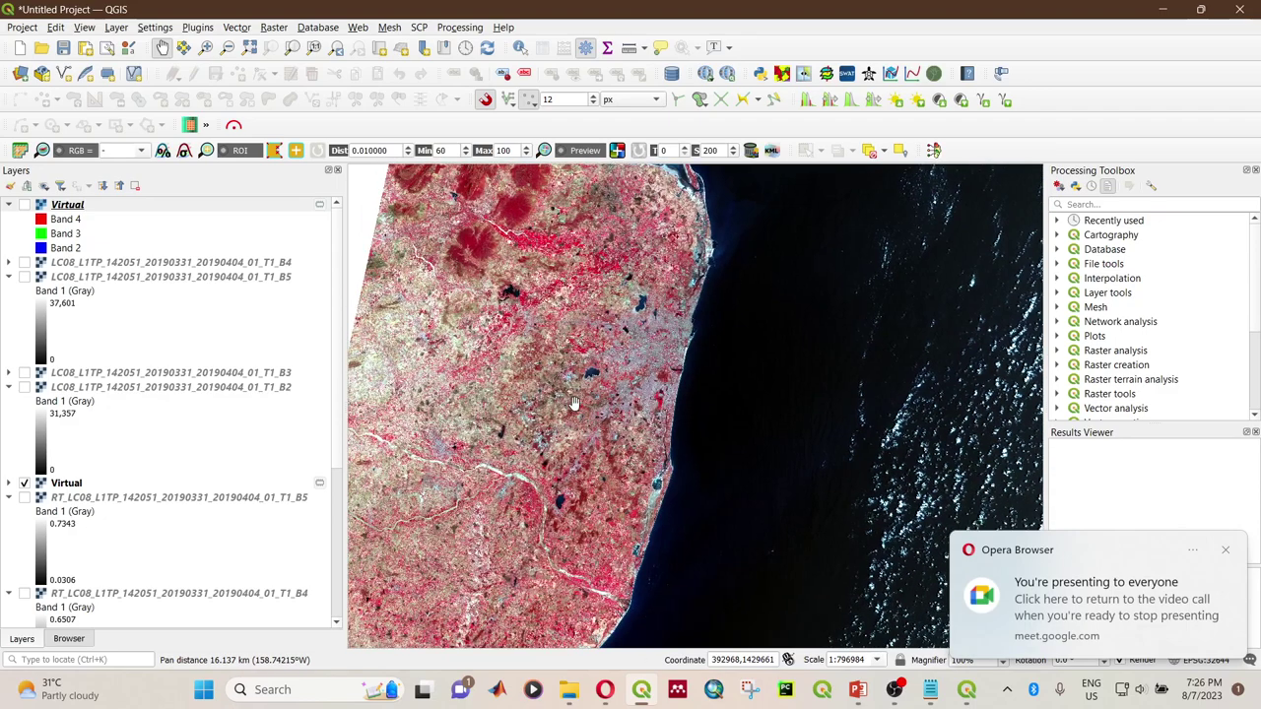
pyautogui.scroll(1, 570, 402)
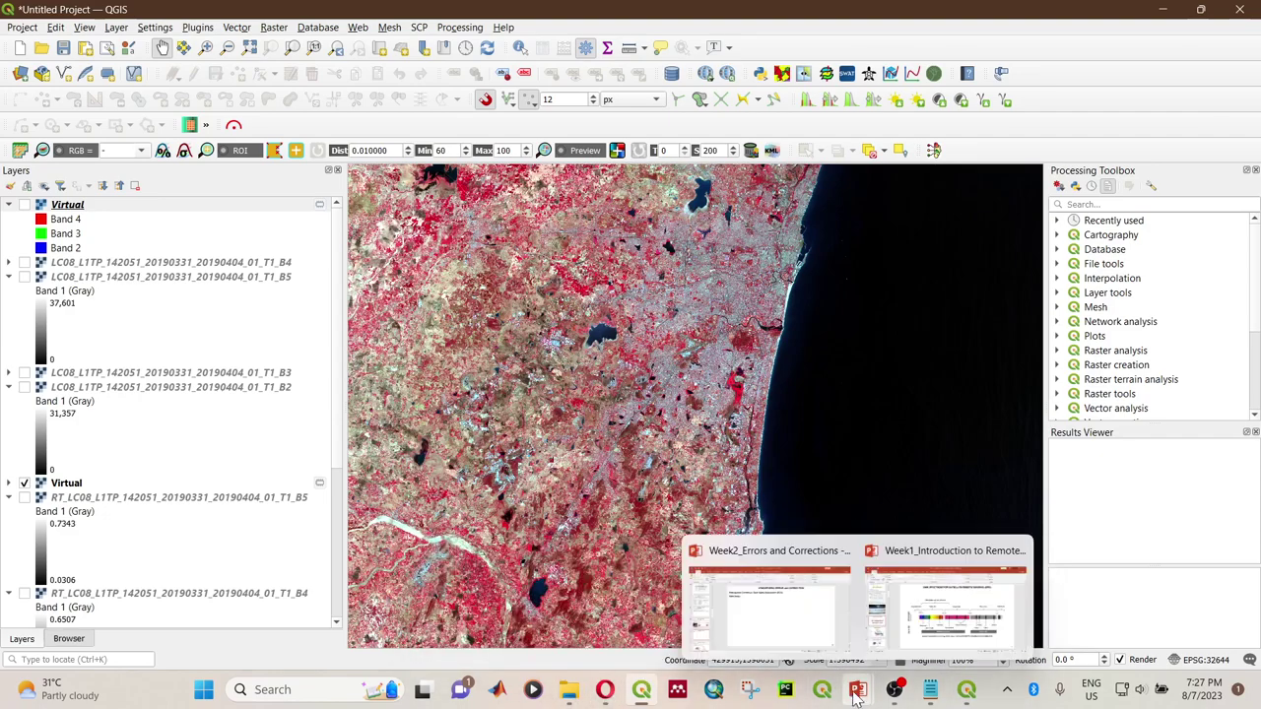
# Step: Switch to the Week2_Errors and Corrections presentation in PowerPoint, present the Geometric Error and Correction slide, and enable the laser pointer
pyautogui.click(793, 600)
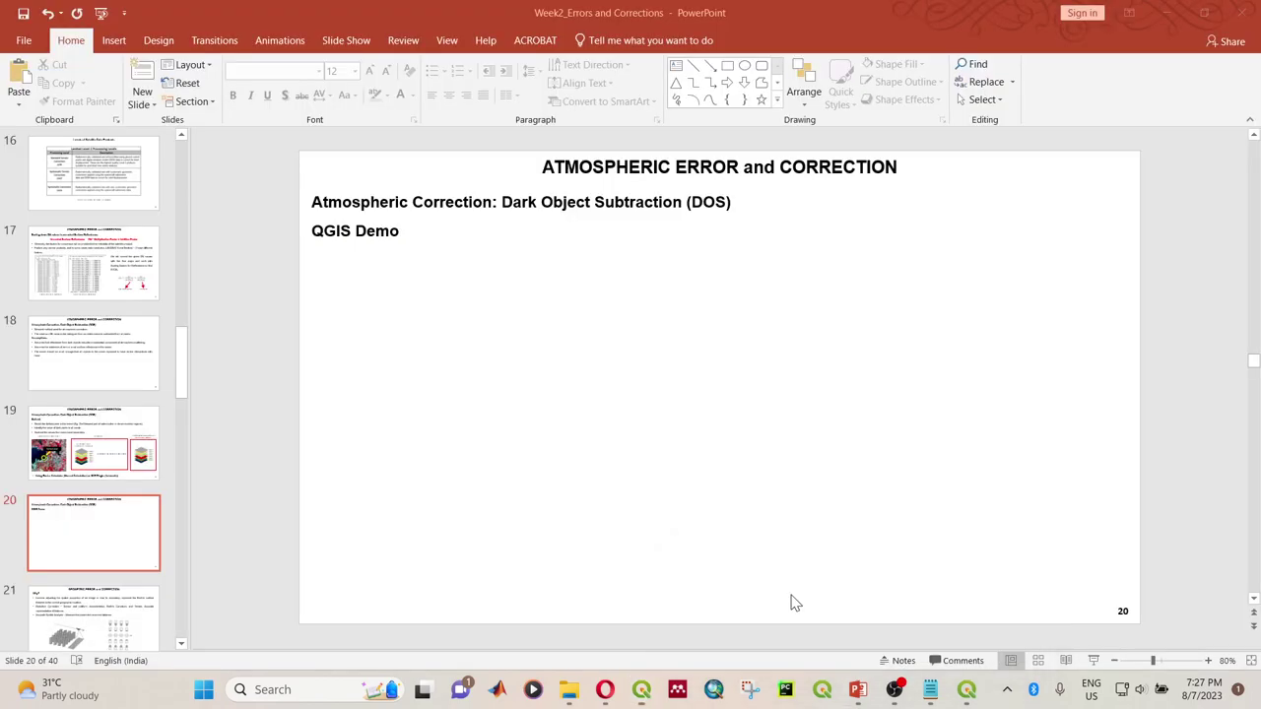
pyautogui.click(1091, 660)
pyautogui.click(1076, 293)
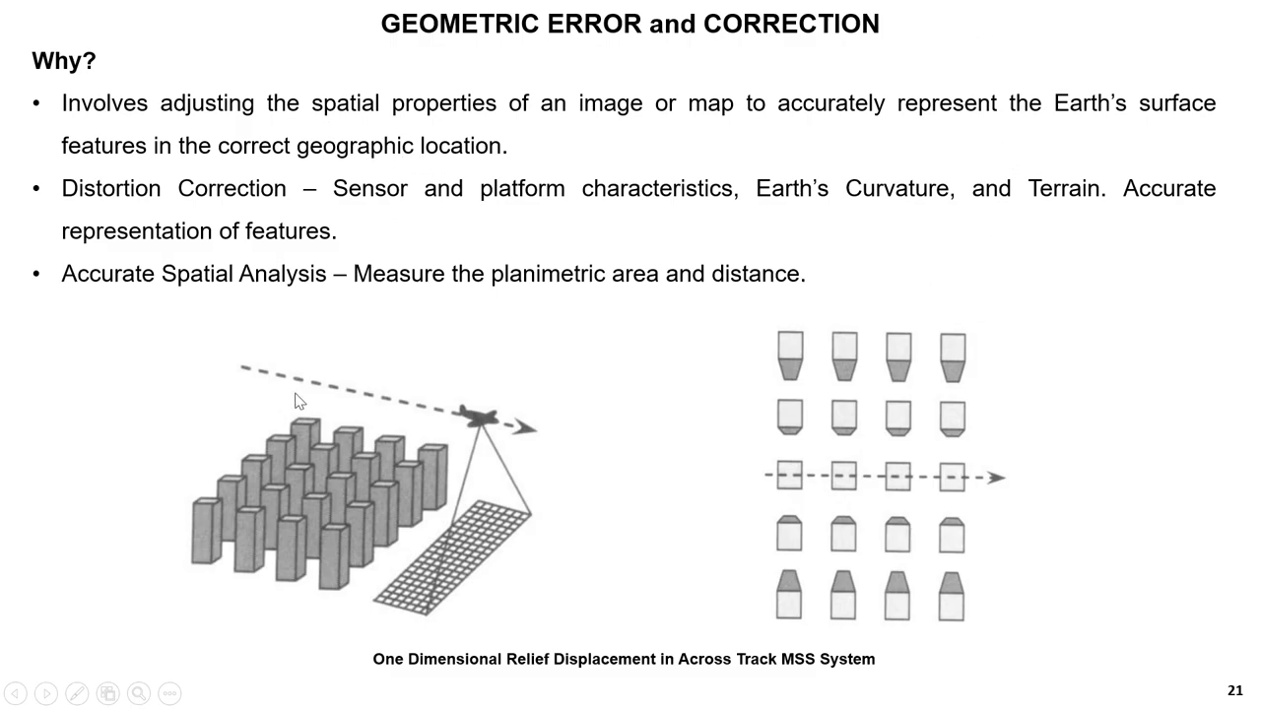
pyautogui.rightClick(392, 335)
pyautogui.moveTo(462, 486)
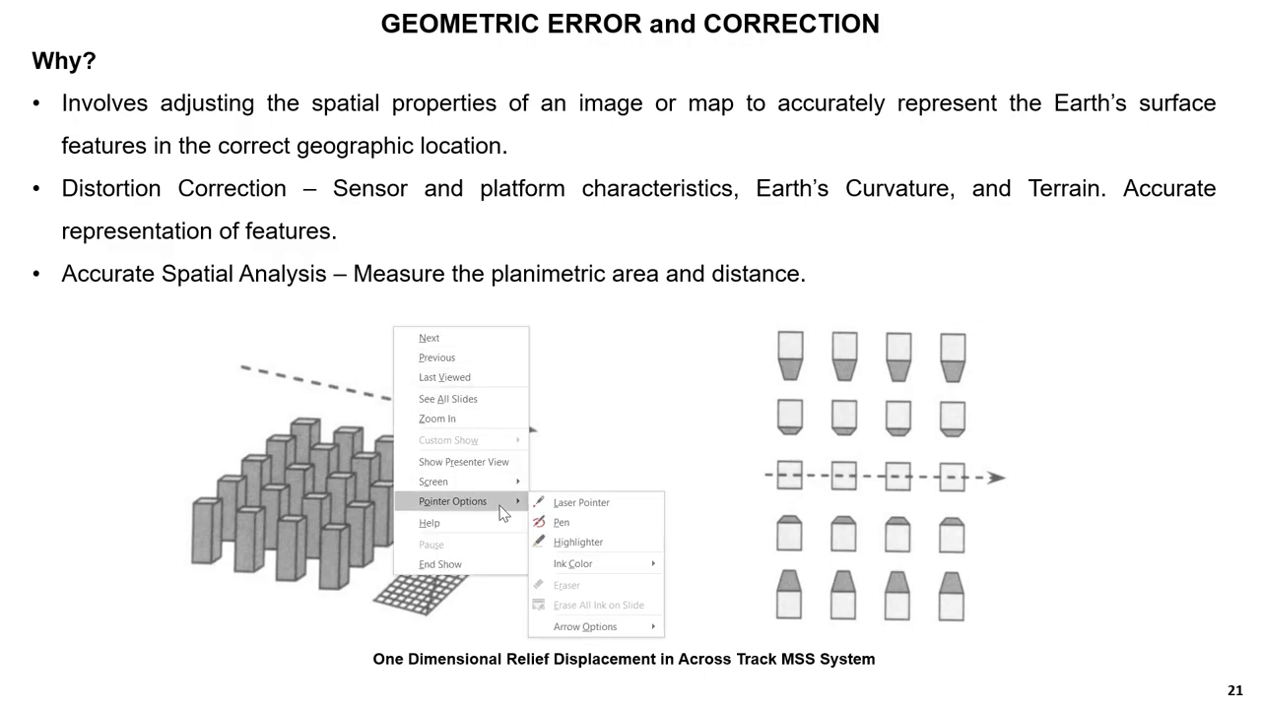
pyautogui.click(557, 492)
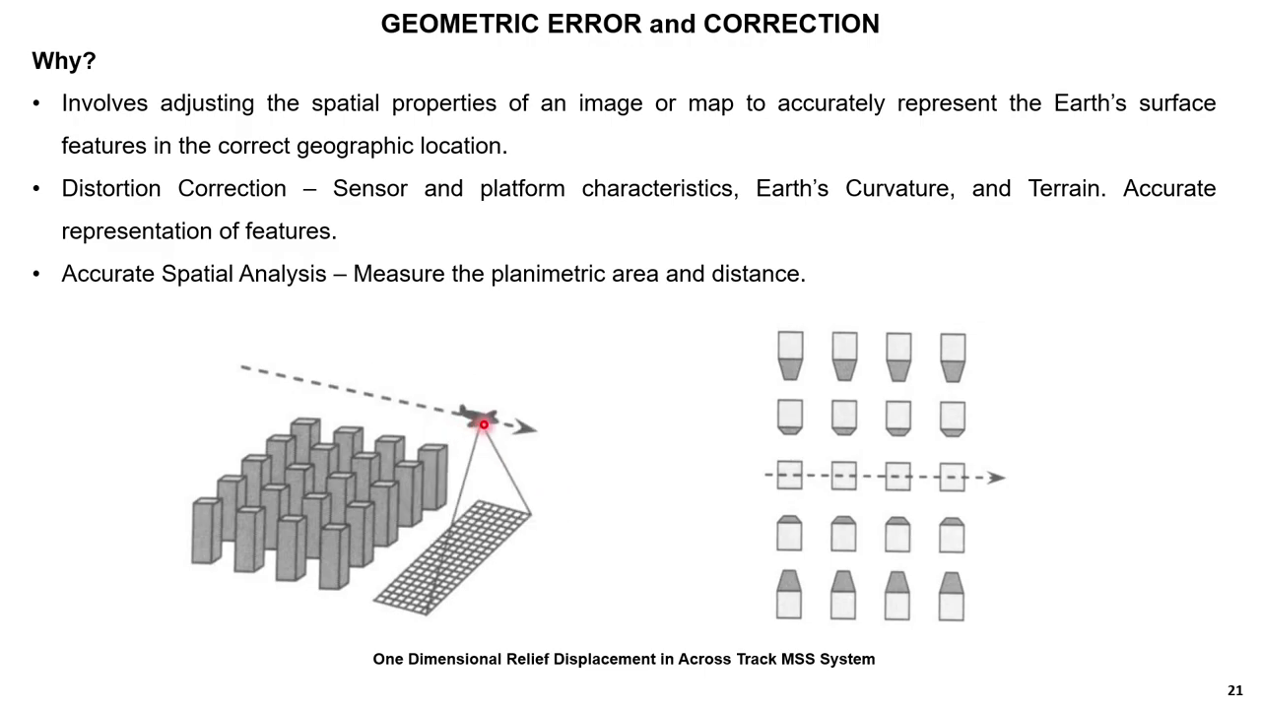
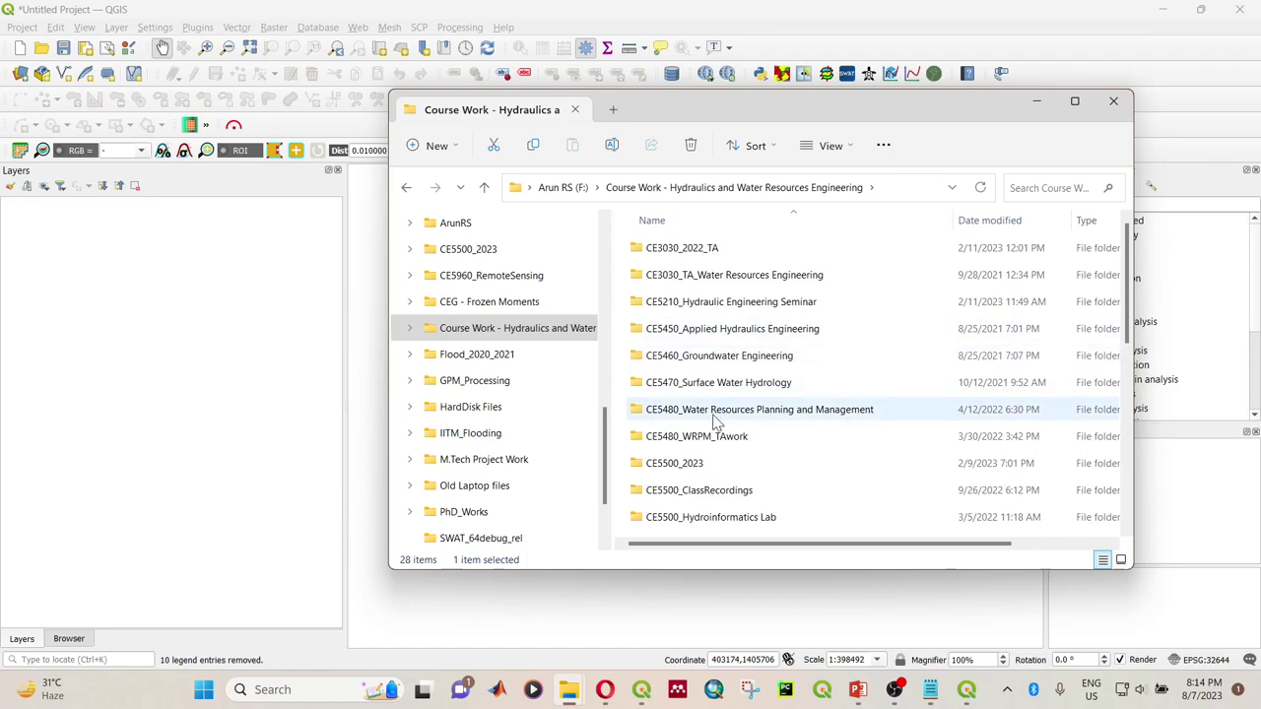
# Step: Open the Georeferencing folder of assignment 2, stored under CE5500_Hydroinformatics Lab in the Hydroinformatics Lab folder
pyautogui.scroll(-1, 719, 493)
pyautogui.doubleClick(731, 445)
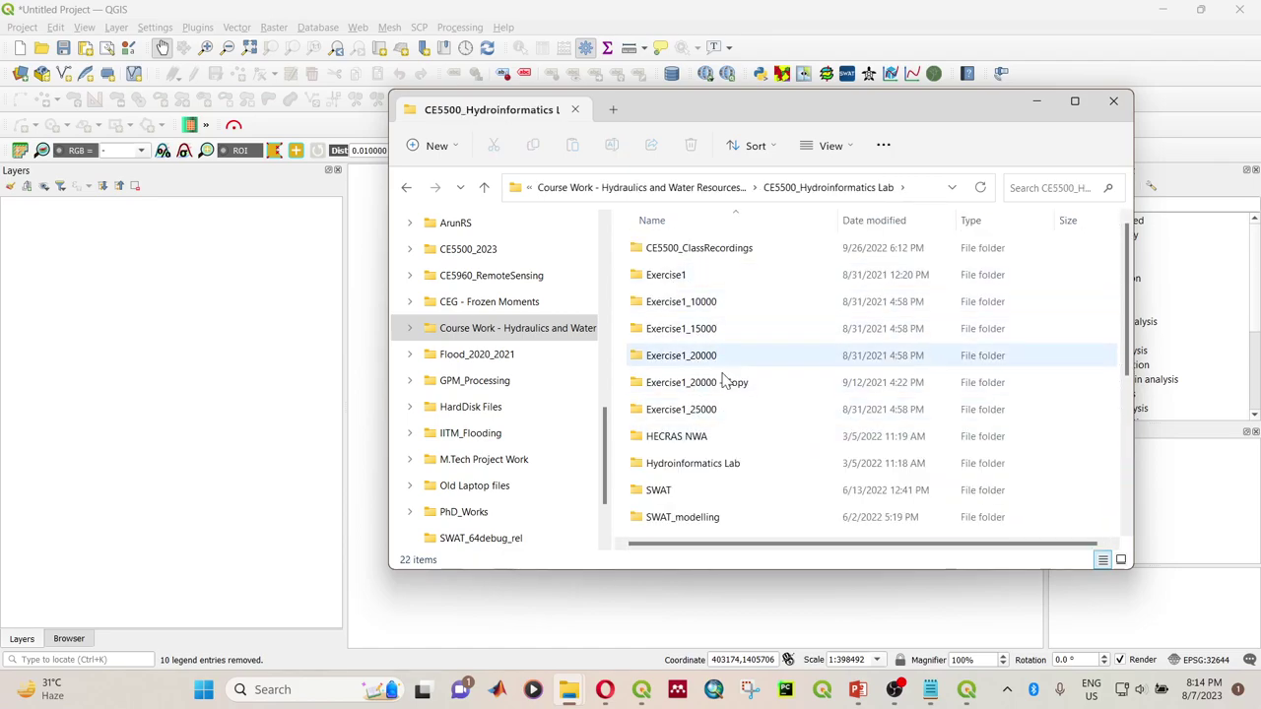
pyautogui.doubleClick(719, 462)
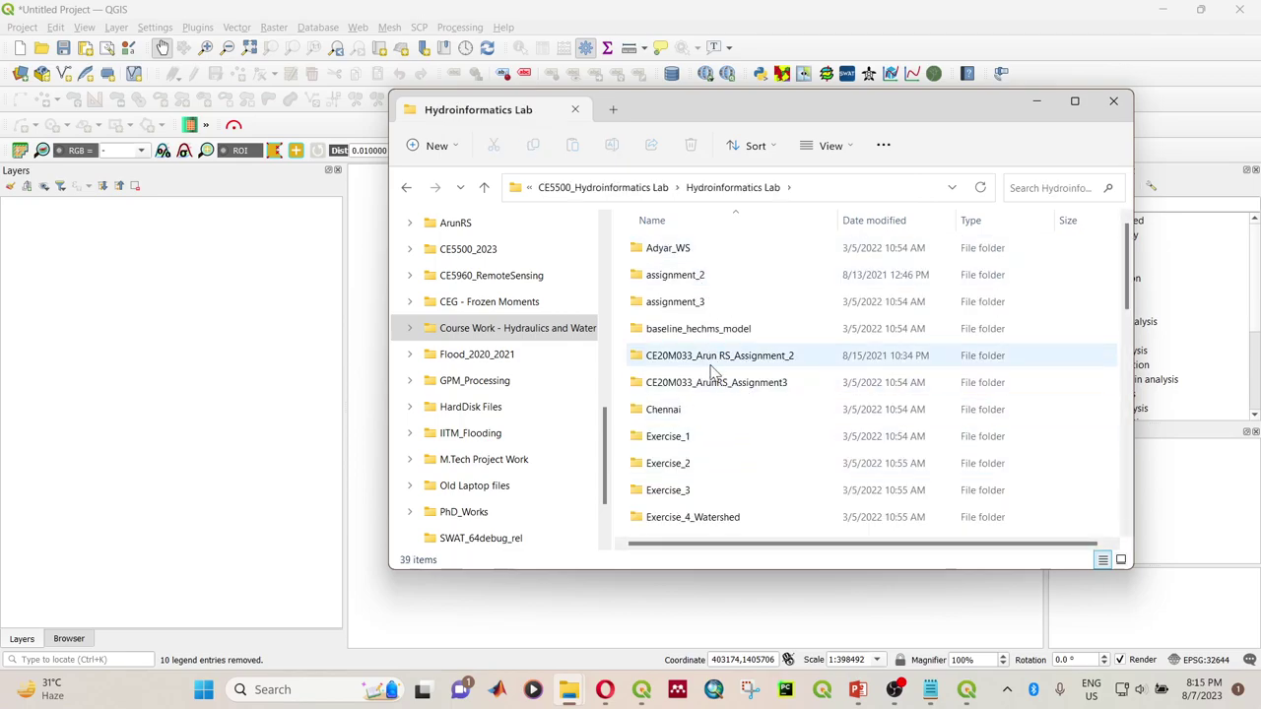
pyautogui.doubleClick(714, 361)
pyautogui.doubleClick(701, 248)
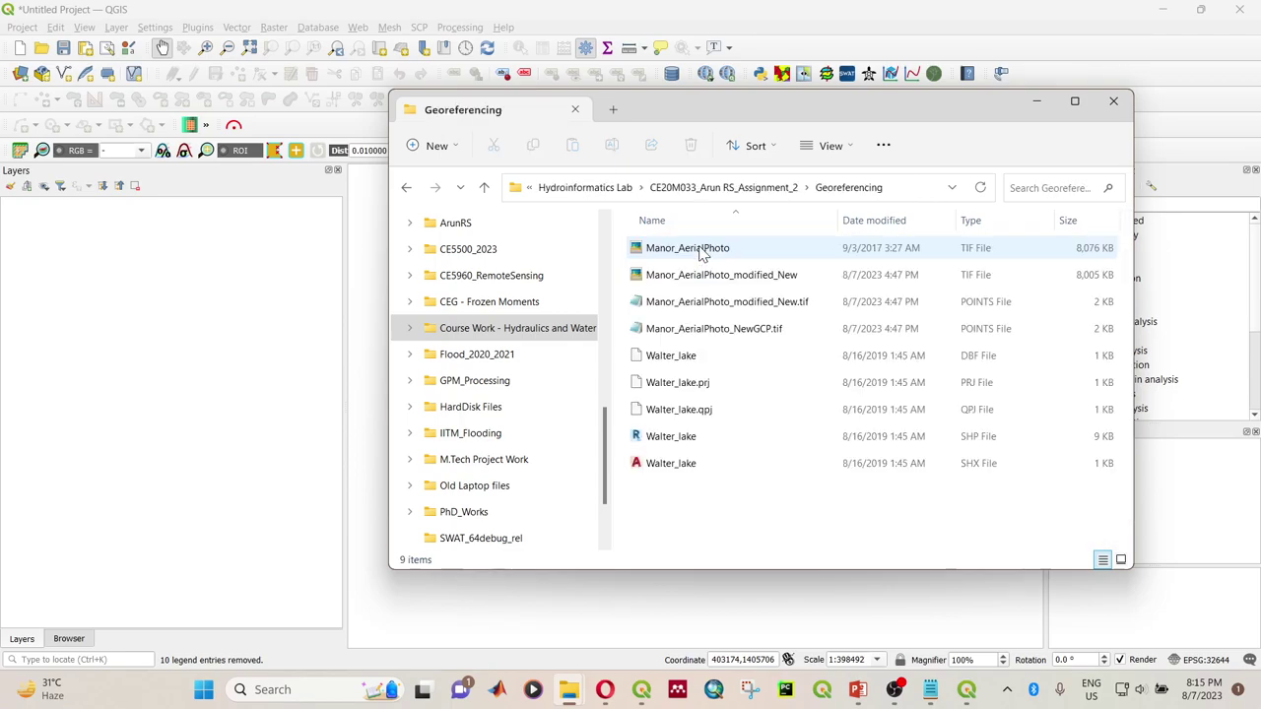
# Step: Add the Manor_AerialPhoto TIF file to the QGIS project as a layer and put the file window away
pyautogui.click(701, 249)
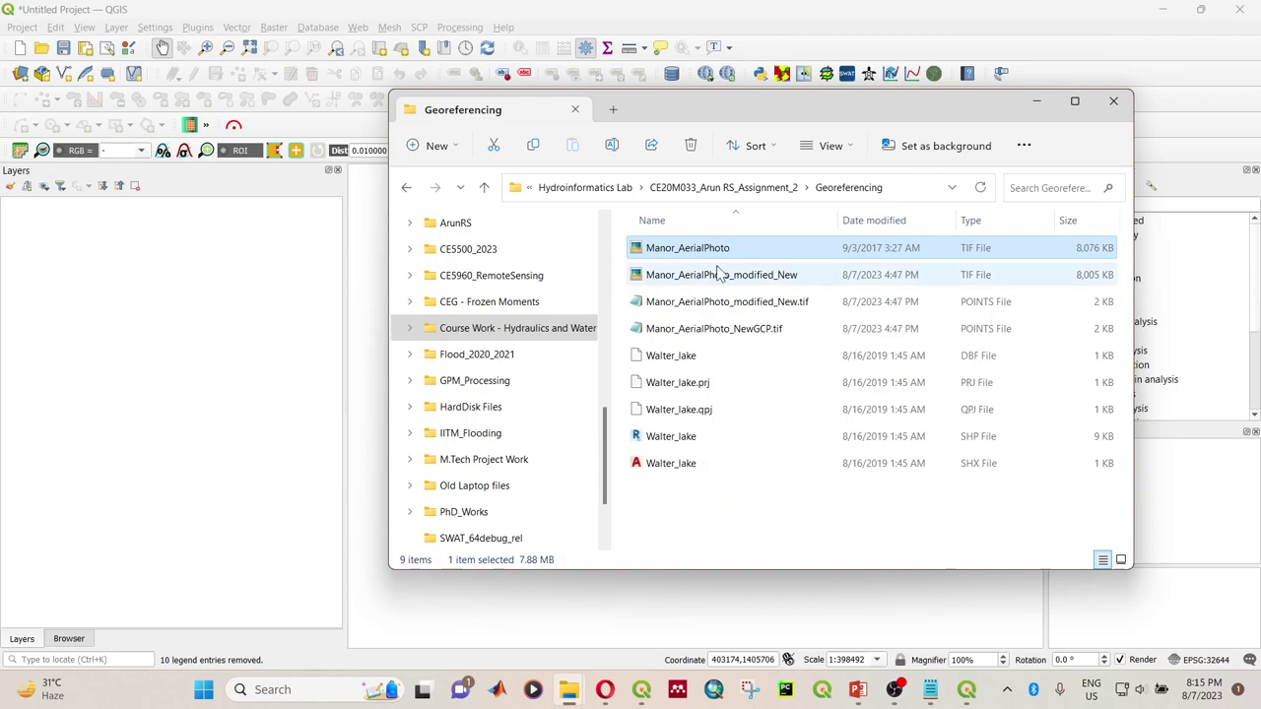
pyautogui.moveTo(750, 108); pyautogui.dragTo(727, 109)
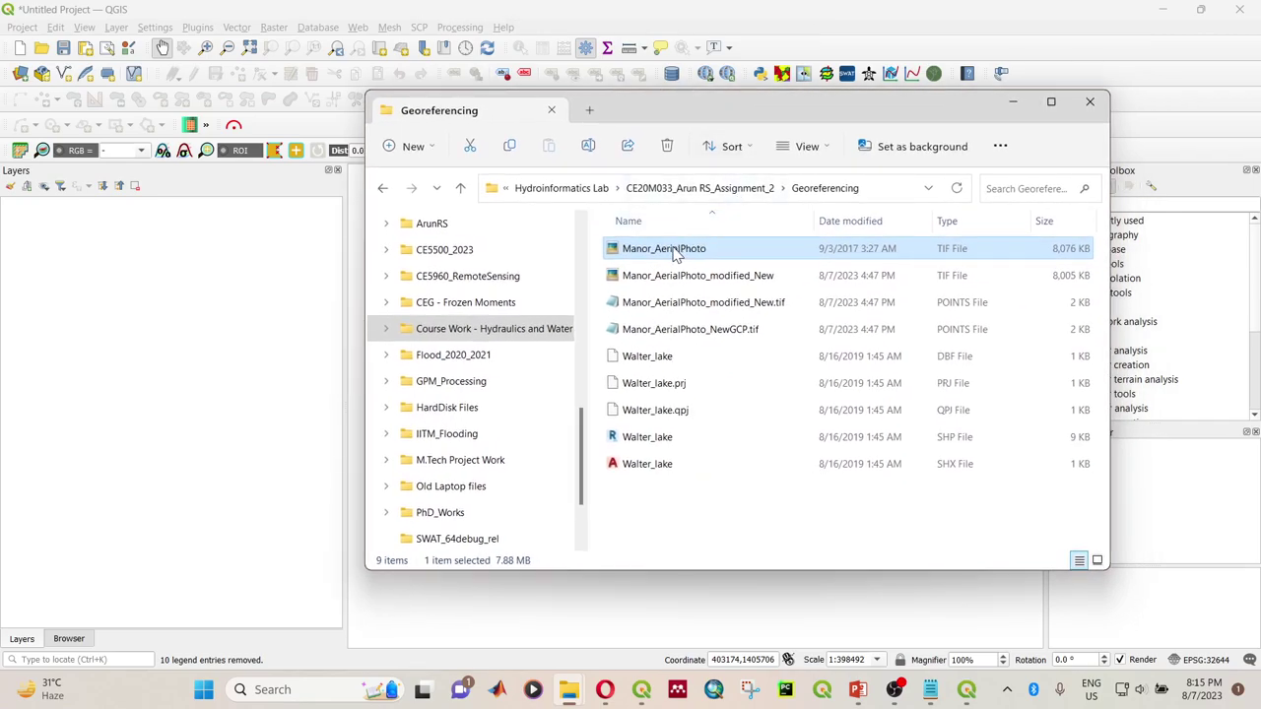
pyautogui.moveTo(675, 252); pyautogui.dragTo(266, 357)
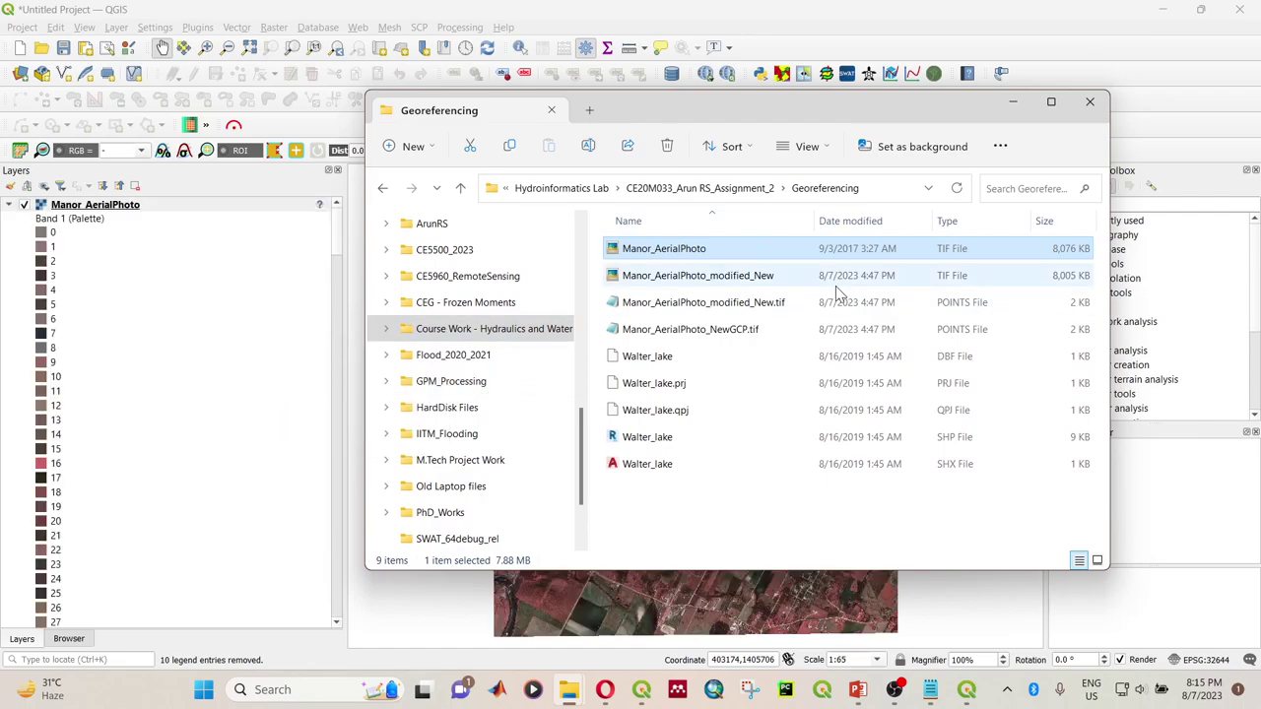
pyautogui.click(1013, 102)
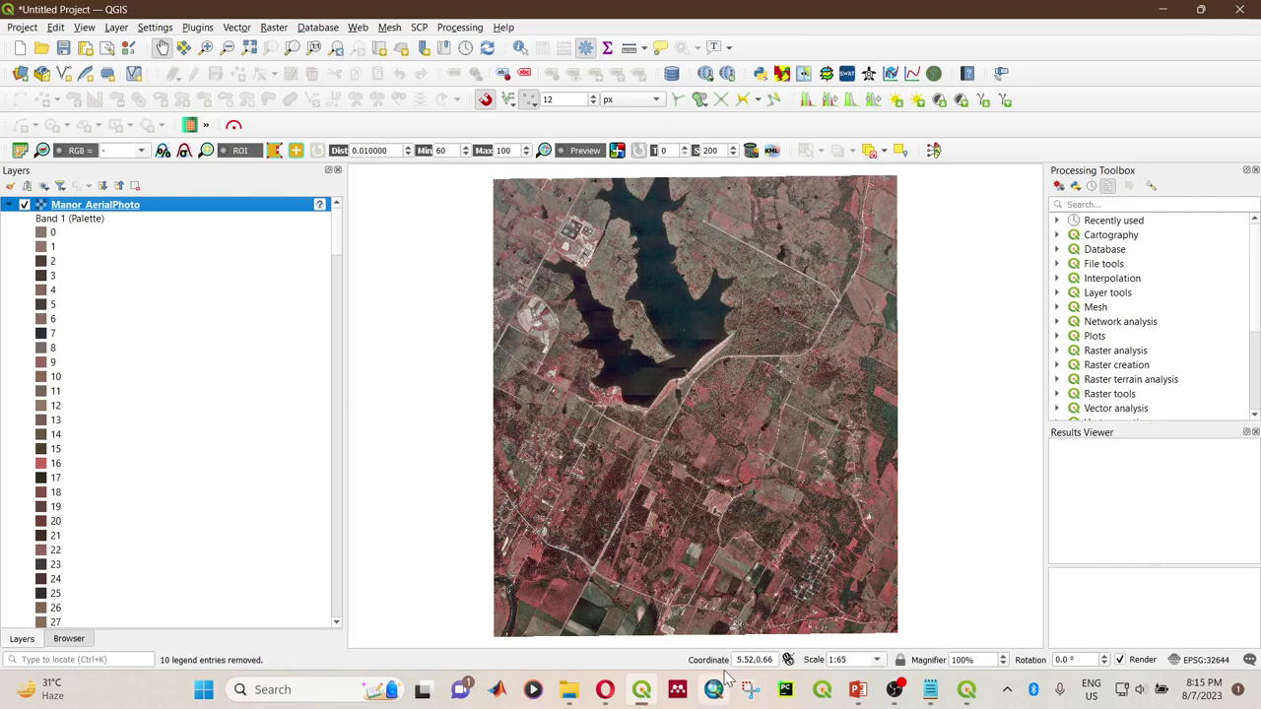
# Step: Examine the aerial photo's map coordinates at several points and check the layer's coordinate reference system status
pyautogui.moveTo(737, 660); pyautogui.dragTo(768, 661)
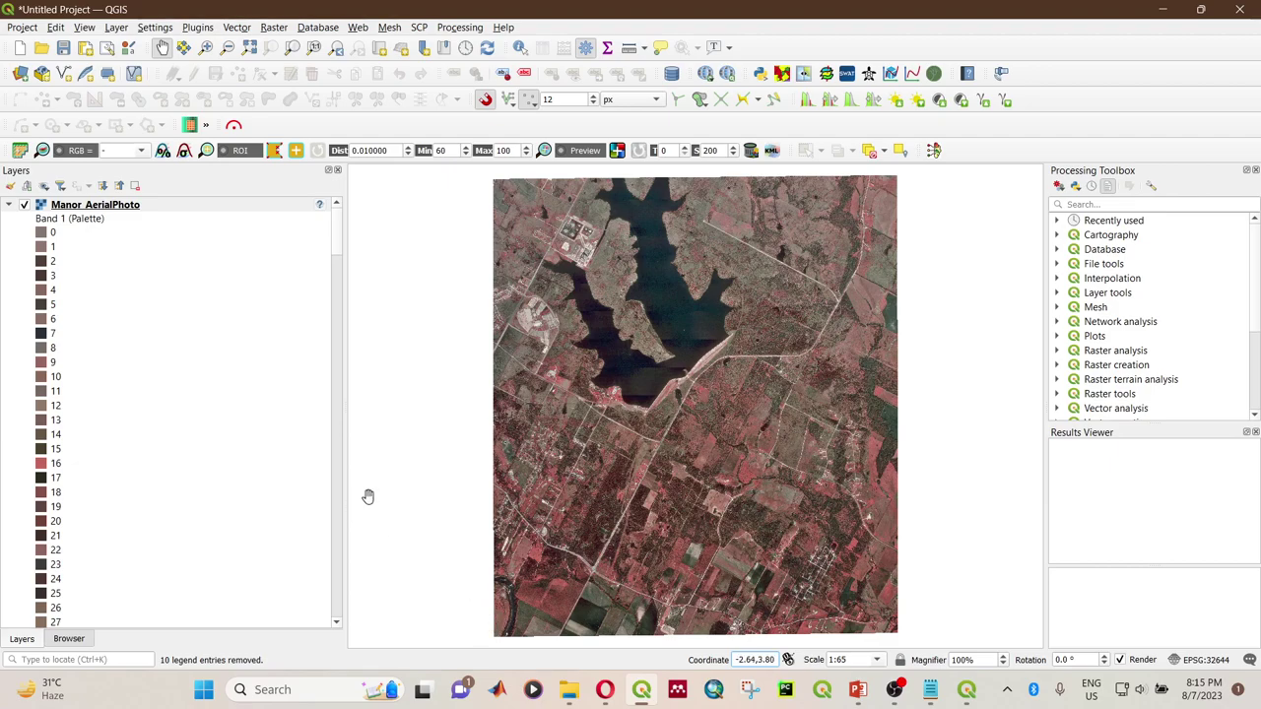
pyautogui.scroll(-1, 396, 449)
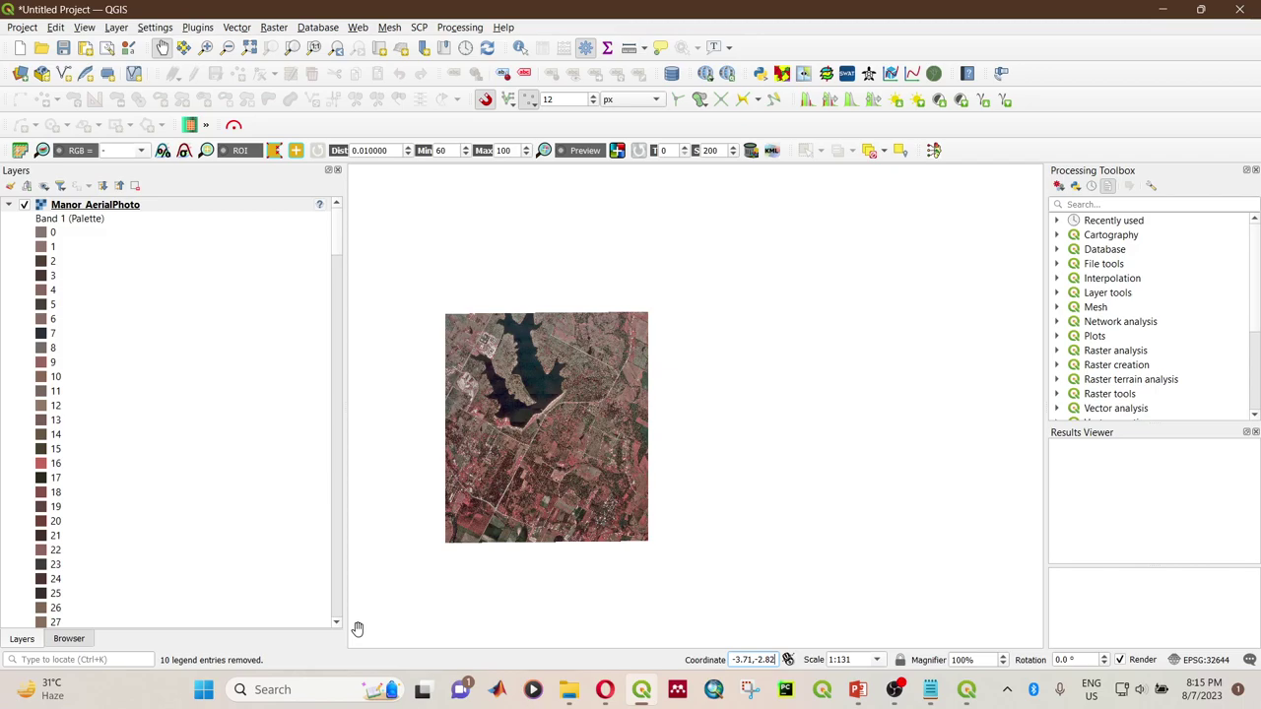
pyautogui.scroll(1, 514, 494)
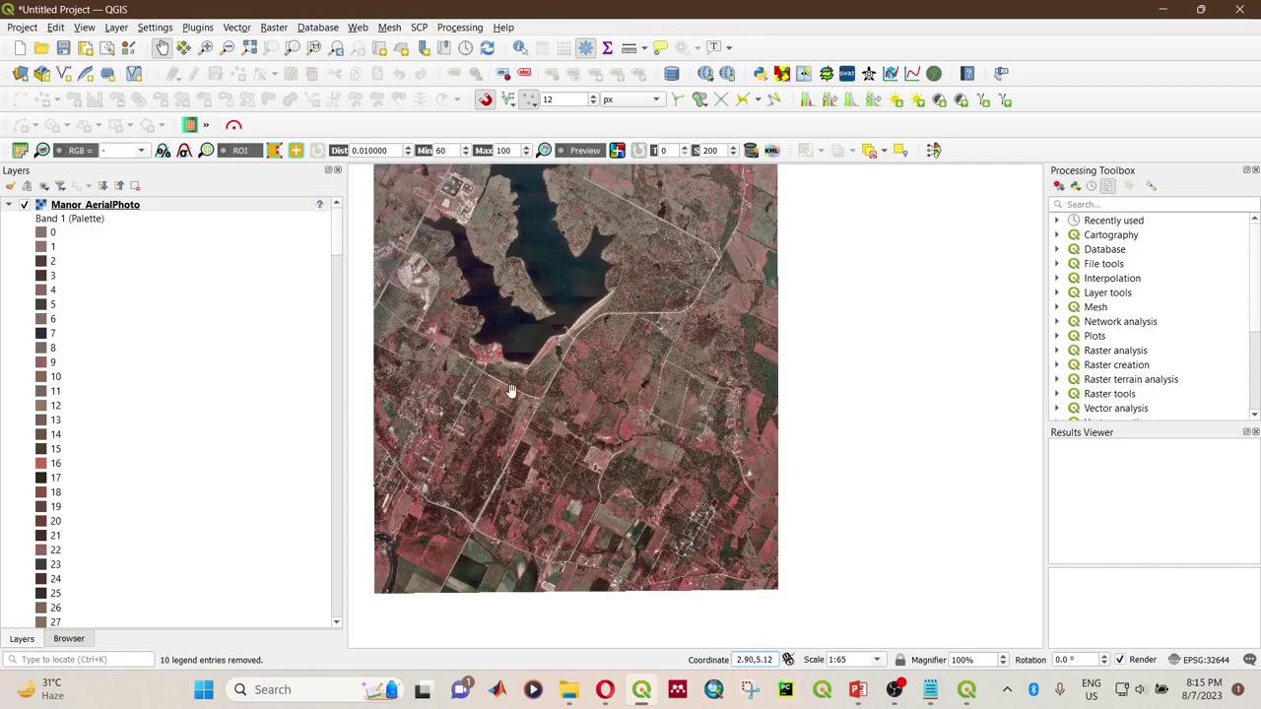
pyautogui.scroll(-1, 573, 346)
pyautogui.scroll(1, 569, 328)
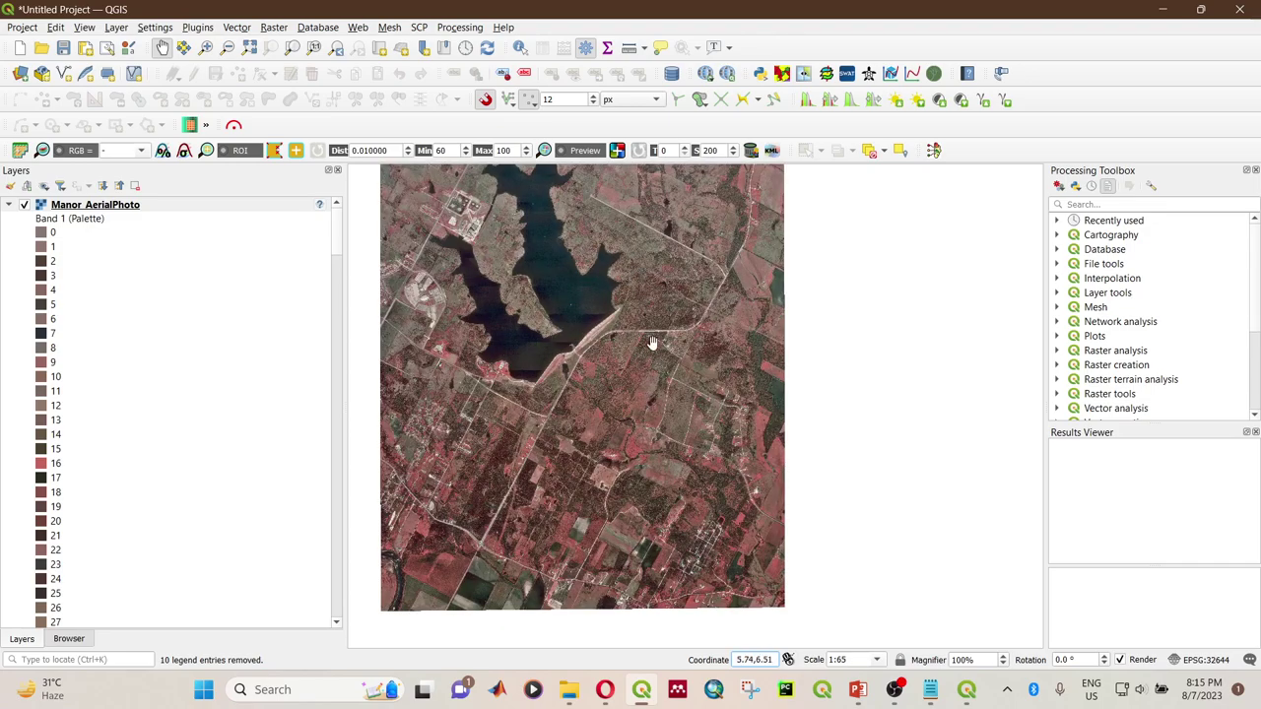
pyautogui.scroll(-1, 551, 404)
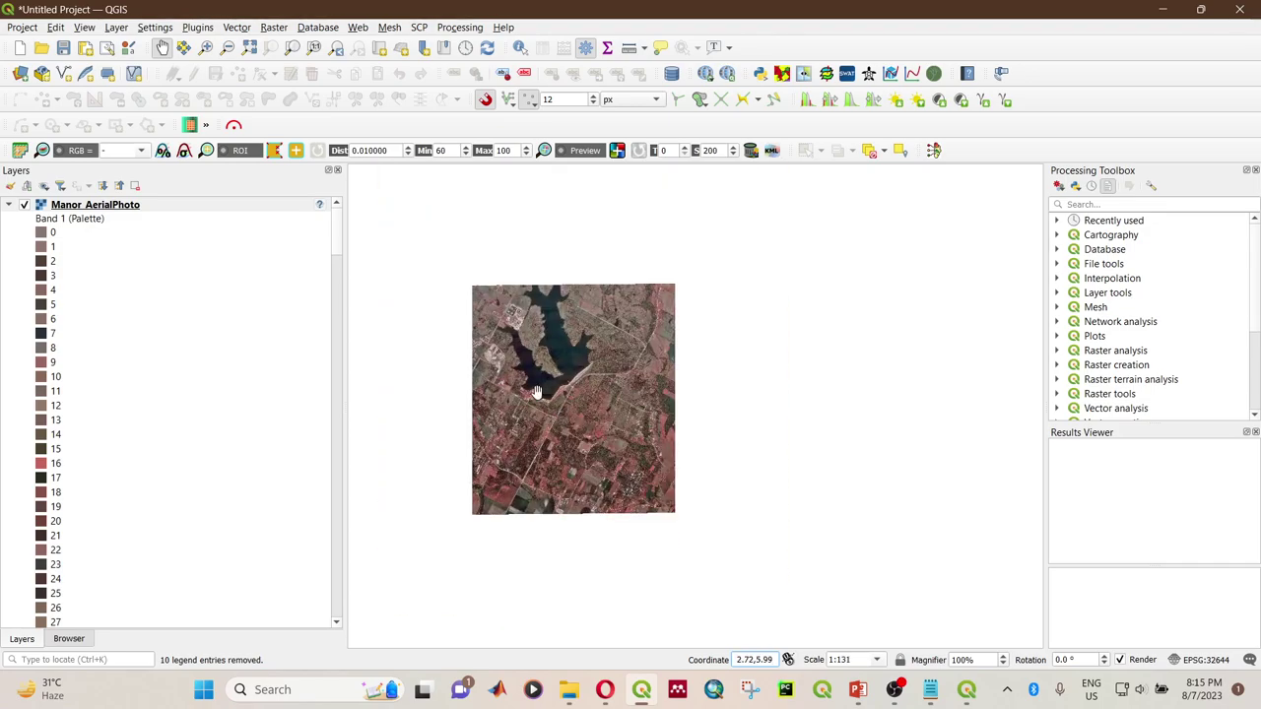
pyautogui.scroll(1, 535, 394)
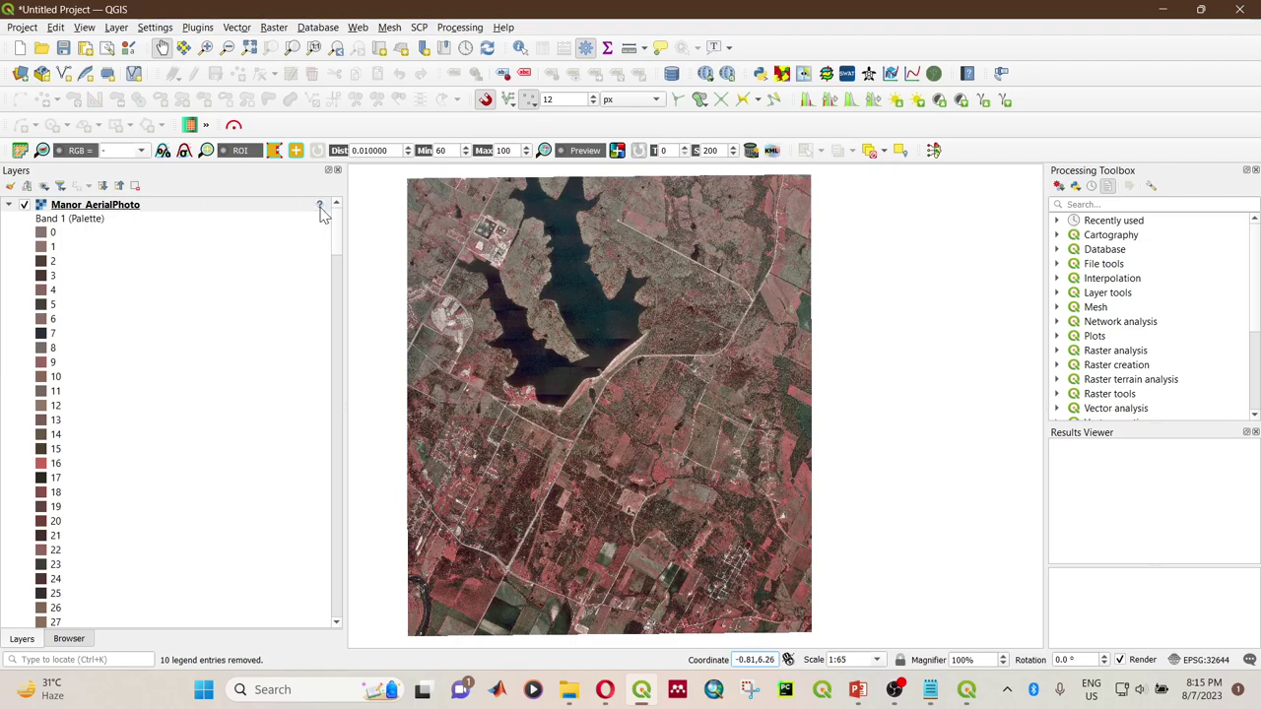
pyautogui.moveTo(320, 210)
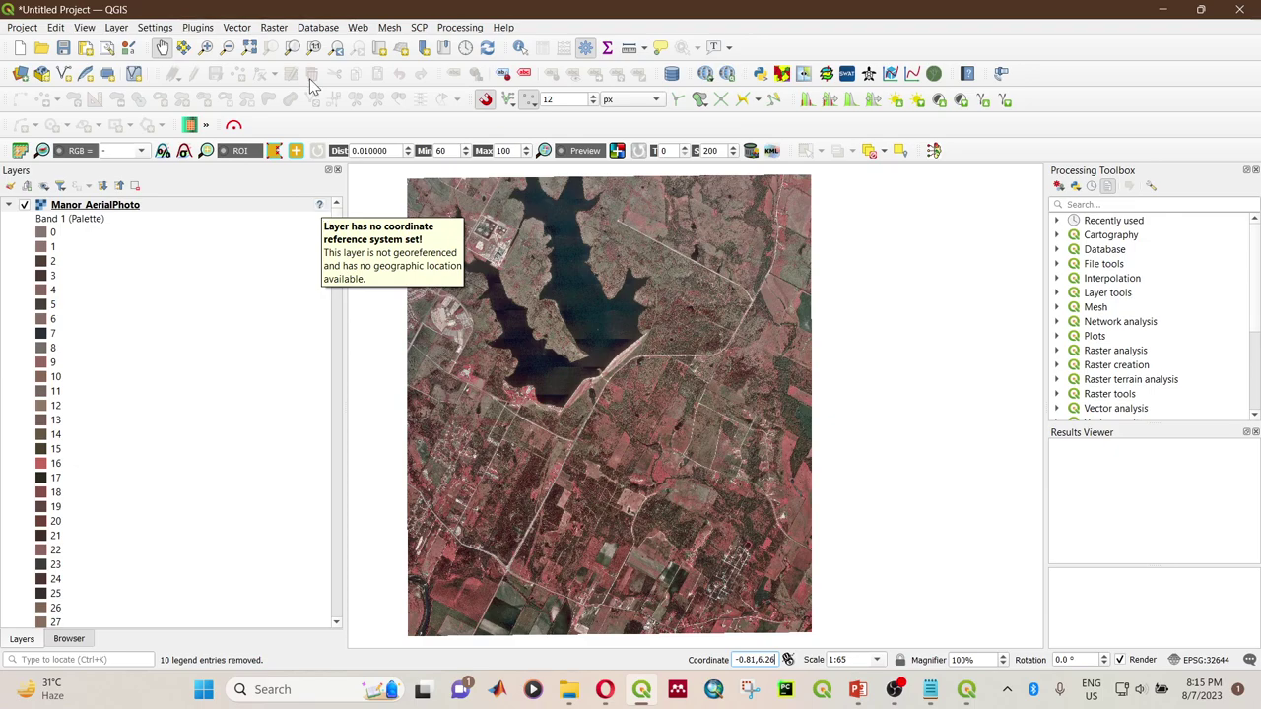
# Step: Add the Google Satellite basemap from QuickMapServices to the project
pyautogui.click(358, 26)
pyautogui.moveTo(414, 46)
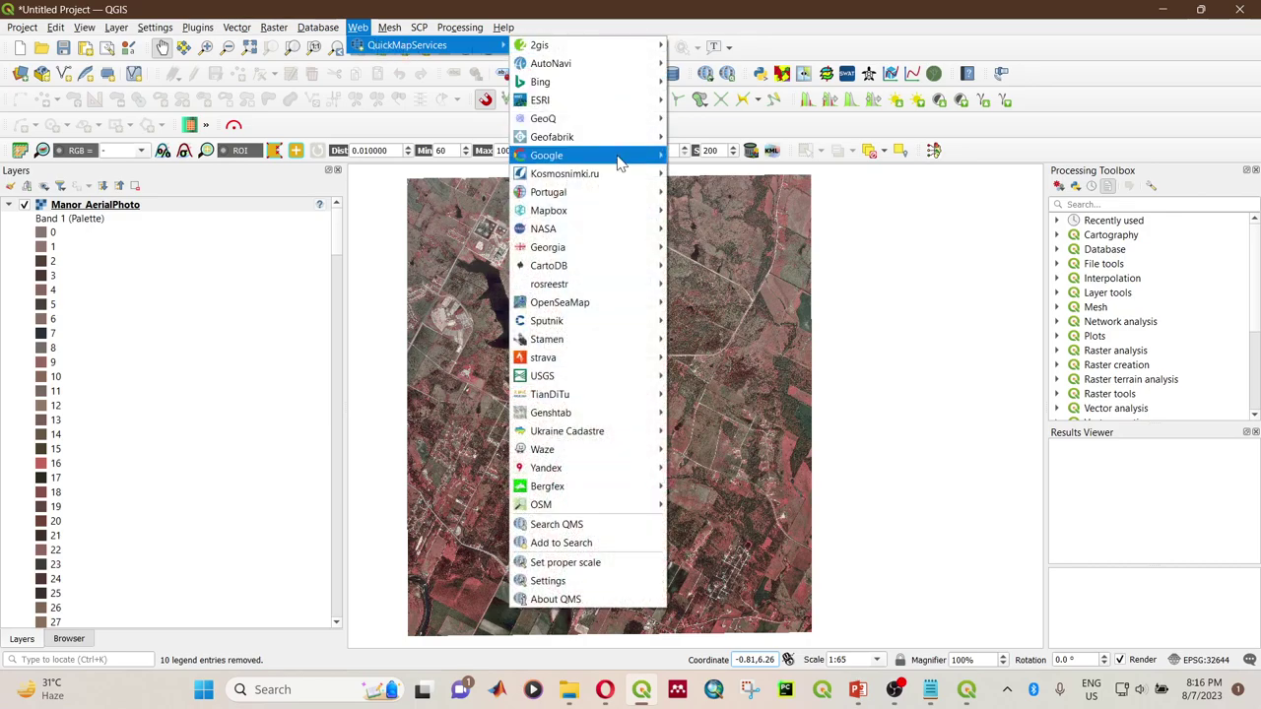
pyautogui.moveTo(622, 160)
pyautogui.click(729, 204)
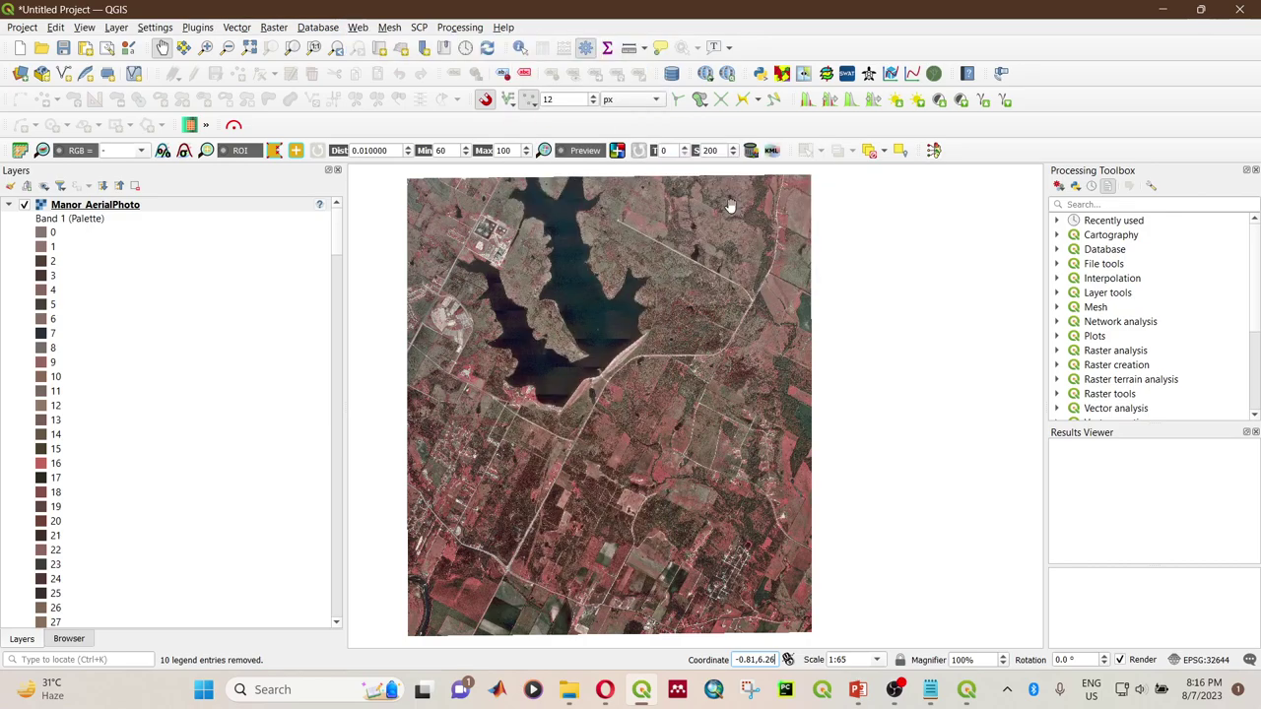
pyautogui.scroll(-2, 607, 377)
pyautogui.scroll(-1, 24, 214)
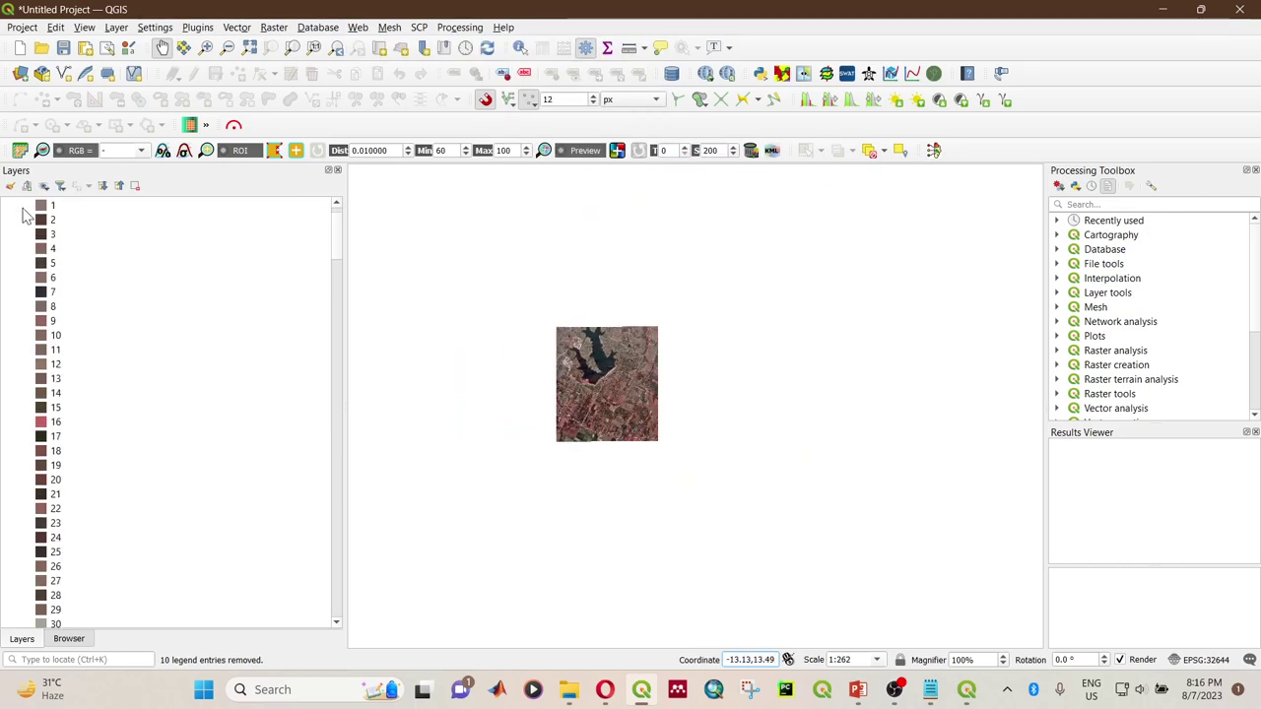
# Step: Collapse all layer legends and zoom the map to the Google Satellite layer's extent
pyautogui.click(119, 186)
pyautogui.click(104, 222)
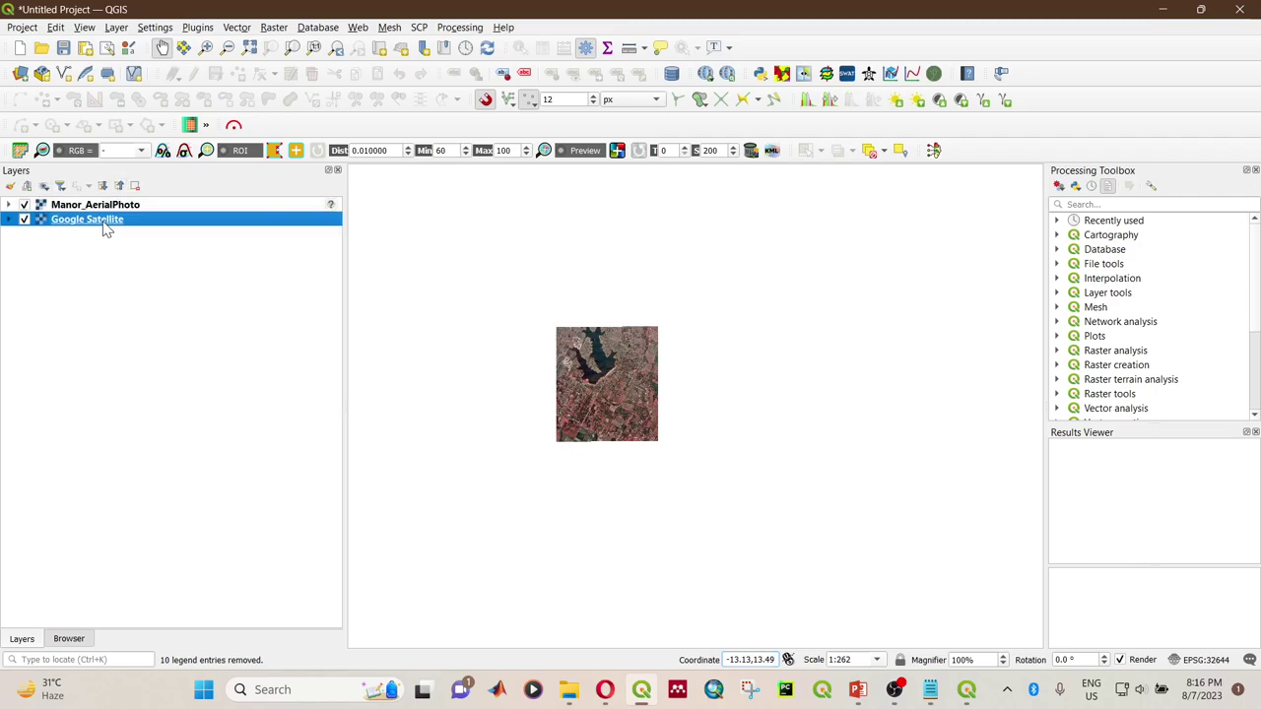
pyautogui.rightClick(106, 225)
pyautogui.click(132, 228)
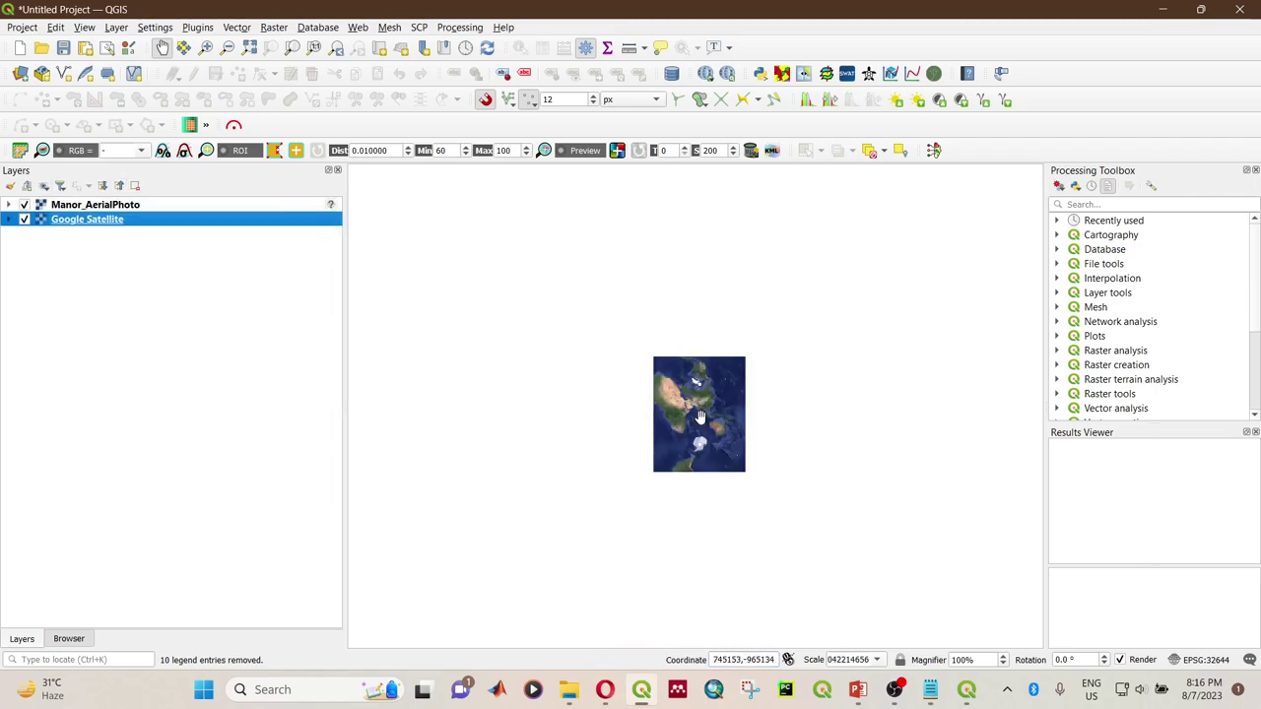
# Step: Examine the Google Satellite basemap, then zoom the map to the Manor_AerialPhoto layer's extent
pyautogui.scroll(-1, 734, 430)
pyautogui.scroll(2, 719, 424)
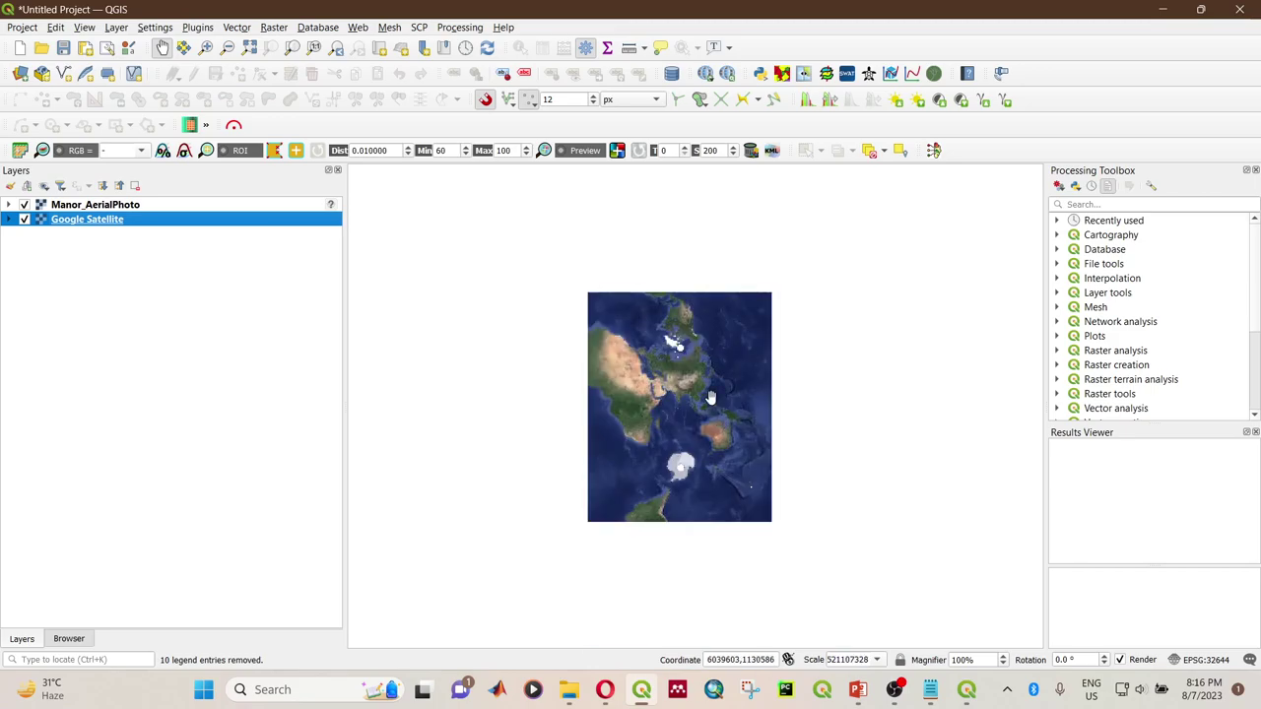
pyautogui.scroll(1, 709, 396)
pyautogui.scroll(-1, 720, 403)
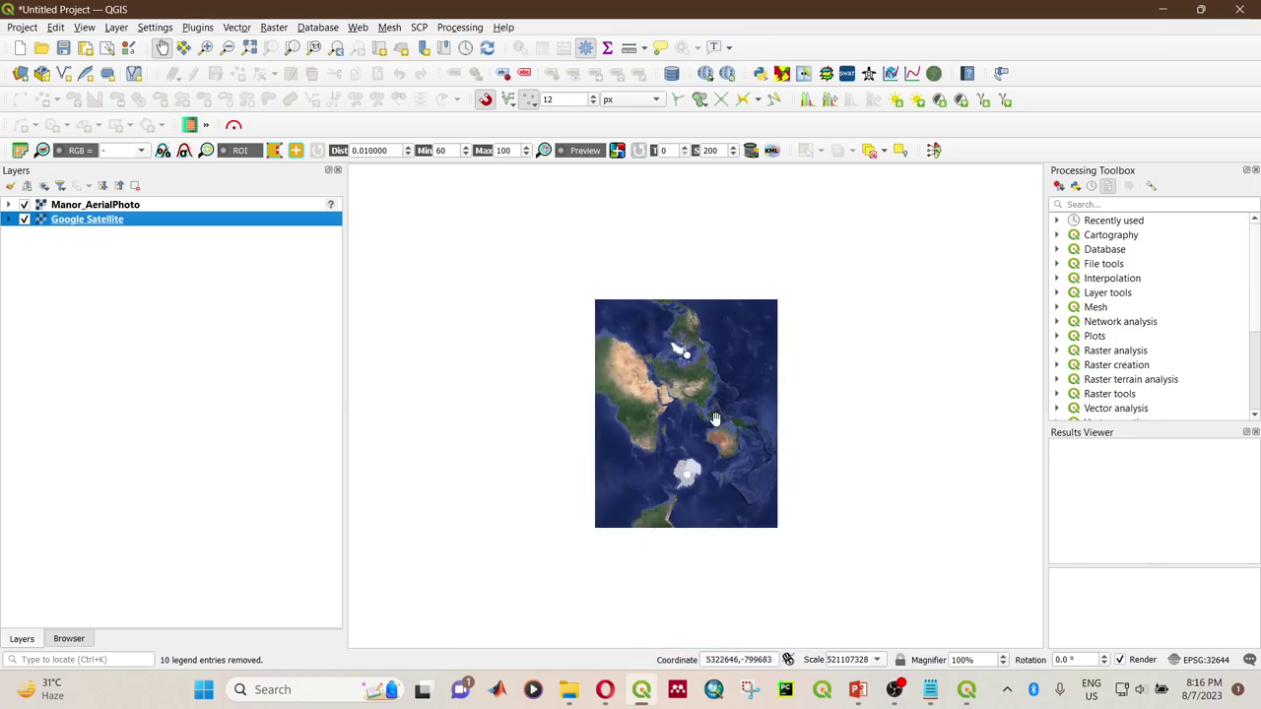
pyautogui.click(143, 205)
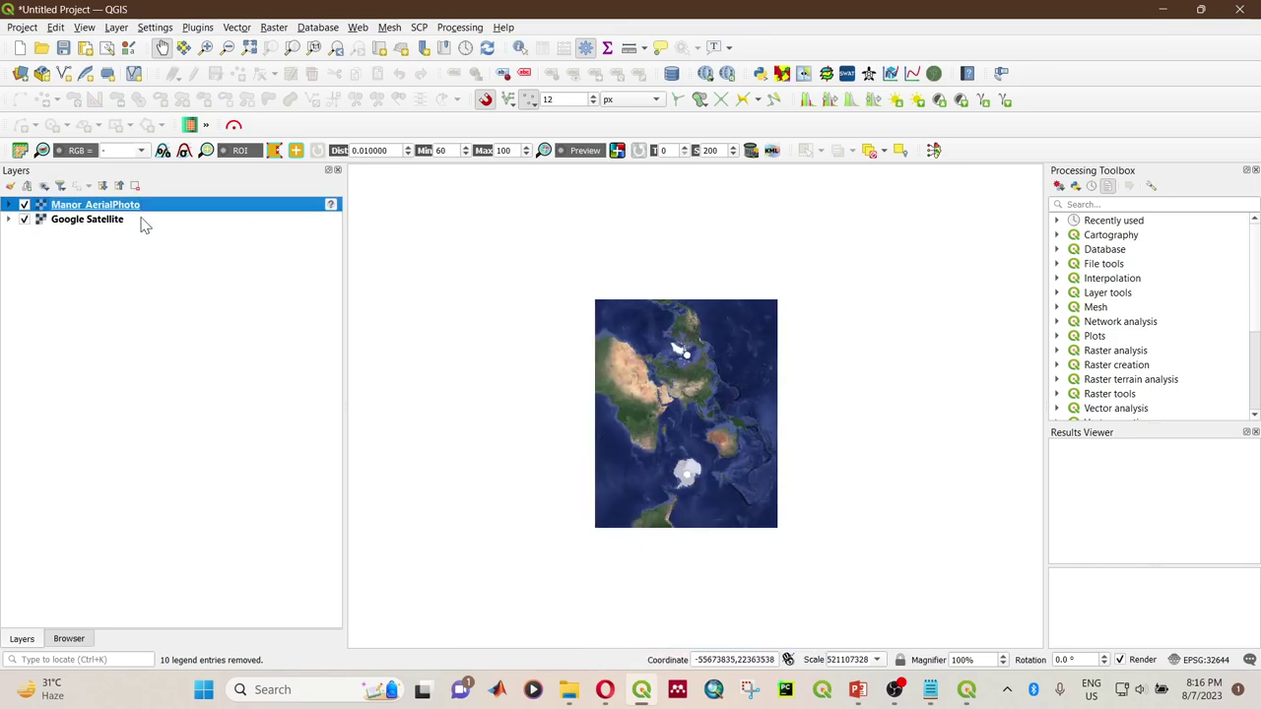
pyautogui.rightClick(143, 211)
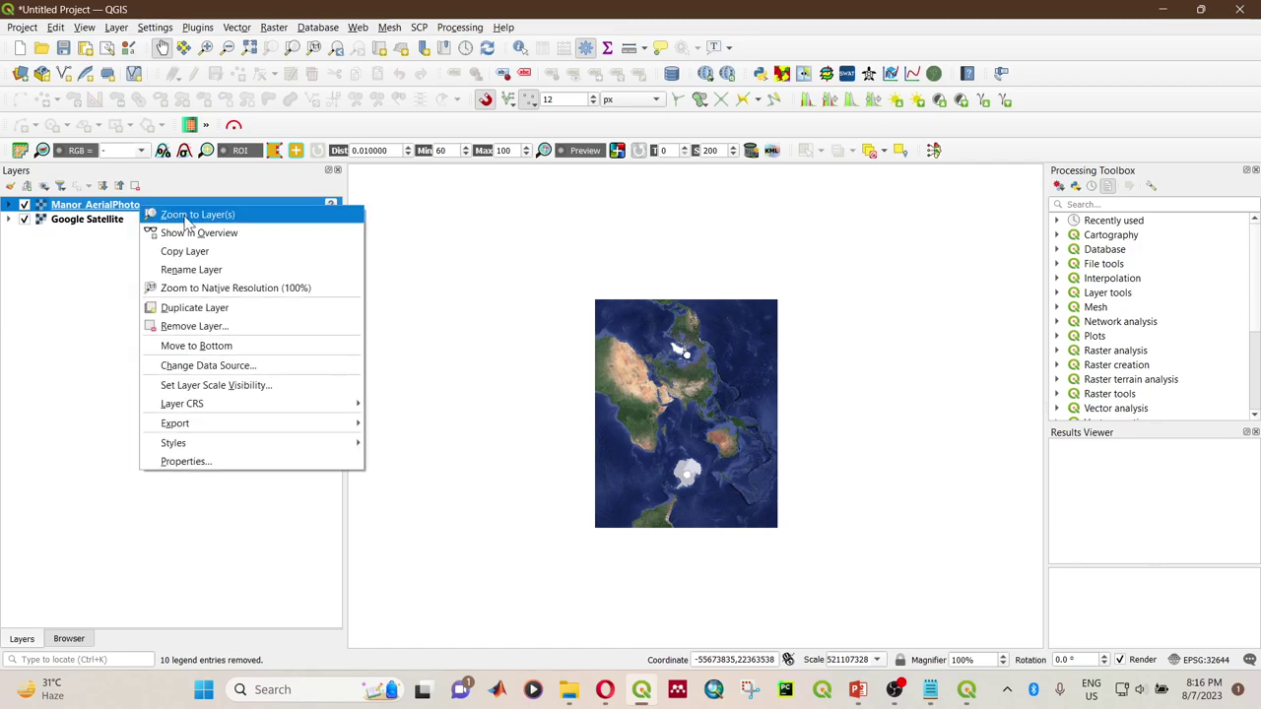
pyautogui.click(188, 217)
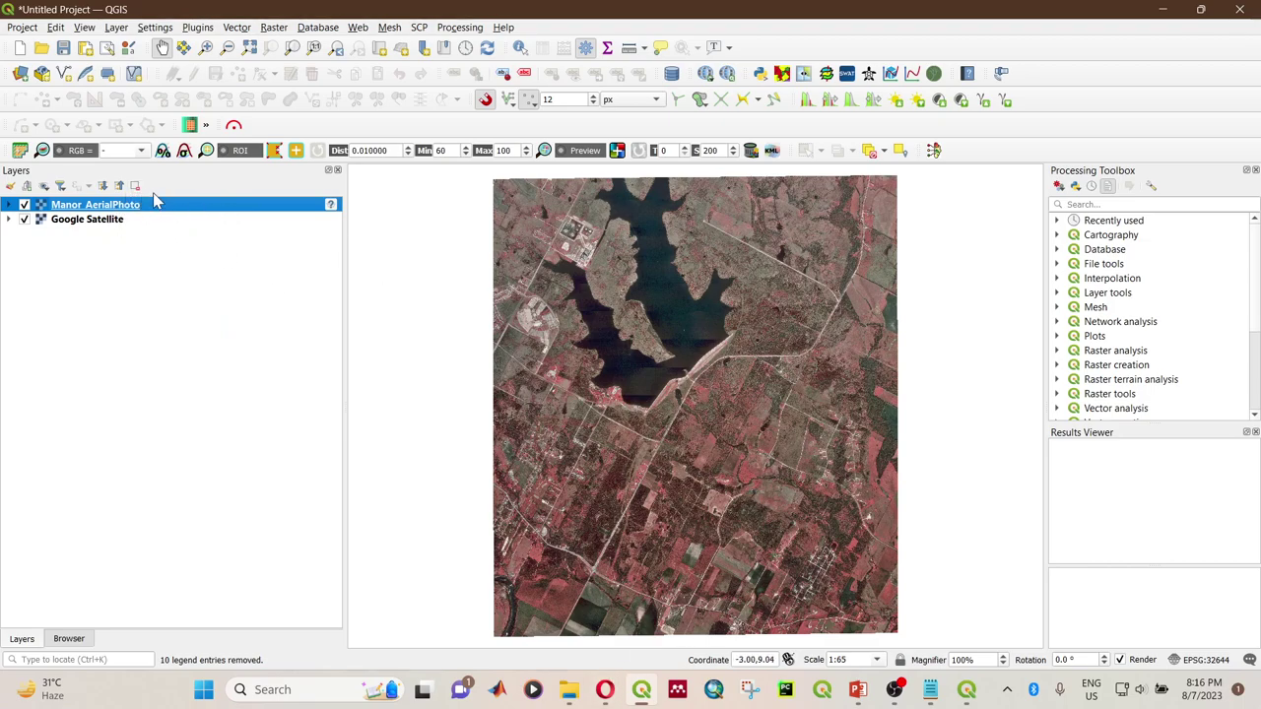
# Step: Close the current project without saving, relaunch QGIS and start a new empty project
pyautogui.click(1239, 9)
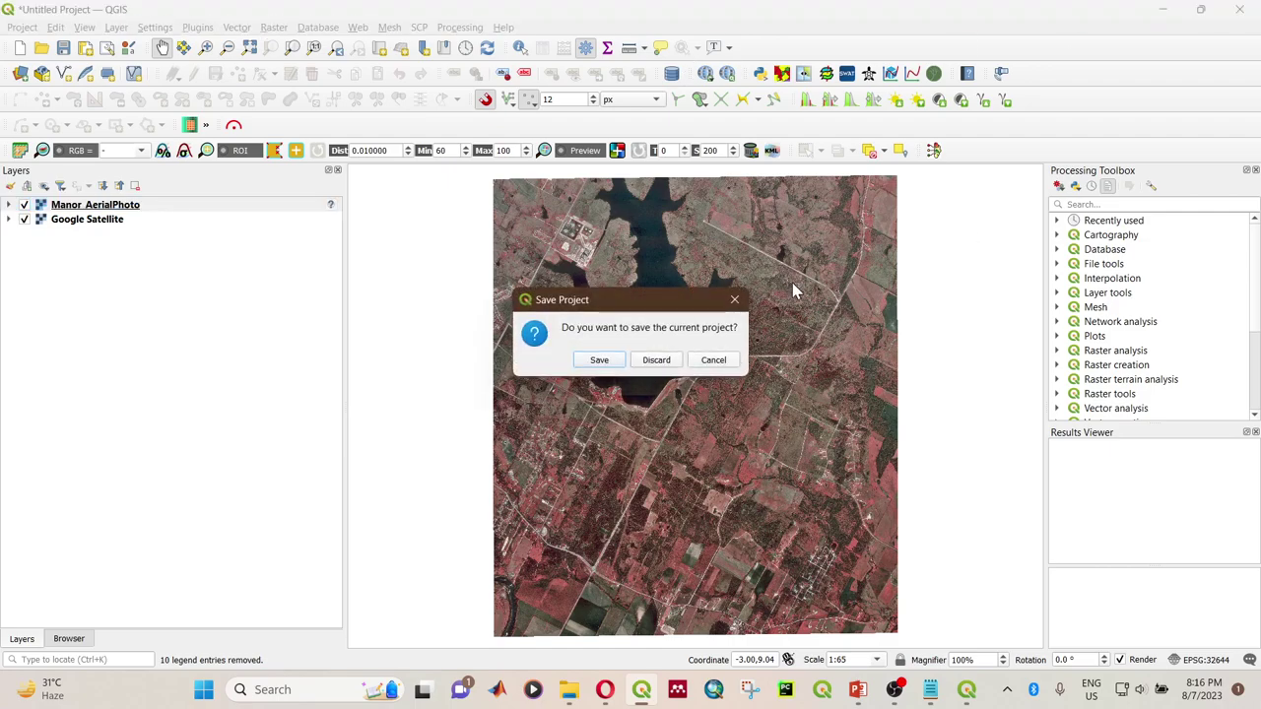
pyautogui.click(655, 358)
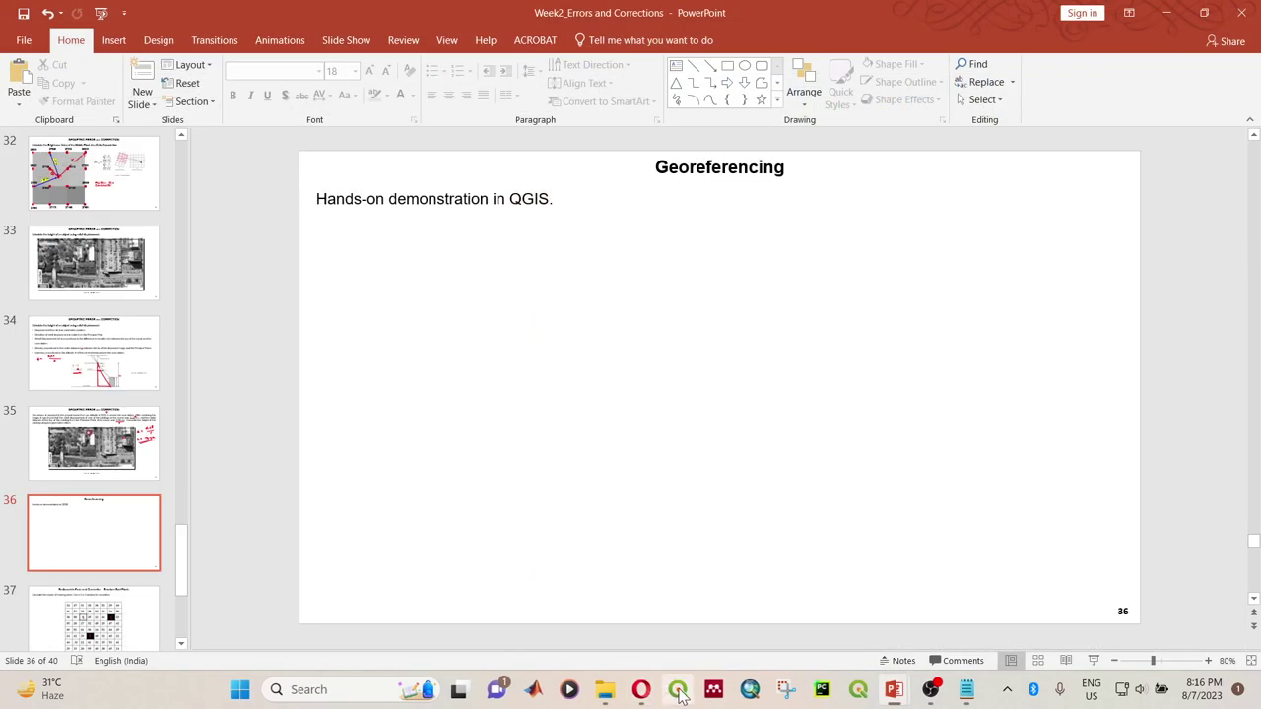
pyautogui.click(677, 691)
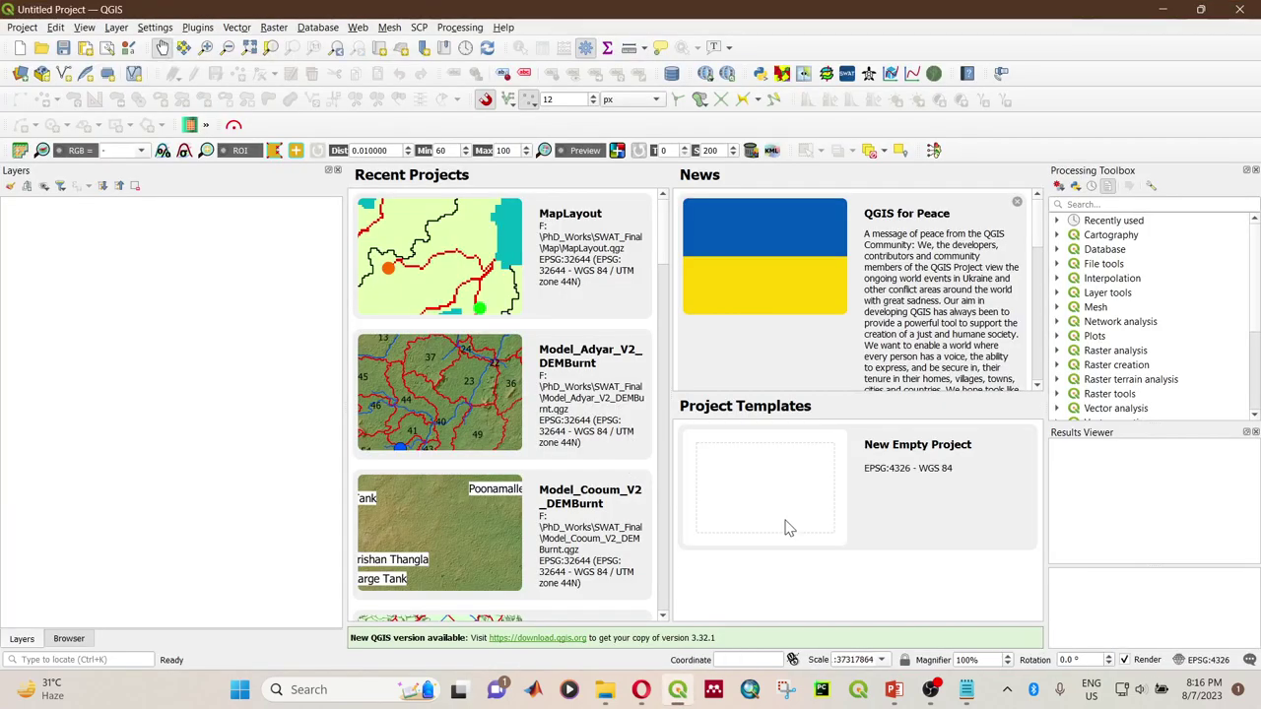
pyautogui.click(773, 517)
# Step: Add the Walter_lake SHP file to the project, accepting the transformation Inverse of UTM zone 14N + NAD83 to WGS 84 (1)
pyautogui.moveTo(613, 697)
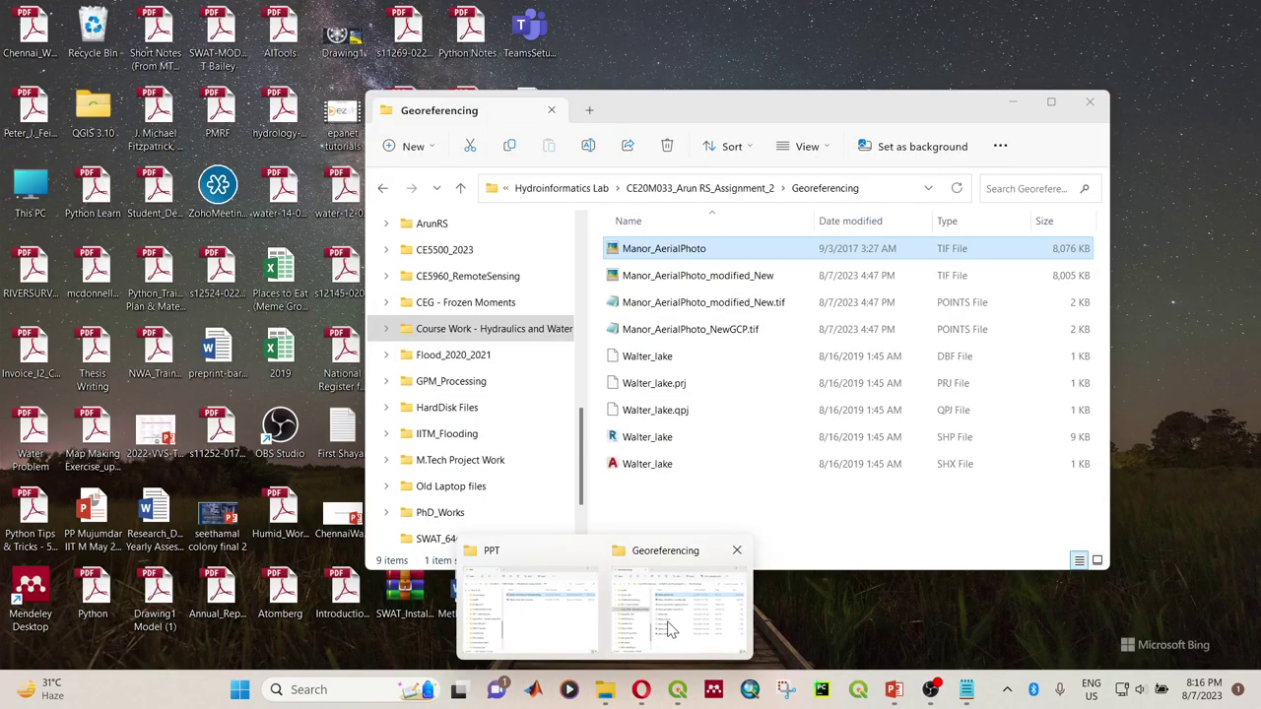
pyautogui.click(660, 630)
pyautogui.click(658, 446)
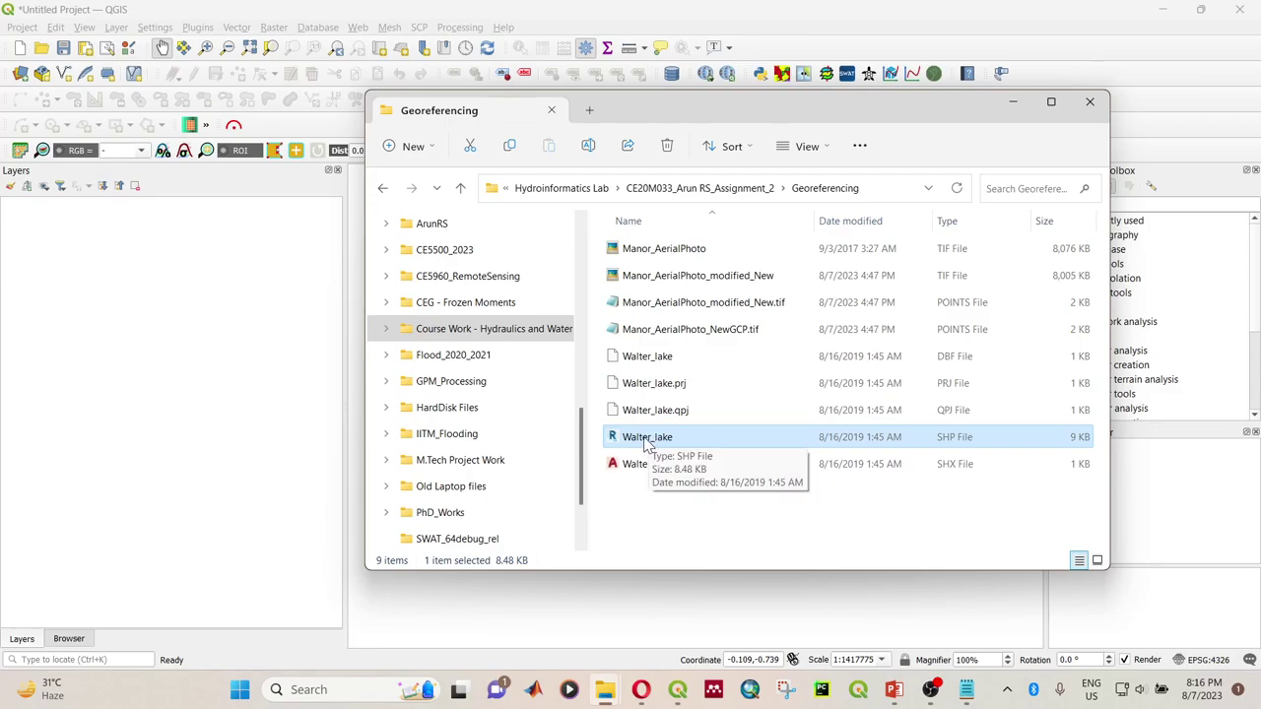
pyautogui.moveTo(647, 445); pyautogui.dragTo(227, 416)
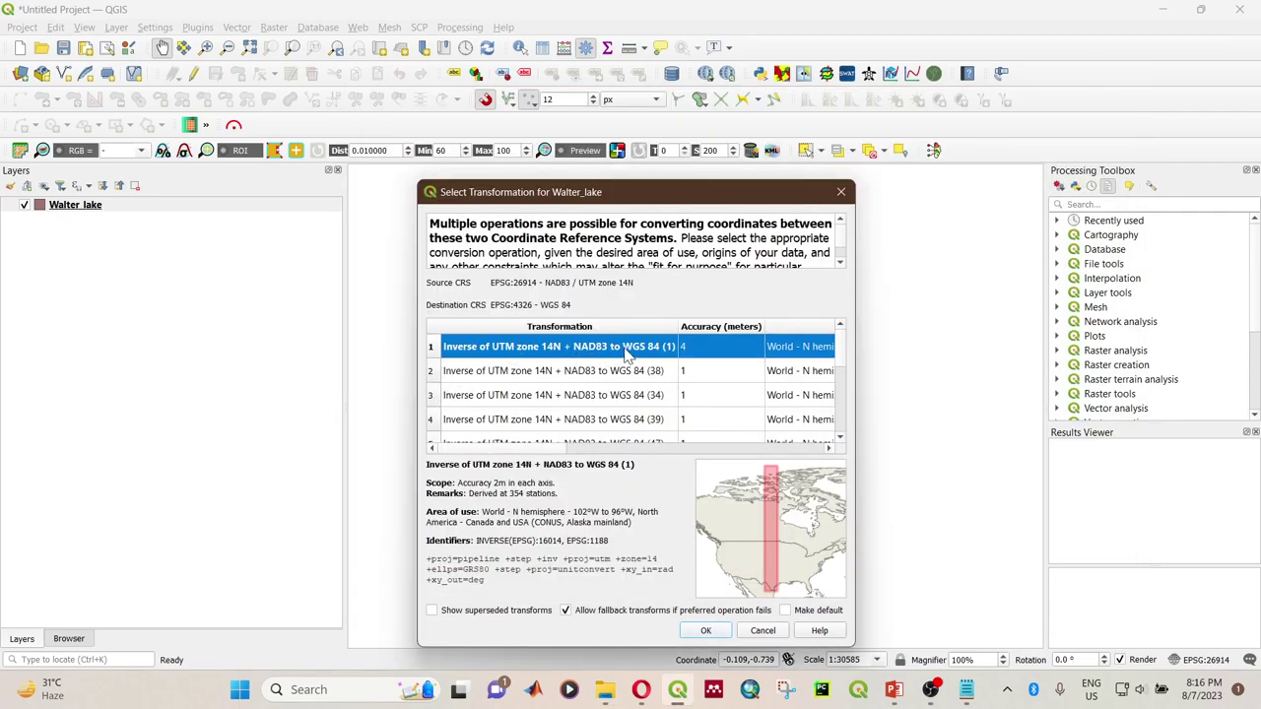
pyautogui.click(706, 632)
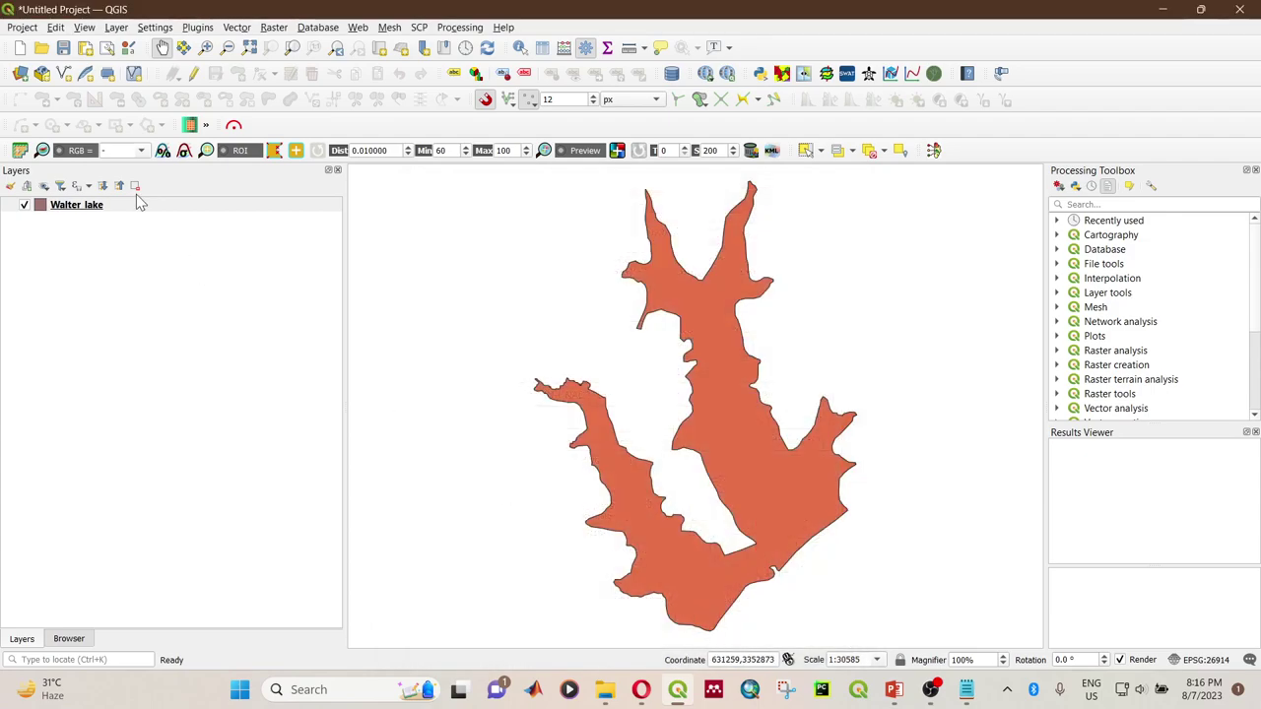
# Step: Add the Google Satellite basemap from QuickMapServices beneath the Walter_lake layer
pyautogui.click(365, 29)
pyautogui.moveTo(382, 50)
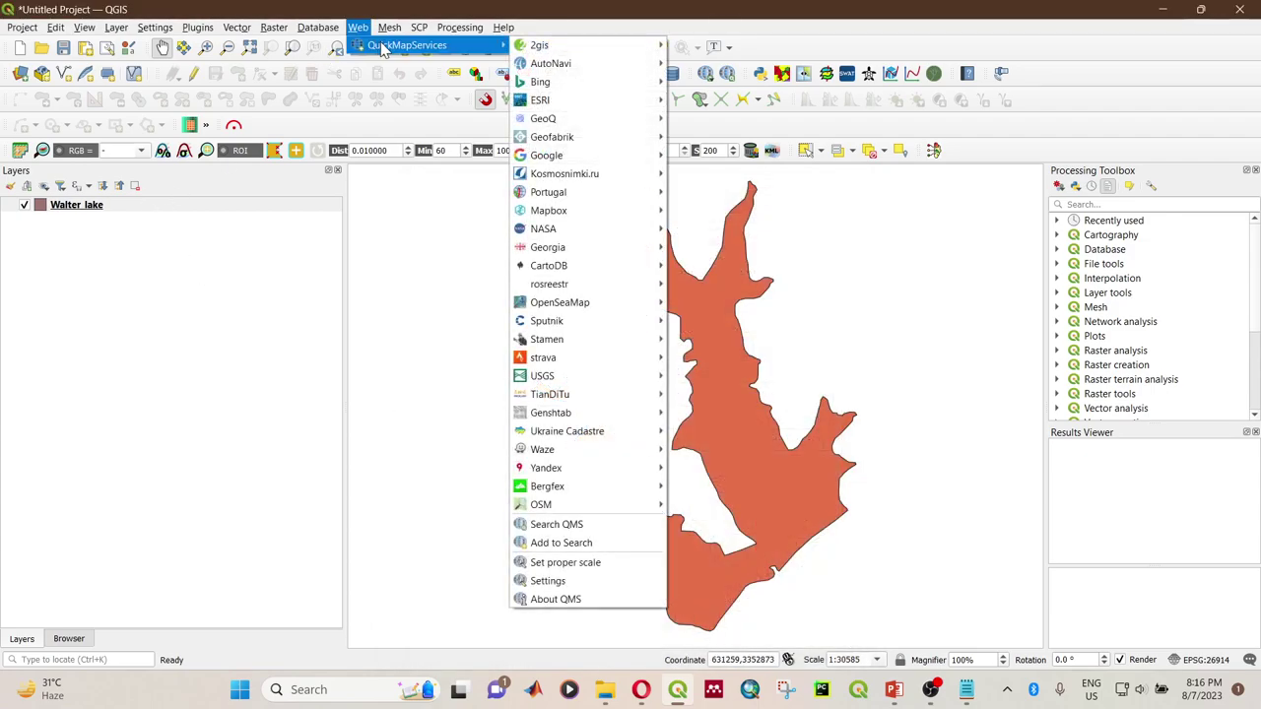
pyautogui.moveTo(591, 156)
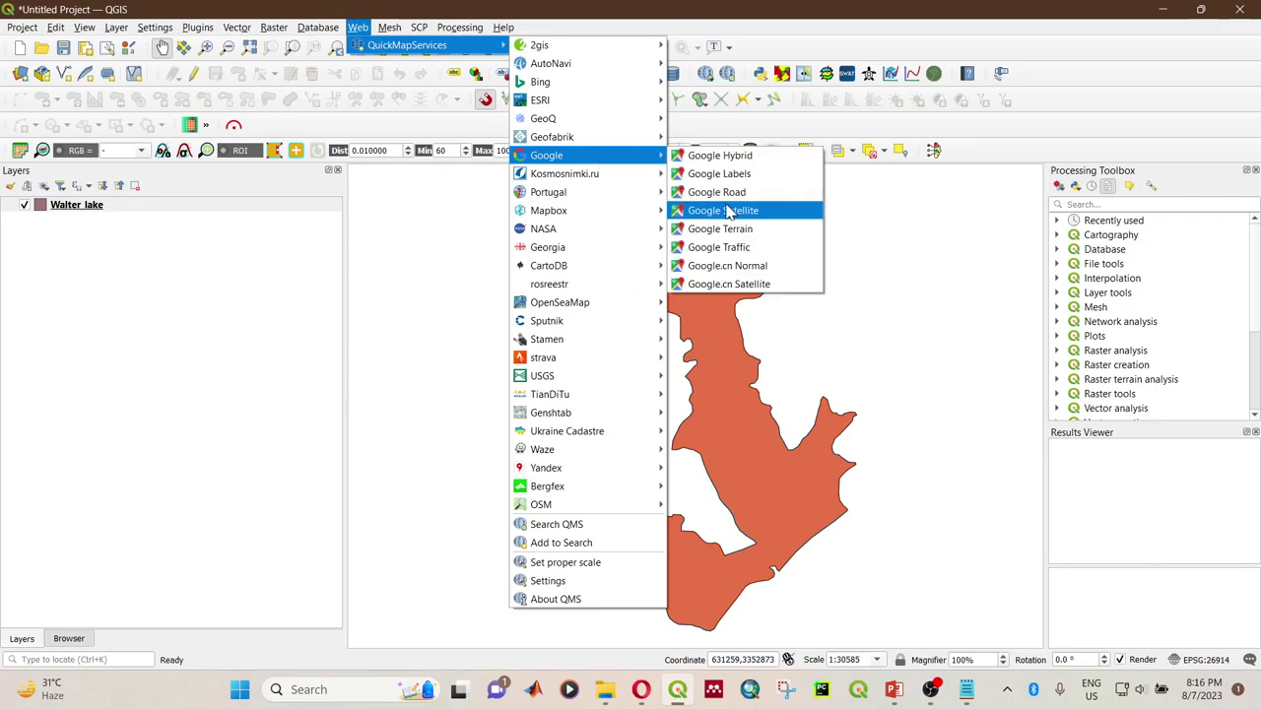
pyautogui.click(727, 206)
pyautogui.scroll(-1, 779, 361)
pyautogui.scroll(1, 785, 360)
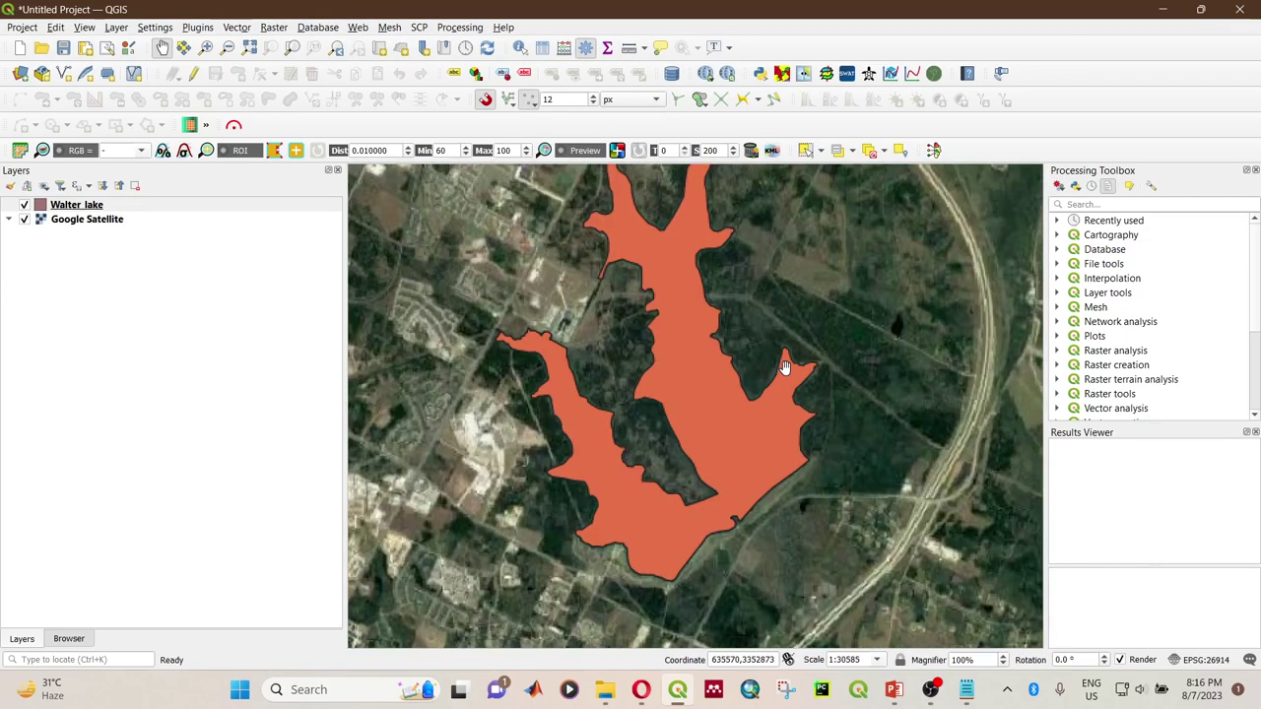
pyautogui.scroll(-1, 782, 368)
pyautogui.scroll(-1, 774, 371)
pyautogui.scroll(1, 769, 357)
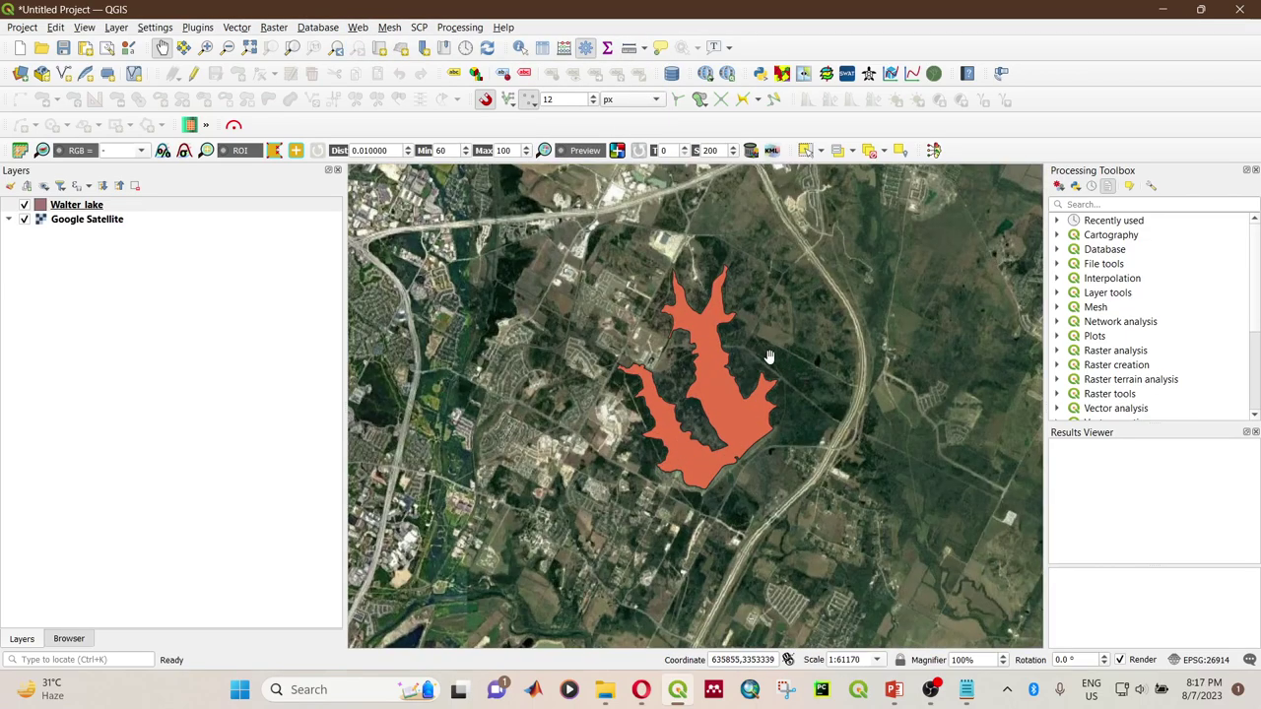
# Step: Hide the Walter_lake layer to compare its outline with the lake in the satellite imagery, then show it again
pyautogui.click(24, 205)
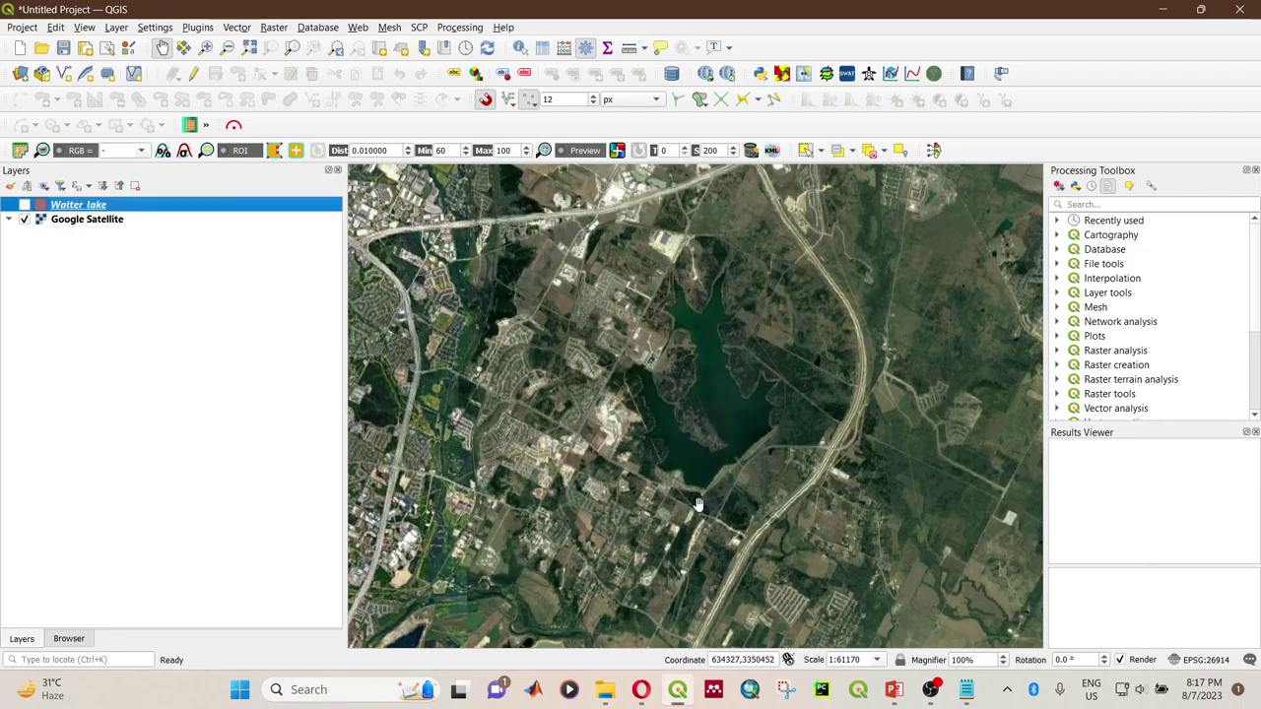
pyautogui.scroll(1, 759, 264)
pyautogui.click(24, 205)
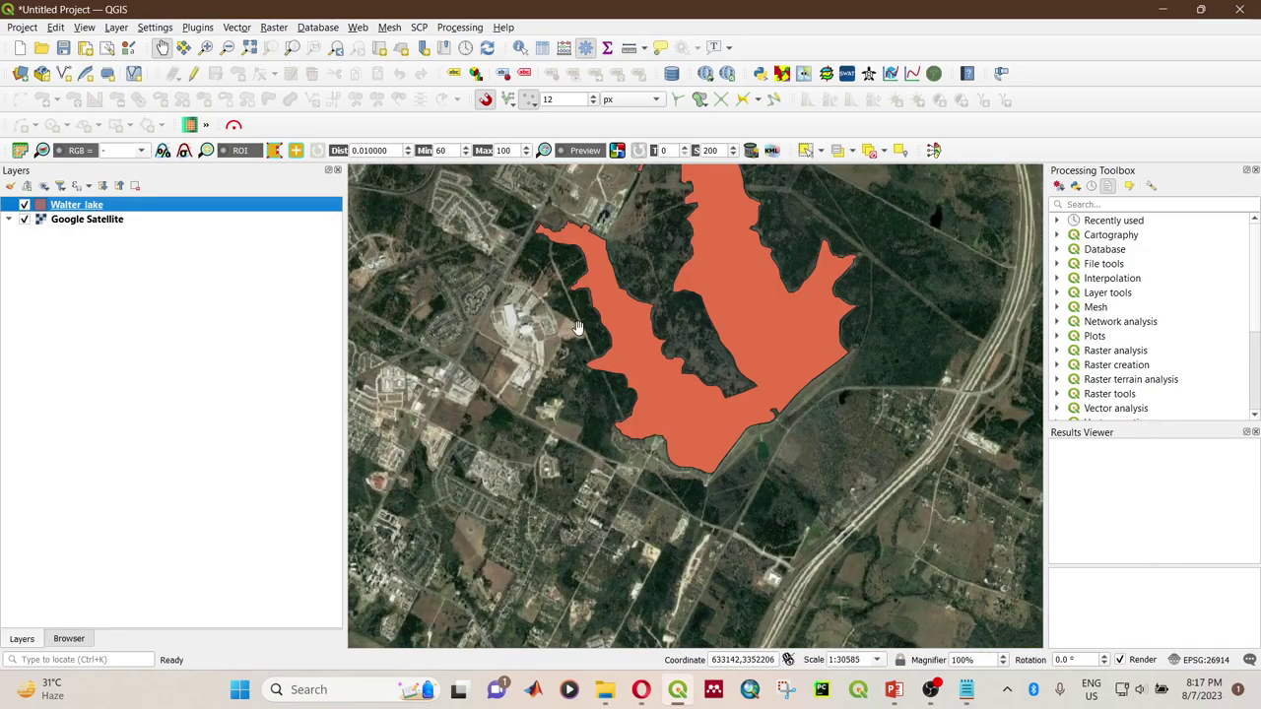
# Step: Examine the map coordinates around Walter_lake and its regional location on the wider satellite basemap
pyautogui.scroll(-1, 679, 458)
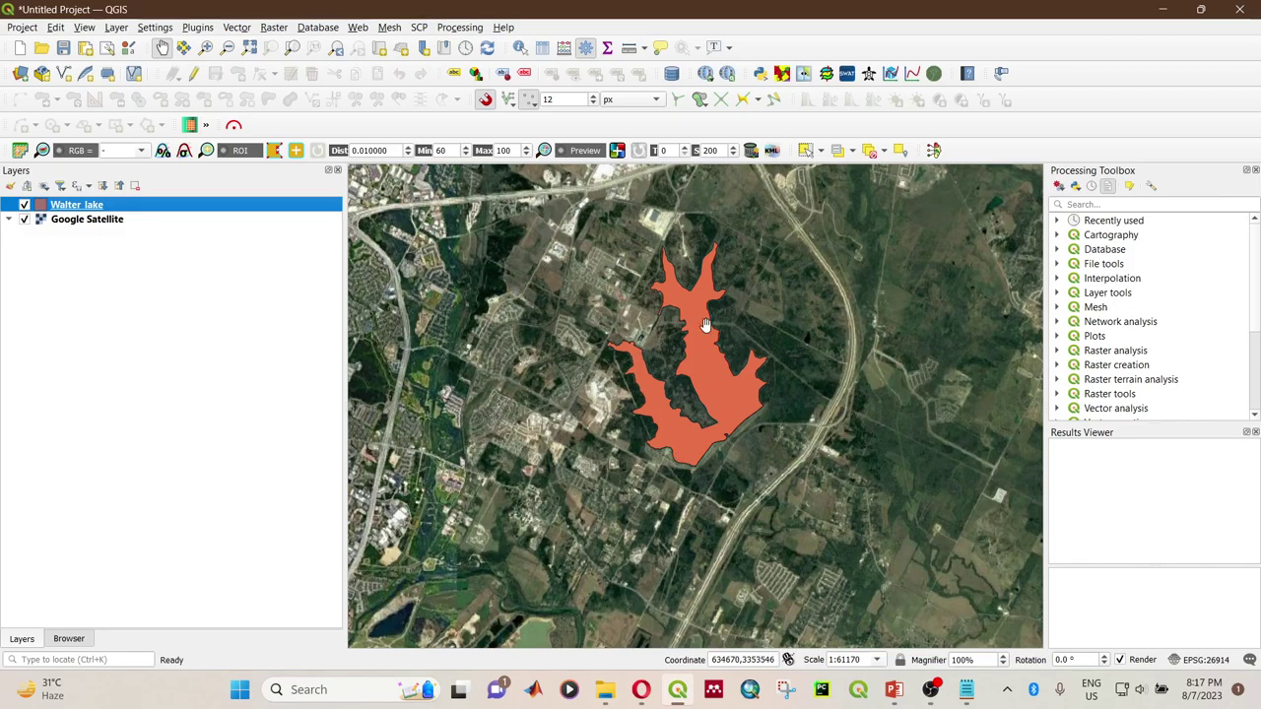
pyautogui.scroll(-1, 635, 359)
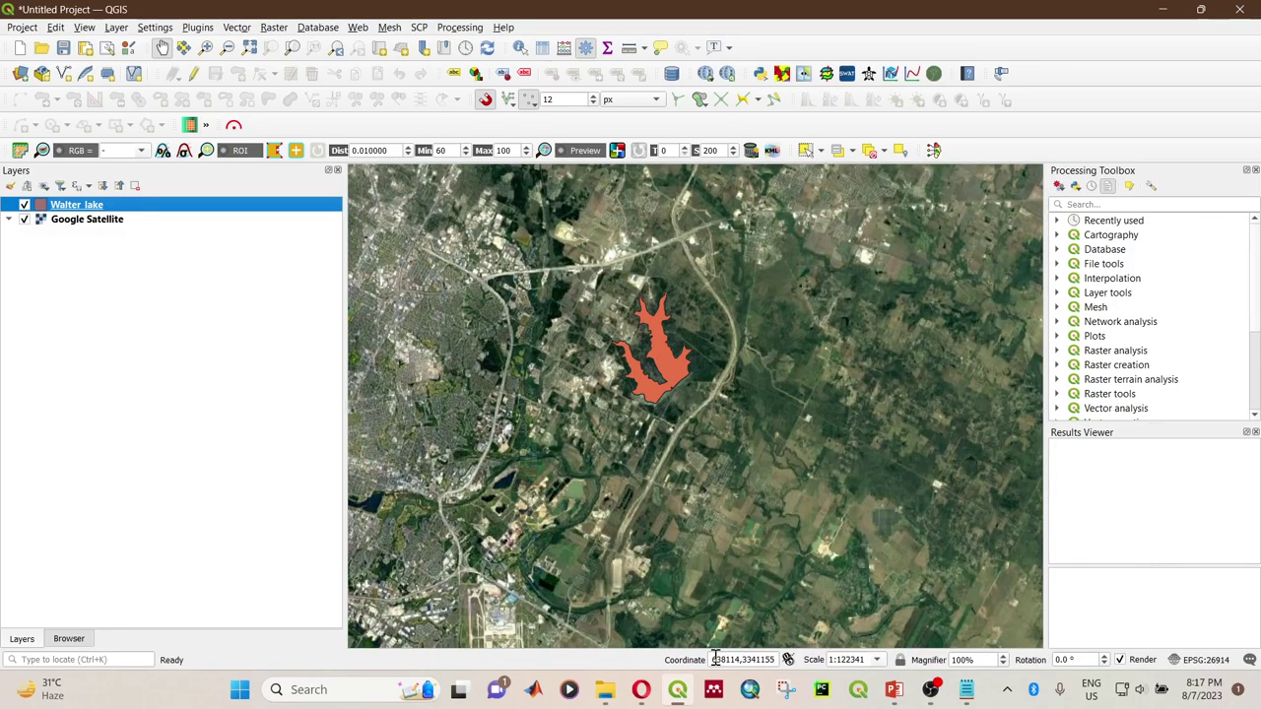
pyautogui.moveTo(755, 660); pyautogui.dragTo(765, 659)
pyautogui.scroll(-5, 712, 416)
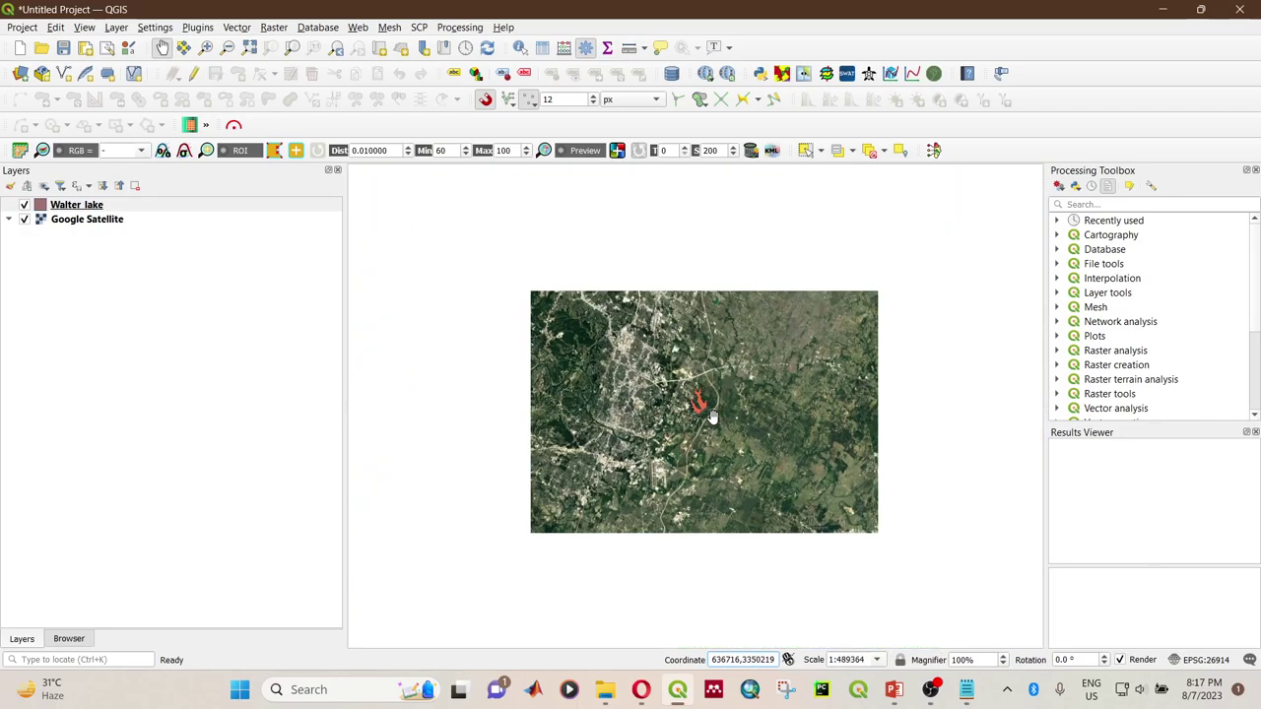
pyautogui.scroll(-5, 633, 320)
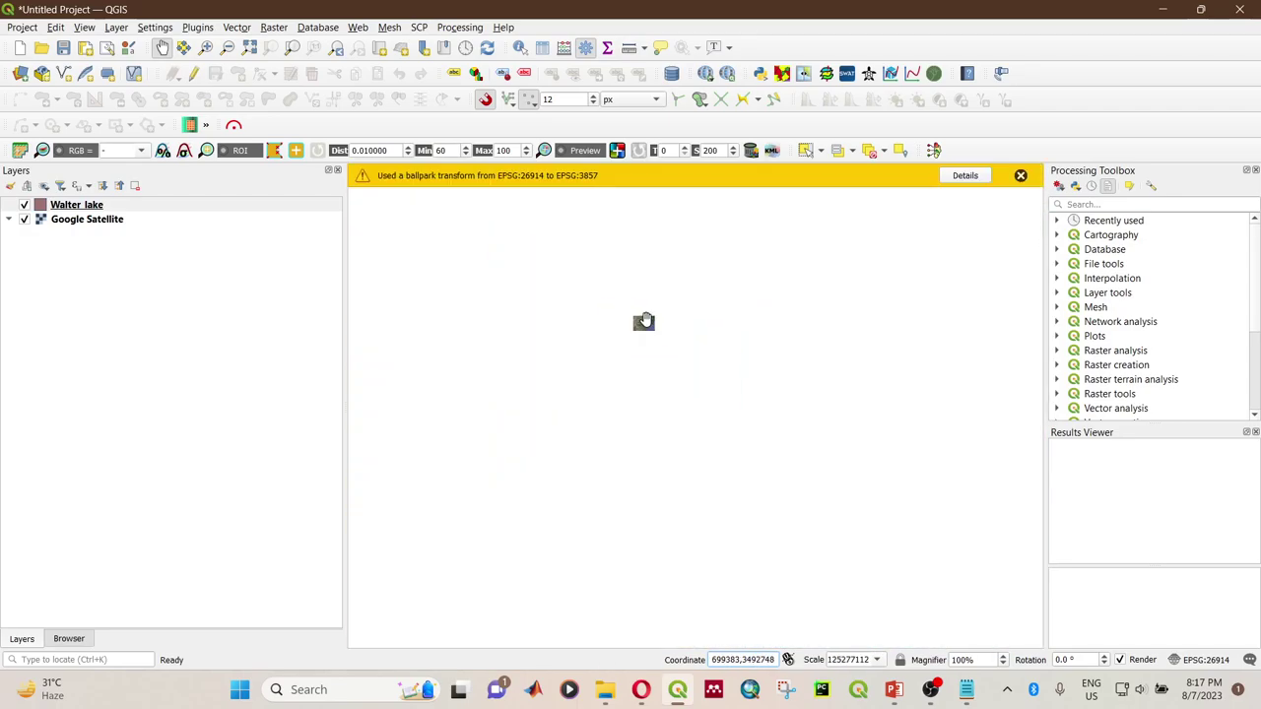
pyautogui.scroll(3, 650, 317)
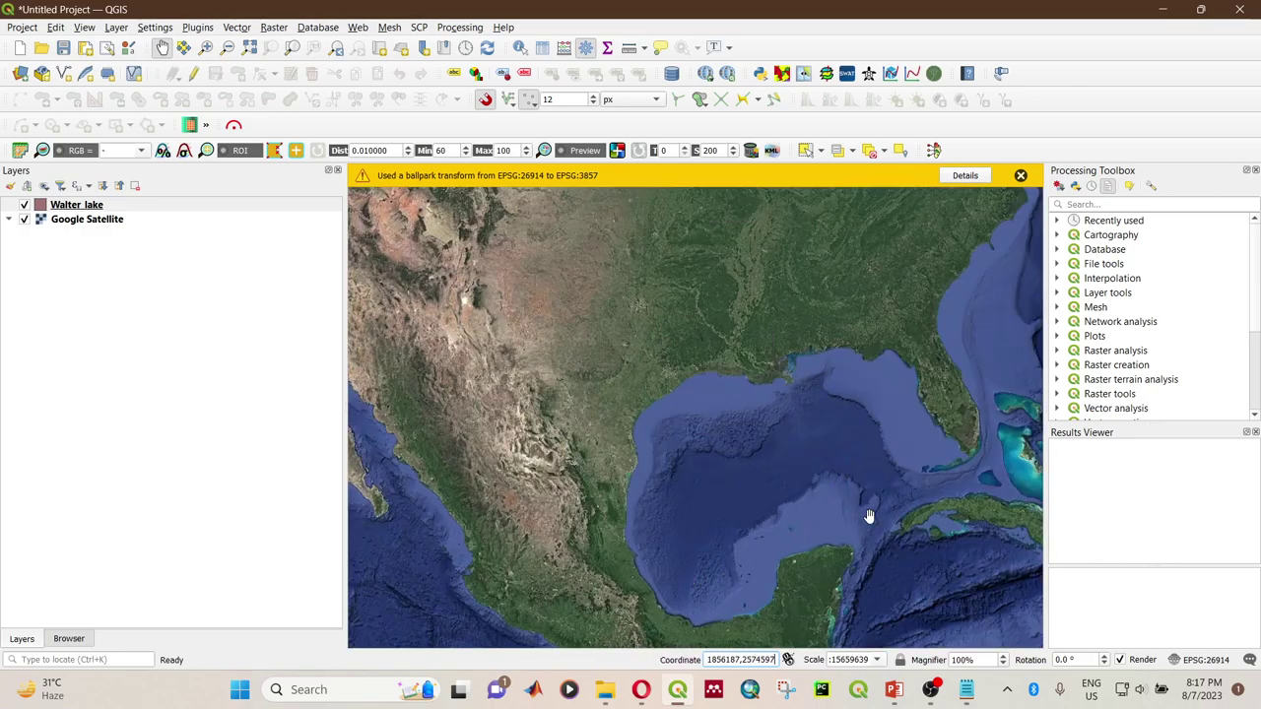
pyautogui.scroll(1, 893, 397)
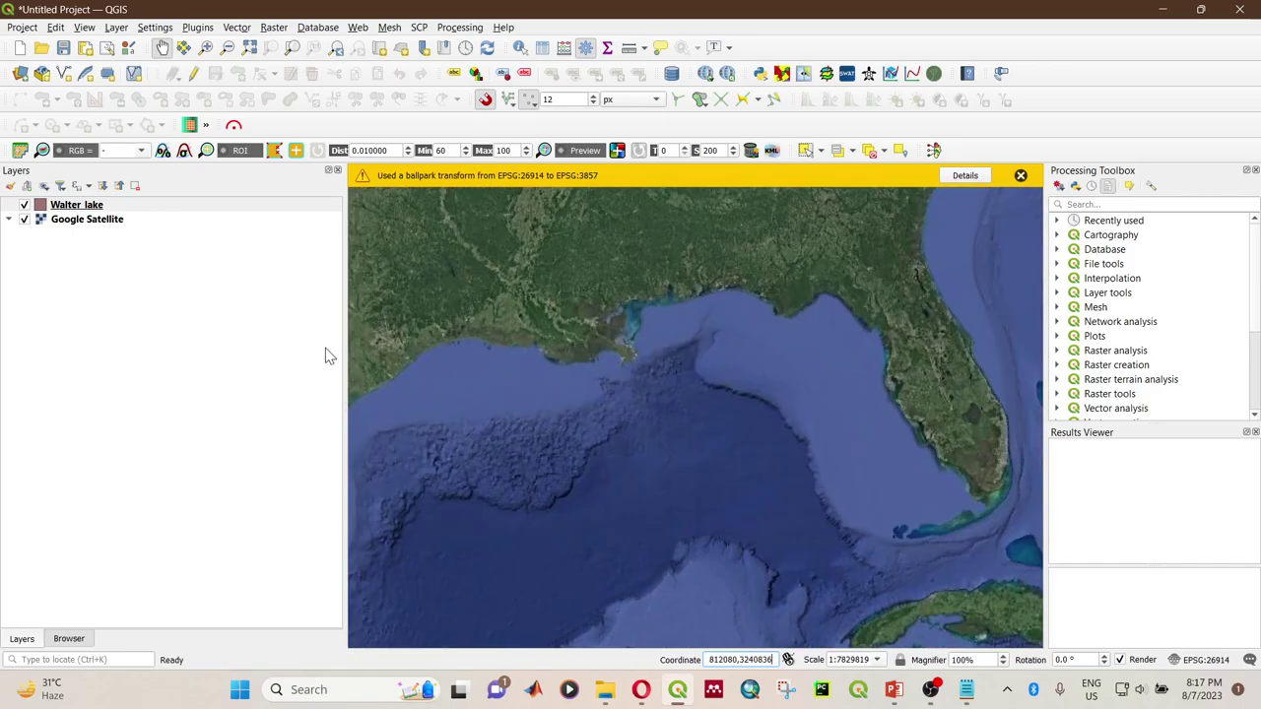
# Step: Zoom the map to the Walter_lake layer's extent and dismiss the transform warning
pyautogui.click(69, 207)
pyautogui.rightClick(74, 206)
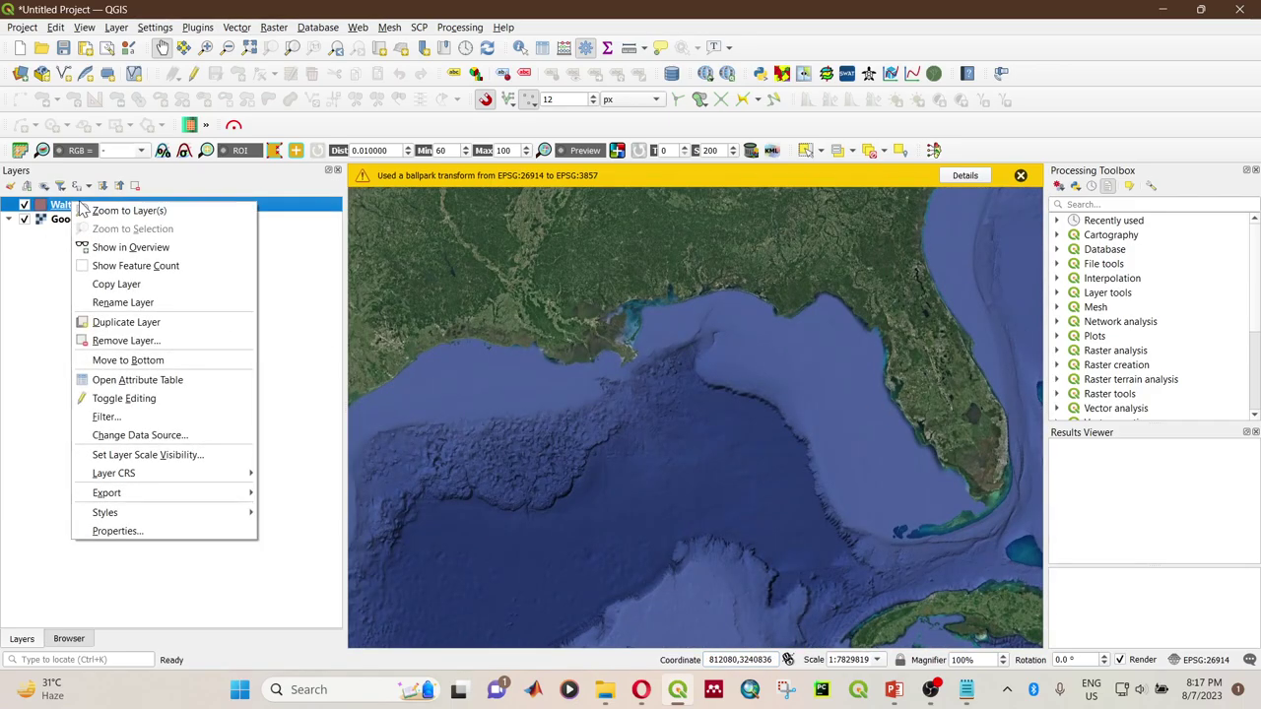
pyautogui.click(98, 210)
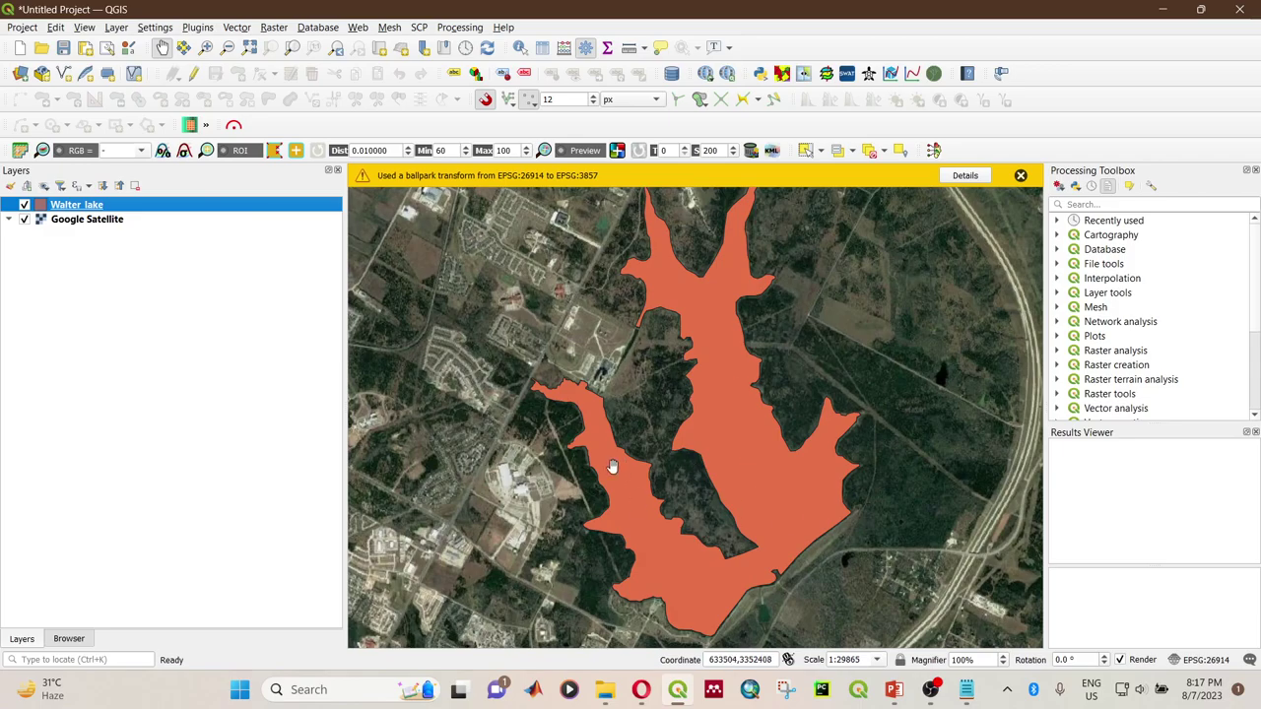
pyautogui.click(1020, 176)
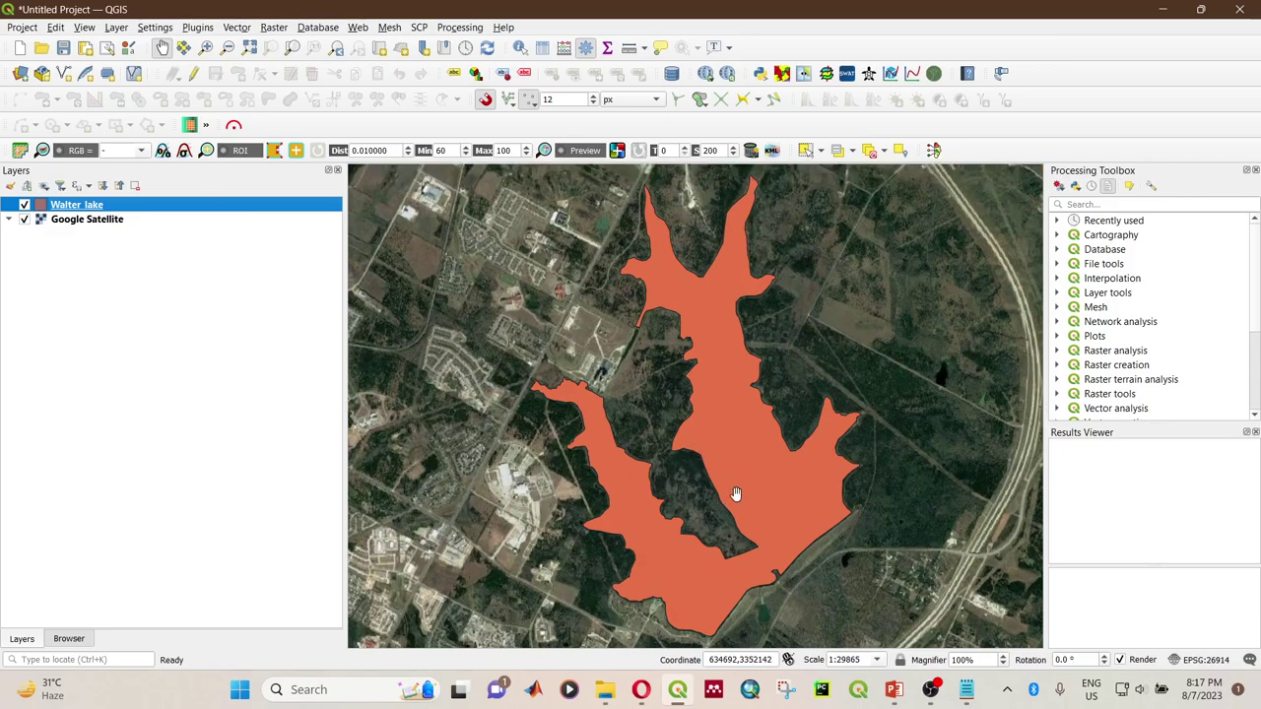
pyautogui.moveTo(731, 498); pyautogui.dragTo(693, 472)
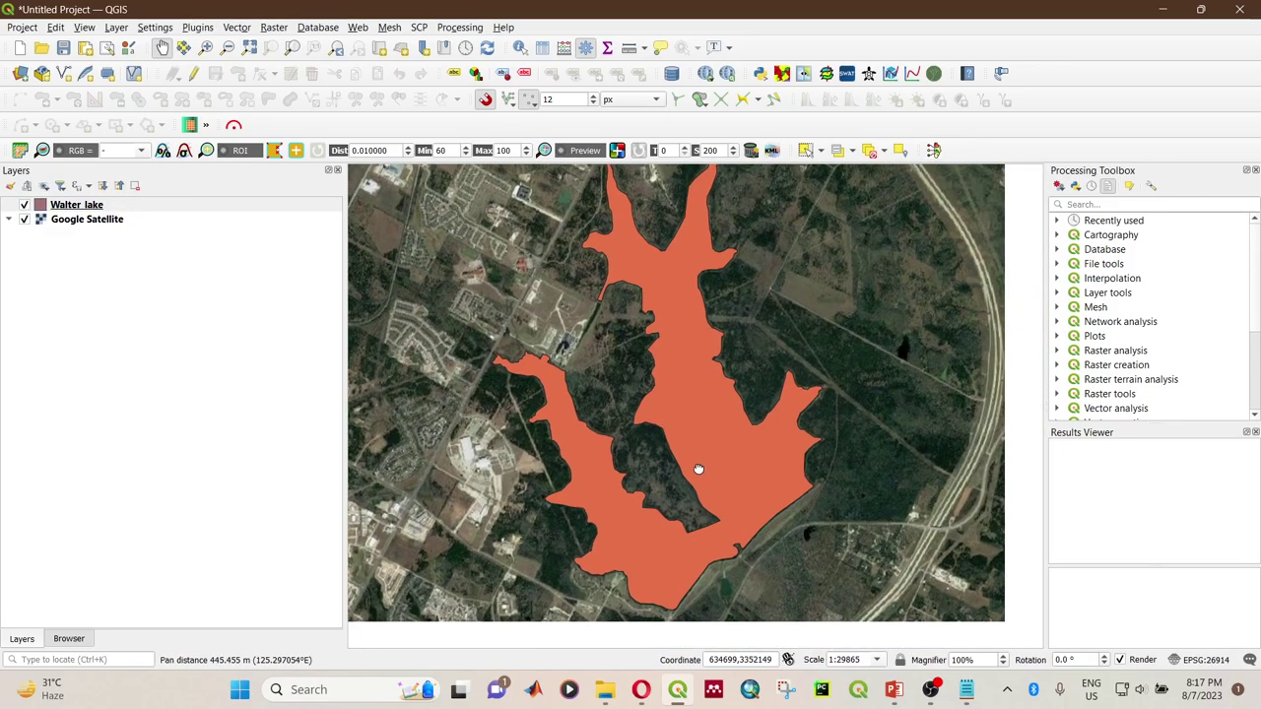
# Step: Select the Google Satellite layer and hide Walter_lake, keeping the whole lake in view
pyautogui.click(122, 223)
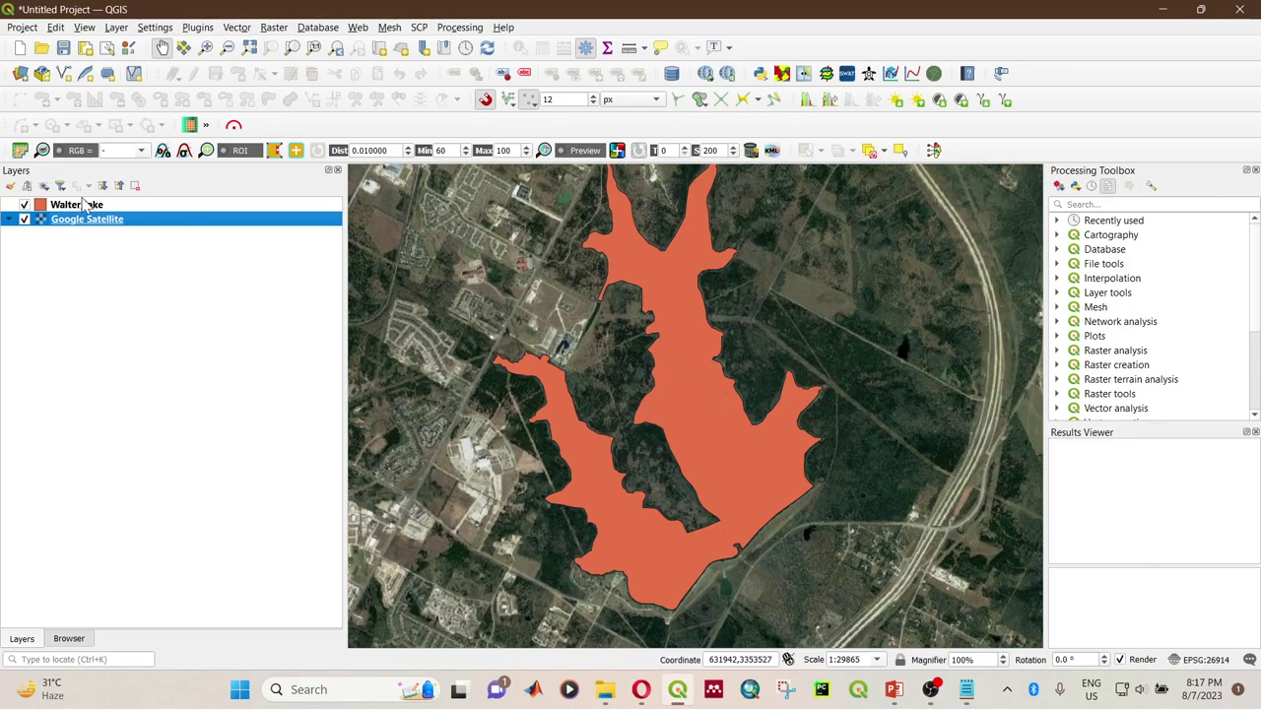
pyautogui.scroll(-1, 778, 445)
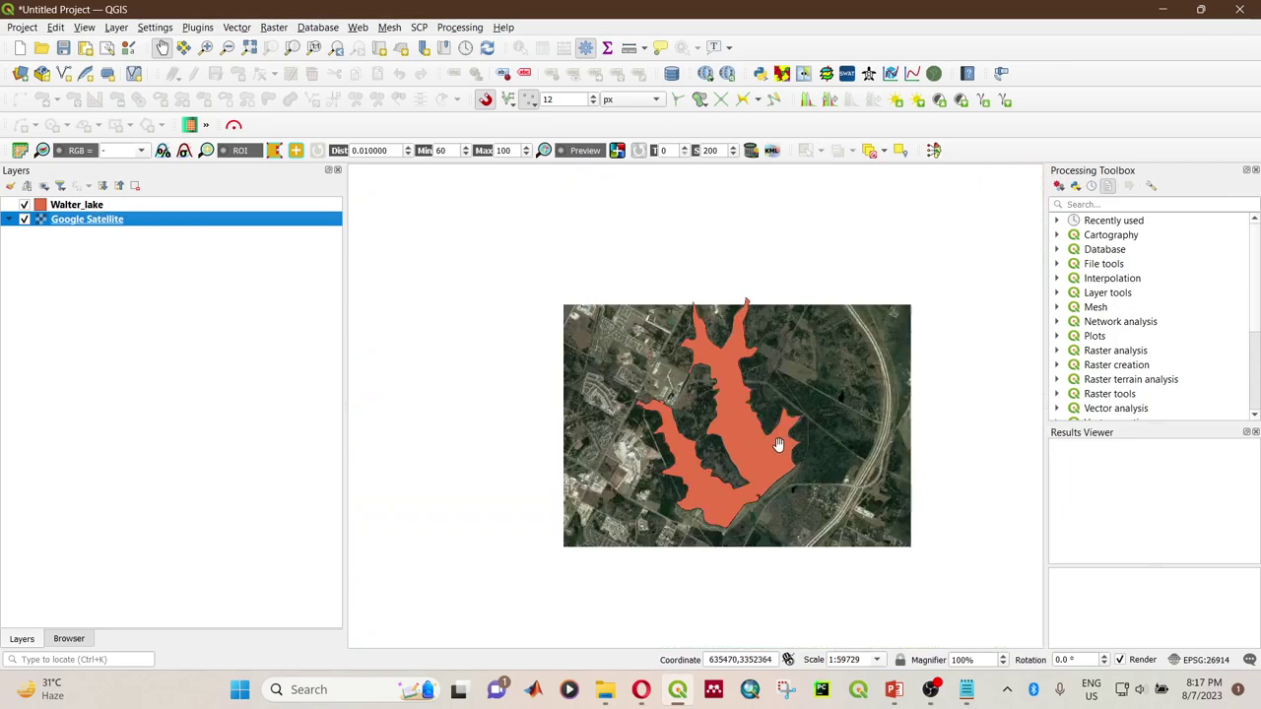
pyautogui.moveTo(778, 445); pyautogui.dragTo(725, 413)
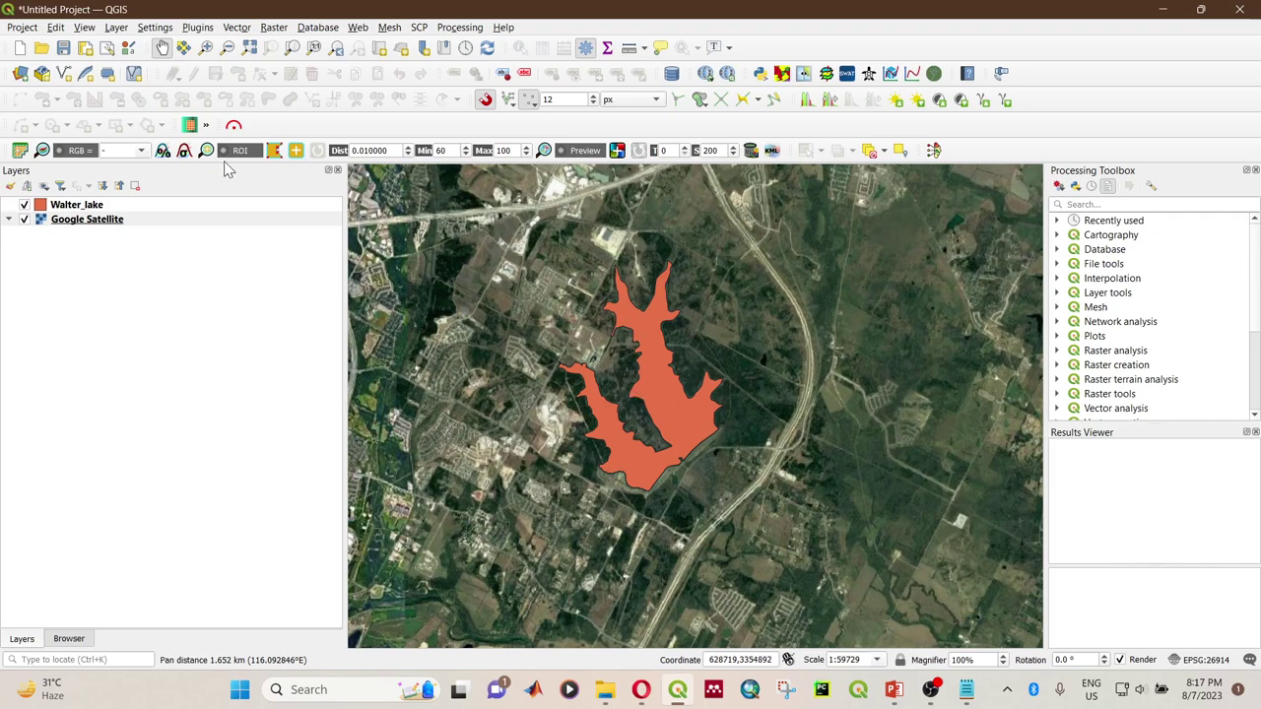
pyautogui.click(24, 204)
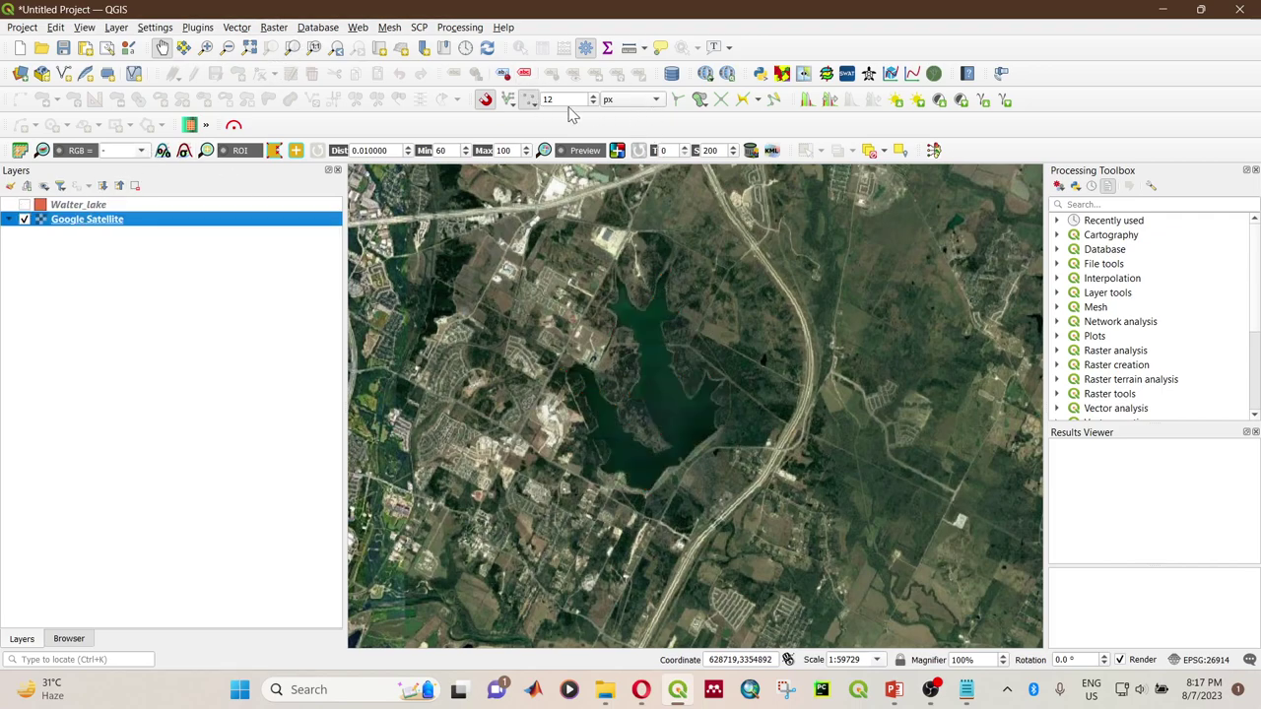
# Step: Search the plugin manager for georef among all and installed plugins, and close the manager
pyautogui.click(207, 27)
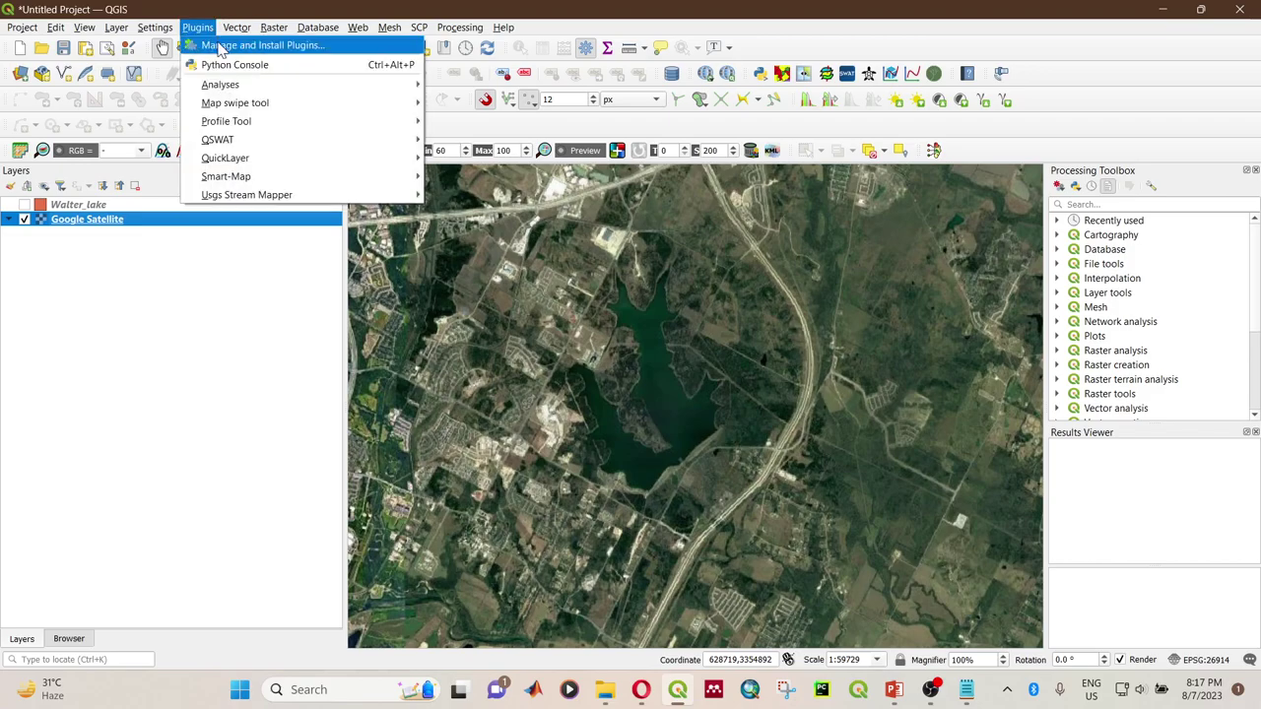
pyautogui.click(223, 45)
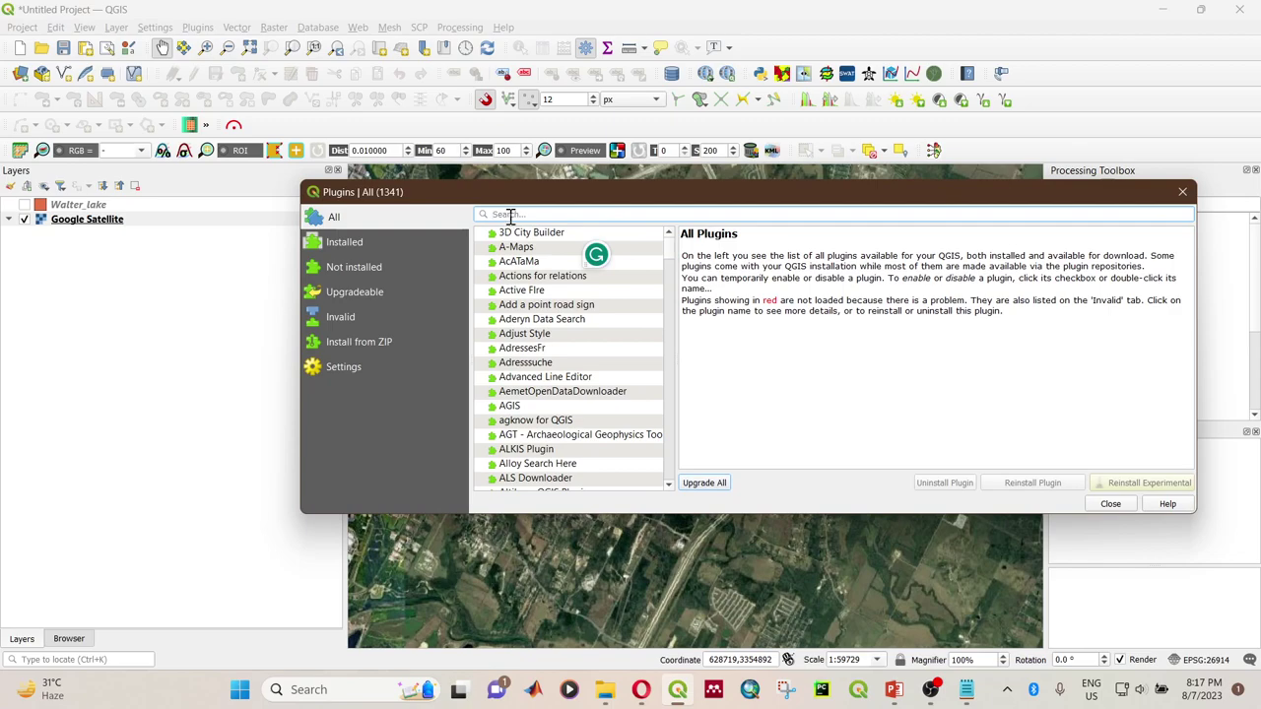
pyautogui.write('geor')
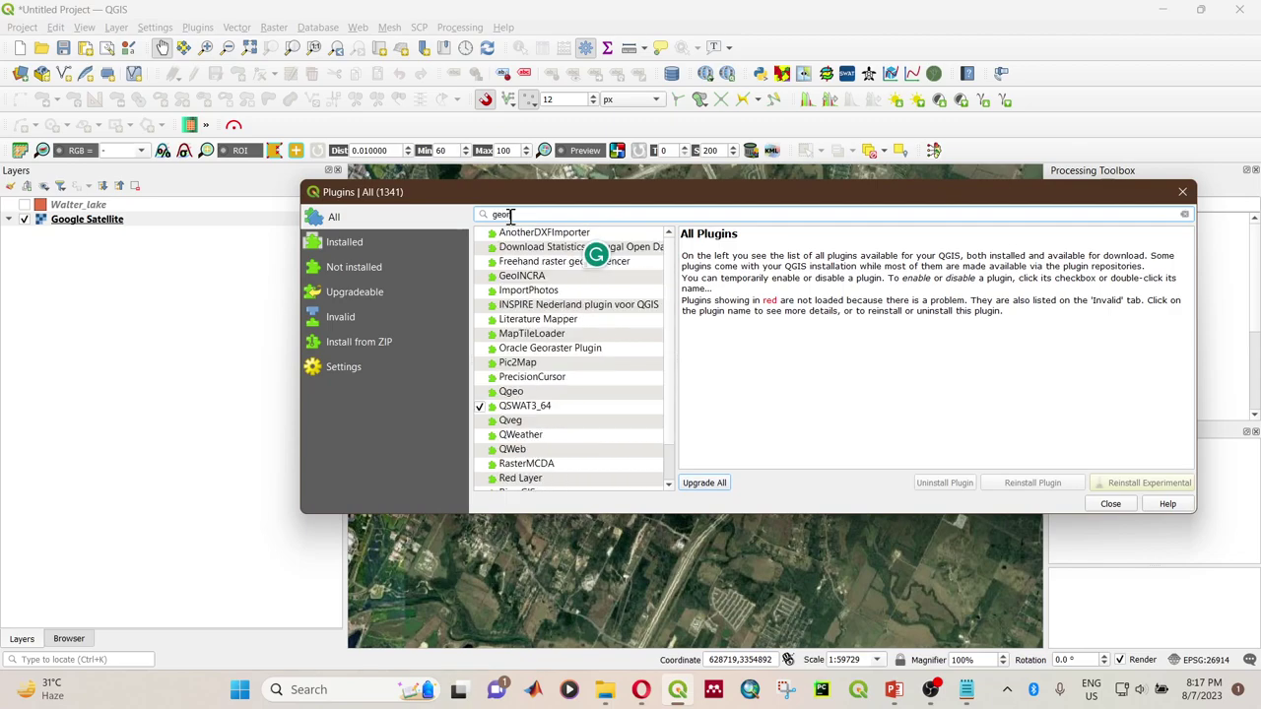
pyautogui.write('ef')
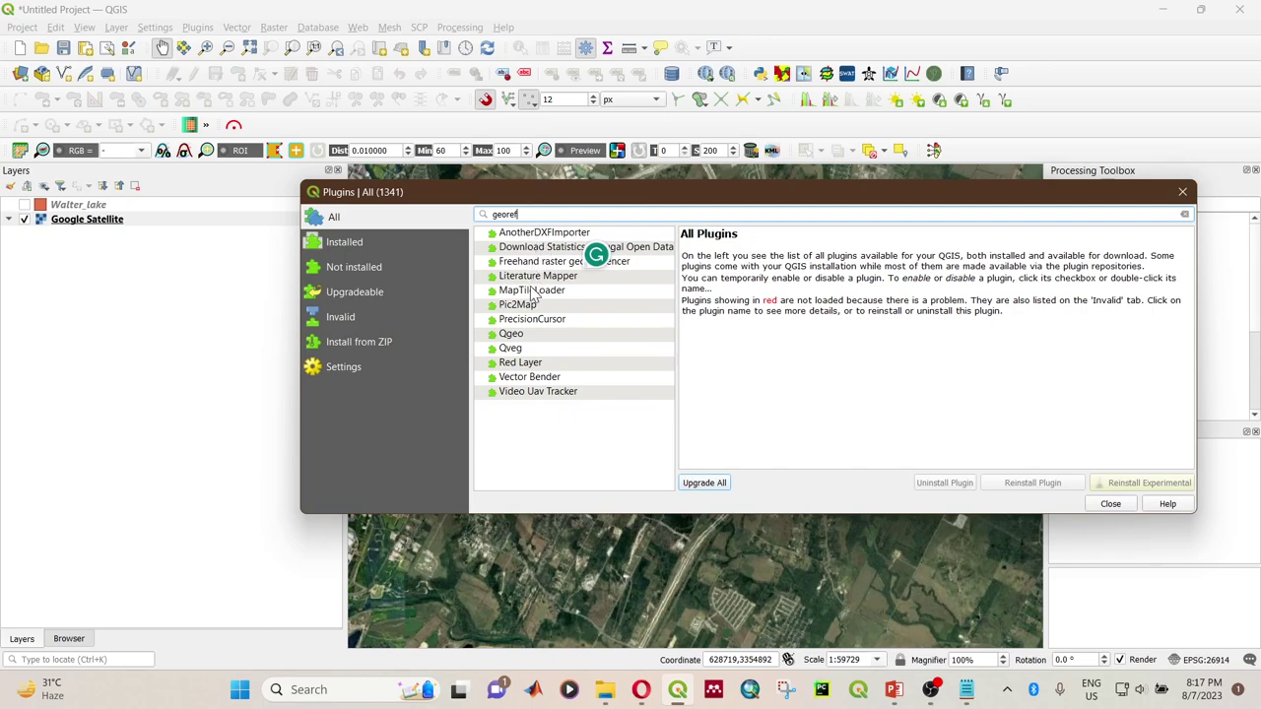
pyautogui.click(529, 291)
pyautogui.click(361, 242)
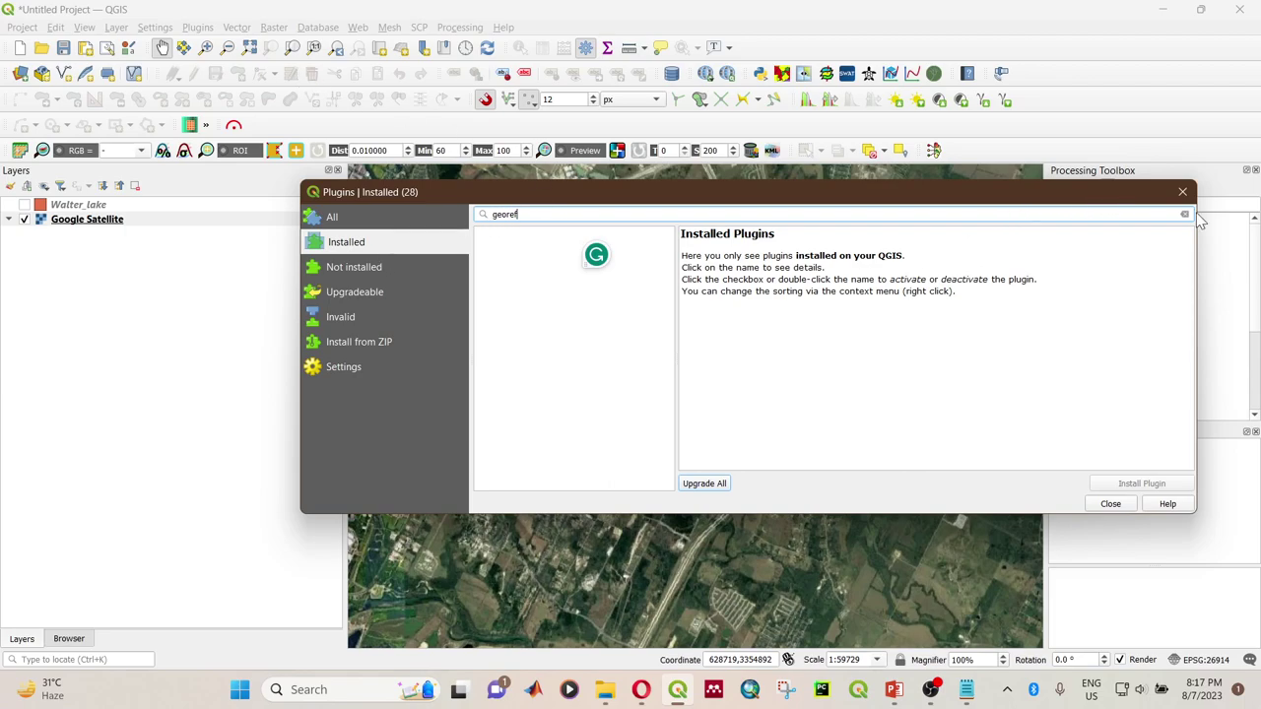
pyautogui.click(325, 215)
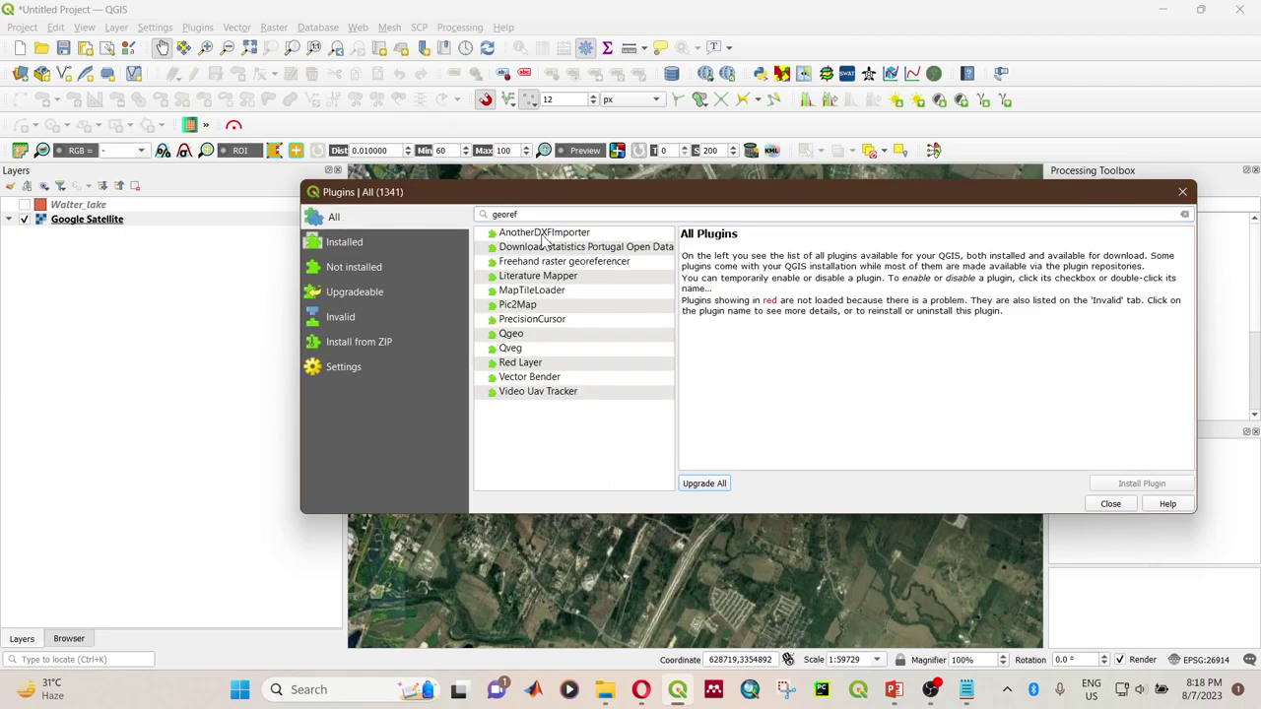
pyautogui.click(537, 214)
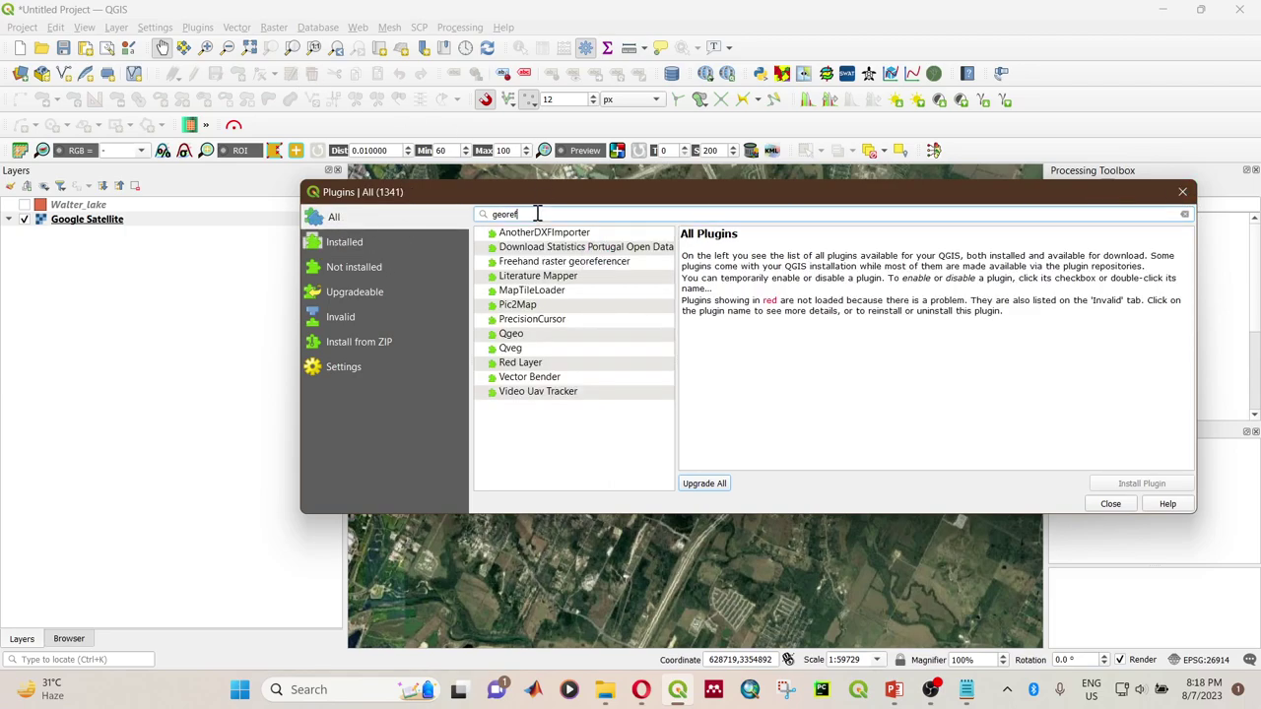
pyautogui.click(1182, 192)
# Step: Open the Georeferencer and move its window down over the map
pyautogui.click(273, 27)
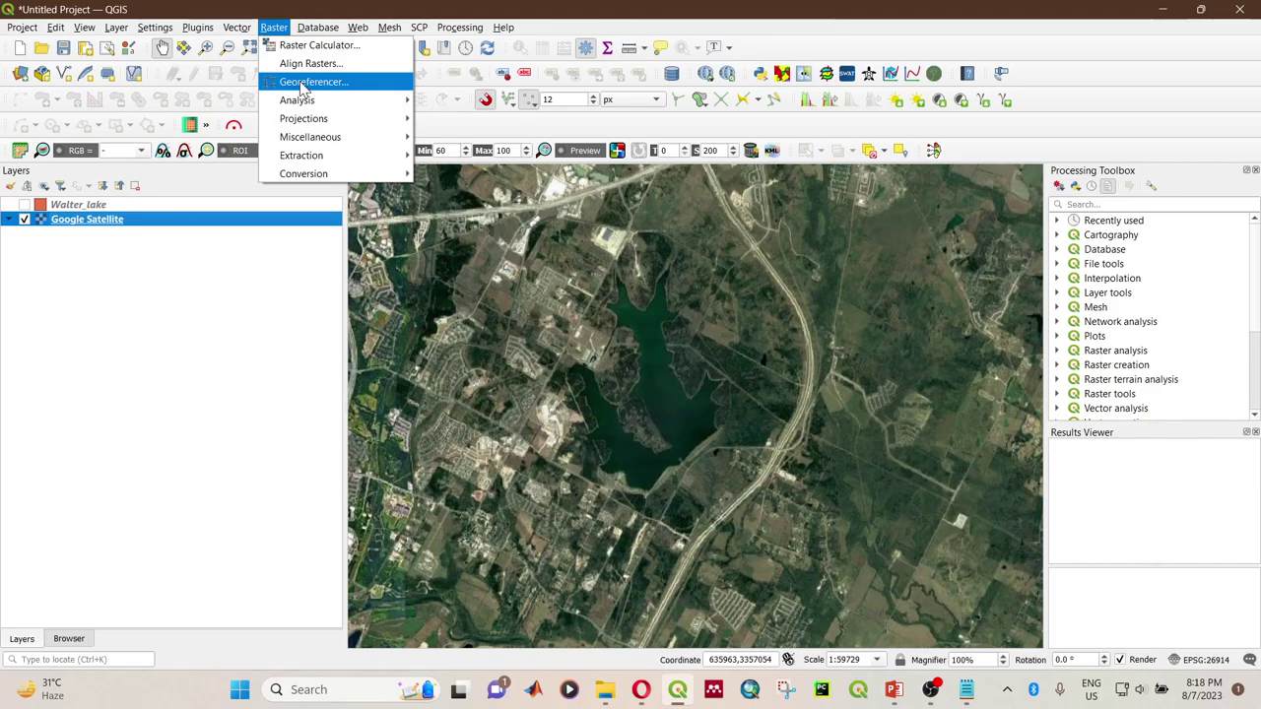
pyautogui.click(302, 83)
pyautogui.moveTo(276, 11); pyautogui.dragTo(374, 37)
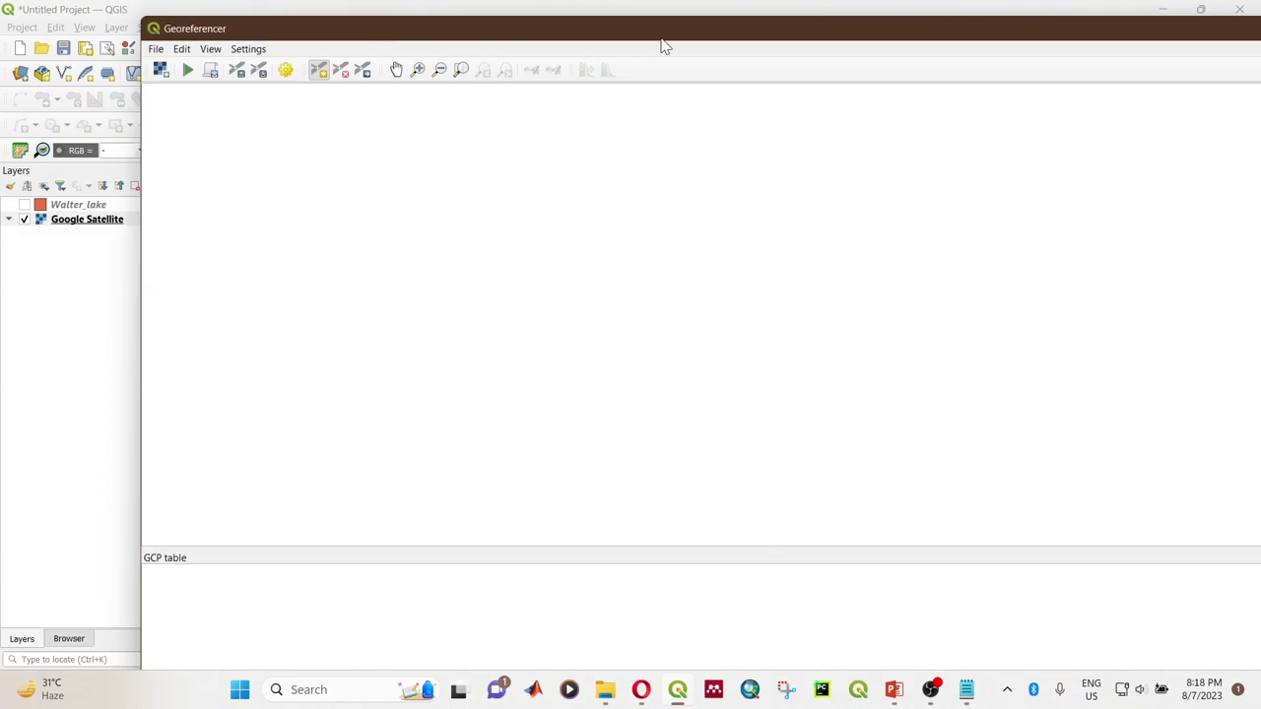
pyautogui.moveTo(664, 20); pyautogui.dragTo(646, 85)
# Step: Start opening a raster in the Georeferencer and copy the Georeferencing folder's path from File Explorer
pyautogui.click(119, 100)
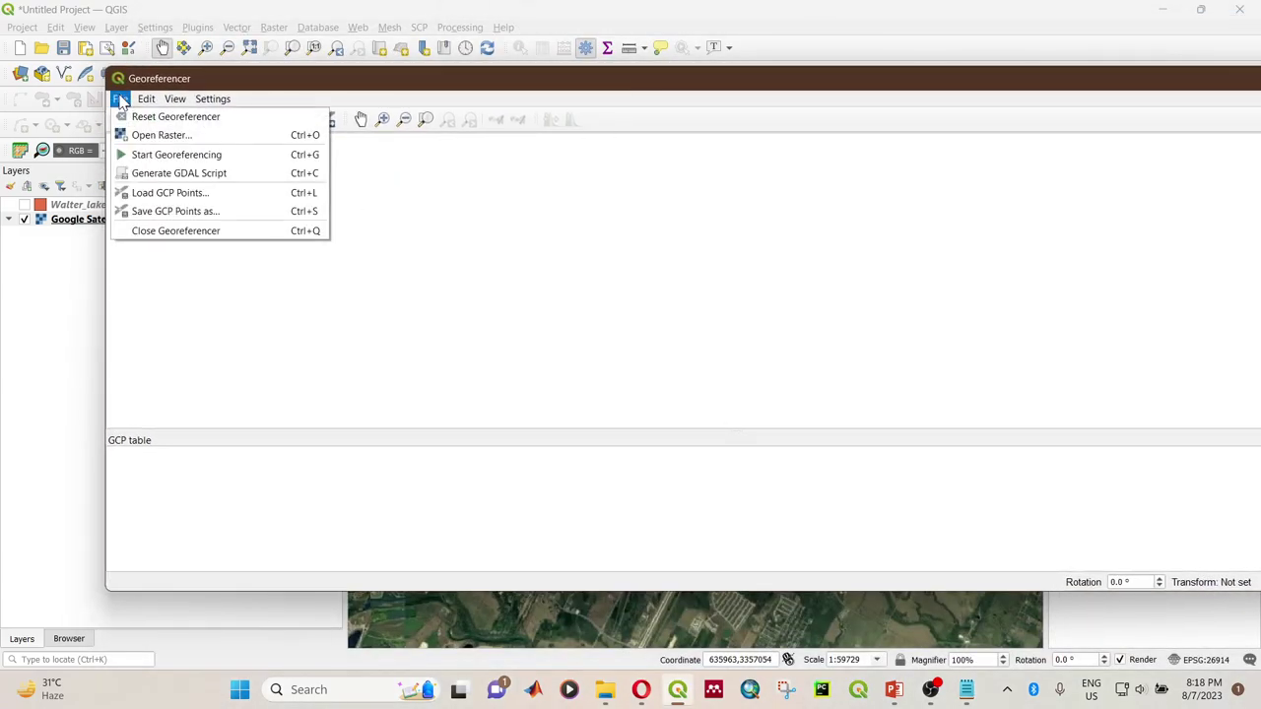
pyautogui.click(148, 135)
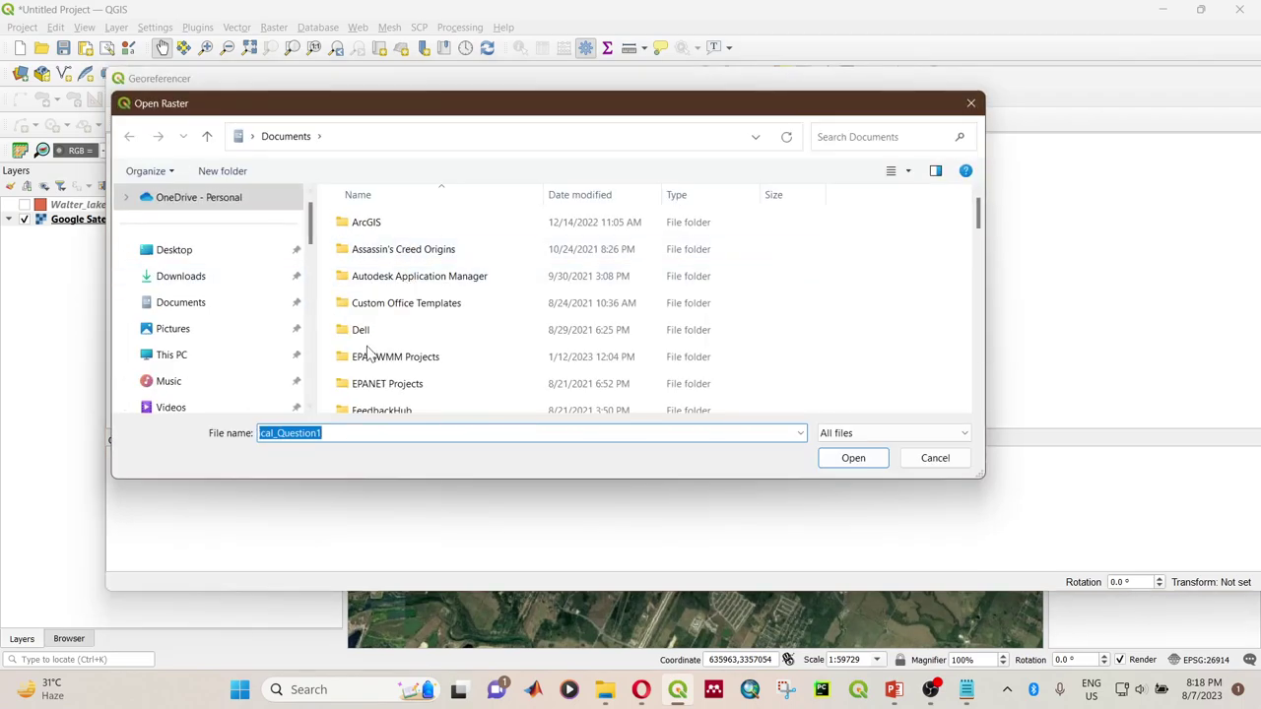
pyautogui.moveTo(605, 690)
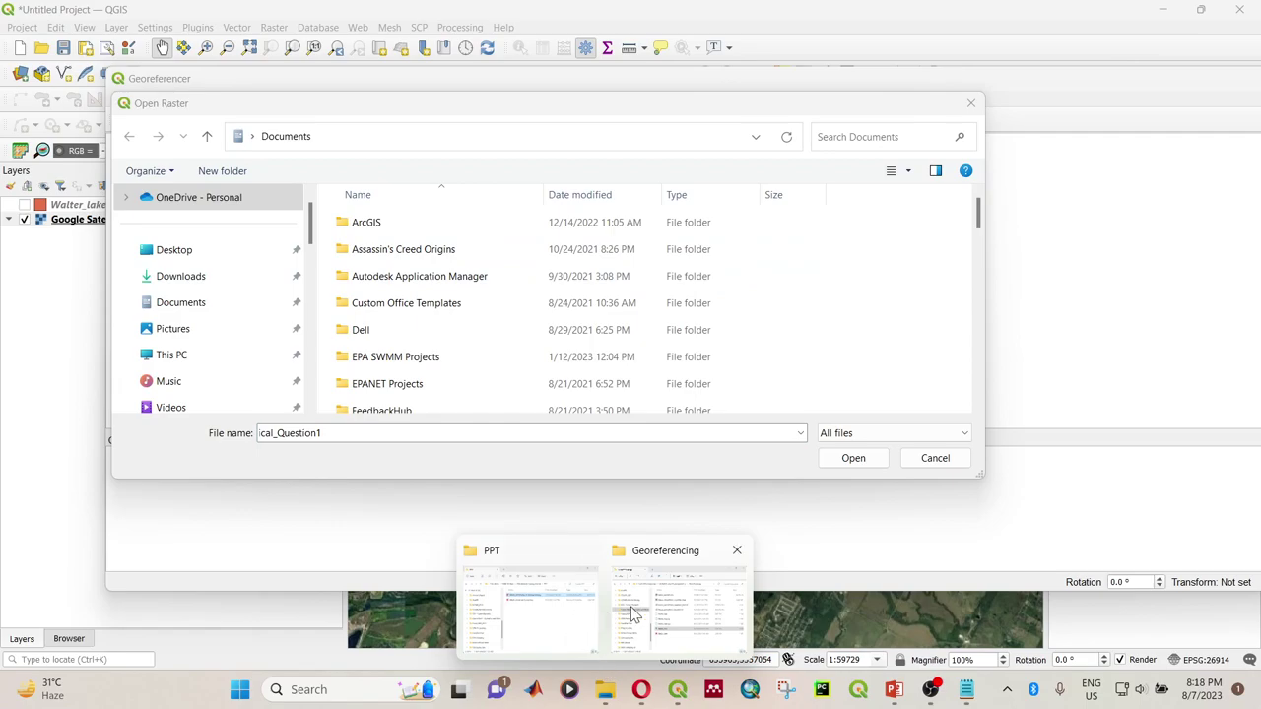
pyautogui.click(660, 612)
pyautogui.click(886, 187)
pyautogui.hotkey('ctrl', 'c')
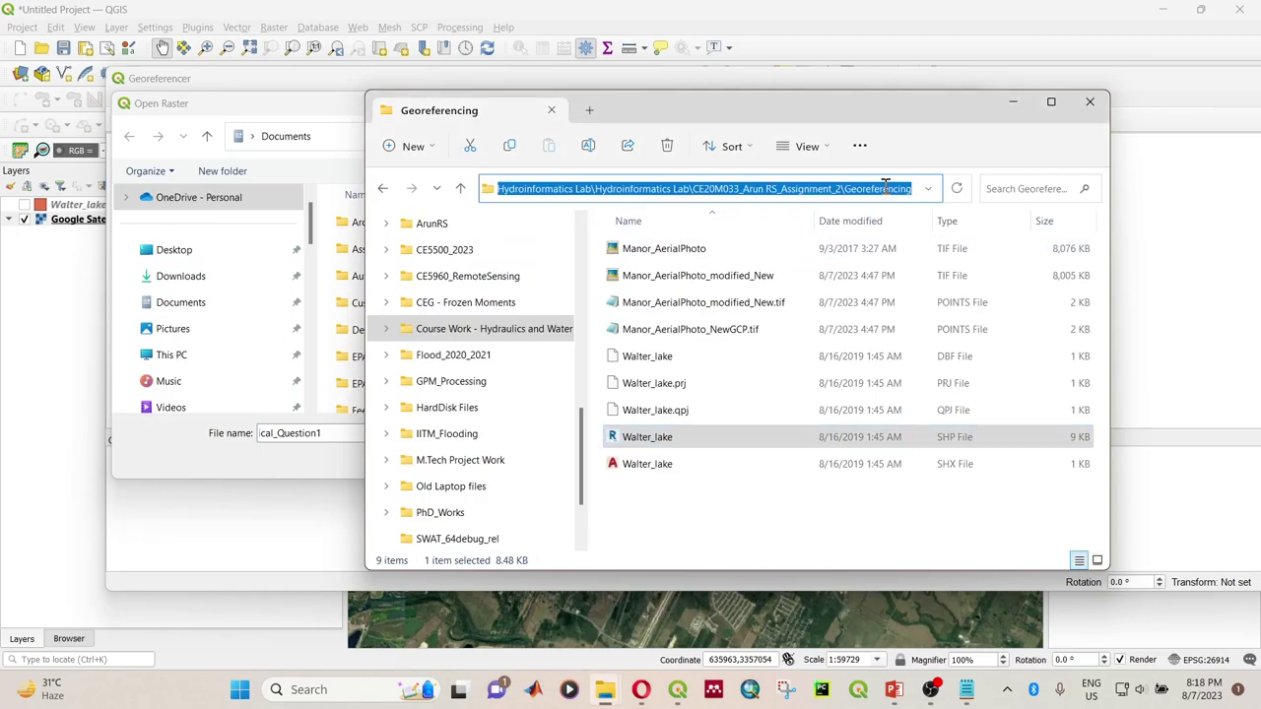
pyautogui.click(1012, 103)
# Step: Browse to the copied Georeferencing folder path and open Manor_AerialPhoto as the raster to georeference
pyautogui.click(481, 136)
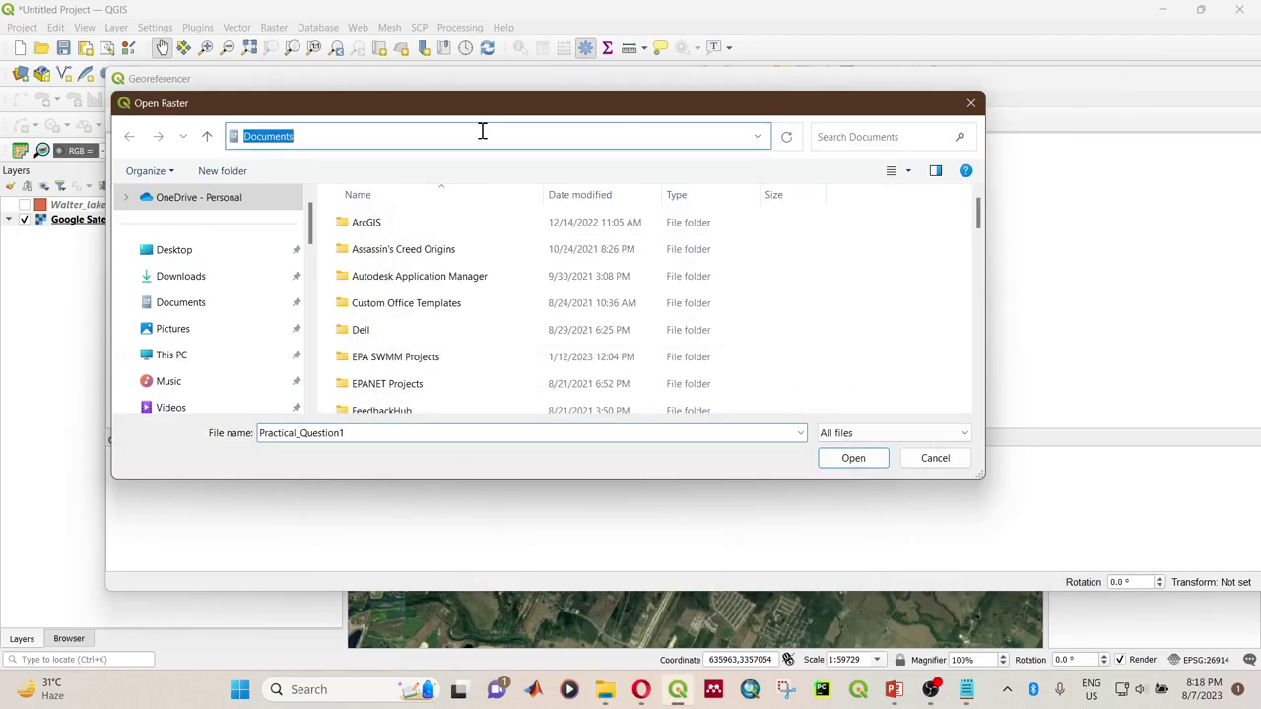
pyautogui.hotkey('ctrl', 'v')
pyautogui.press('Return')
pyautogui.click(399, 226)
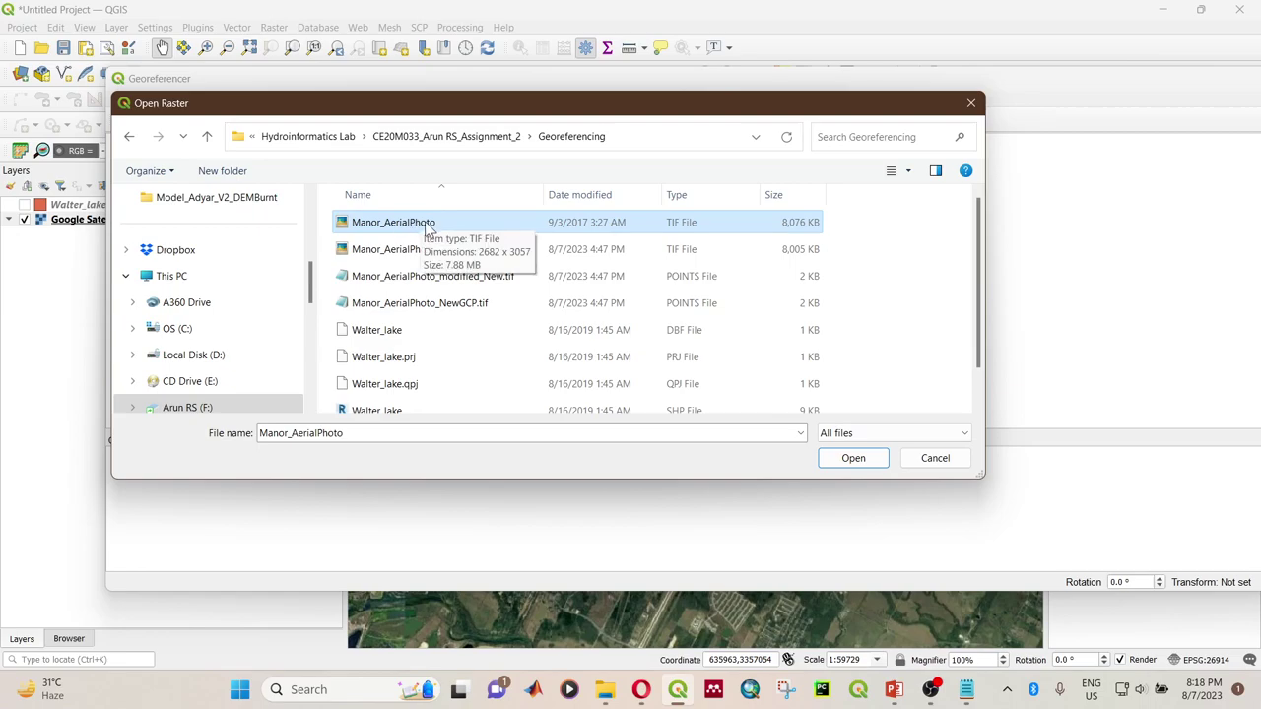
pyautogui.click(853, 461)
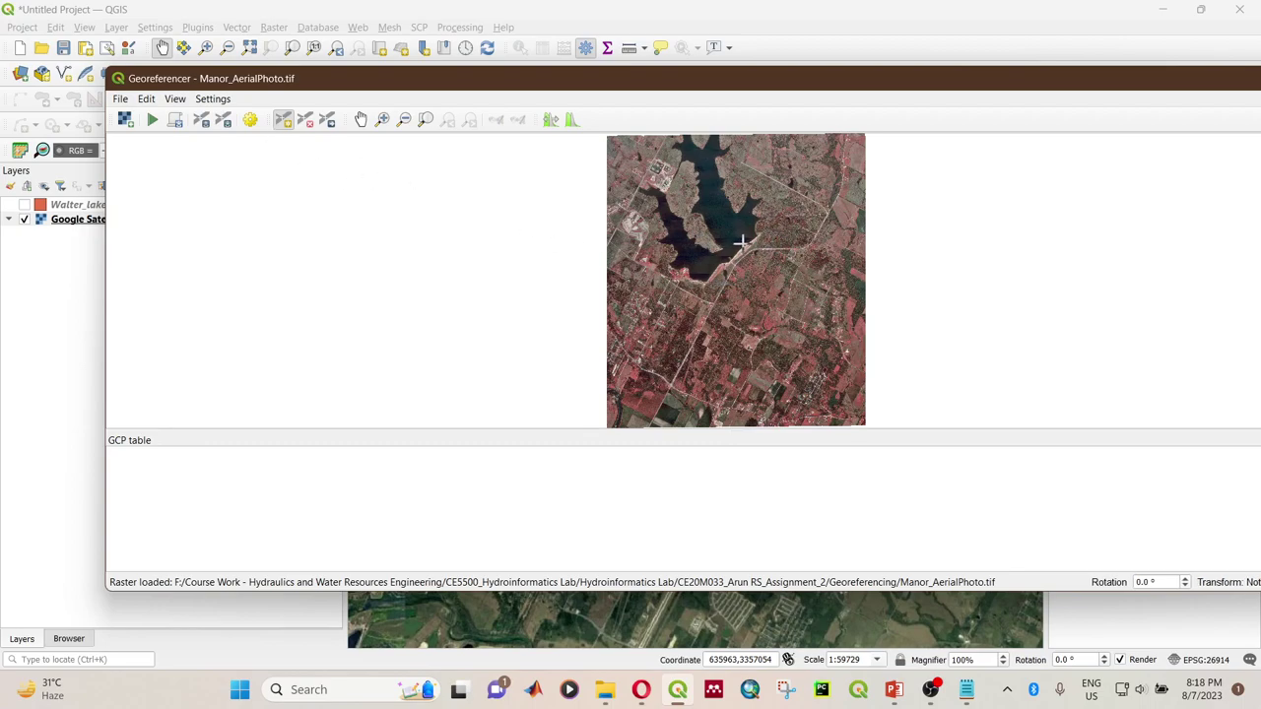
# Step: Place a control point on the aerial photo at the southern tip of the eastern wall in the small pond below the lake
pyautogui.moveTo(618, 89); pyautogui.dragTo(411, 96)
pyautogui.moveTo(1156, 253); pyautogui.dragTo(1156, 252)
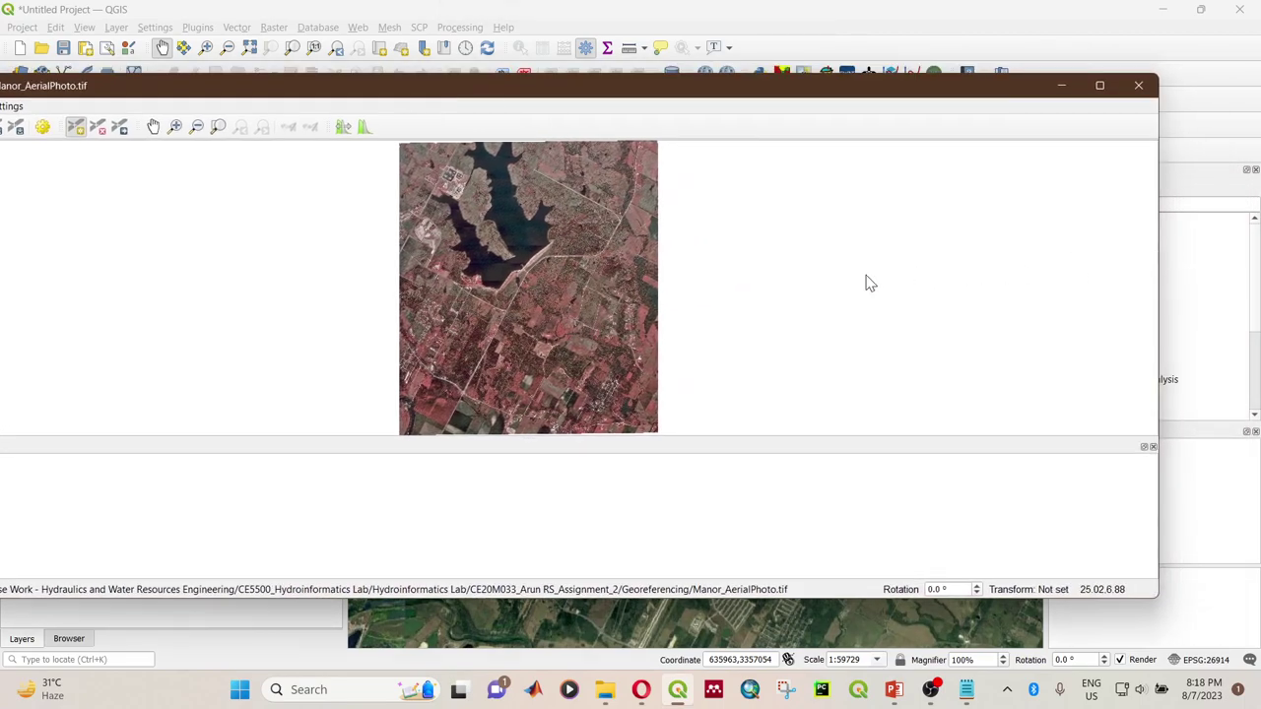
pyautogui.moveTo(677, 90); pyautogui.dragTo(818, 82)
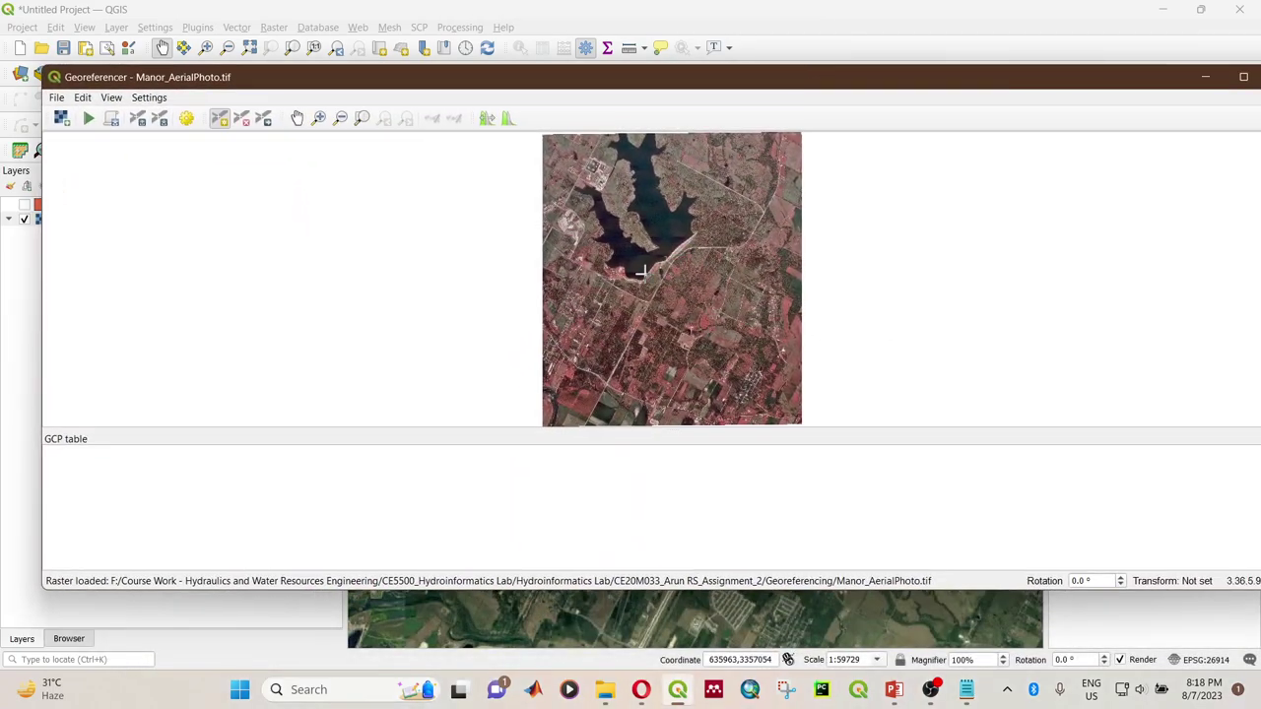
pyautogui.scroll(5, 670, 268)
pyautogui.scroll(4, 768, 209)
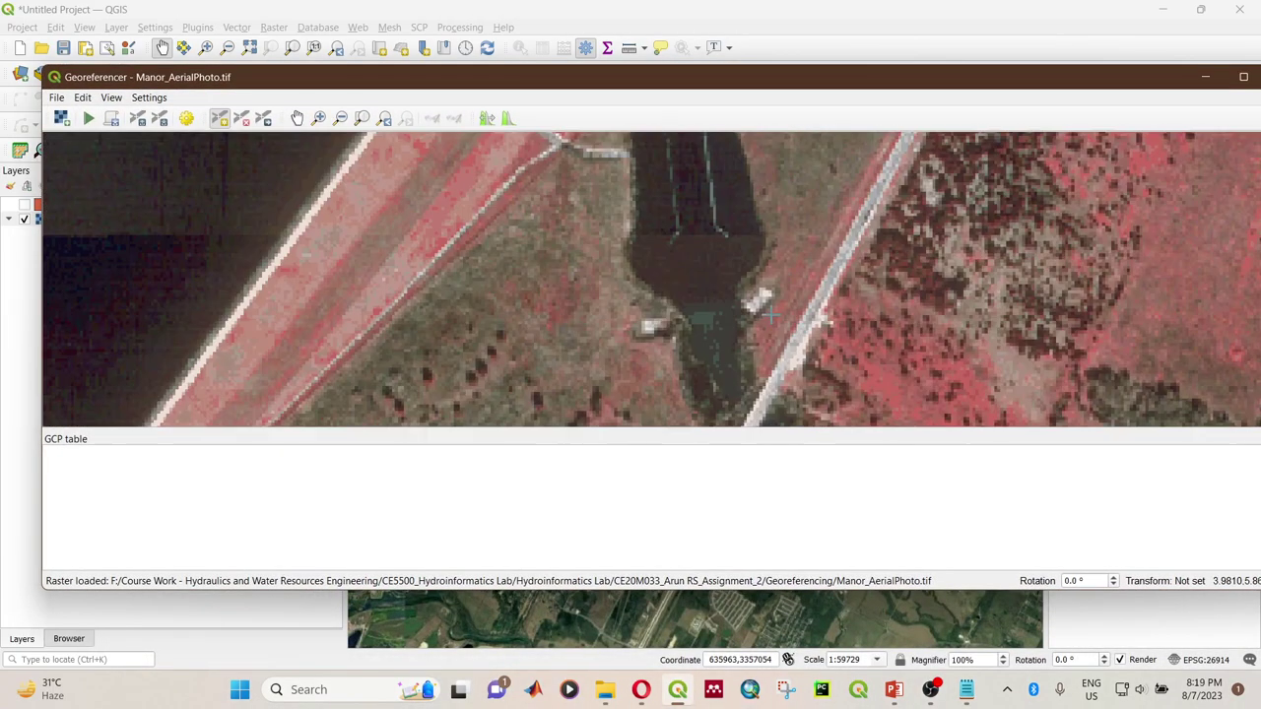
pyautogui.scroll(-3, 730, 316)
pyautogui.scroll(5, 722, 326)
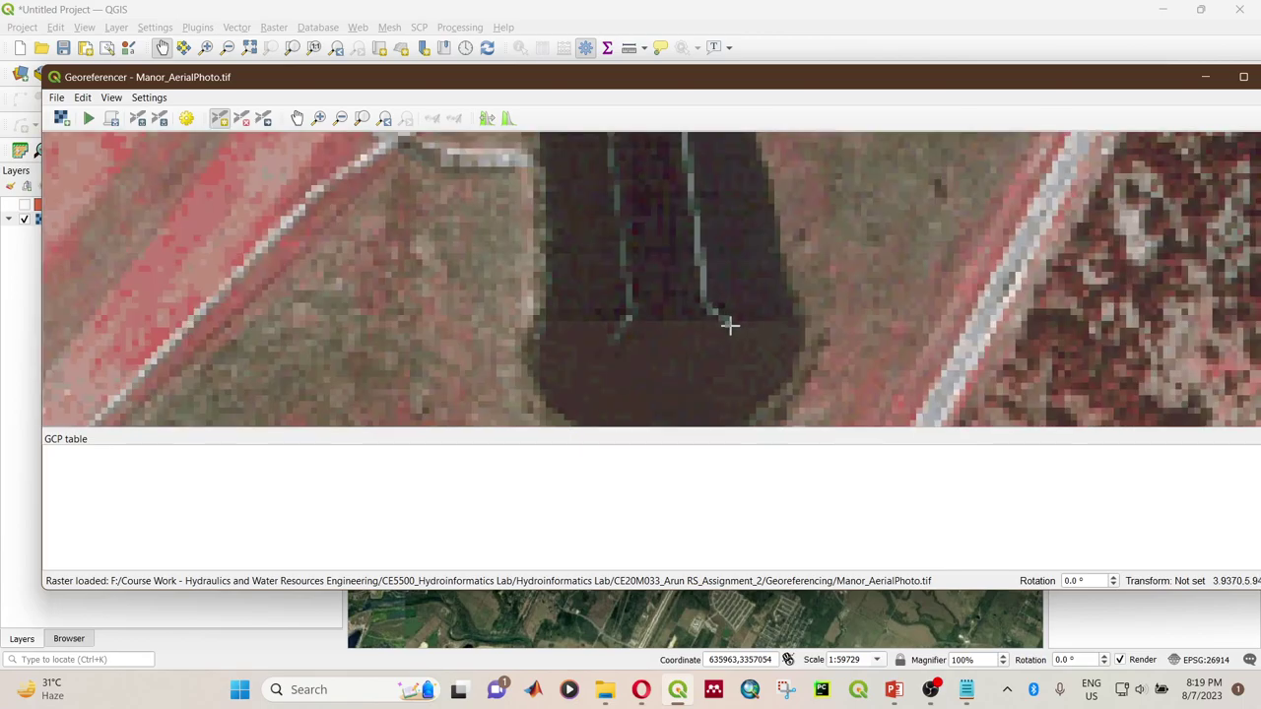
pyautogui.click(220, 120)
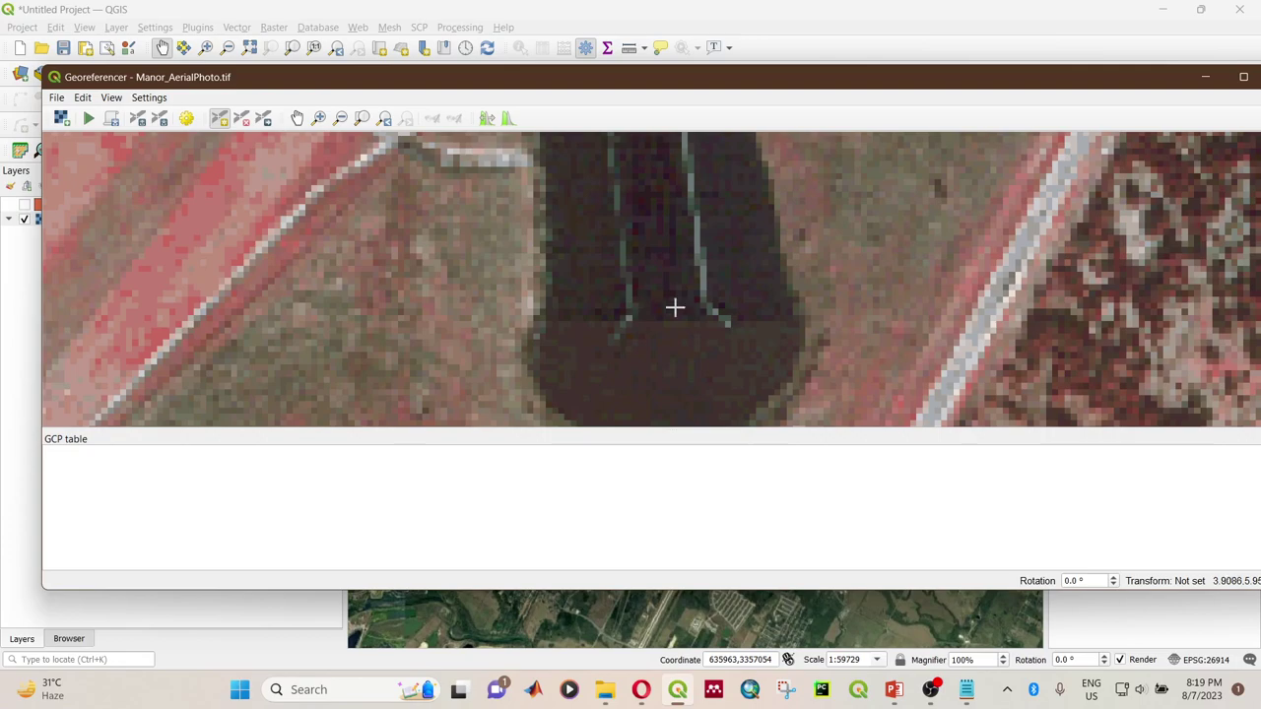
pyautogui.click(728, 324)
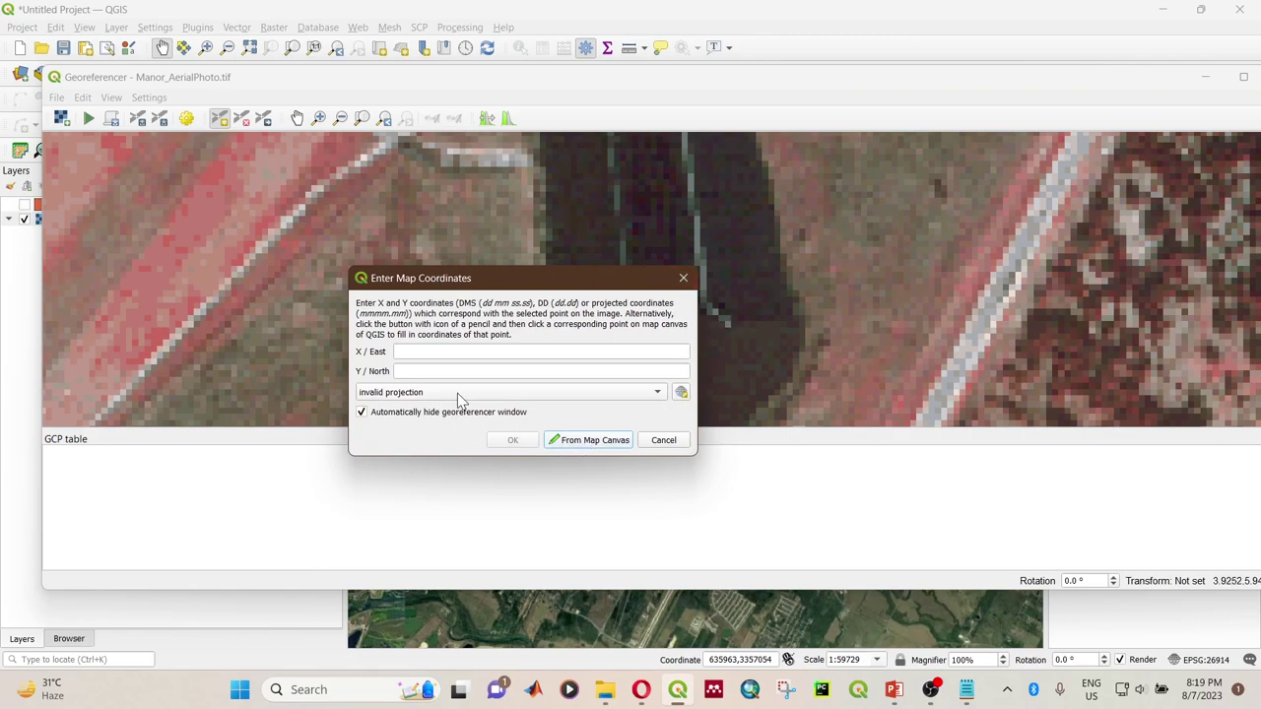
pyautogui.click(440, 353)
pyautogui.click(441, 368)
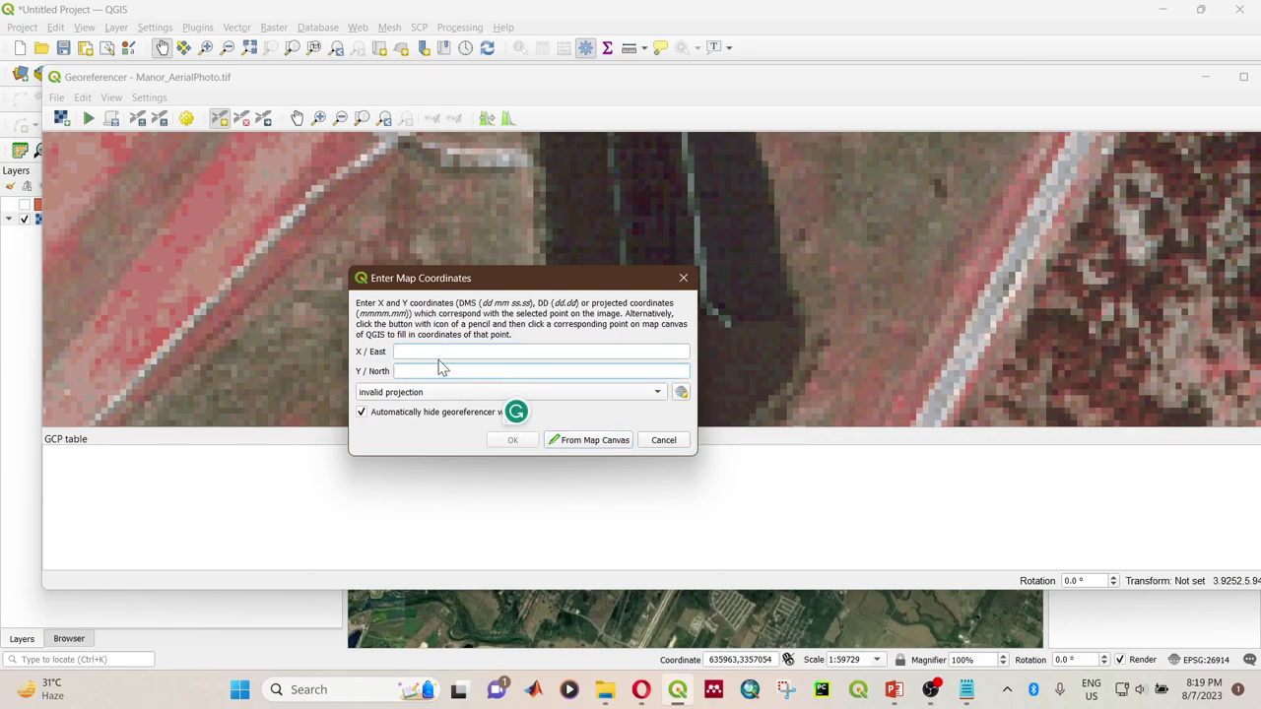
pyautogui.click(436, 353)
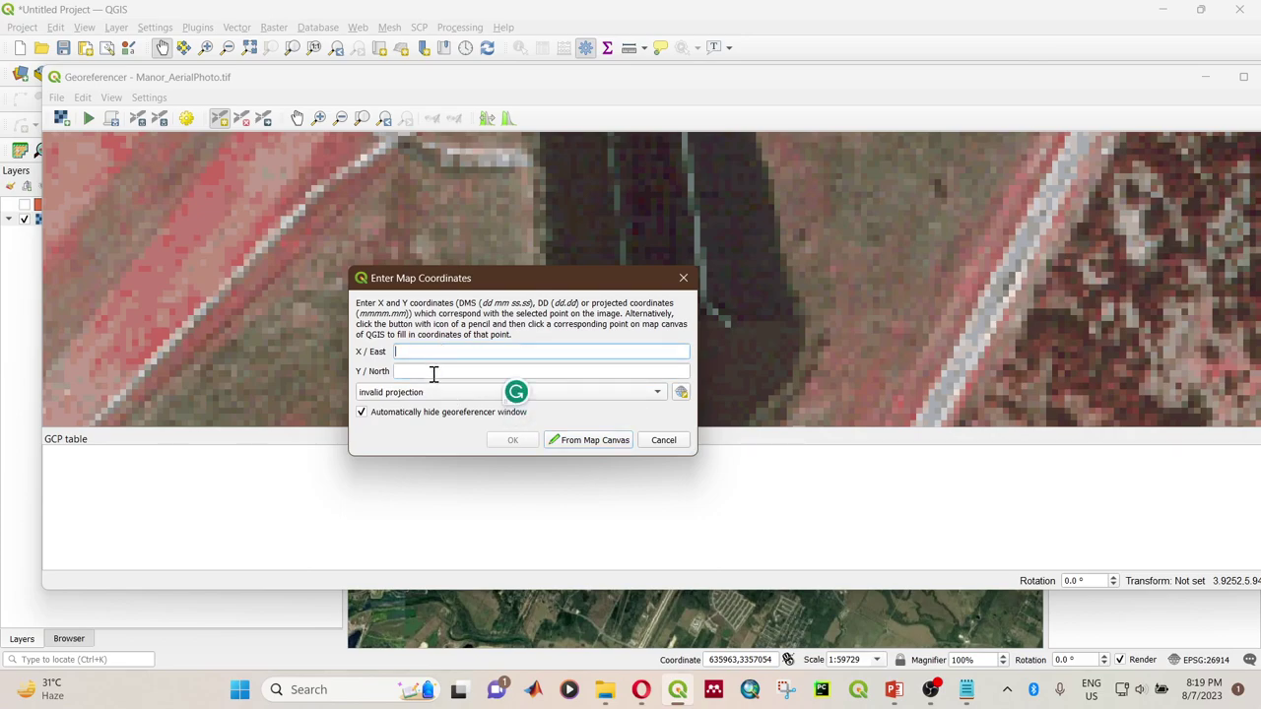
pyautogui.click(433, 374)
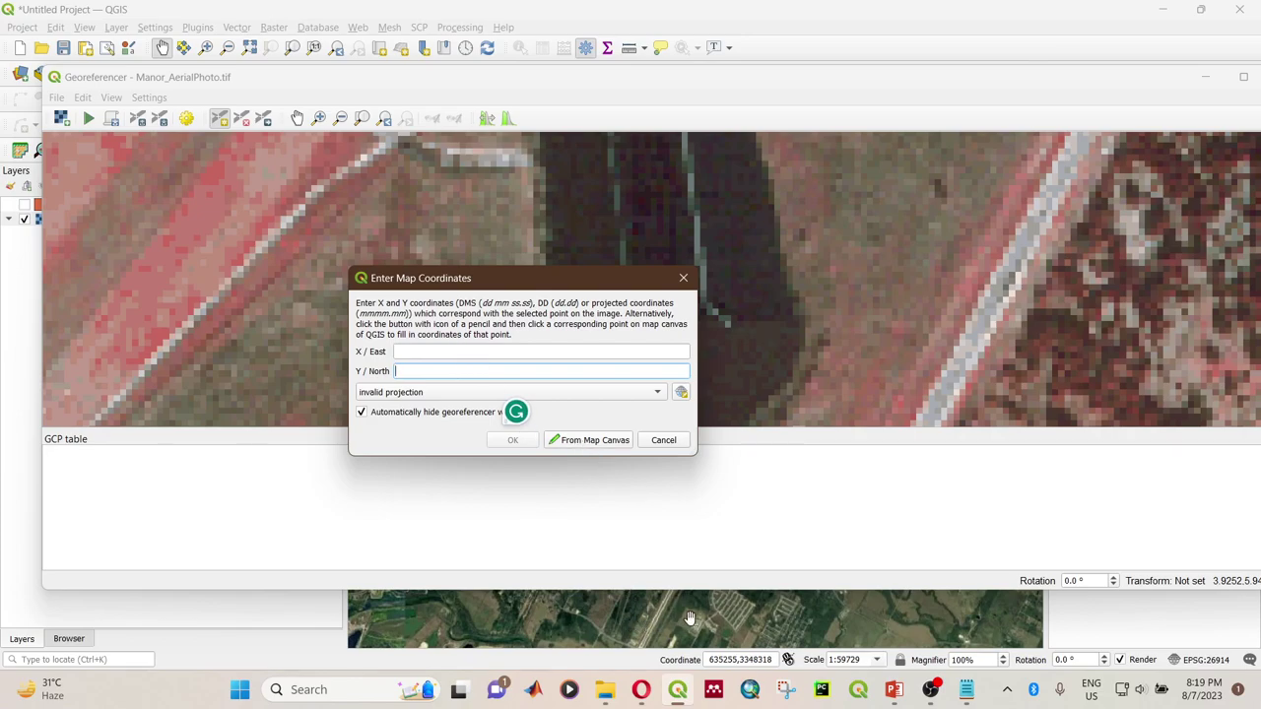
# Step: Pick the matching tip of the pond's eastern wall on the satellite map and accept its coordinates in EPSG:26914 - NAD83 / UTM zone 14N
pyautogui.click(573, 445)
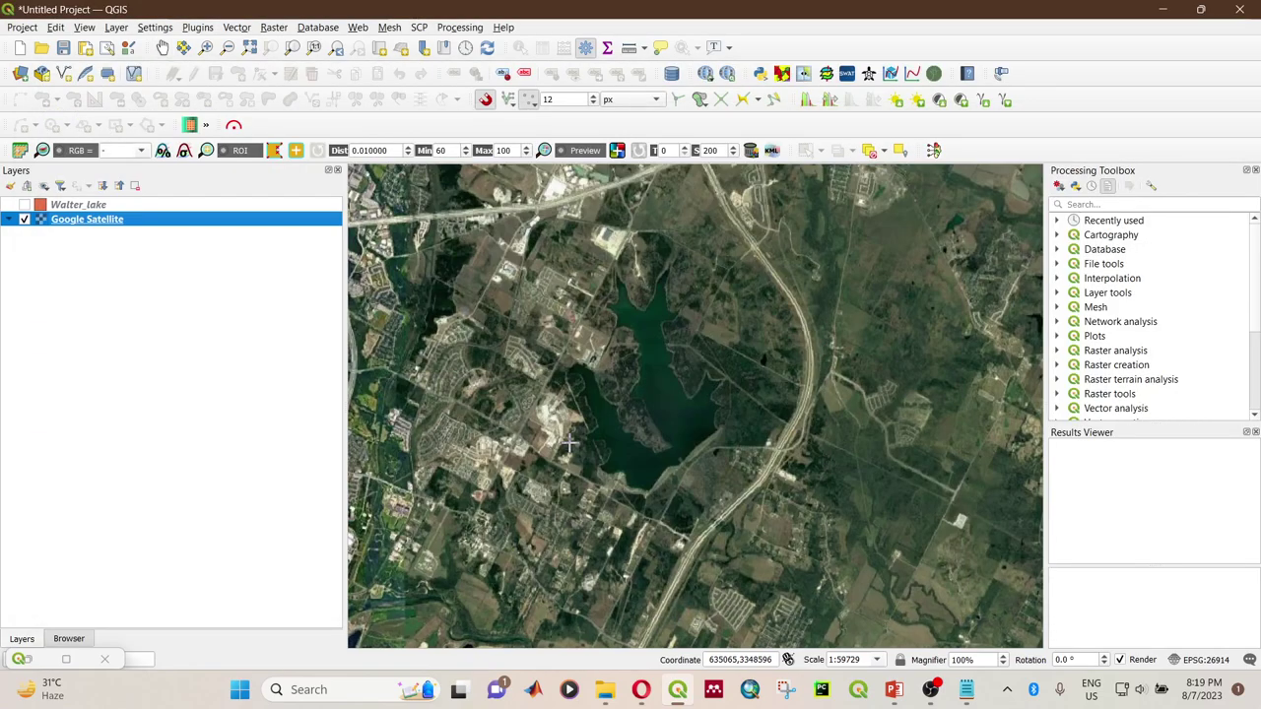
pyautogui.scroll(1, 687, 473)
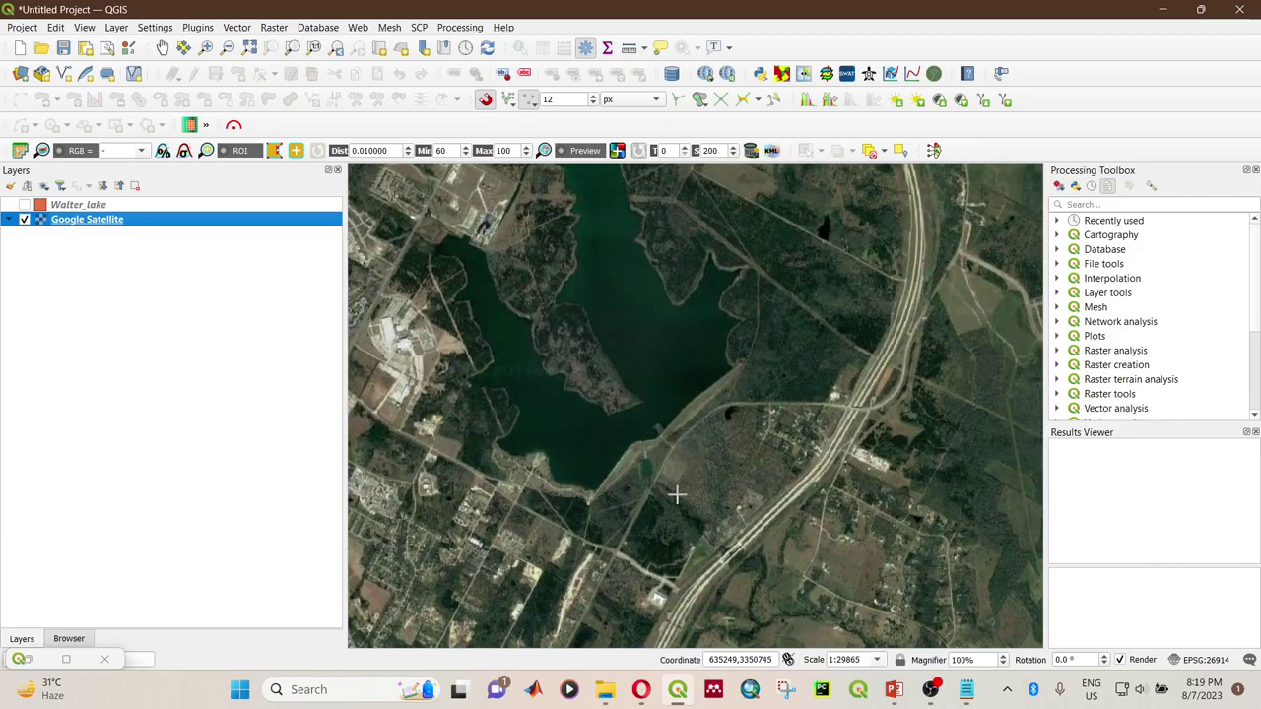
pyautogui.scroll(1, 675, 496)
pyautogui.scroll(-1, 641, 495)
pyautogui.scroll(2, 631, 450)
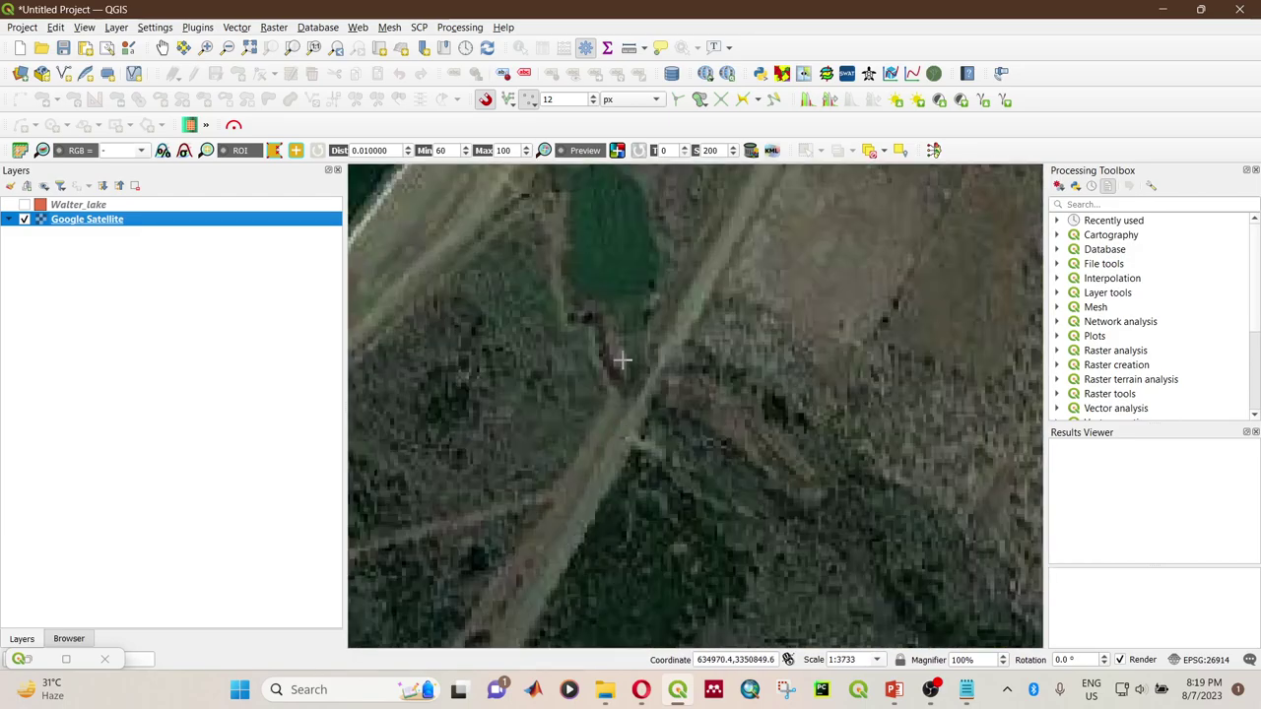
pyautogui.scroll(1, 640, 340)
pyautogui.scroll(1, 676, 479)
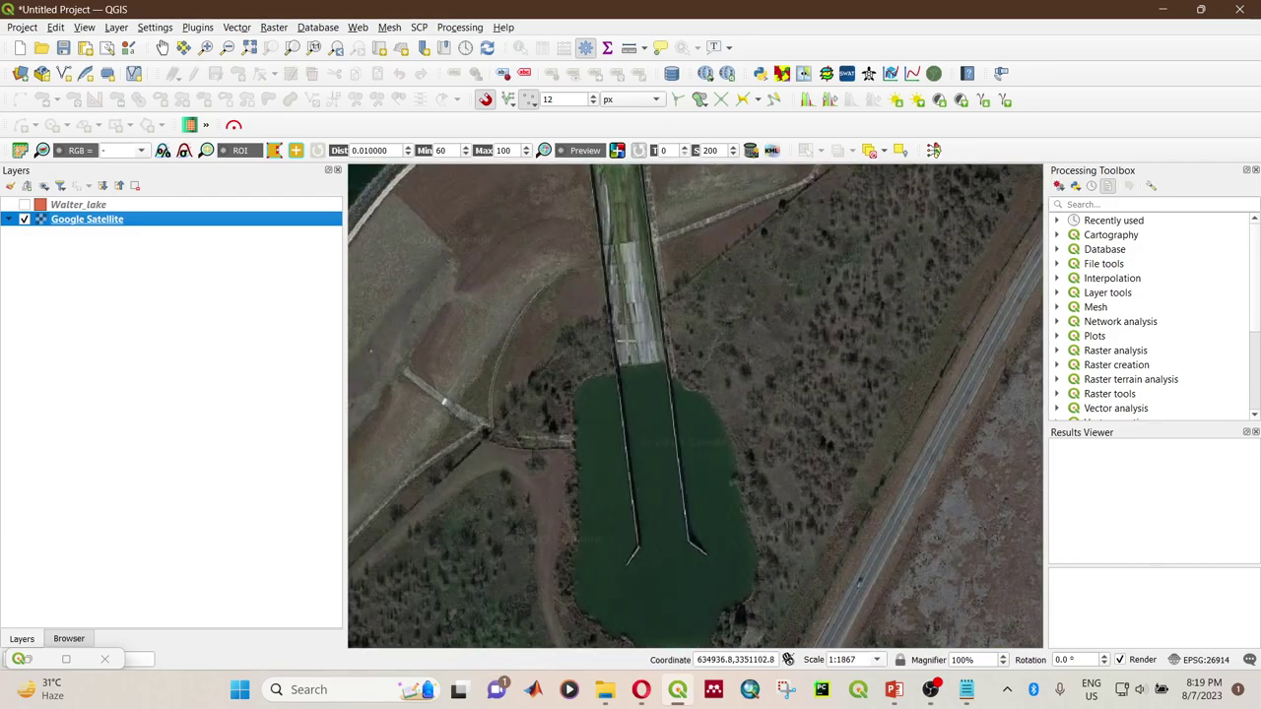
pyautogui.scroll(1, 703, 556)
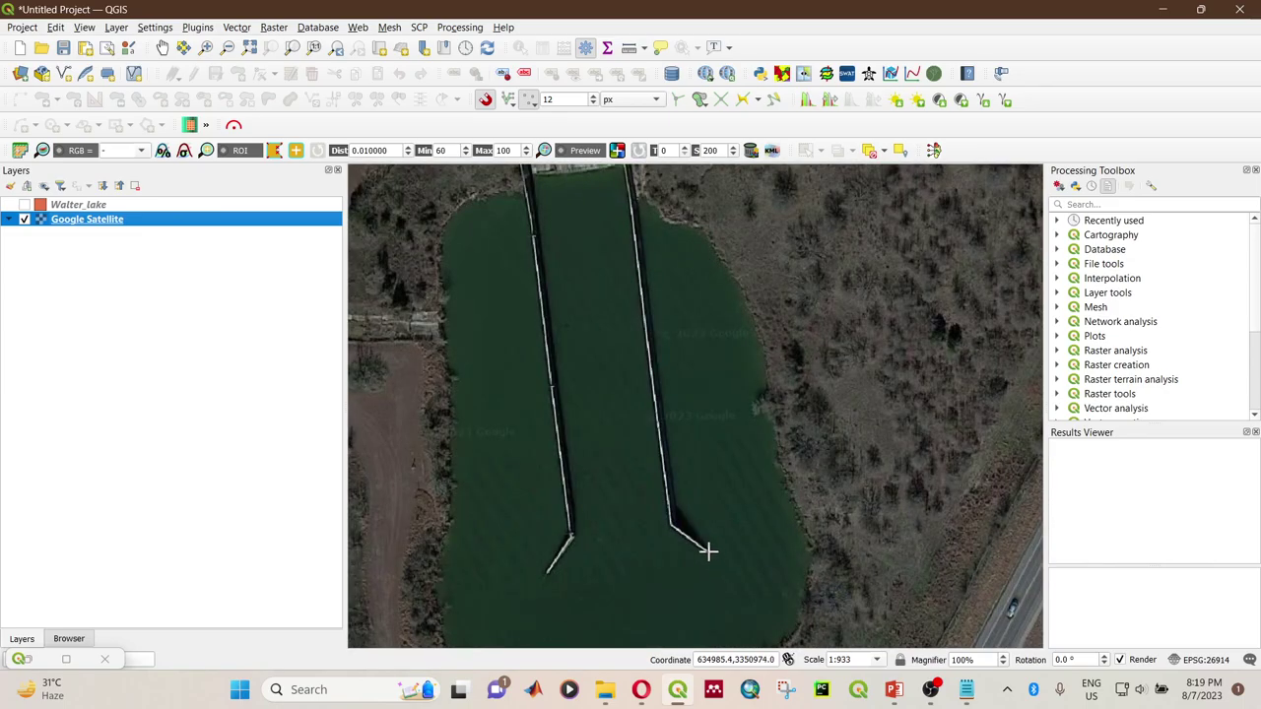
pyautogui.scroll(1, 707, 552)
pyautogui.scroll(1, 709, 551)
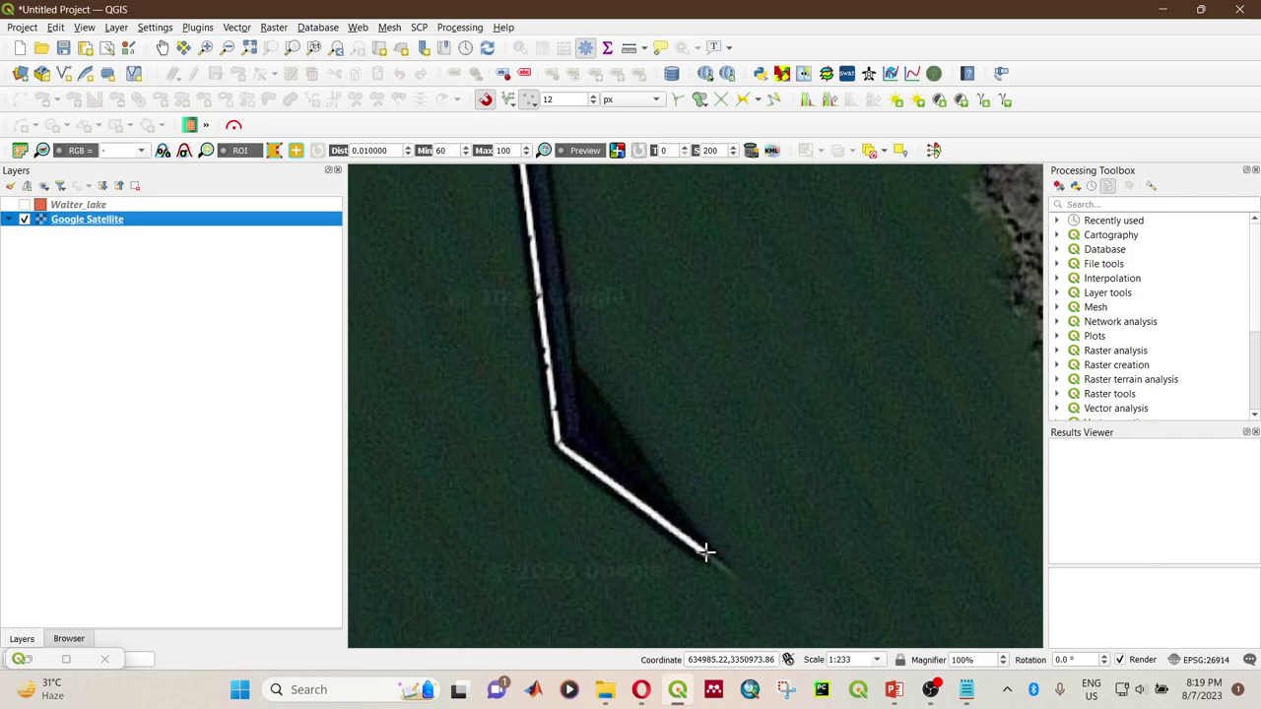
pyautogui.click(707, 553)
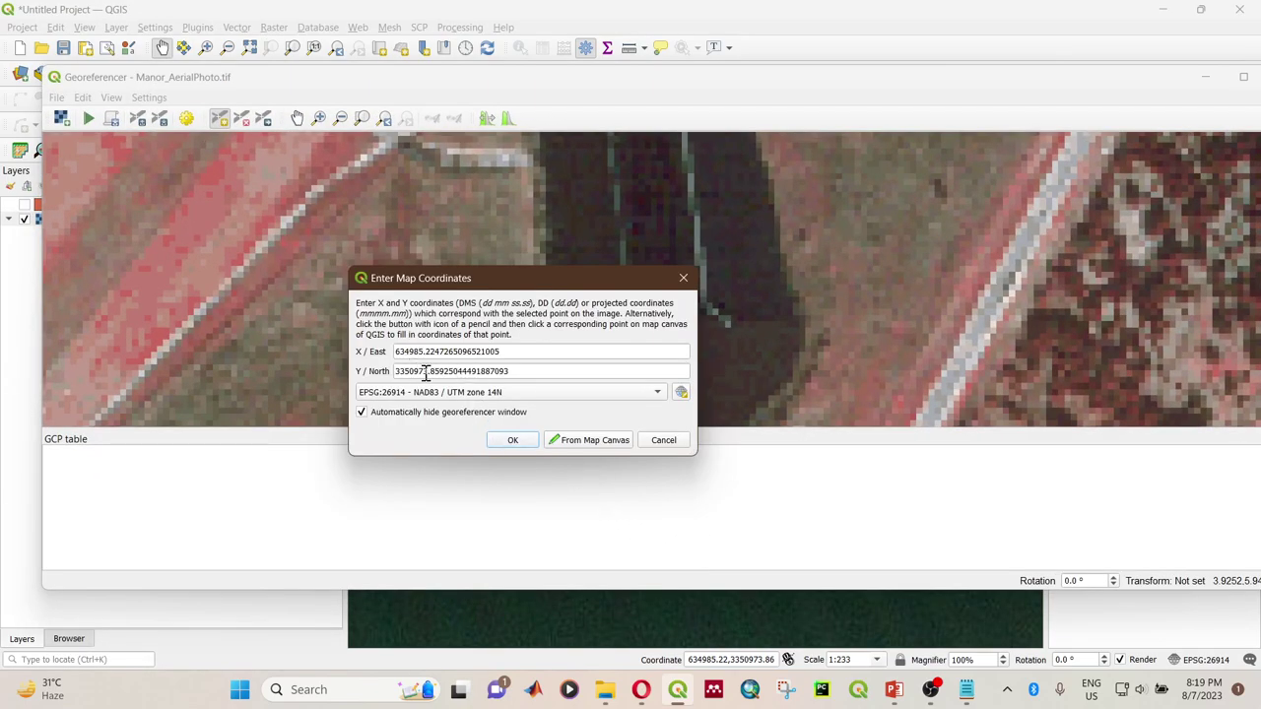
pyautogui.click(514, 439)
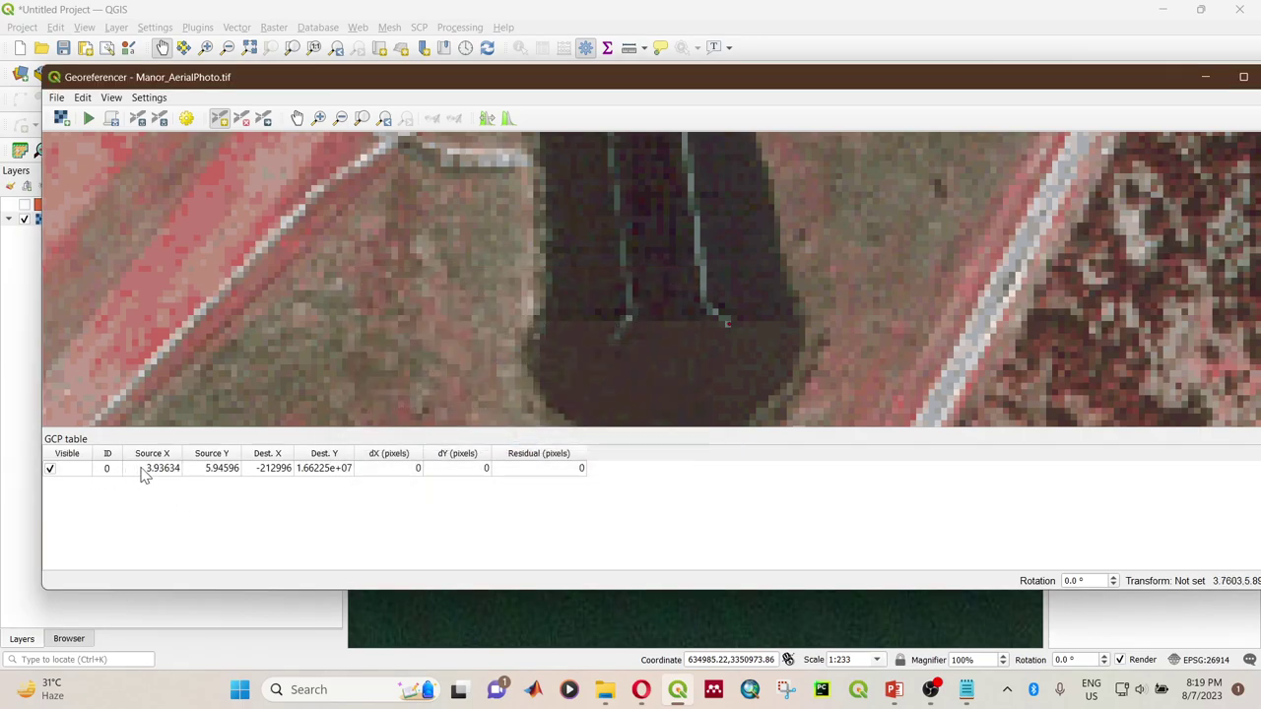
# Step: Add a control point at the bend near the western pond wall's southern end, matching it on the satellite map in EPSG:26914
pyautogui.click(629, 315)
pyautogui.click(591, 441)
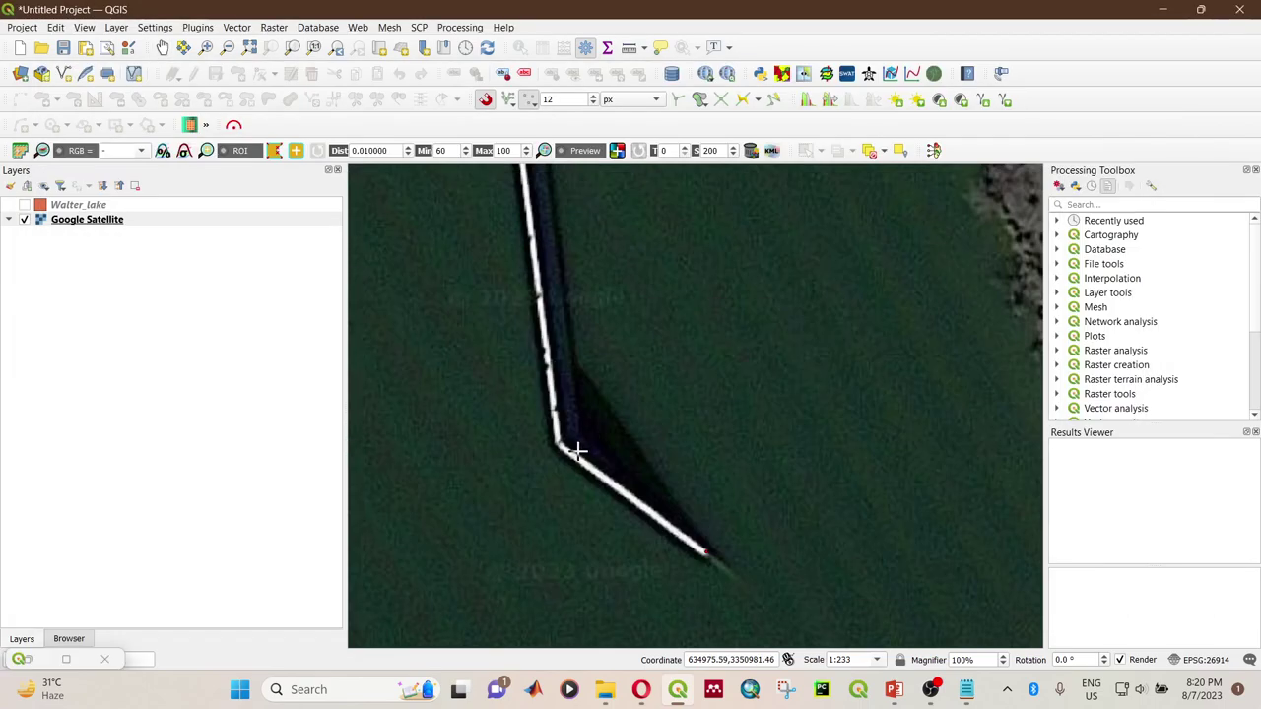
pyautogui.scroll(-2, 591, 444)
pyautogui.scroll(1, 513, 453)
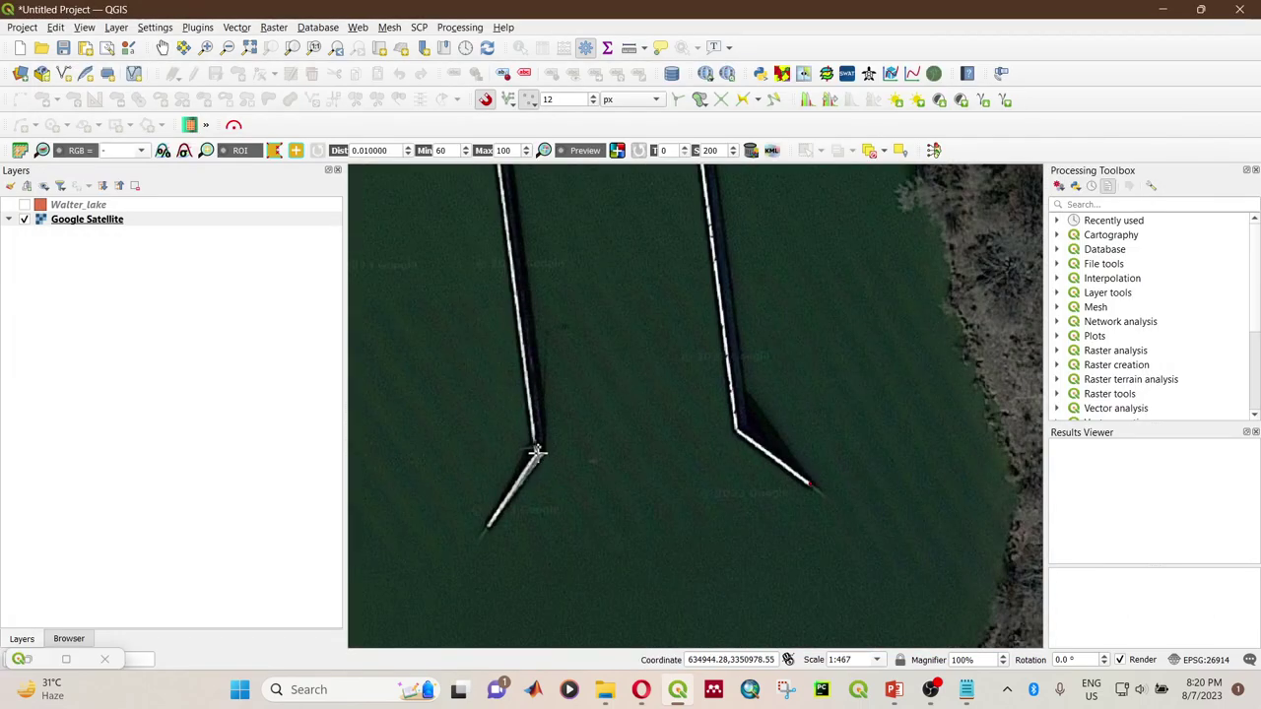
pyautogui.click(535, 451)
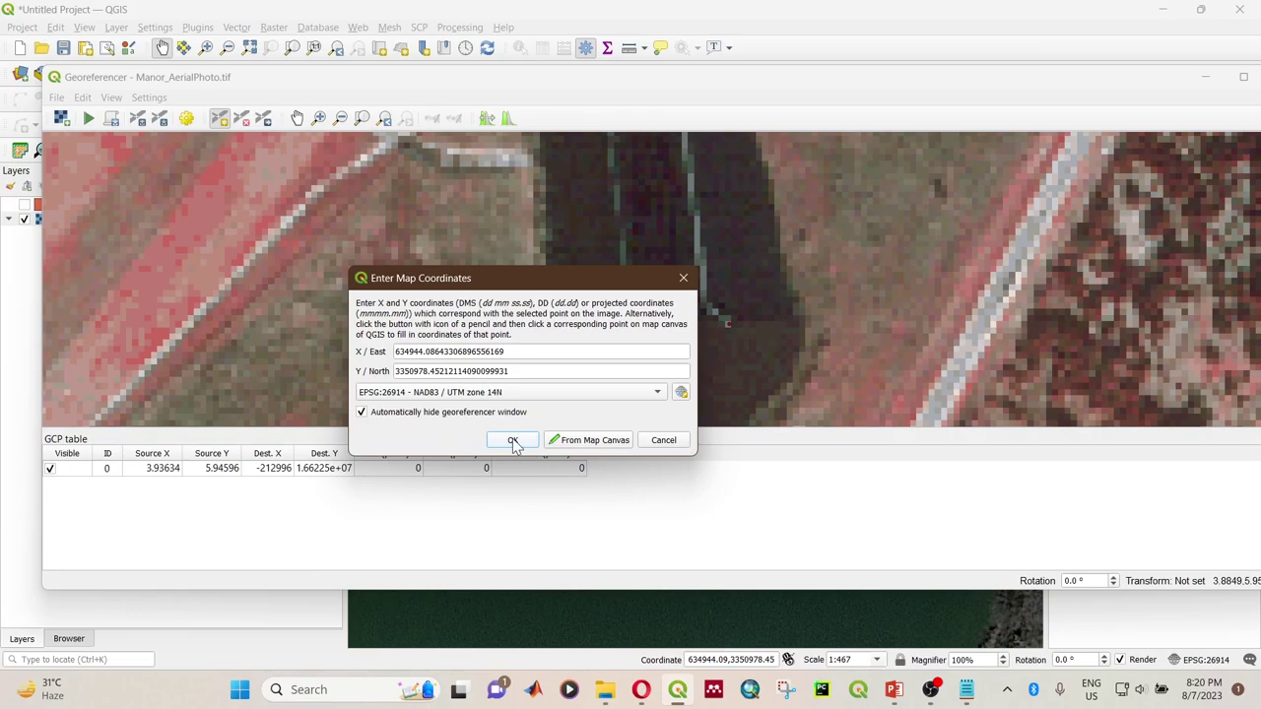
pyautogui.click(511, 442)
# Step: Place a control point on the aerial photo at the centre of the four-way road crossing southwest of the dam
pyautogui.scroll(-5, 712, 298)
pyautogui.scroll(1, 710, 305)
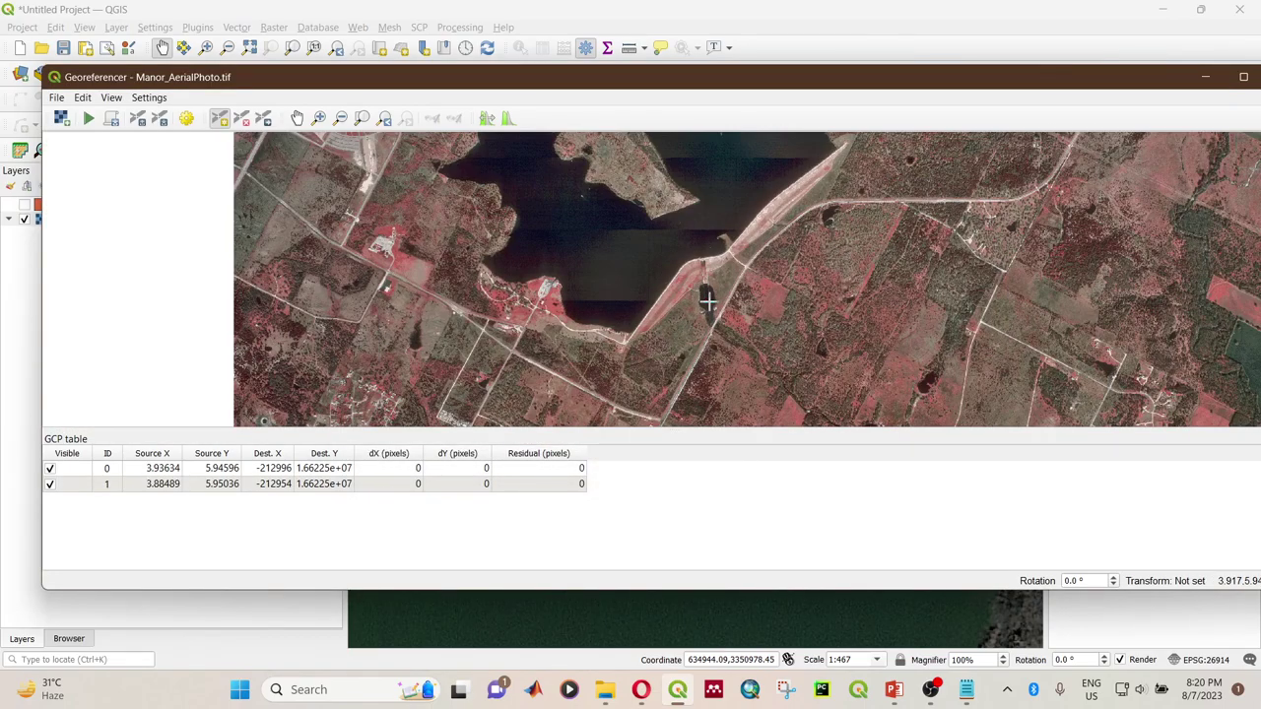
pyautogui.scroll(-2, 711, 313)
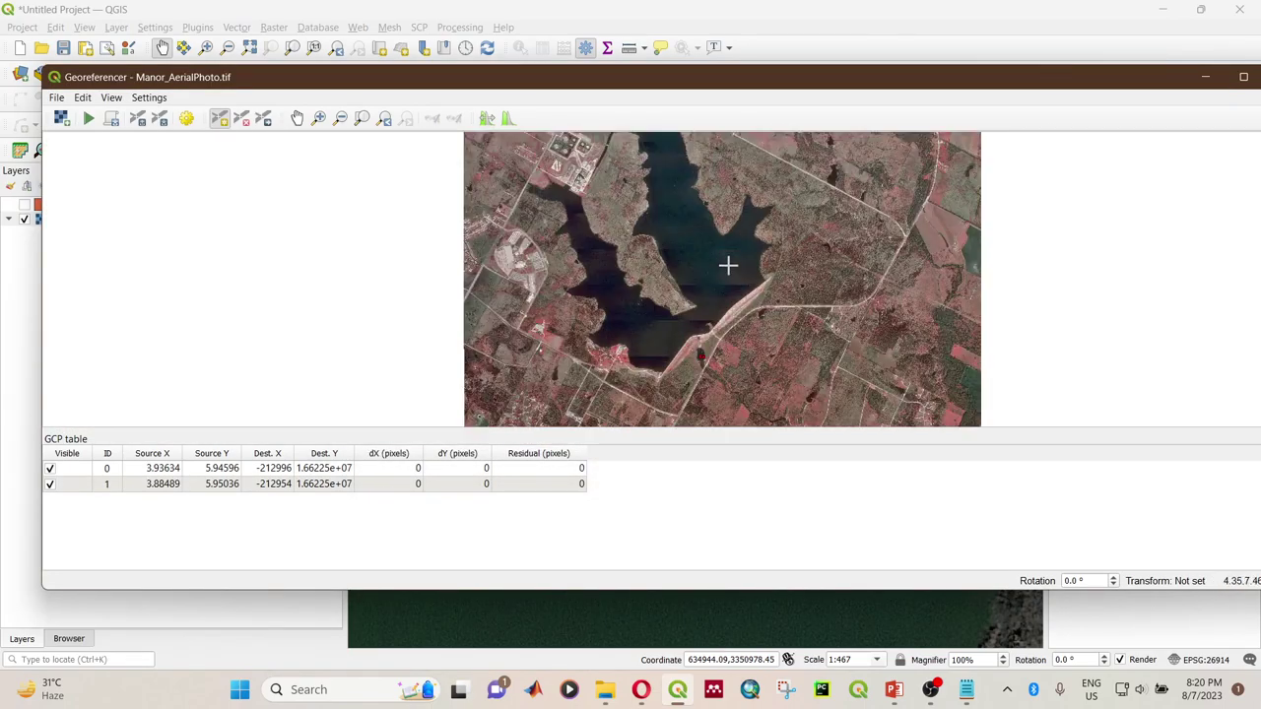
pyautogui.scroll(-1, 719, 315)
pyautogui.scroll(3, 673, 285)
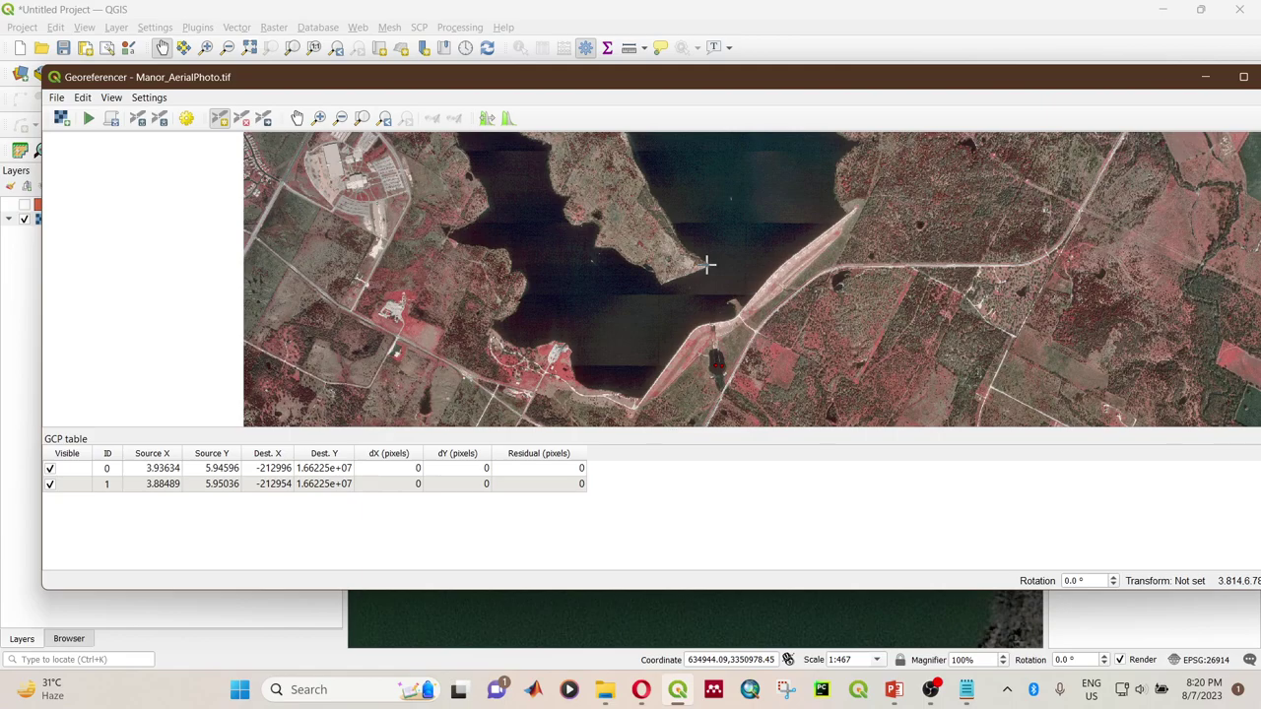
pyautogui.scroll(-1, 706, 264)
pyautogui.scroll(1, 708, 270)
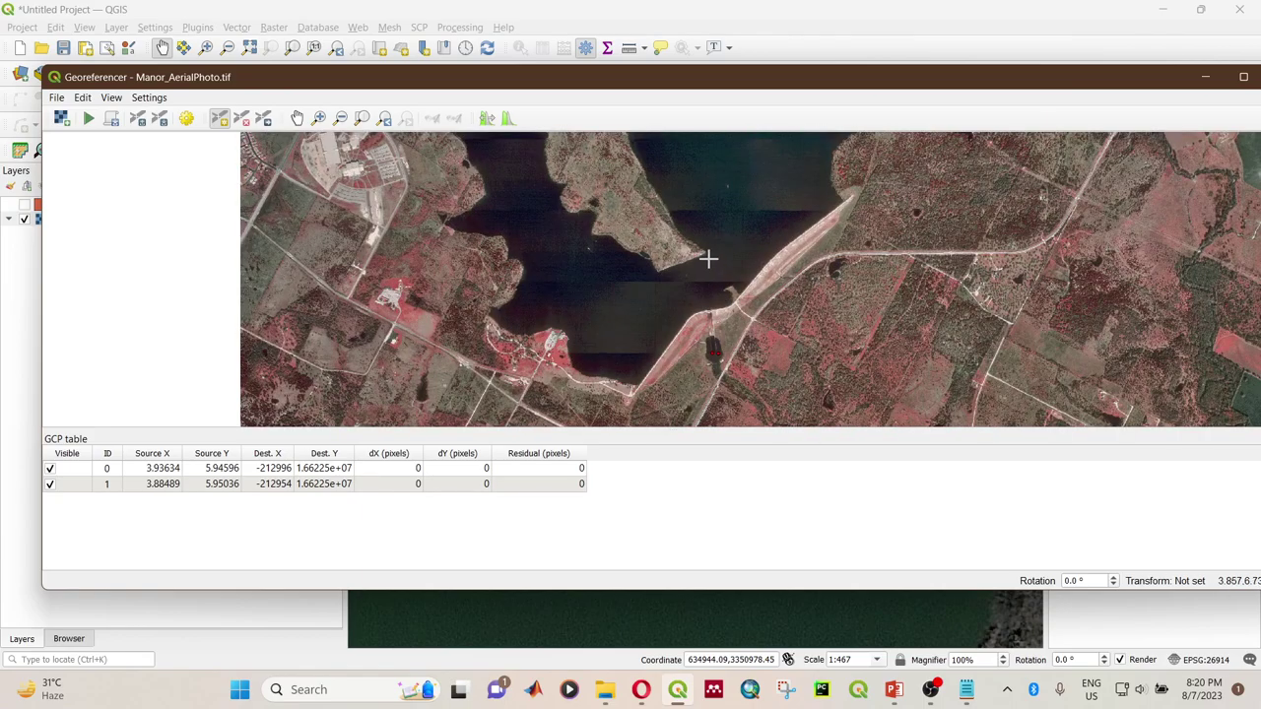
pyautogui.scroll(-1, 708, 258)
pyautogui.scroll(3, 608, 332)
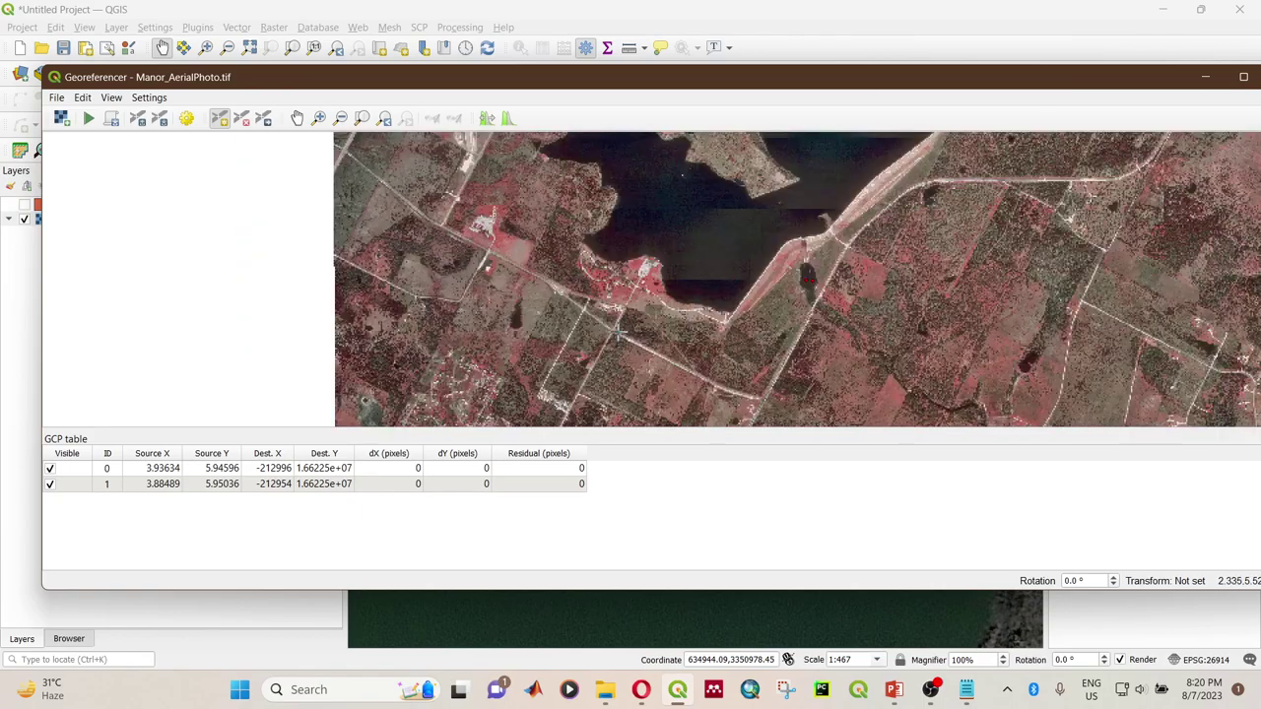
pyautogui.scroll(4, 607, 330)
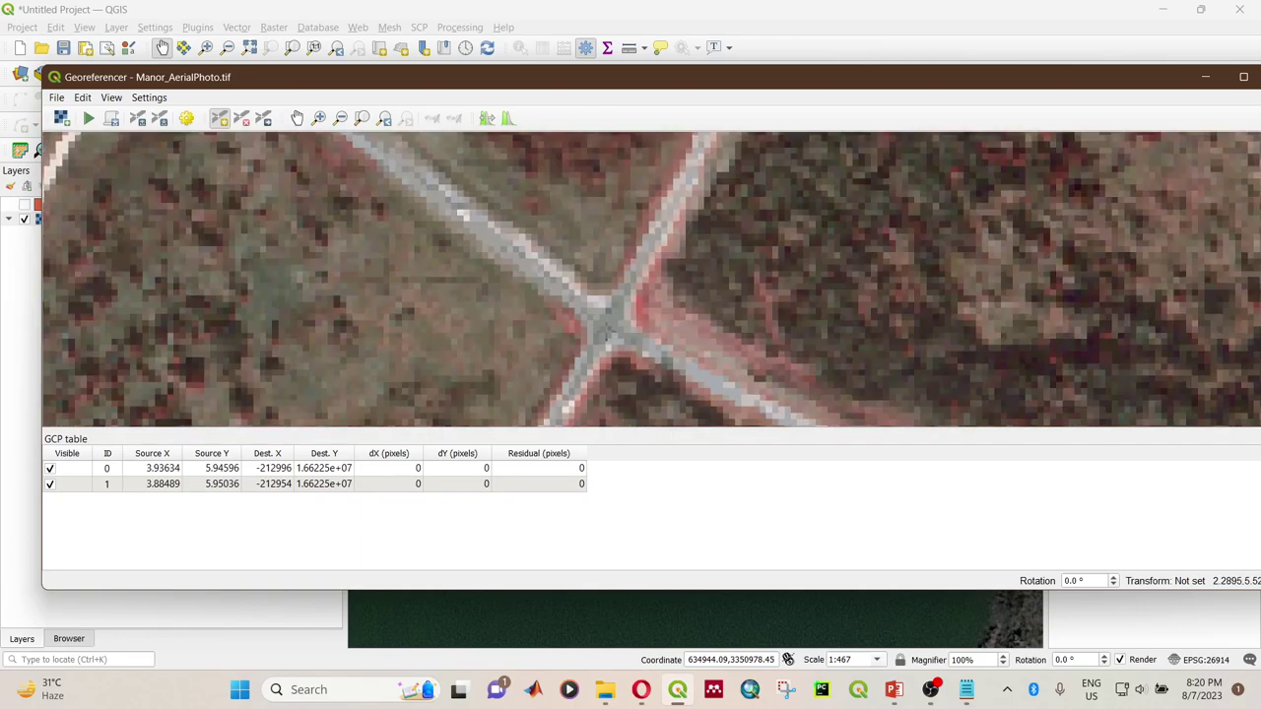
pyautogui.scroll(-3, 608, 330)
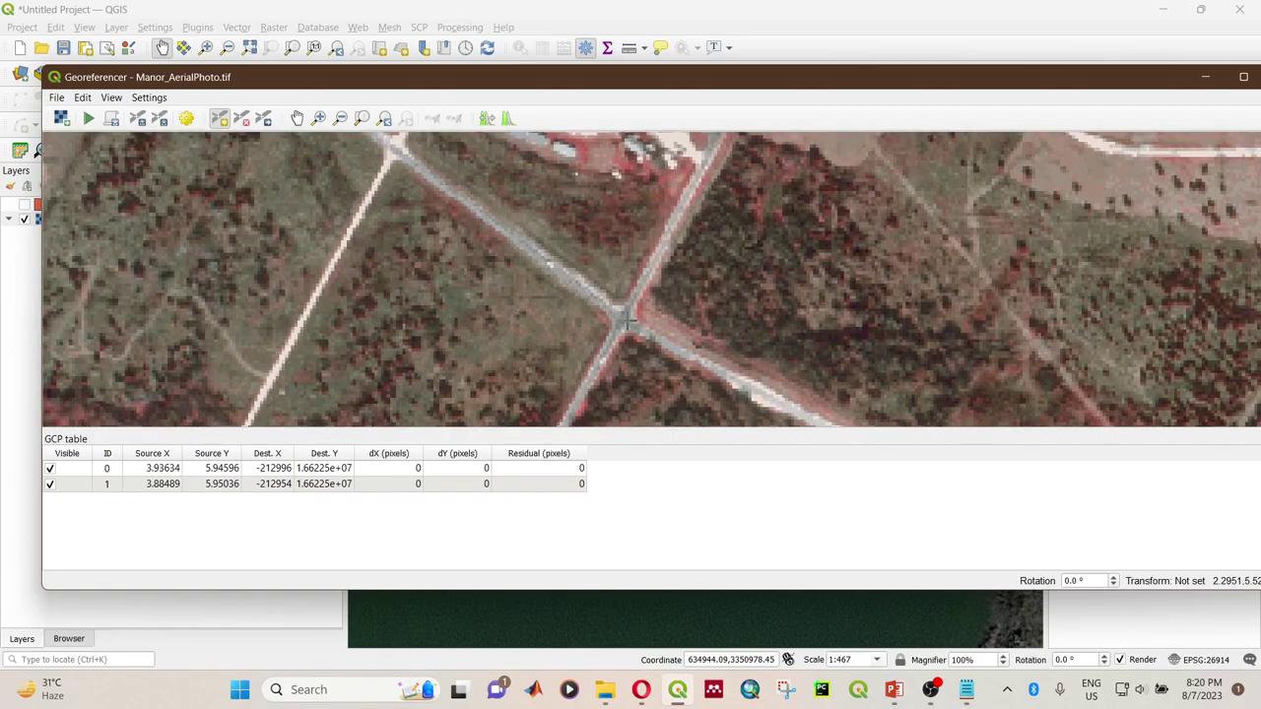
pyautogui.scroll(4, 624, 320)
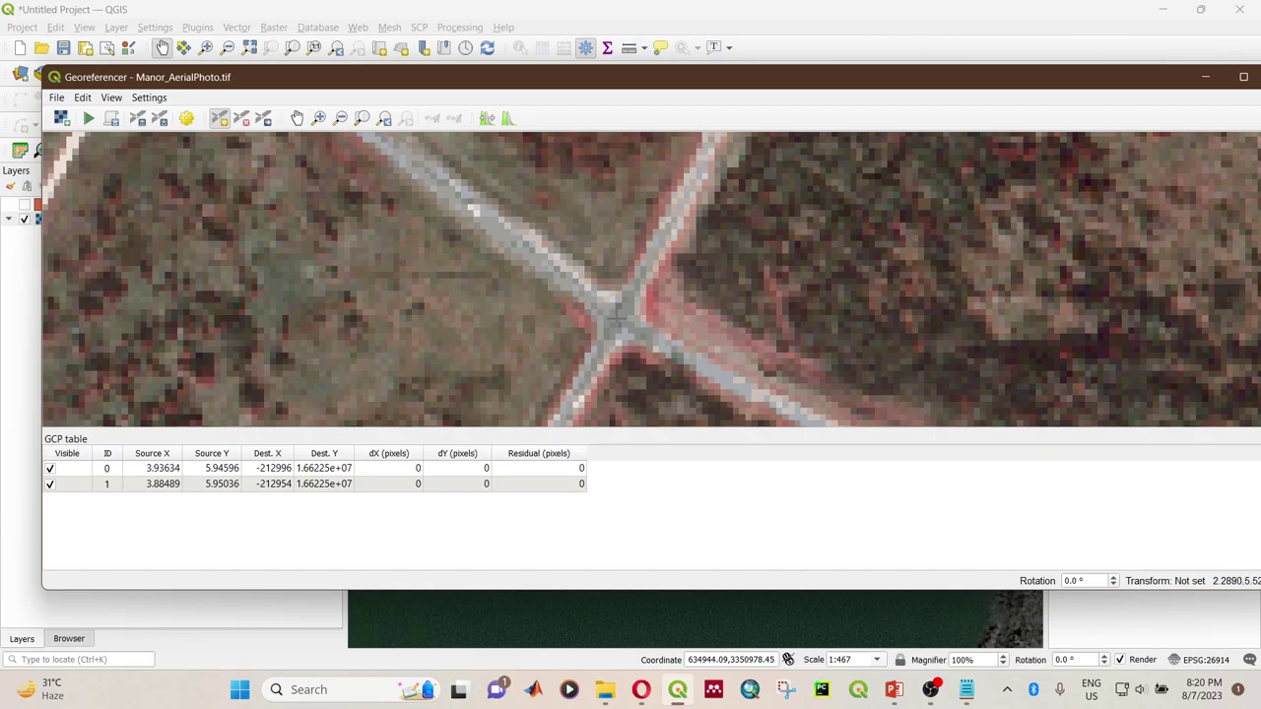
pyautogui.click(619, 315)
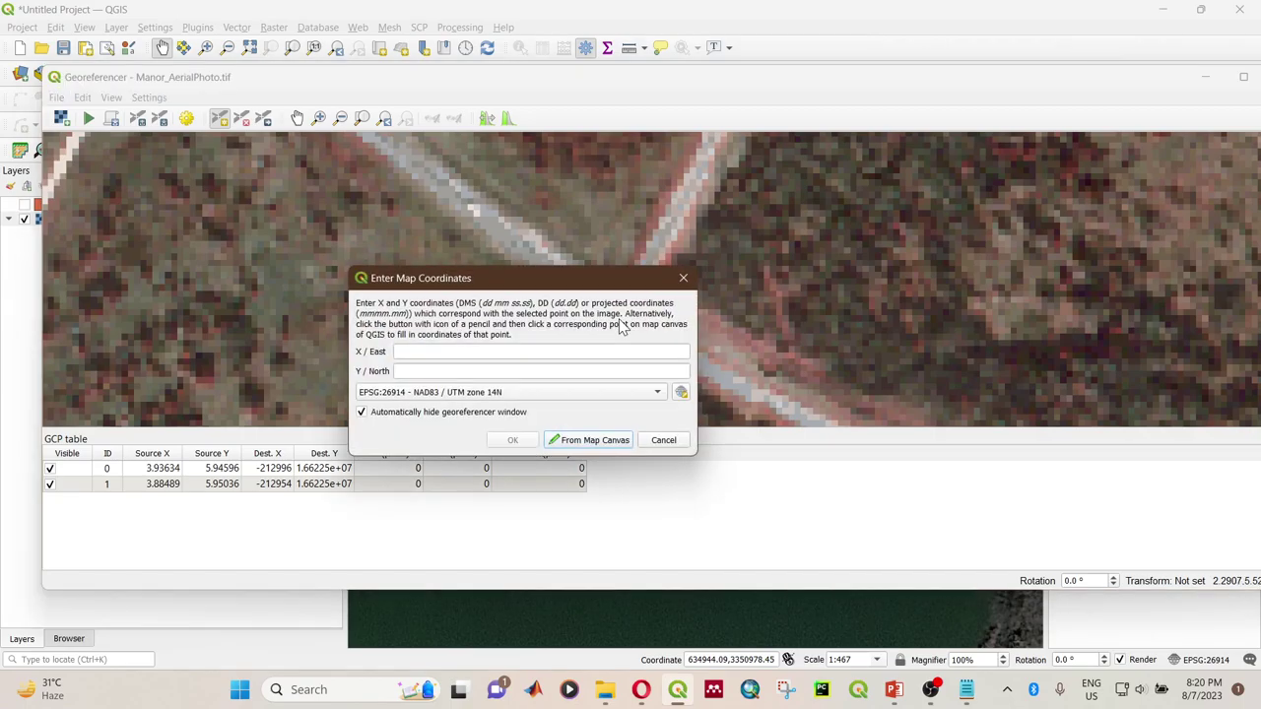
# Step: Pick the centre of the same road crossing on the satellite map and accept its coordinates in EPSG:26914 - NAD83 / UTM zone 14N
pyautogui.click(588, 441)
pyautogui.scroll(-6, 611, 409)
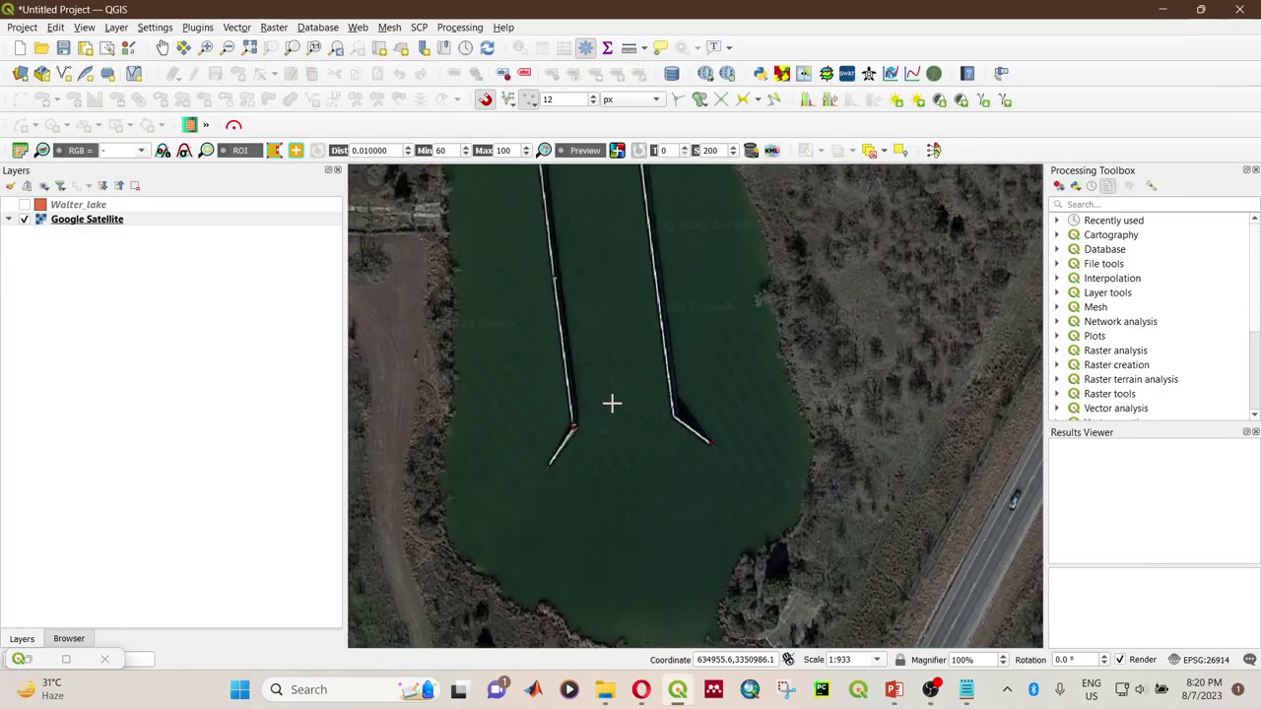
pyautogui.scroll(3, 612, 404)
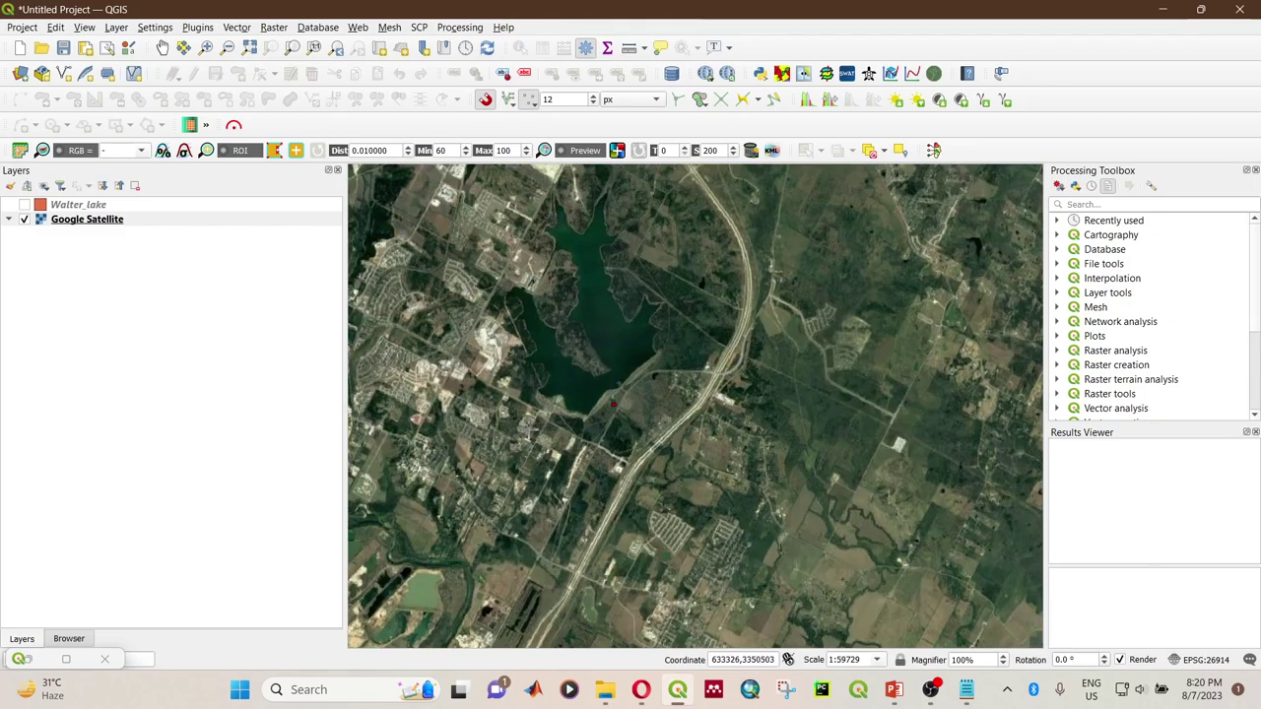
pyautogui.scroll(4, 581, 400)
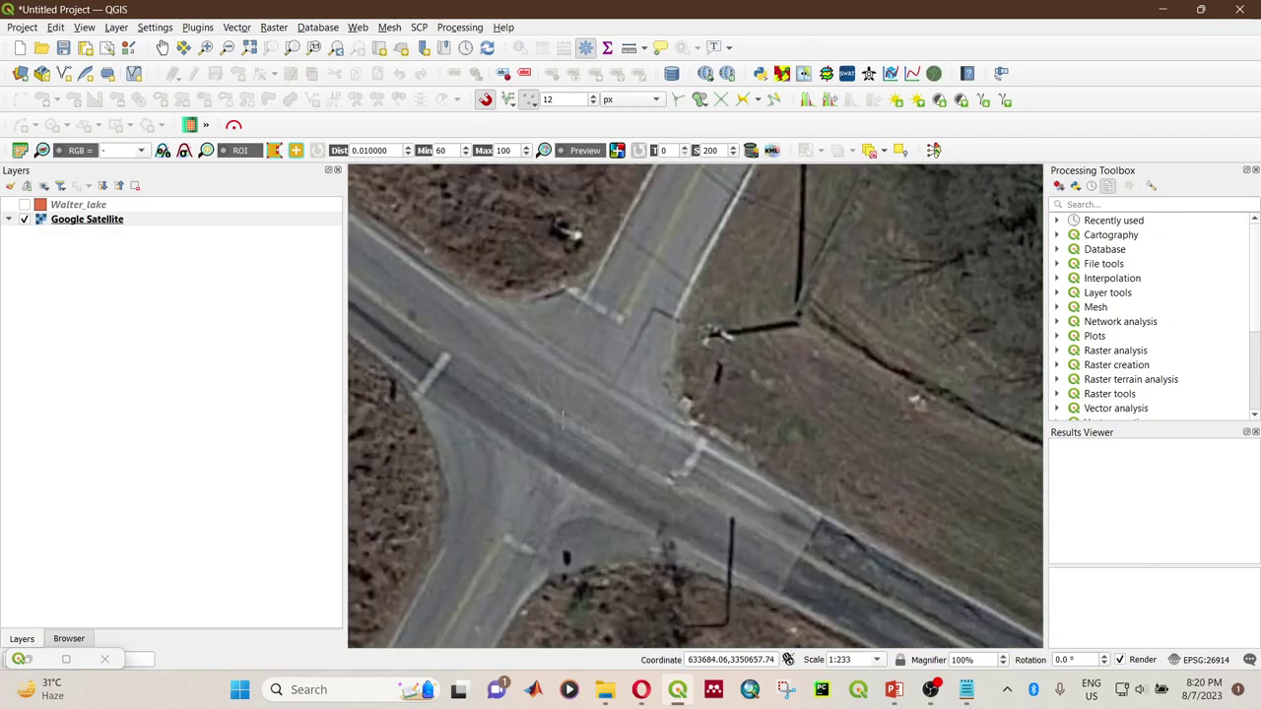
pyautogui.click(563, 419)
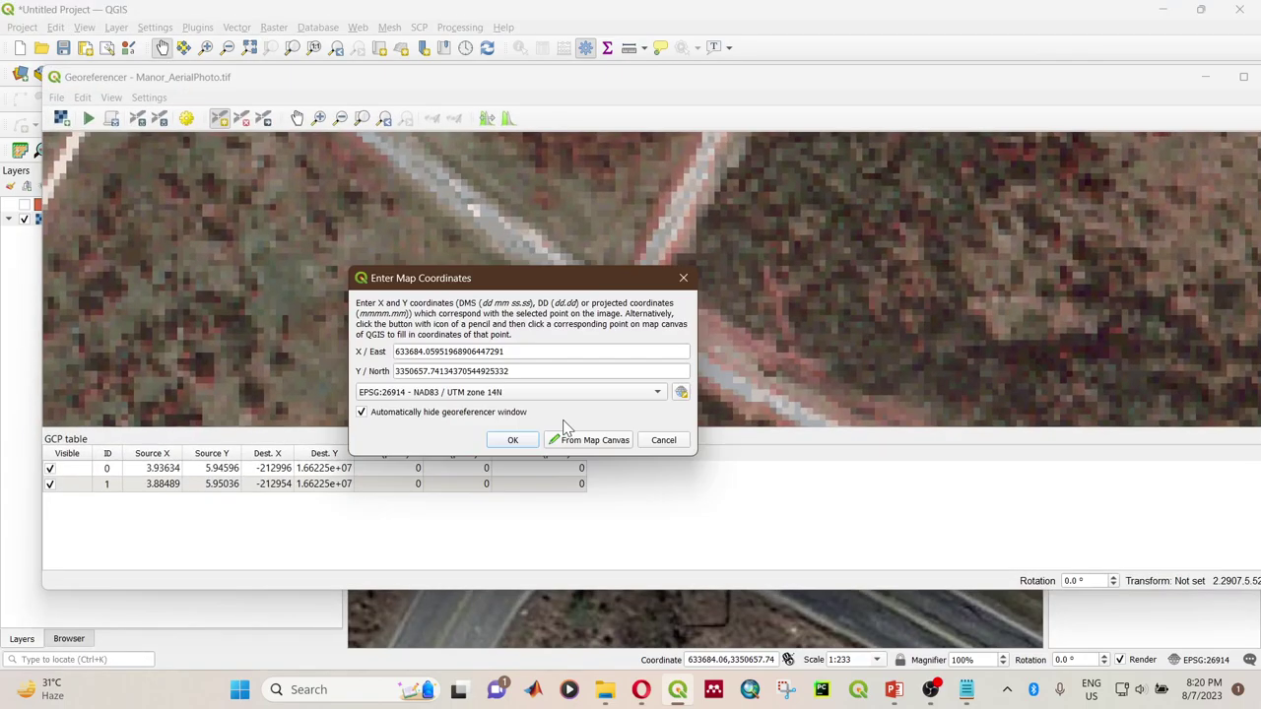
pyautogui.click(514, 441)
# Step: Survey the full extent of the aerial photo for further control point locations
pyautogui.scroll(-10, 634, 335)
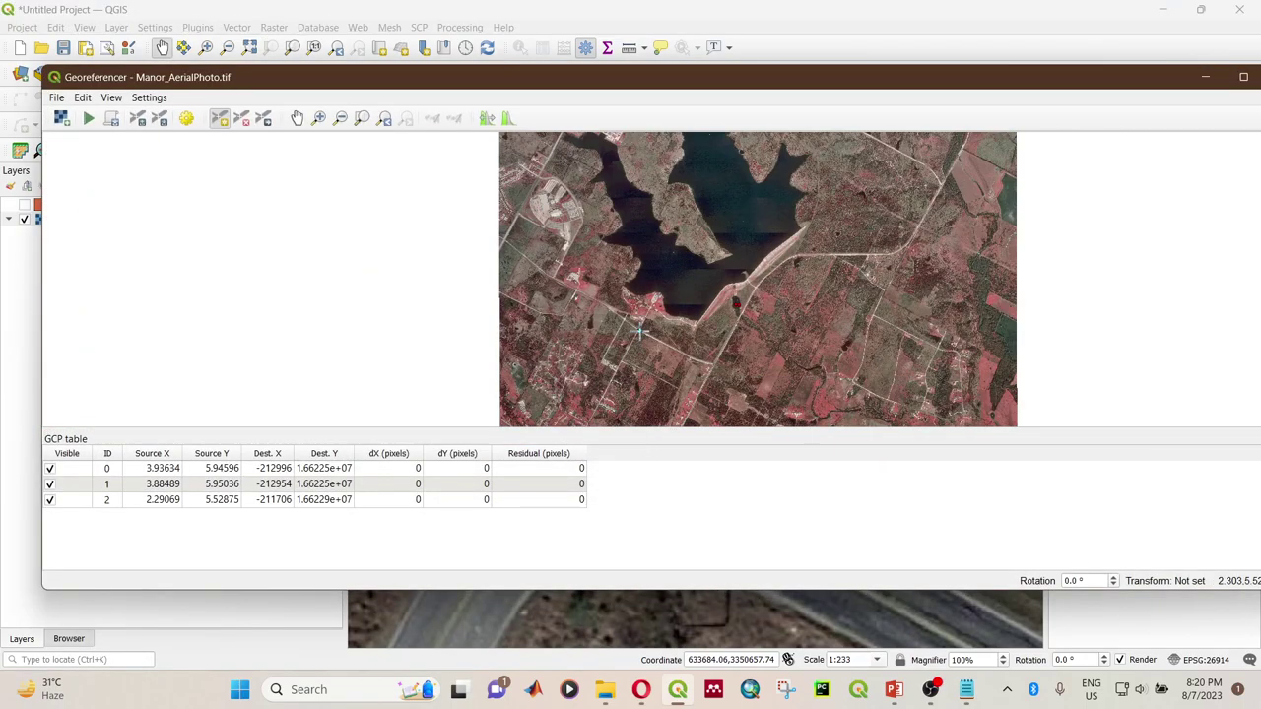
pyautogui.scroll(1, 710, 348)
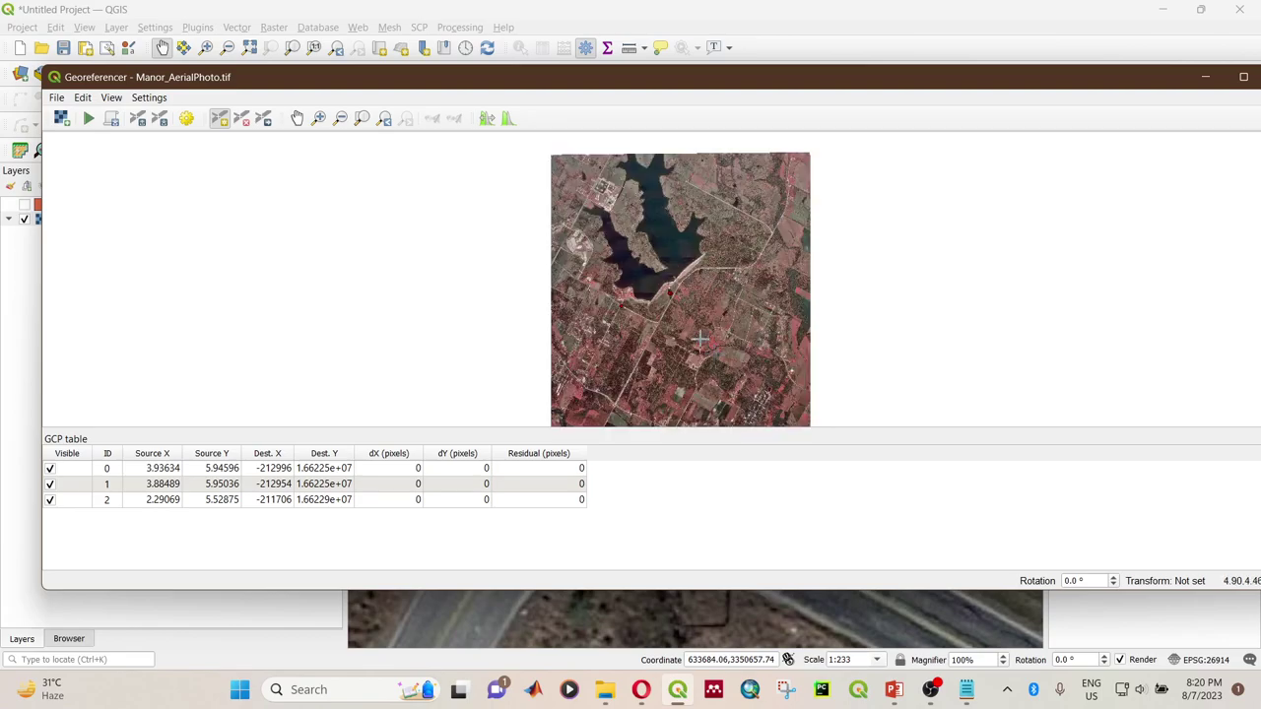
pyautogui.scroll(1, 699, 340)
pyautogui.scroll(-1, 695, 315)
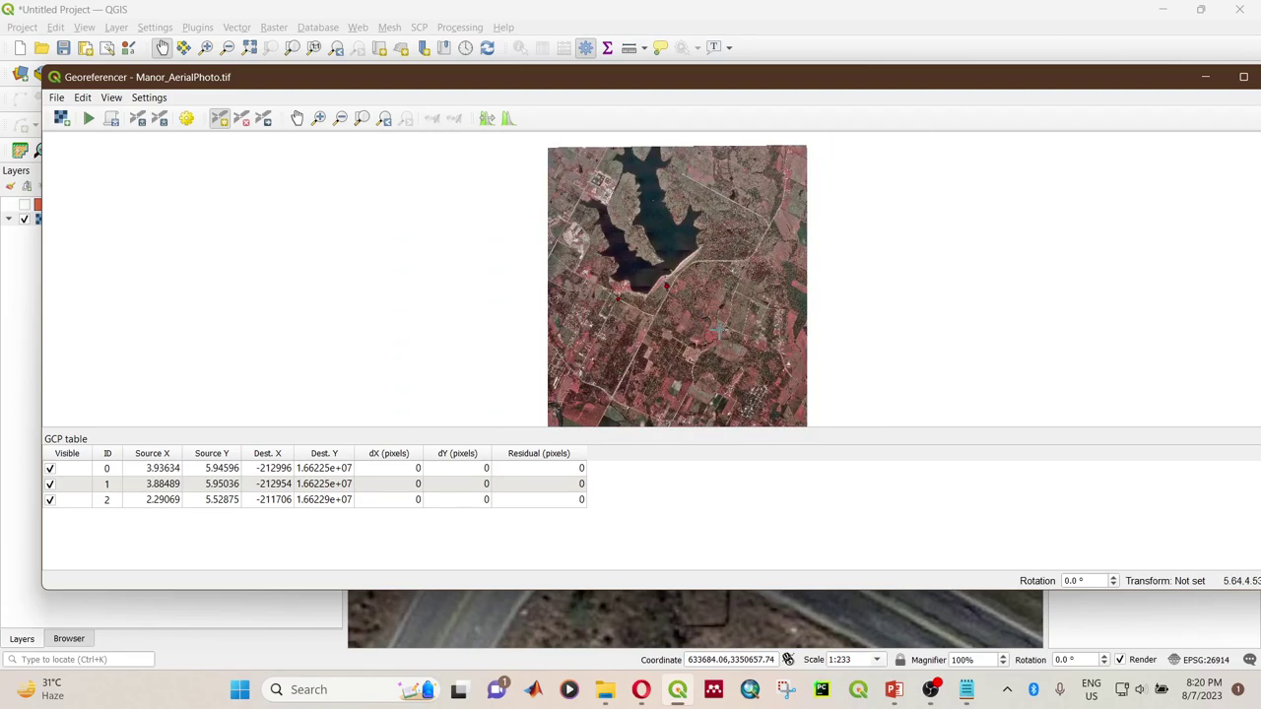
pyautogui.scroll(1, 736, 316)
pyautogui.scroll(-1, 742, 318)
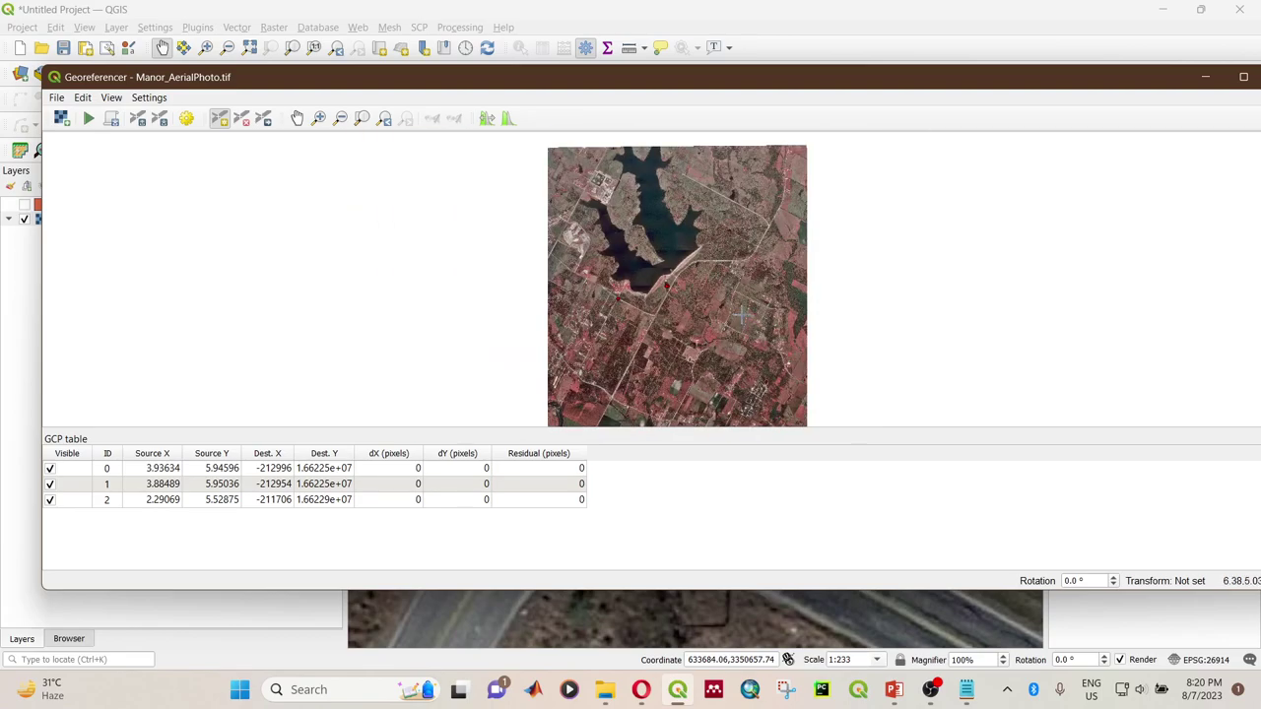
pyautogui.scroll(1, 741, 317)
pyautogui.scroll(-1, 741, 331)
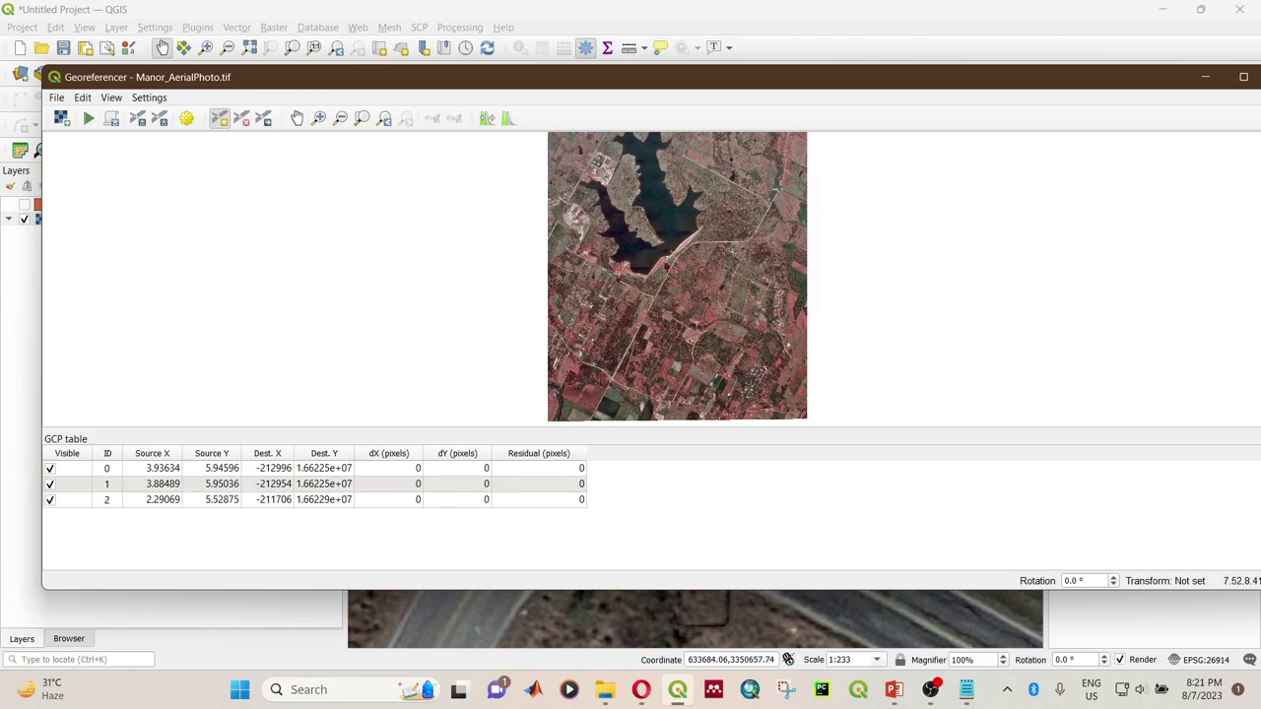
# Step: Remove all three control points from the GCP table
pyautogui.click(84, 473)
pyautogui.rightClick(81, 477)
pyautogui.click(94, 475)
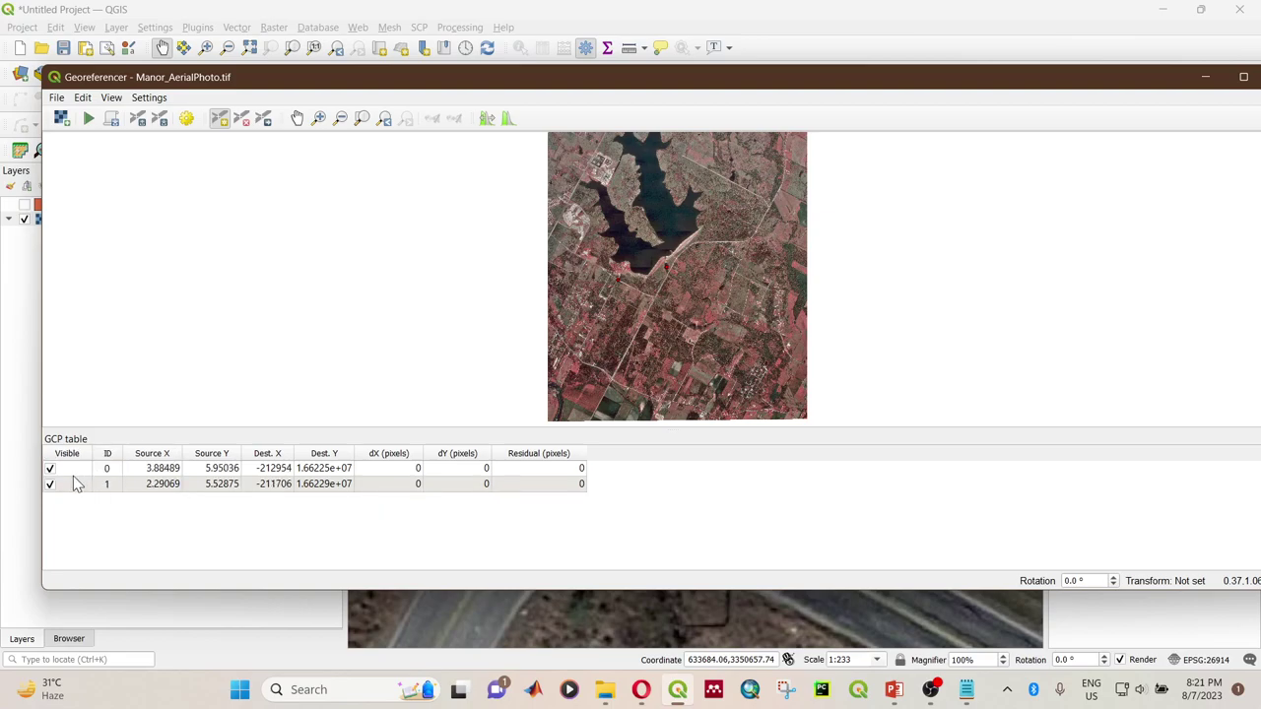
pyautogui.rightClick(77, 473)
pyautogui.click(93, 476)
pyautogui.rightClick(82, 475)
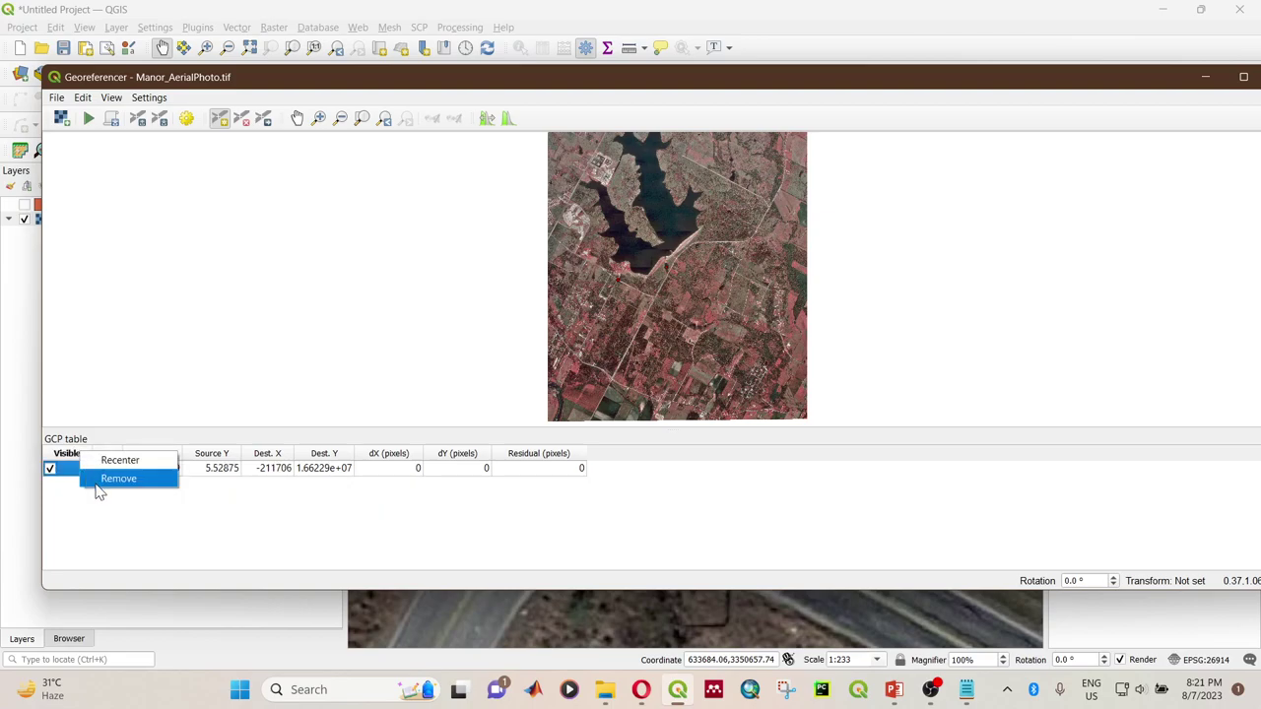
pyautogui.click(96, 481)
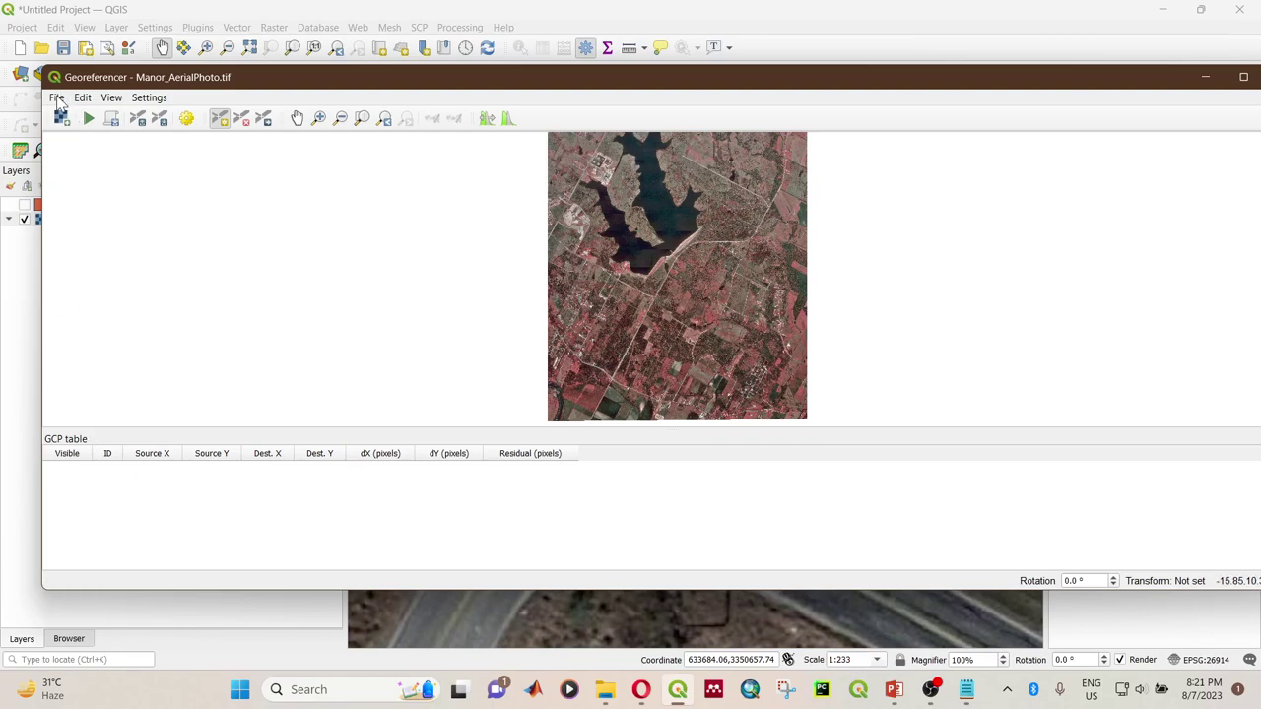
# Step: Load the saved GCP points file Manor_AerialPhoto_NewGCP.tif from the Georeferencing folder
pyautogui.click(57, 99)
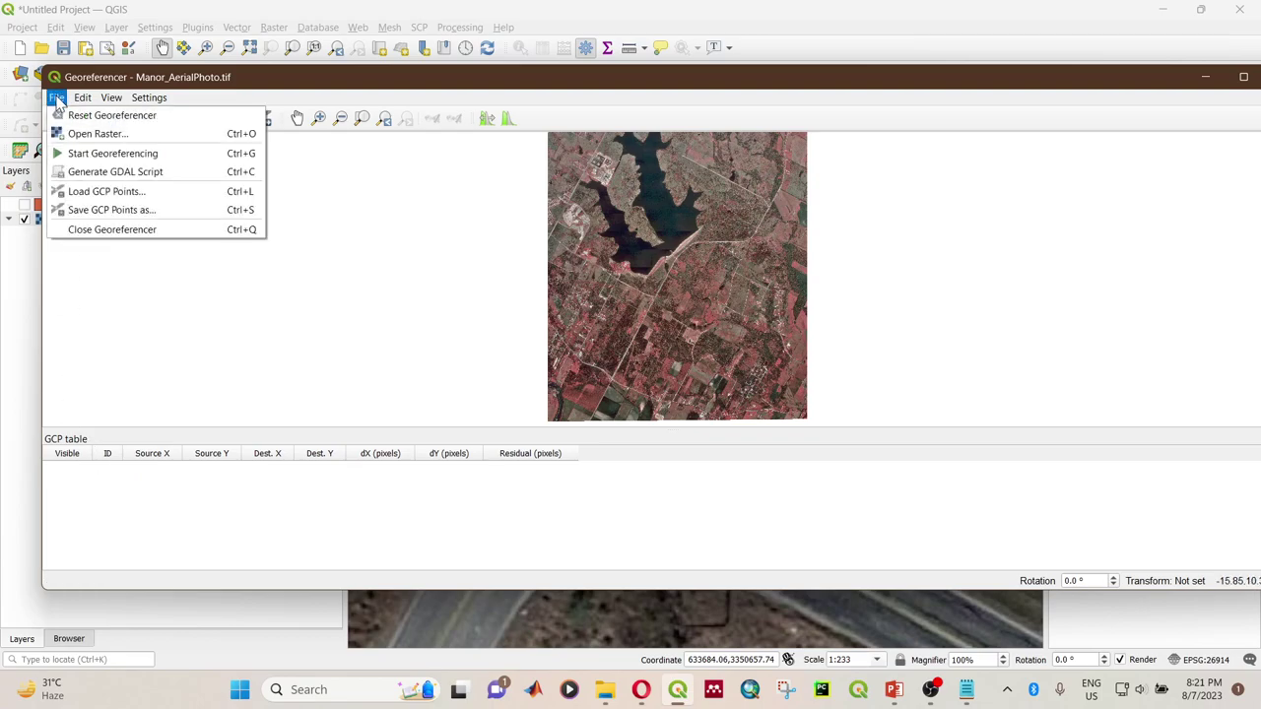
pyautogui.click(106, 191)
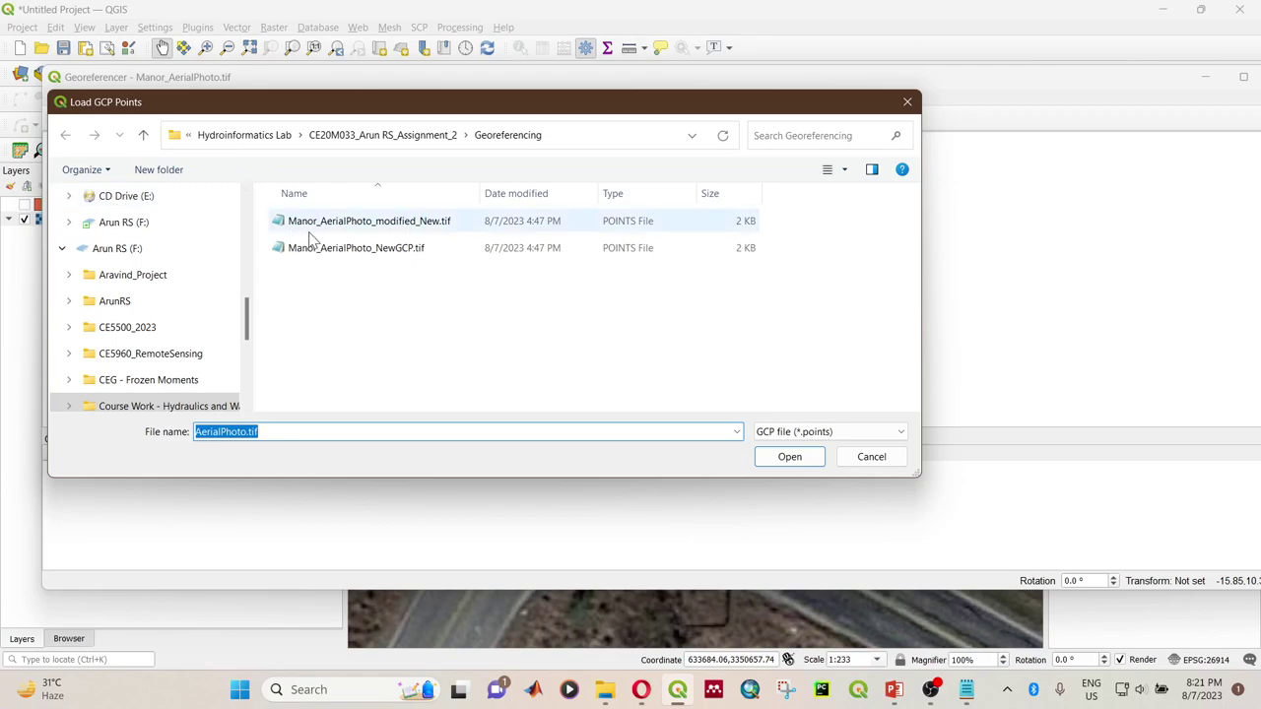
pyautogui.click(358, 250)
pyautogui.click(792, 459)
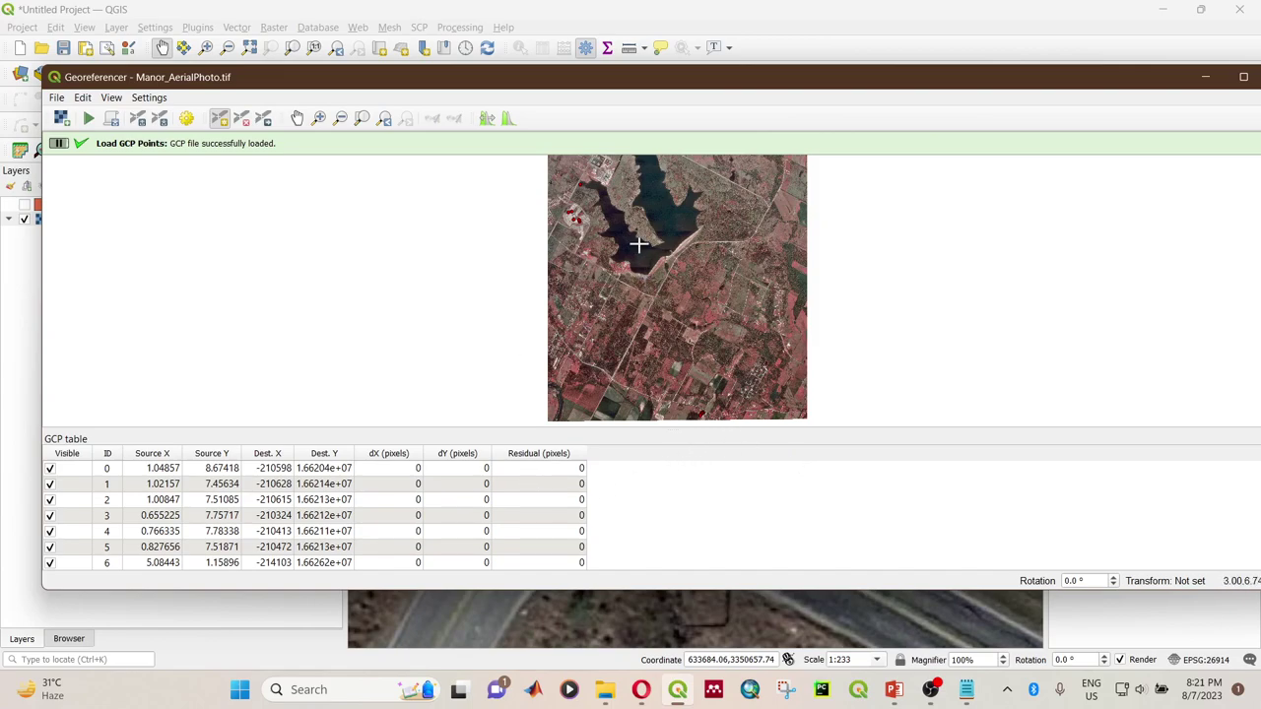
# Step: Examine how the loaded control points are distributed across the aerial photo, from the building complex west of the lake to the southern edge
pyautogui.scroll(5, 602, 201)
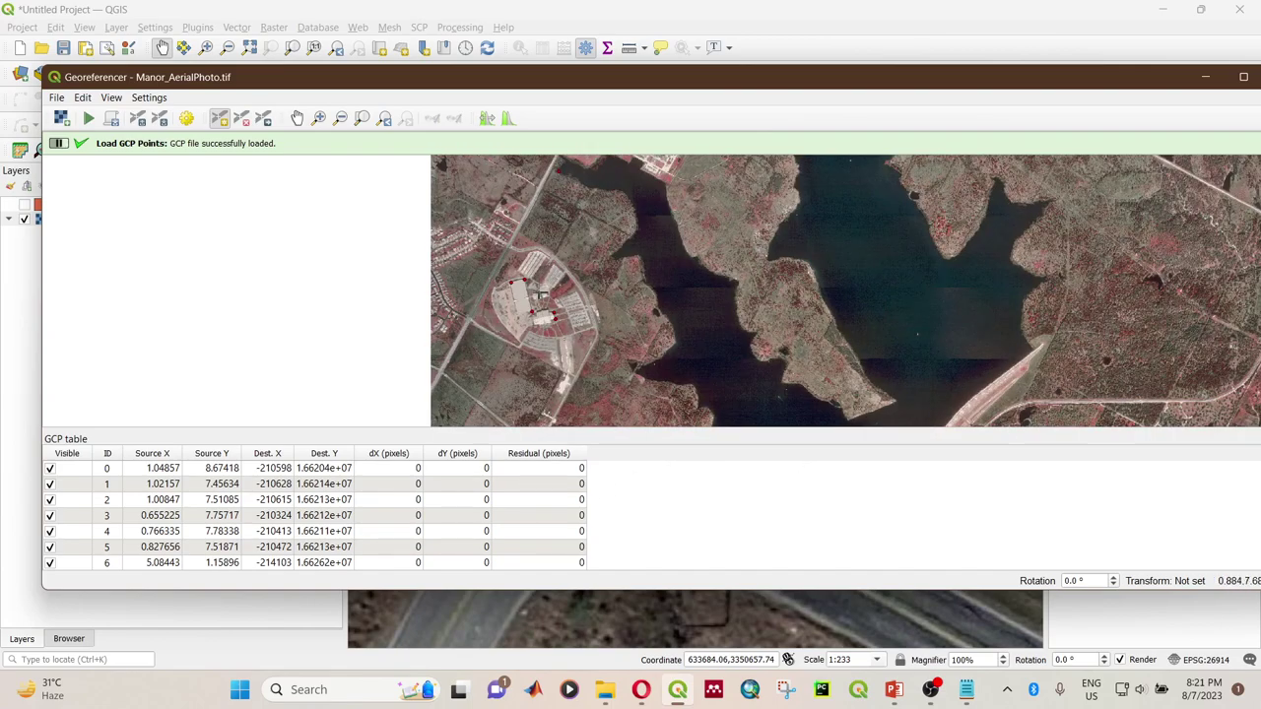
pyautogui.scroll(2, 533, 318)
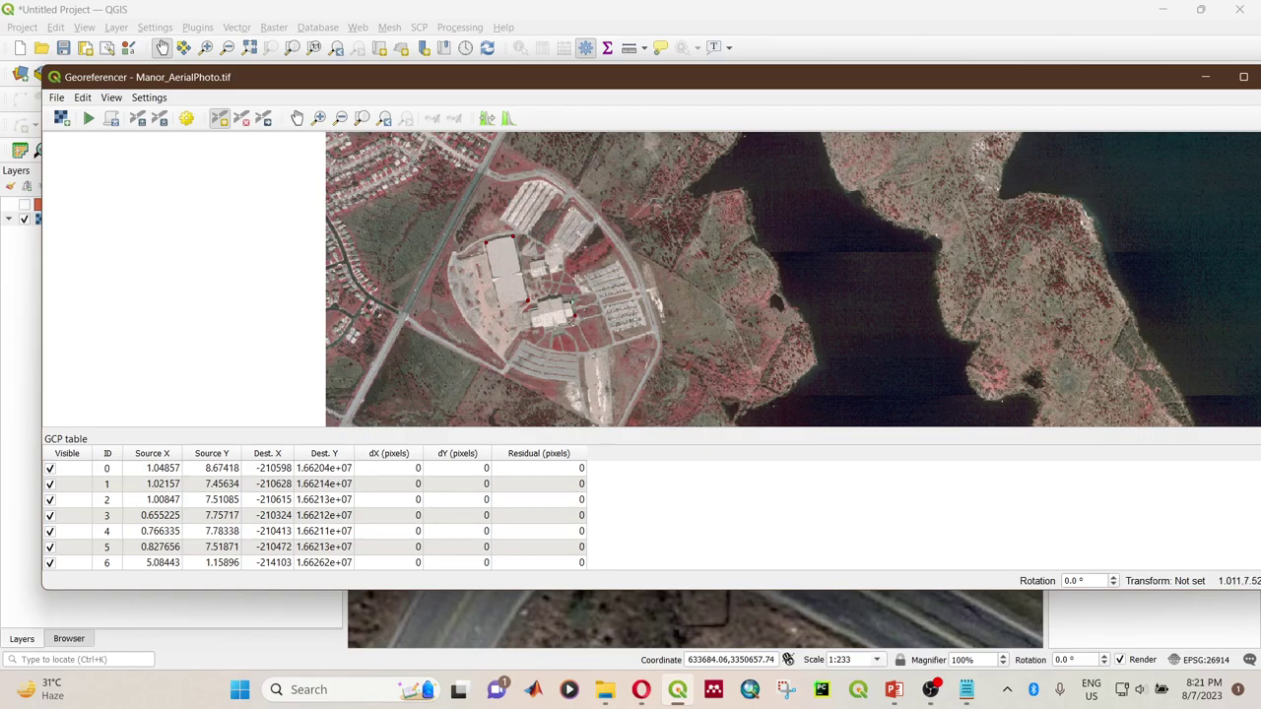
pyautogui.scroll(-5, 574, 298)
pyautogui.scroll(5, 655, 311)
pyautogui.scroll(-2, 784, 337)
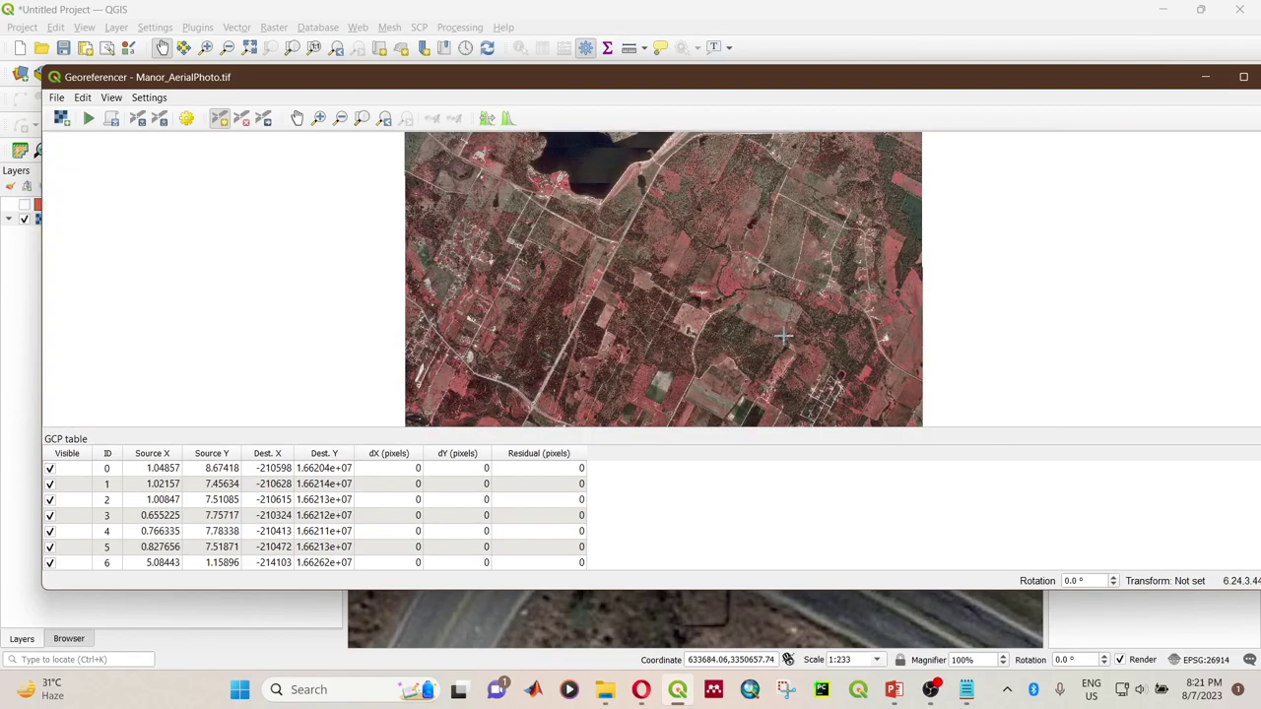
pyautogui.scroll(2, 552, 211)
pyautogui.scroll(-4, 566, 202)
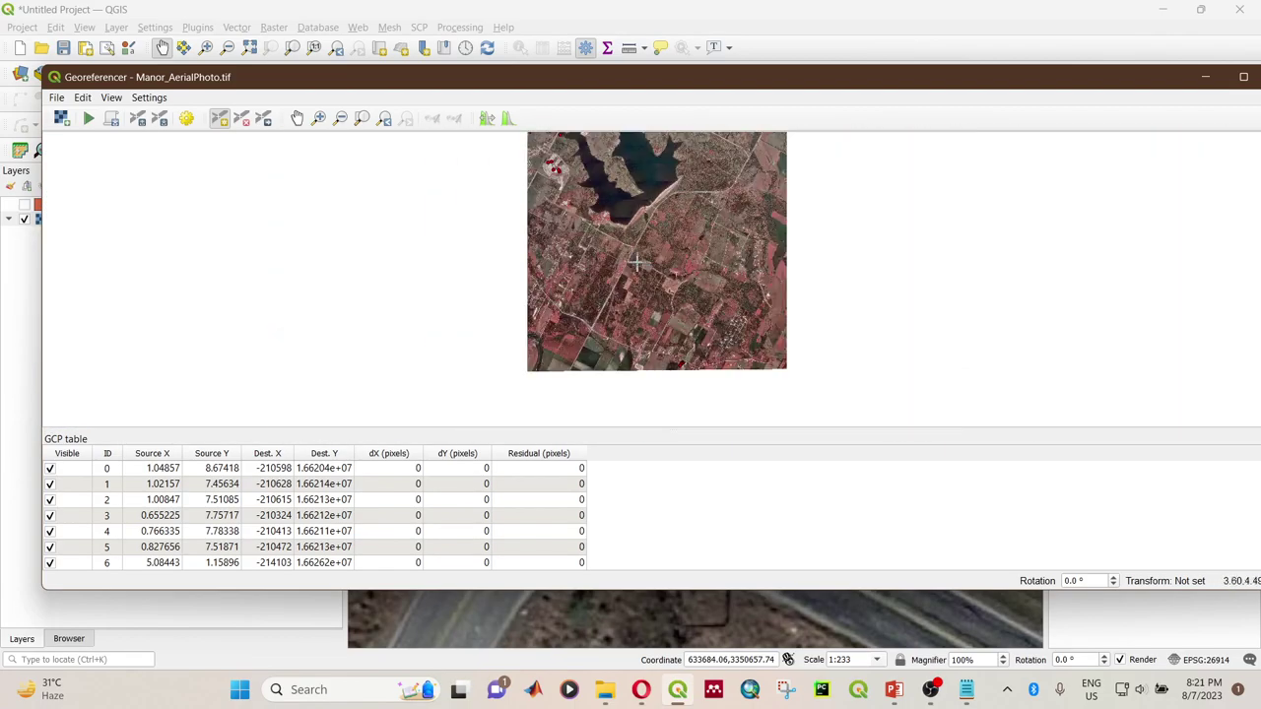
pyautogui.scroll(2, 630, 256)
pyautogui.scroll(2, 755, 167)
pyautogui.scroll(-3, 756, 197)
pyautogui.scroll(3, 758, 335)
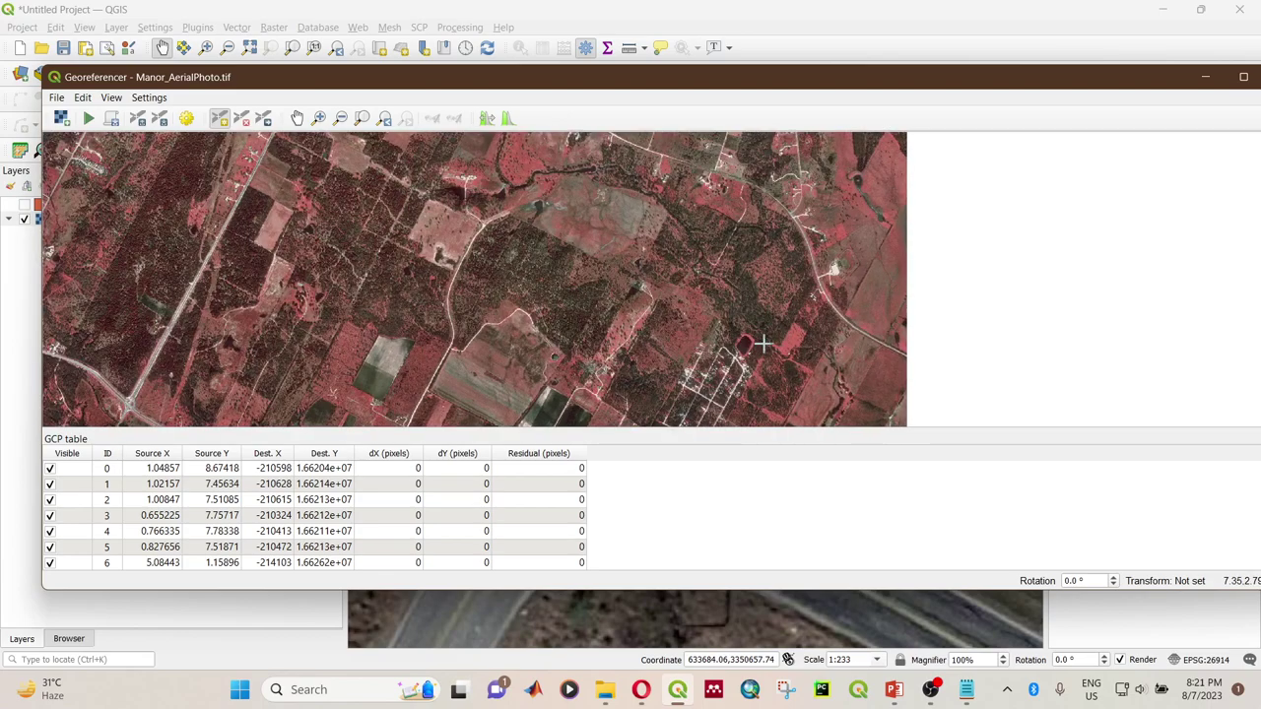
pyautogui.scroll(-1, 766, 312)
pyautogui.scroll(2, 690, 295)
pyautogui.scroll(-2, 628, 330)
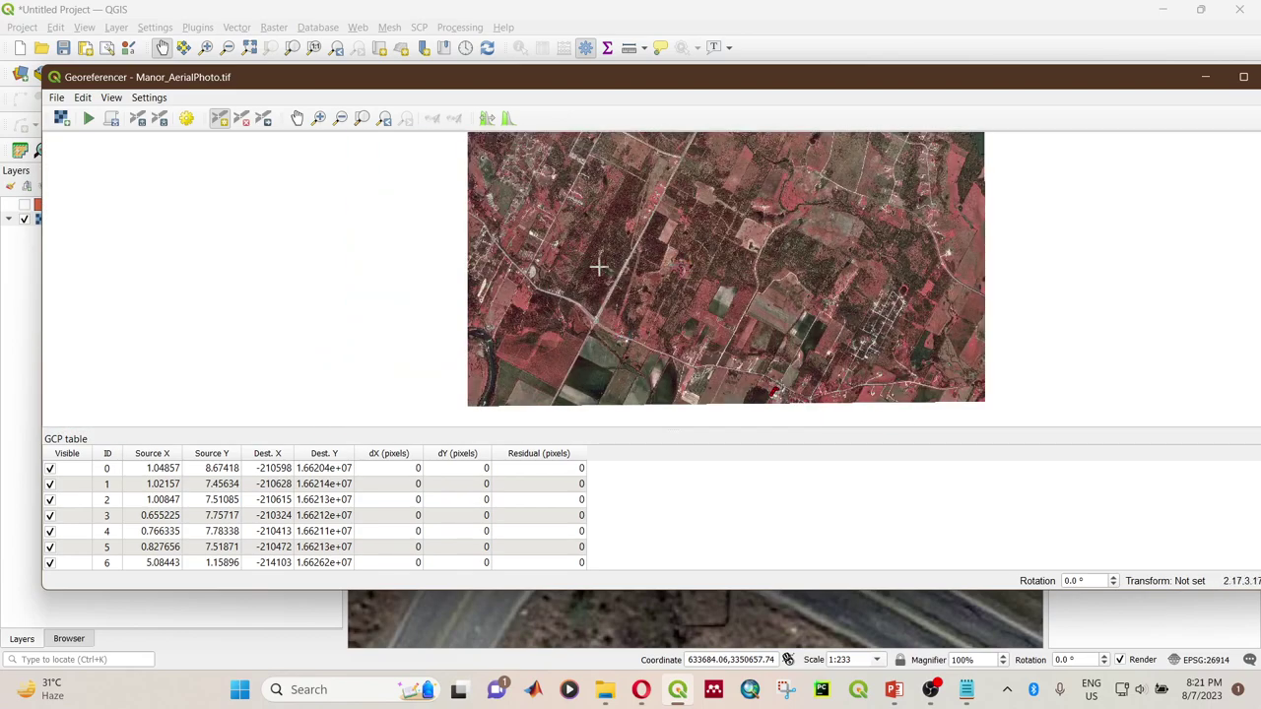
pyautogui.scroll(-2, 750, 241)
pyautogui.scroll(1, 779, 287)
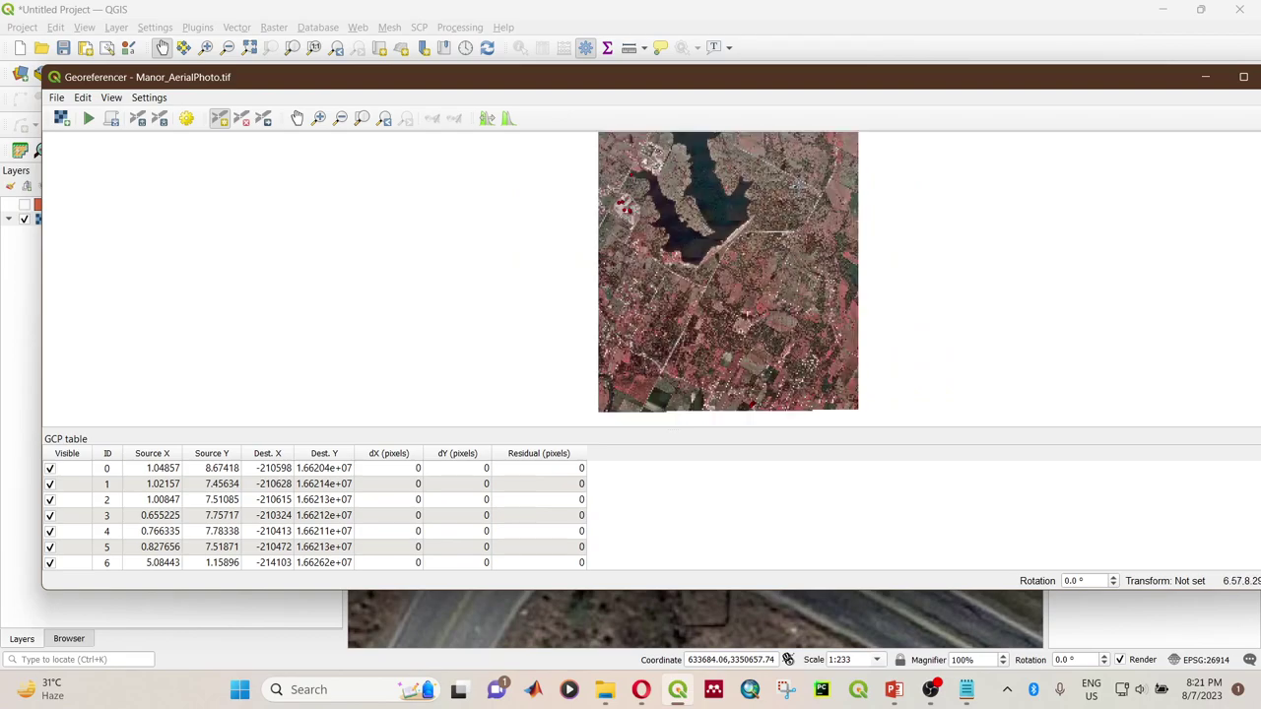
pyautogui.scroll(1, 775, 228)
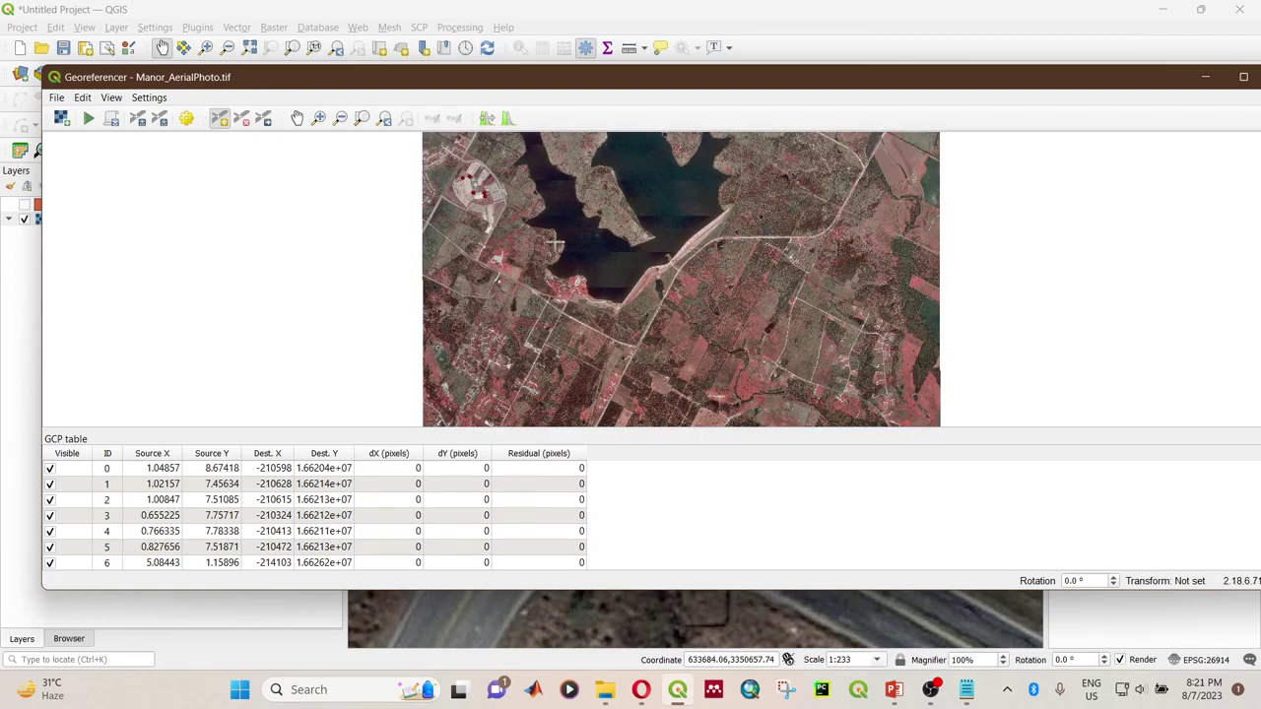
# Step: Open the transformation settings and choose Nearest neighbour as the resampling method
pyautogui.scroll(-2, 233, 477)
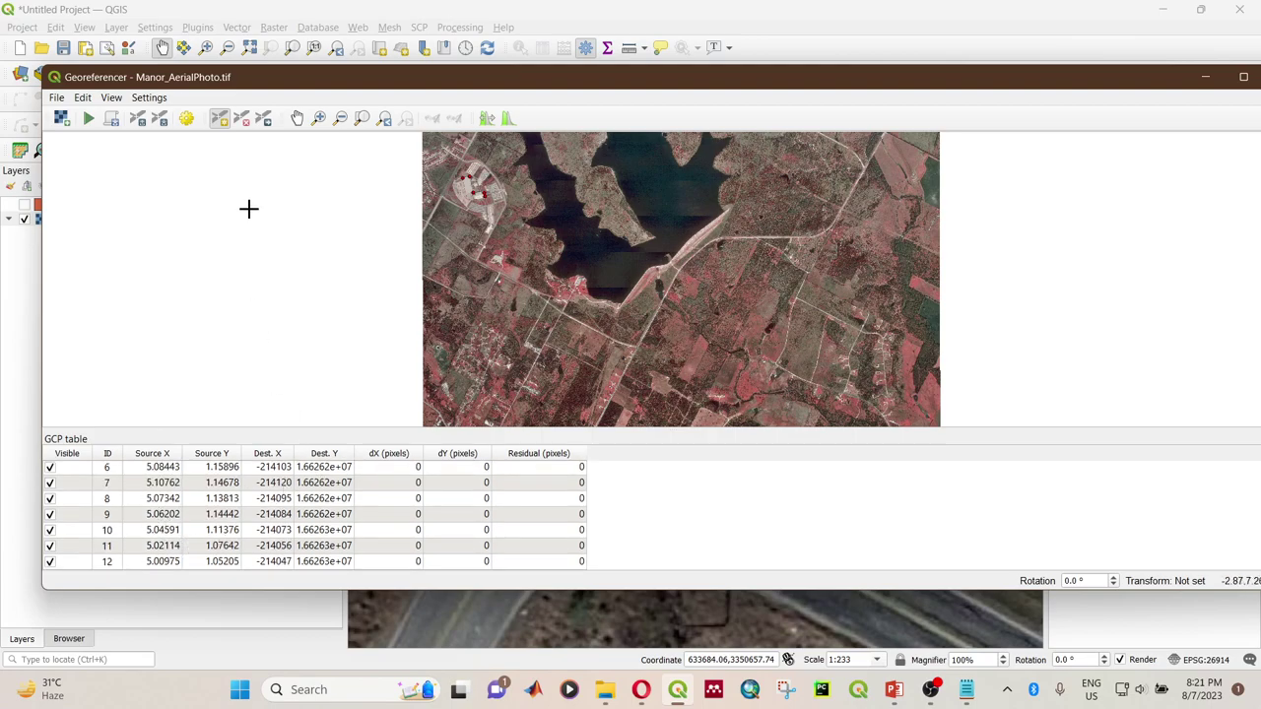
pyautogui.click(187, 120)
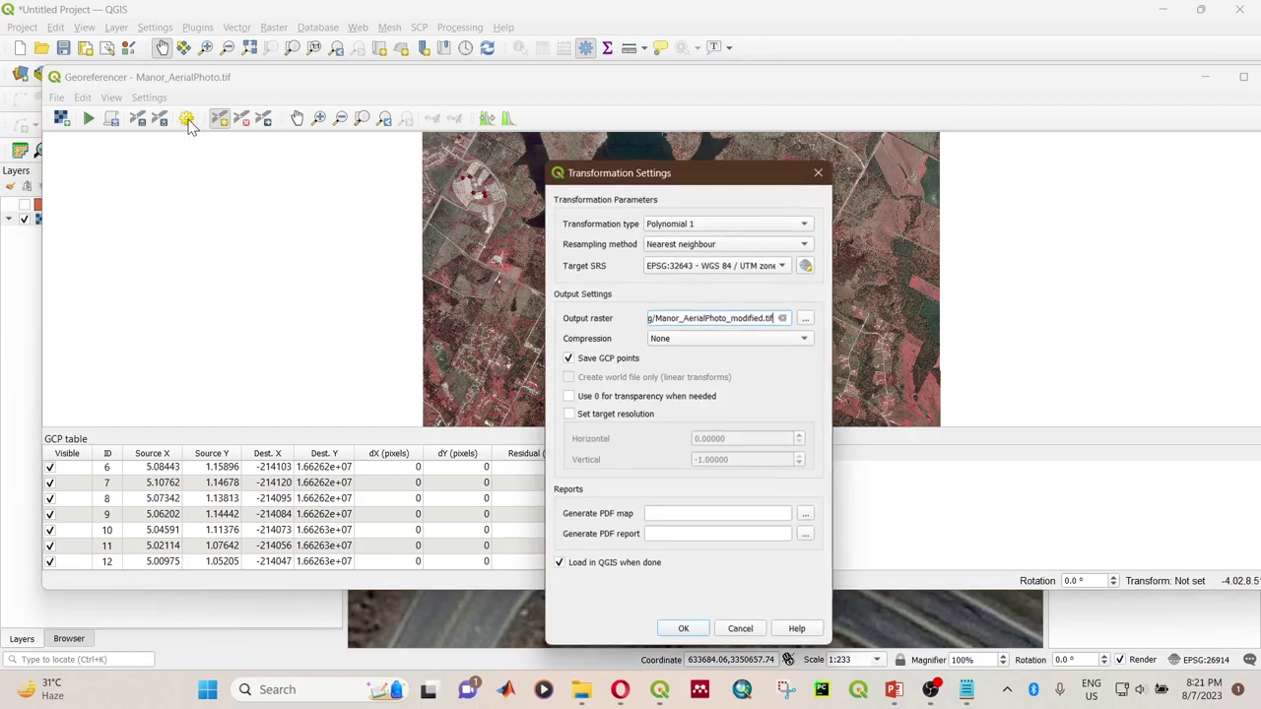
pyautogui.moveTo(683, 179); pyautogui.dragTo(667, 126)
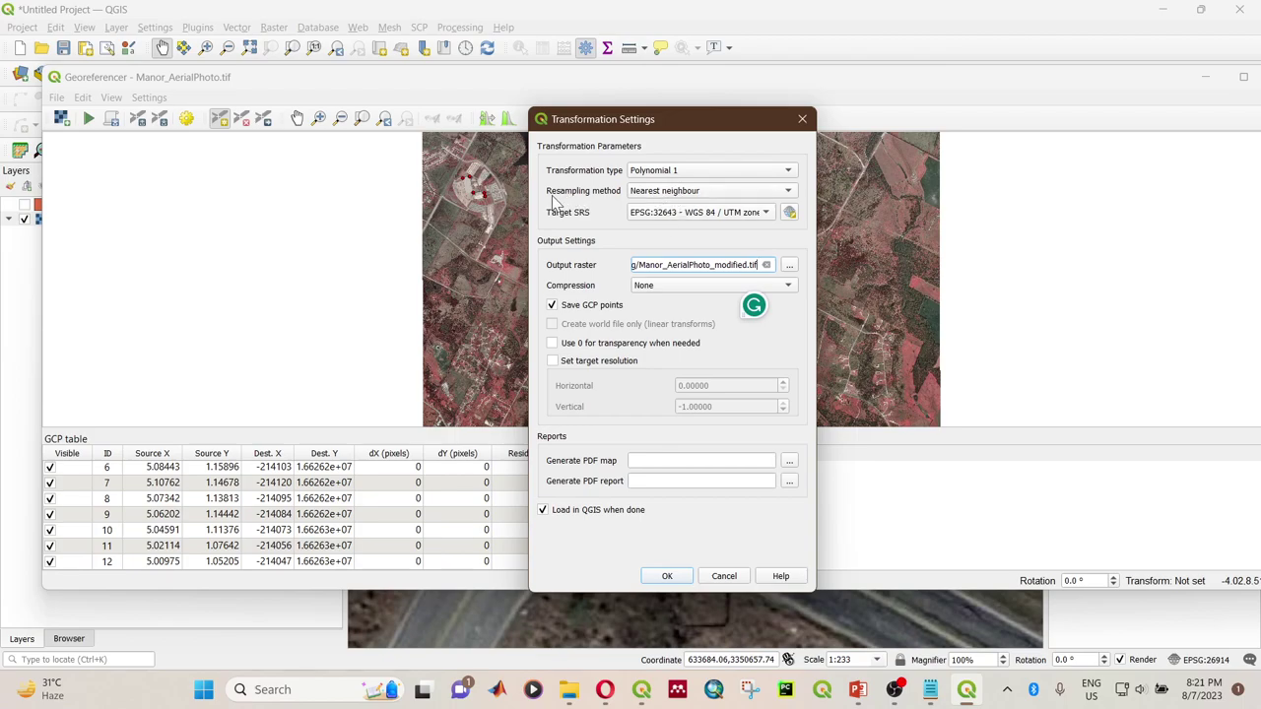
pyautogui.click(662, 194)
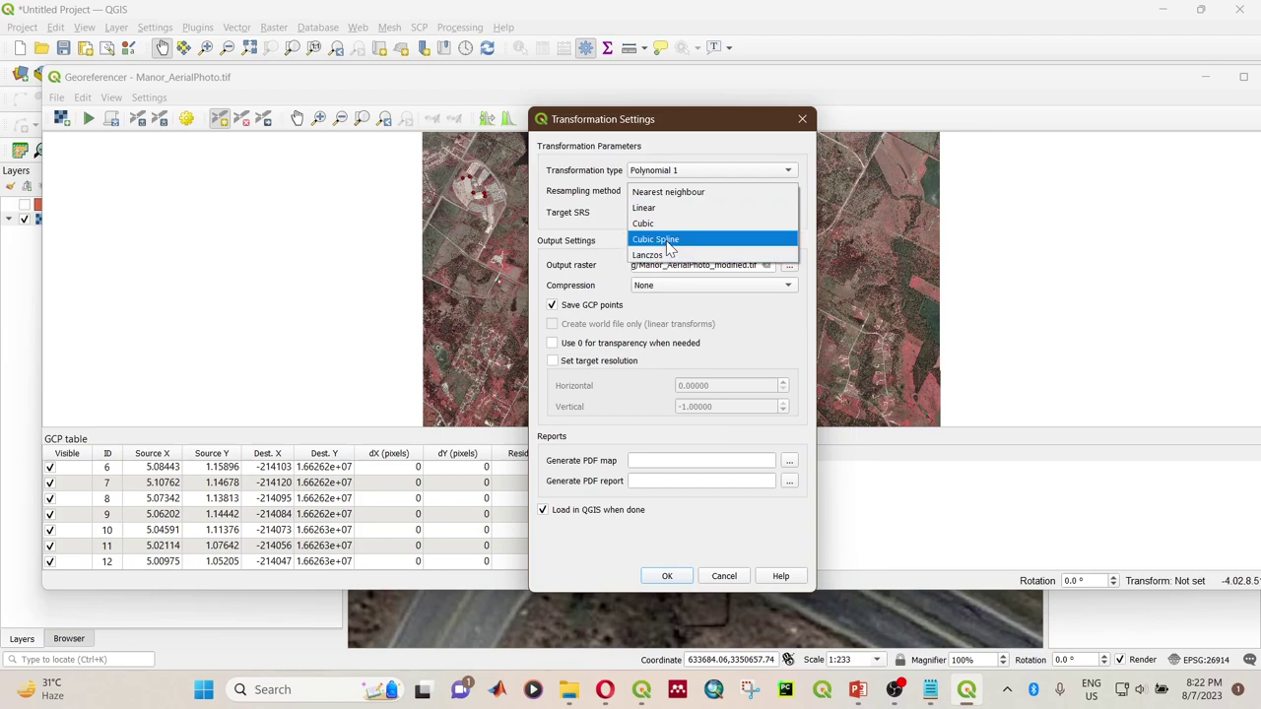
pyautogui.click(667, 195)
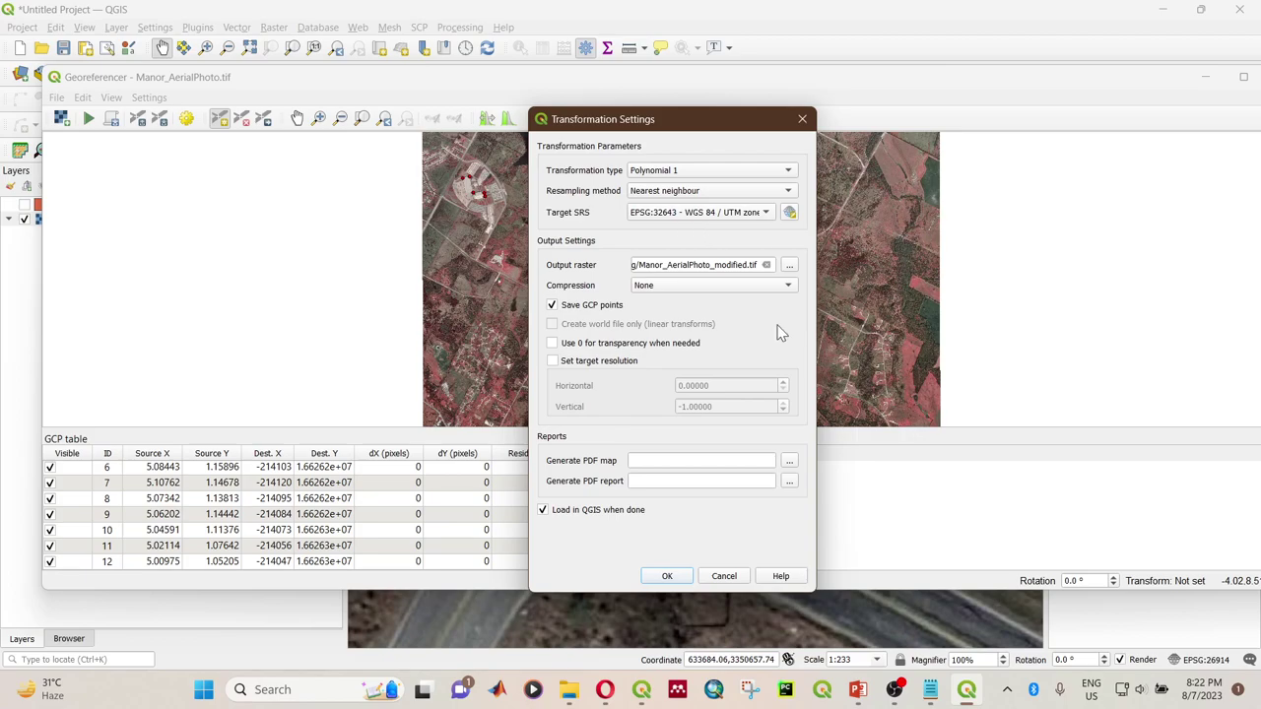
# Step: Set the target SRS to EPSG:26914 (NAD83 / UTM zone 14N) and apply the transformation settings
pyautogui.click(789, 213)
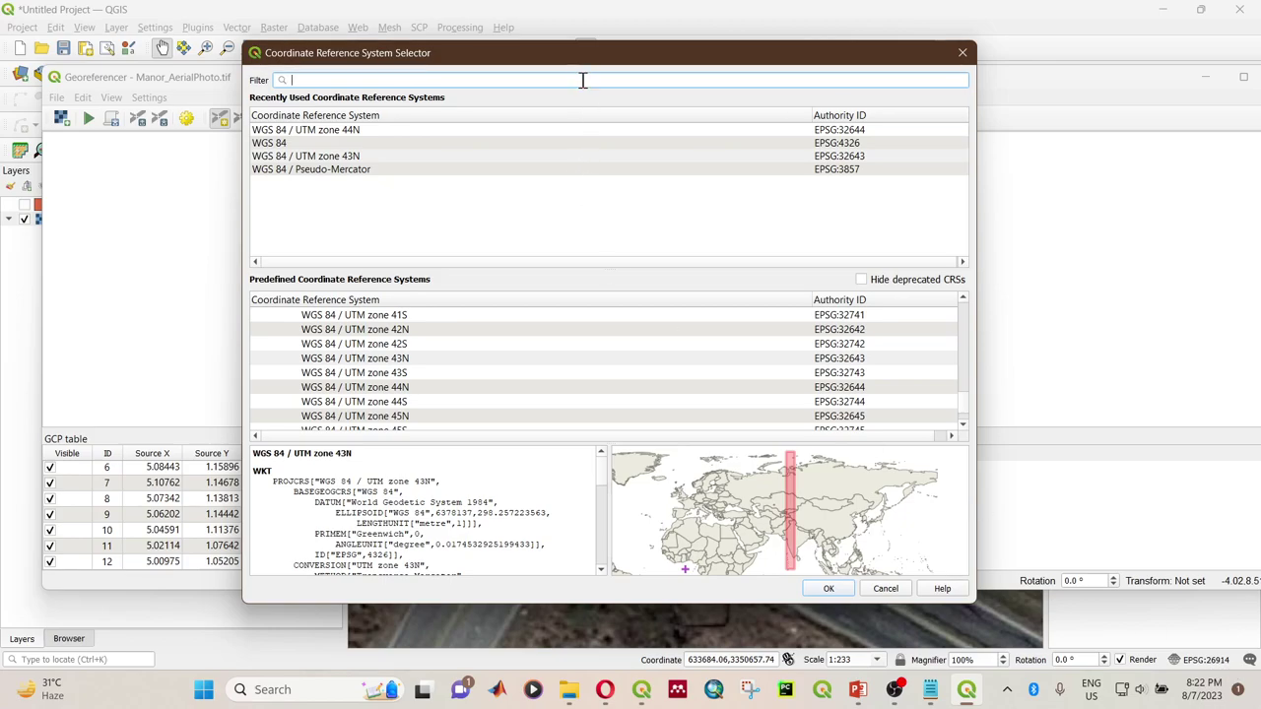
pyautogui.write('26914')
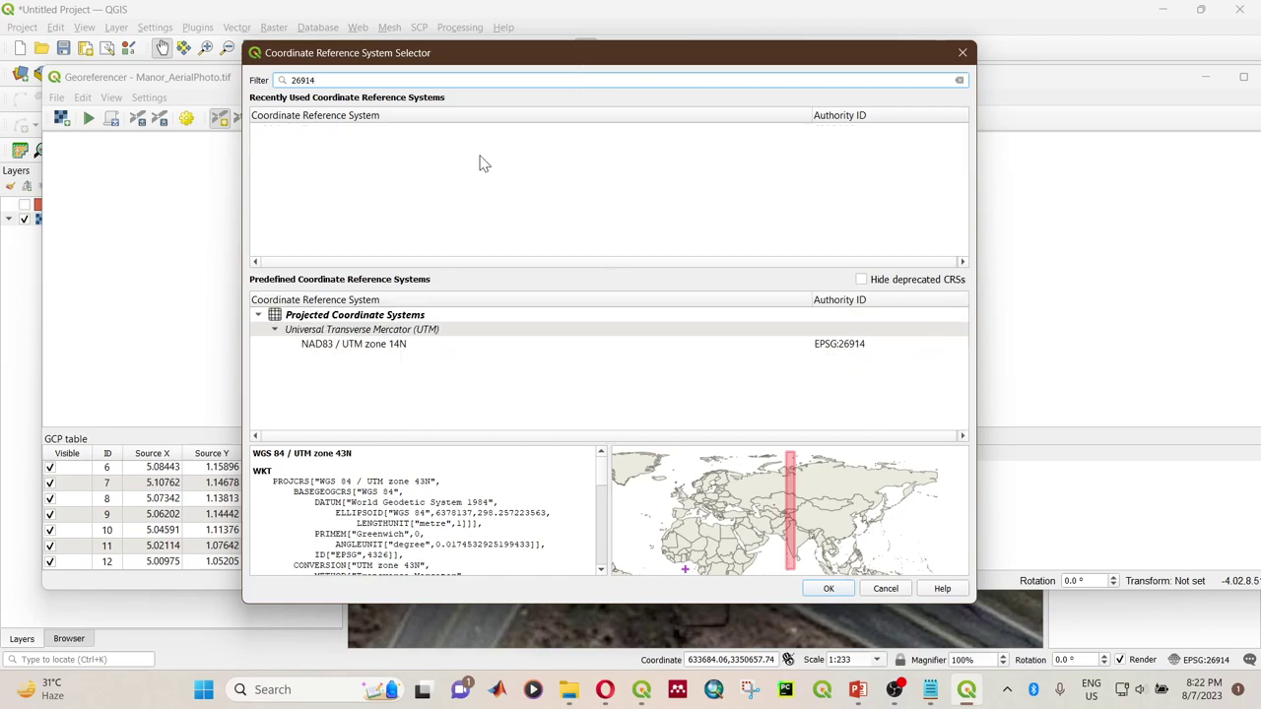
pyautogui.click(402, 347)
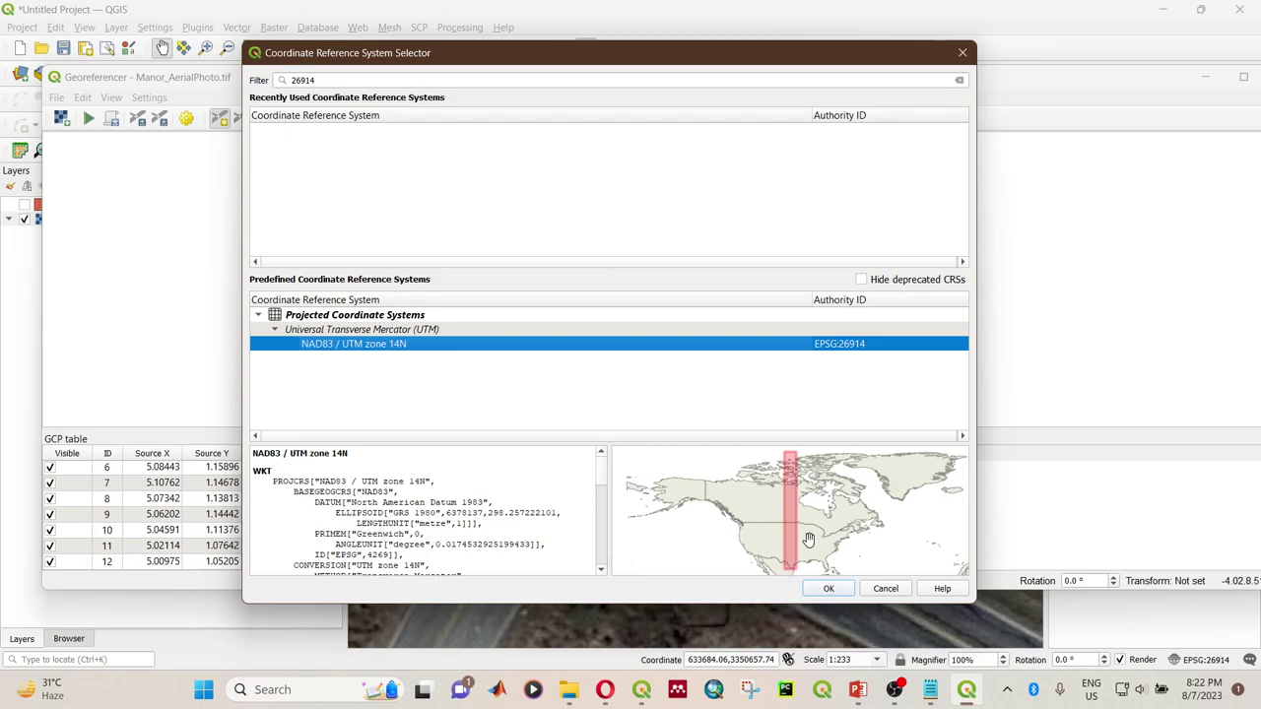
pyautogui.click(828, 589)
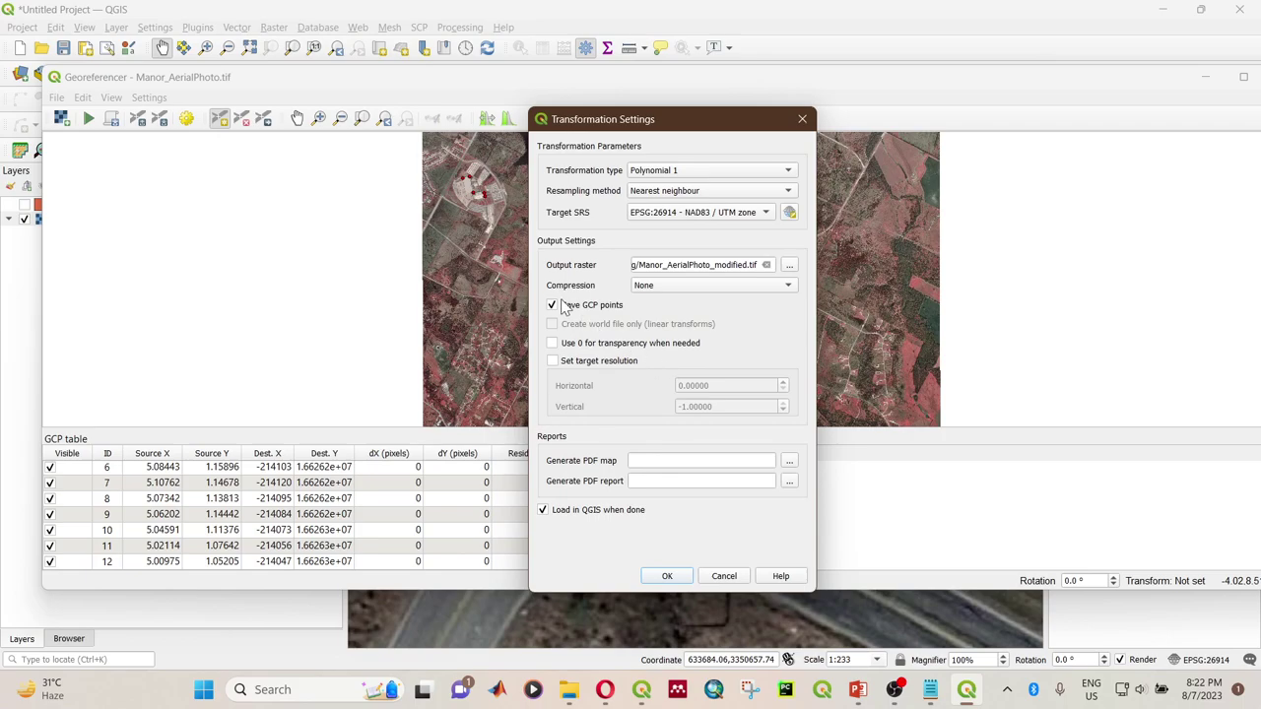
pyautogui.click(746, 264)
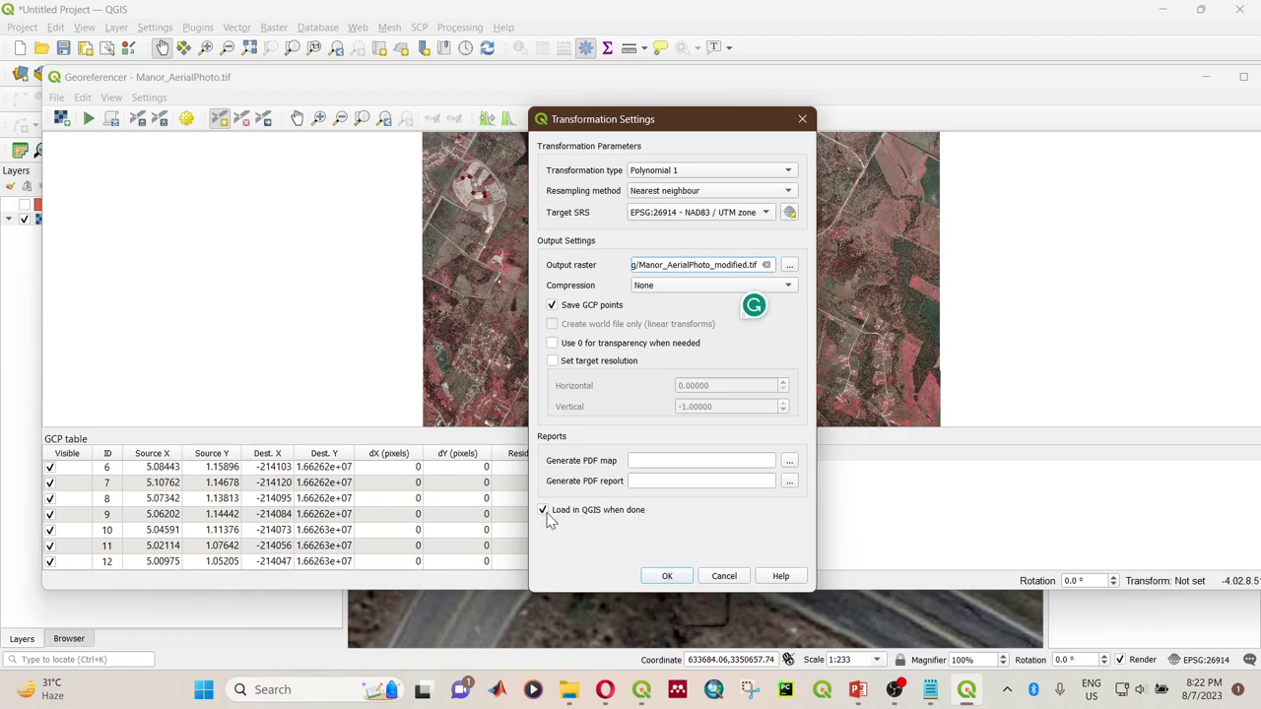
pyautogui.click(667, 576)
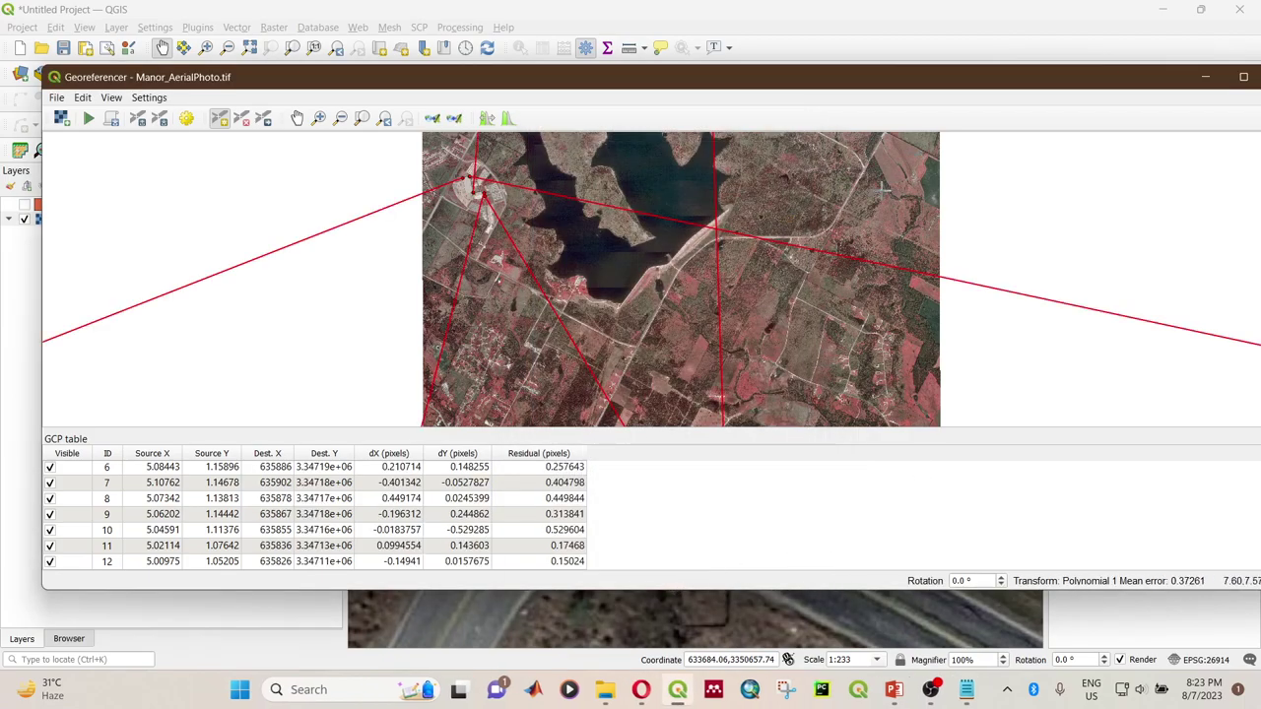
# Step: Run the georeferencing of Manor_AerialPhoto with the loaded control points and close the Georeferencer
pyautogui.moveTo(885, 87); pyautogui.dragTo(746, 89)
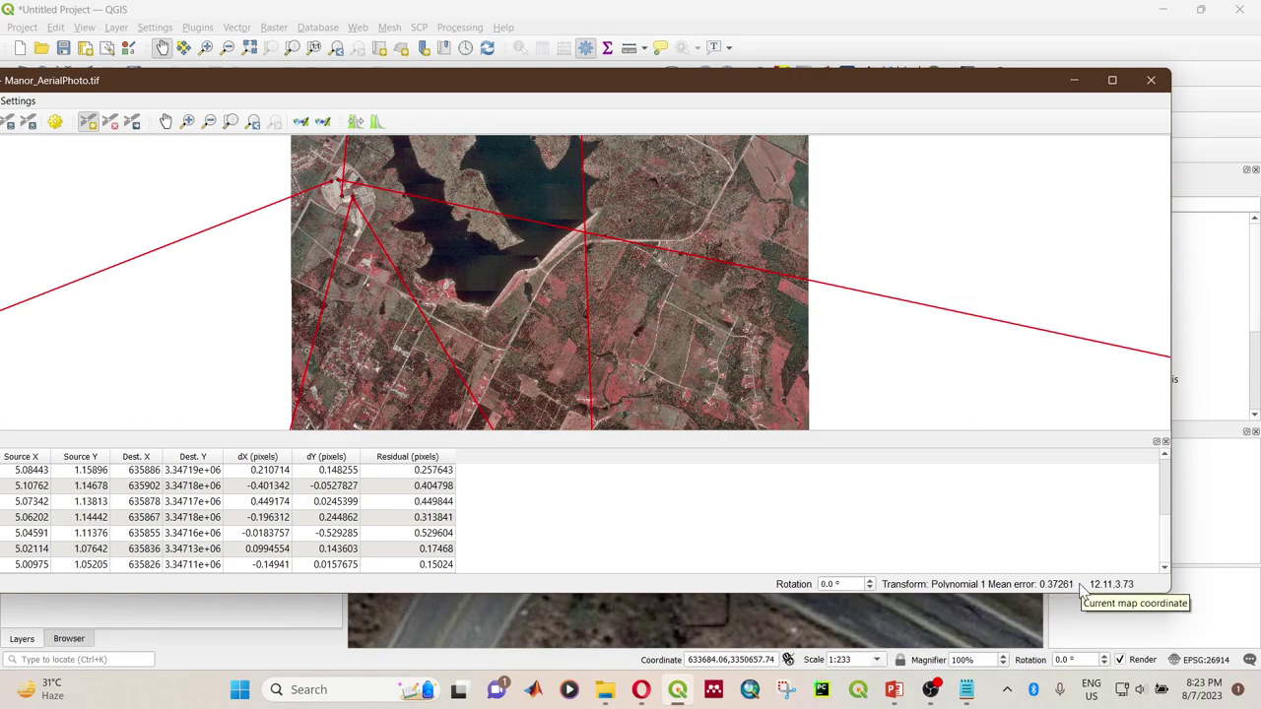
pyautogui.moveTo(1078, 592); pyautogui.dragTo(1078, 616)
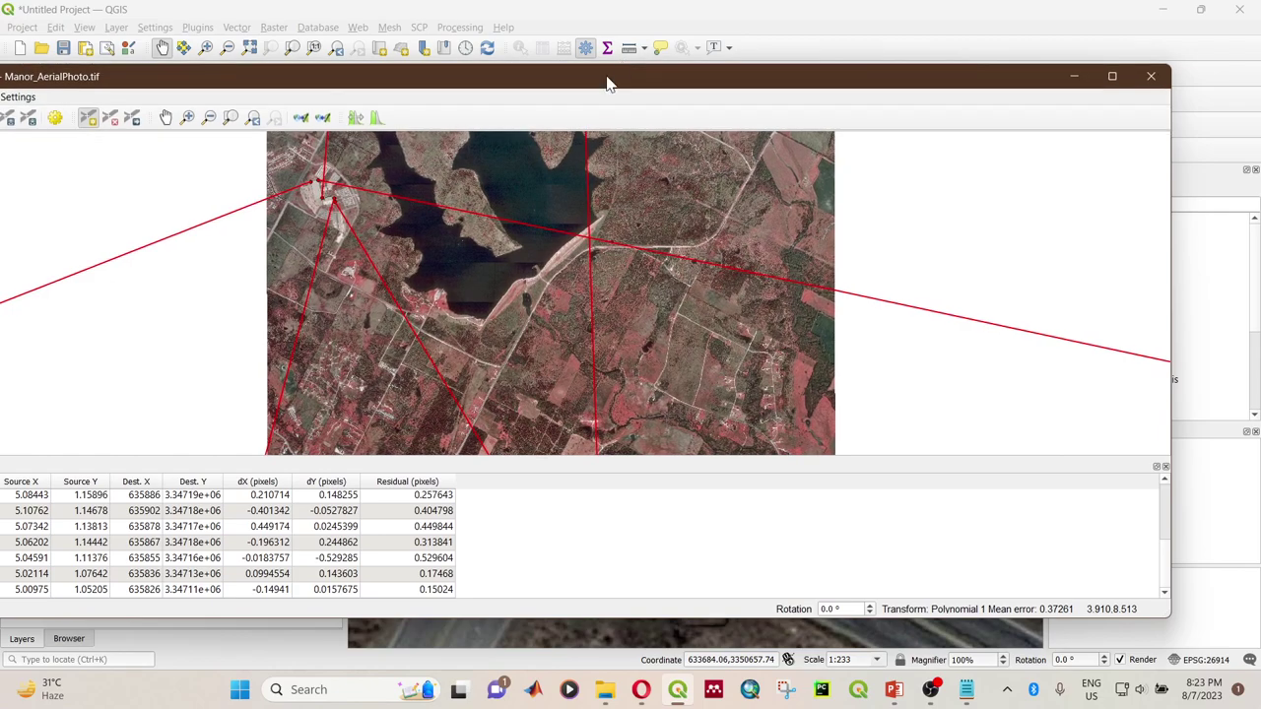
pyautogui.moveTo(608, 79); pyautogui.dragTo(689, 79)
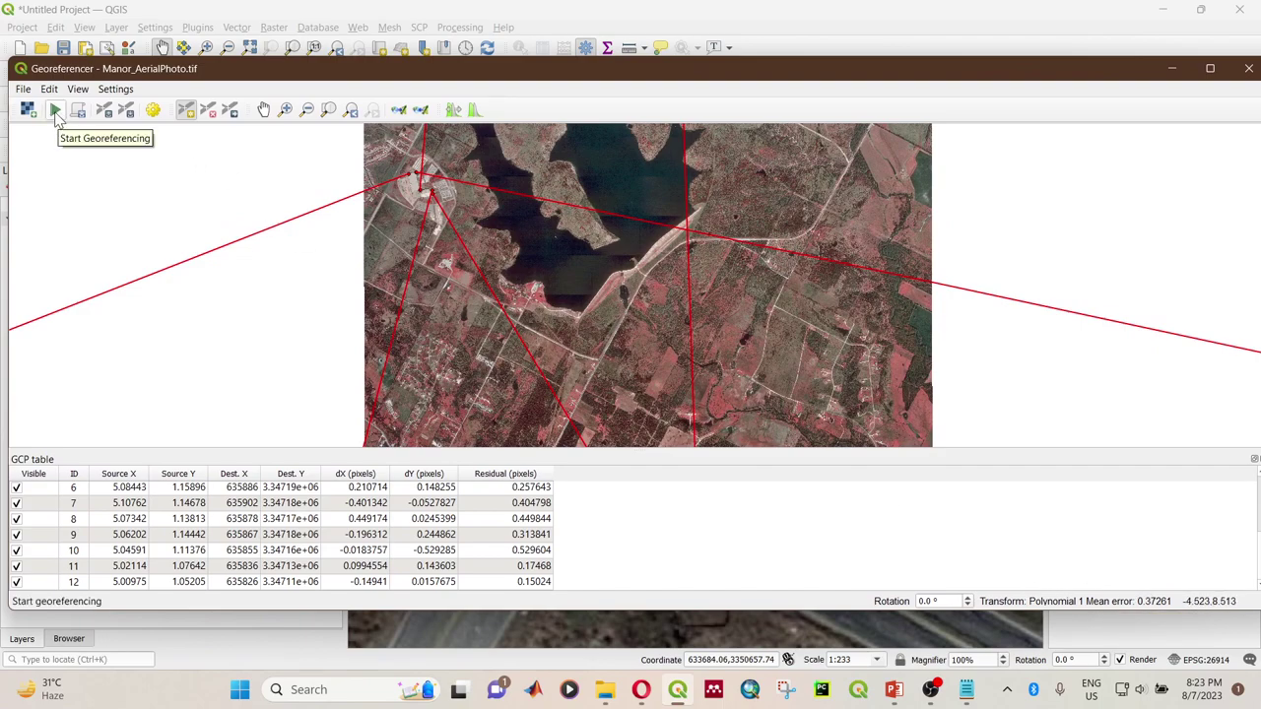
pyautogui.click(57, 112)
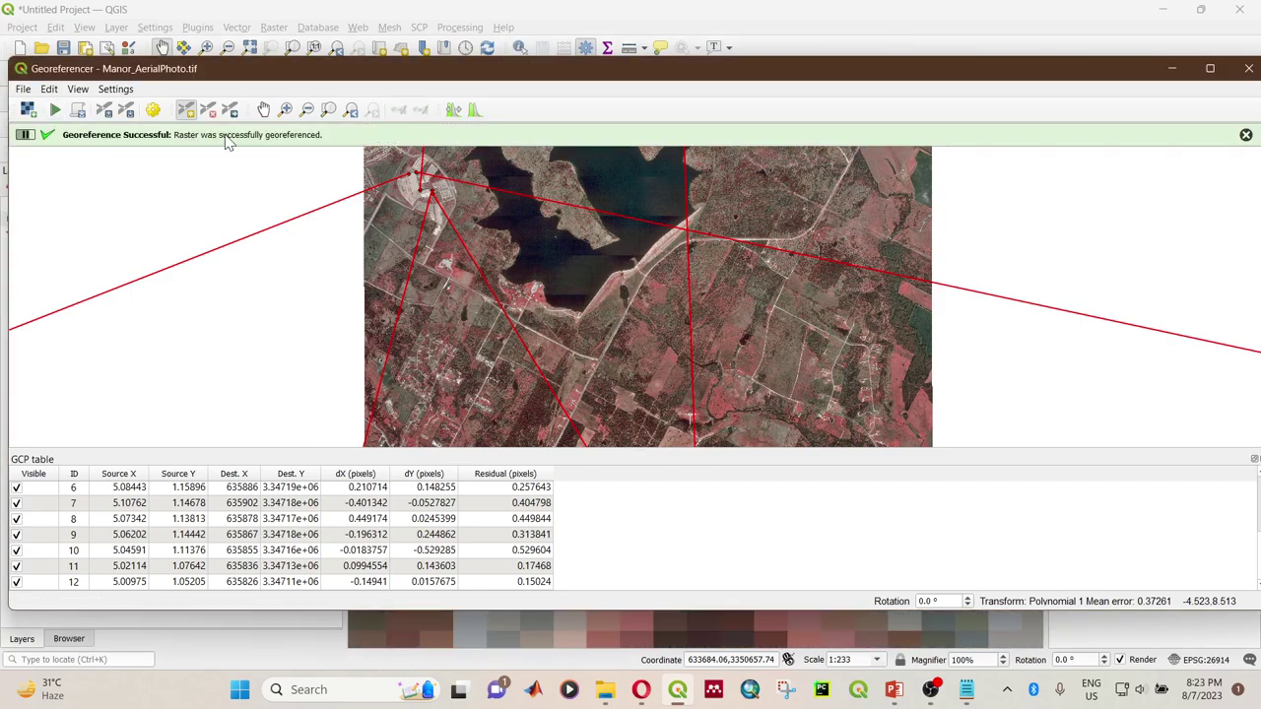
pyautogui.click(1249, 71)
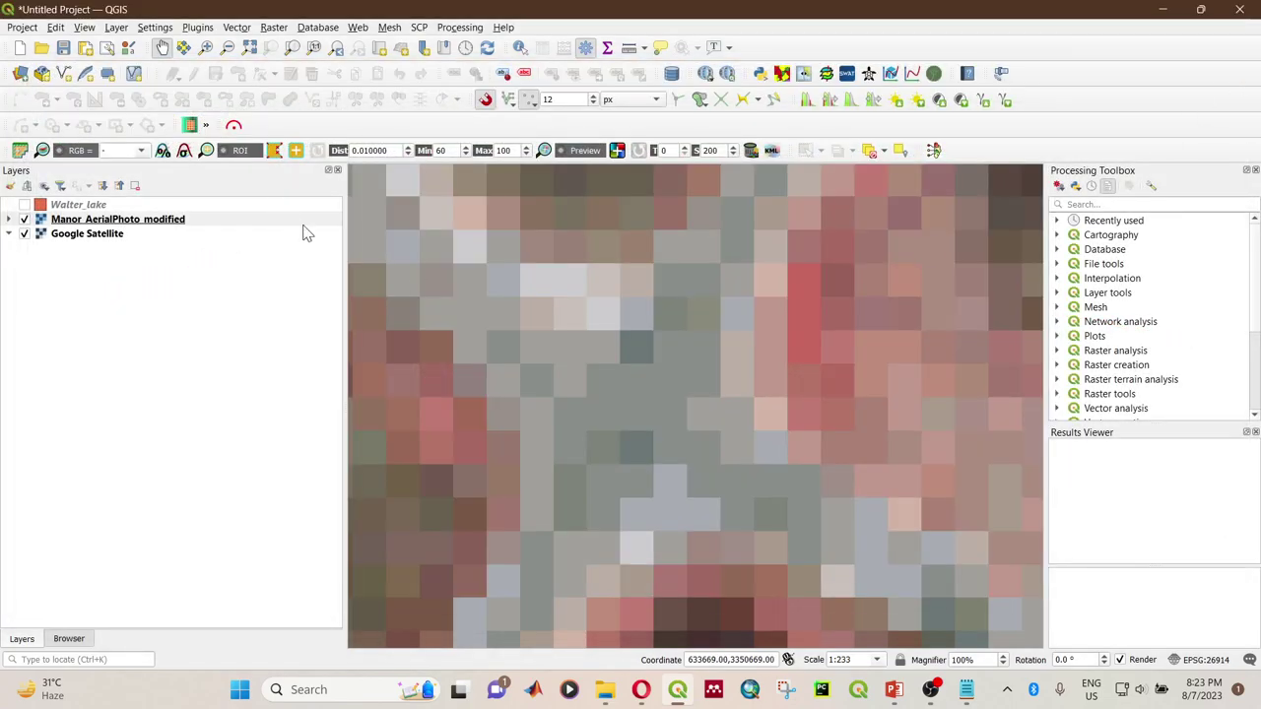
# Step: Examine the georeferenced photo's placement over the Google Satellite basemap, from its full extent down to the outlet basin south of the dam
pyautogui.scroll(-7, 525, 322)
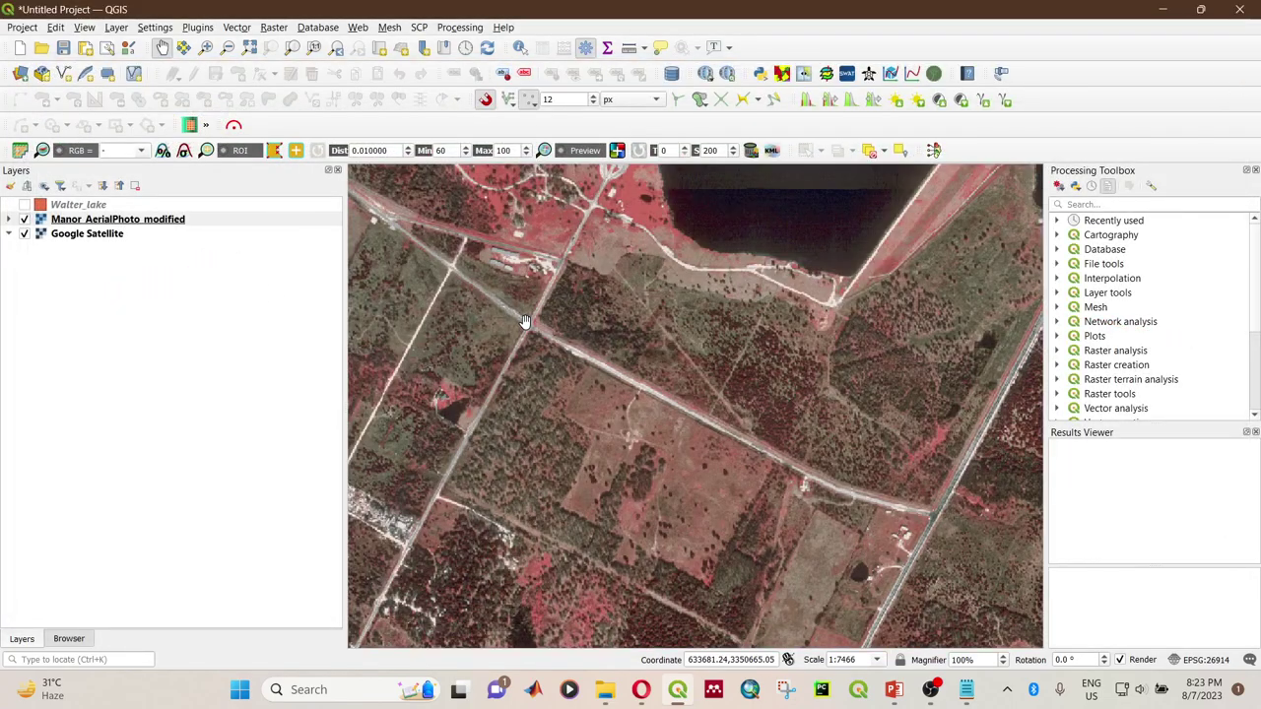
pyautogui.scroll(-1, 525, 322)
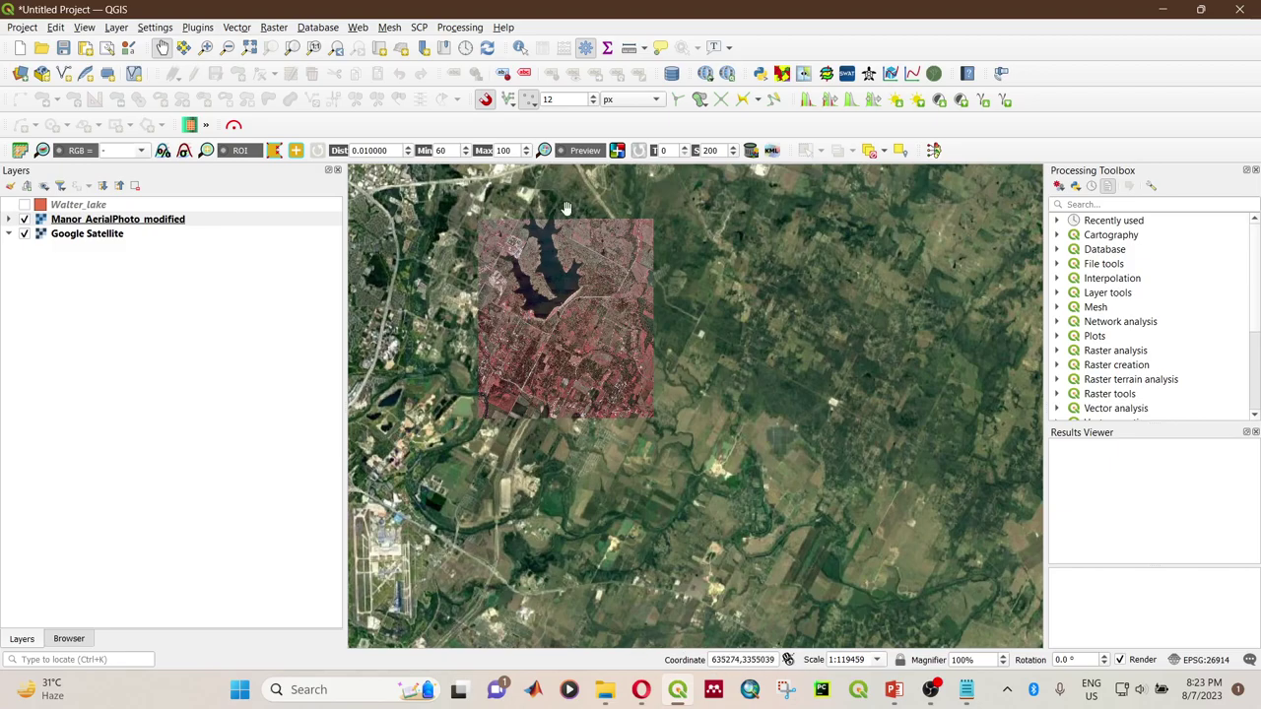
pyautogui.scroll(1, 600, 239)
pyautogui.scroll(-1, 550, 324)
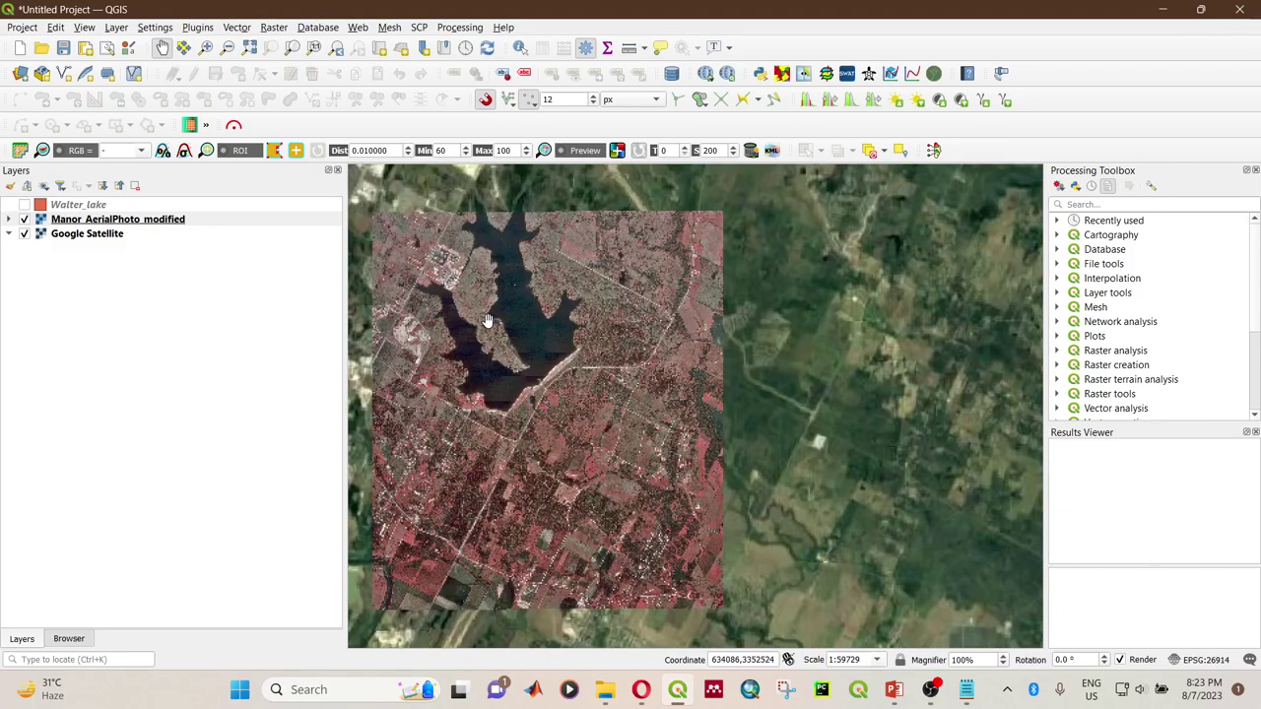
pyautogui.scroll(1, 487, 319)
pyautogui.scroll(3, 514, 419)
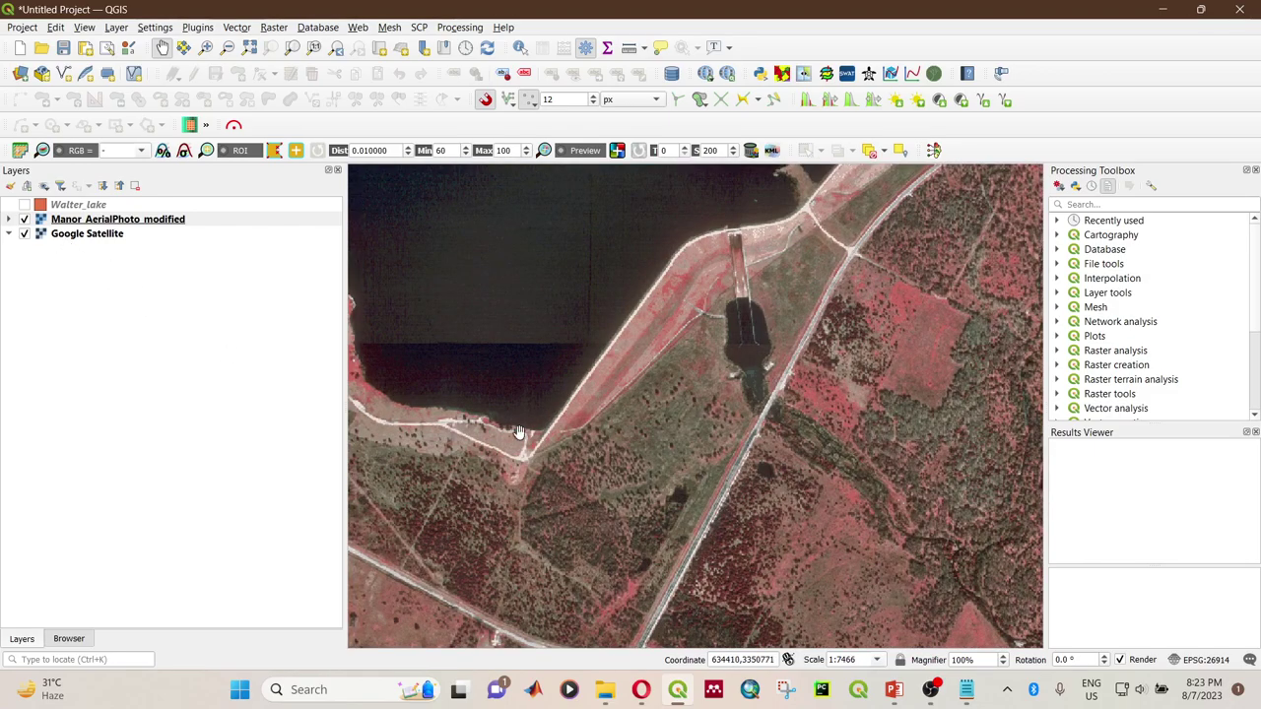
pyautogui.scroll(3, 788, 356)
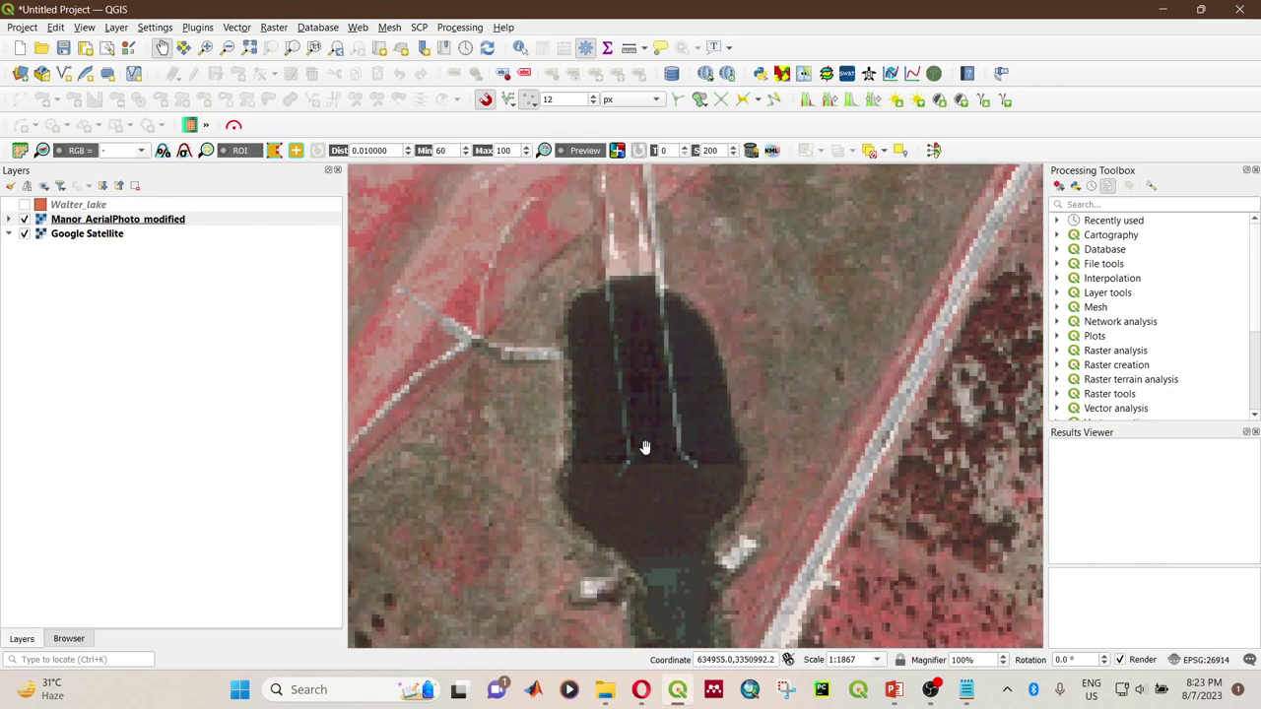
# Step: Compare Manor_AerialPhoto_modified with Google Satellite at the outlet basin by repeatedly toggling the photo's visibility, leaving it hidden
pyautogui.click(24, 220)
pyautogui.click(24, 220)
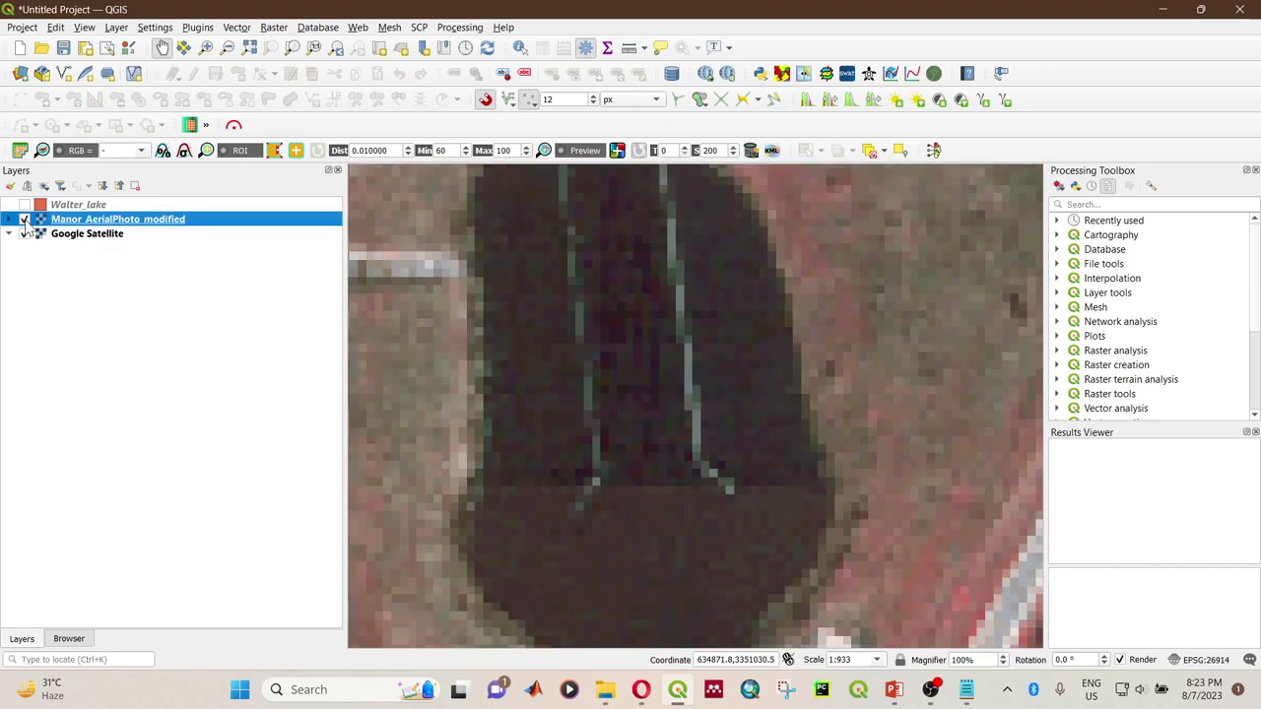
pyautogui.click(23, 220)
pyautogui.click(24, 220)
pyautogui.click(25, 220)
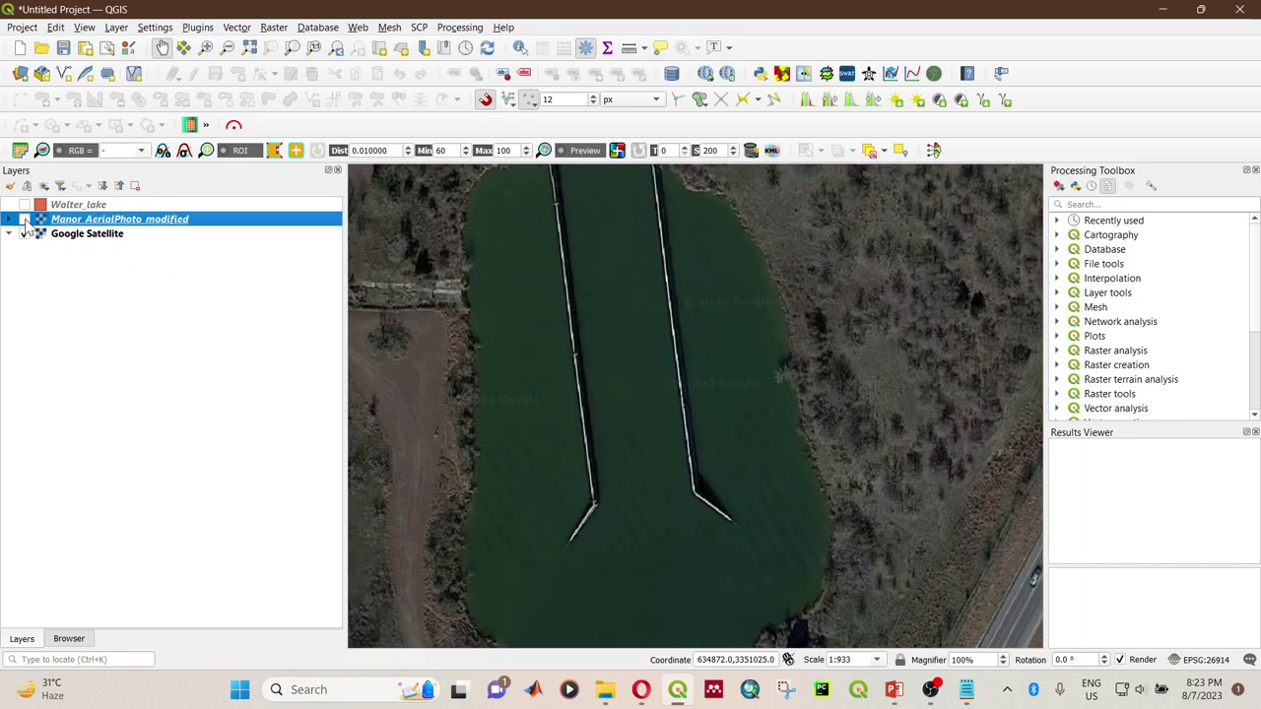
pyautogui.click(25, 220)
pyautogui.click(25, 220)
pyautogui.click(25, 220)
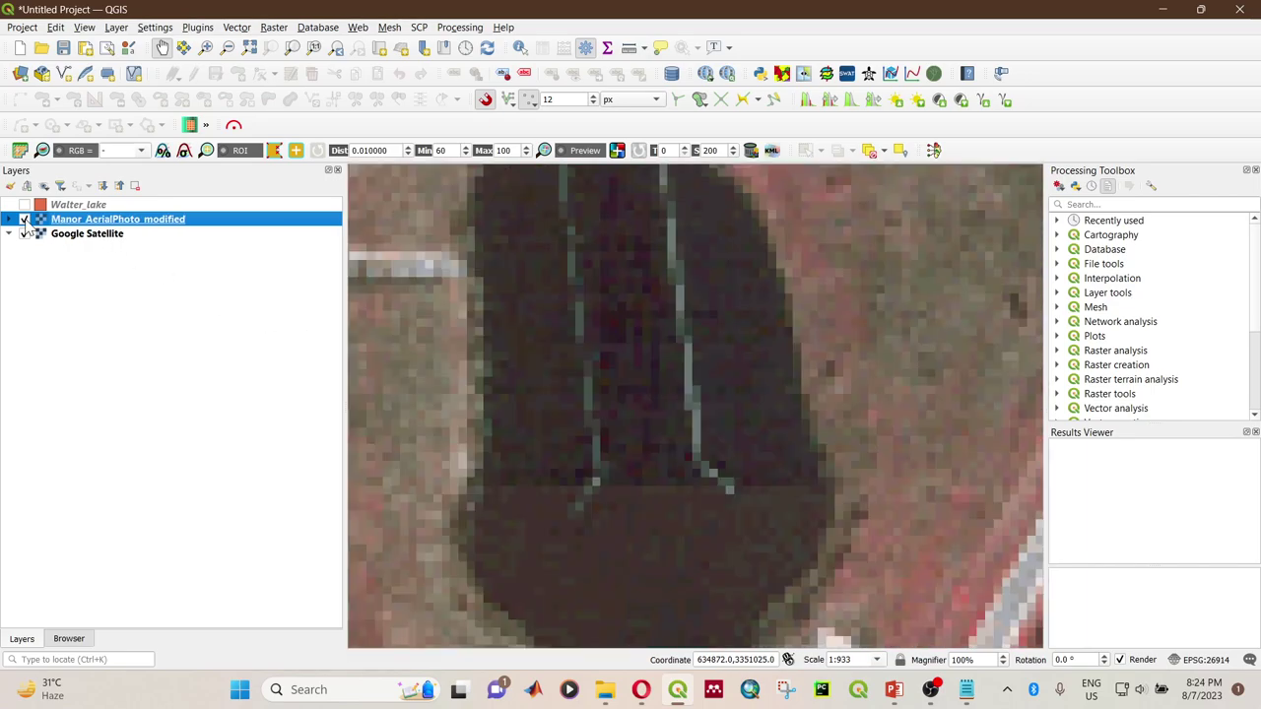
pyautogui.click(25, 220)
pyautogui.click(24, 219)
pyautogui.click(25, 220)
pyautogui.click(24, 220)
pyautogui.click(24, 220)
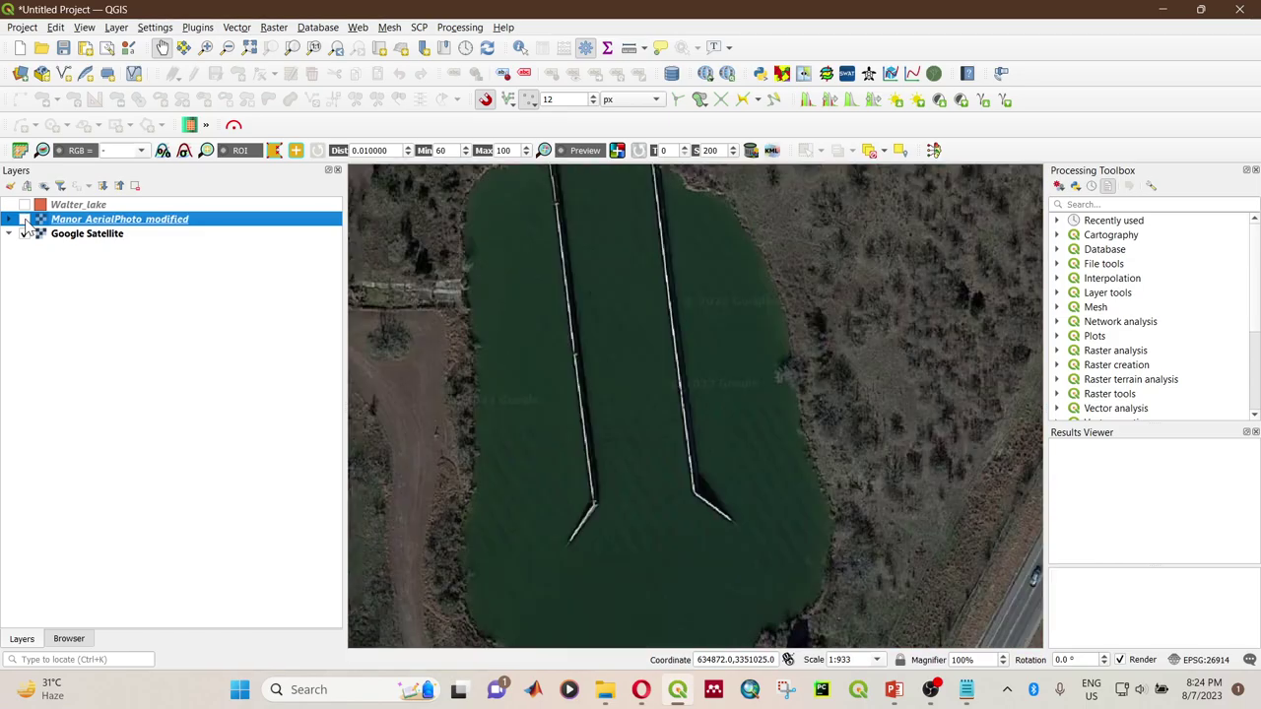
# Step: Show the Walter_lake layer and compare its outline with the lake in the aerial photo and in the satellite imagery, leaving the photo hidden
pyautogui.scroll(-4, 726, 358)
pyautogui.scroll(-1, 688, 355)
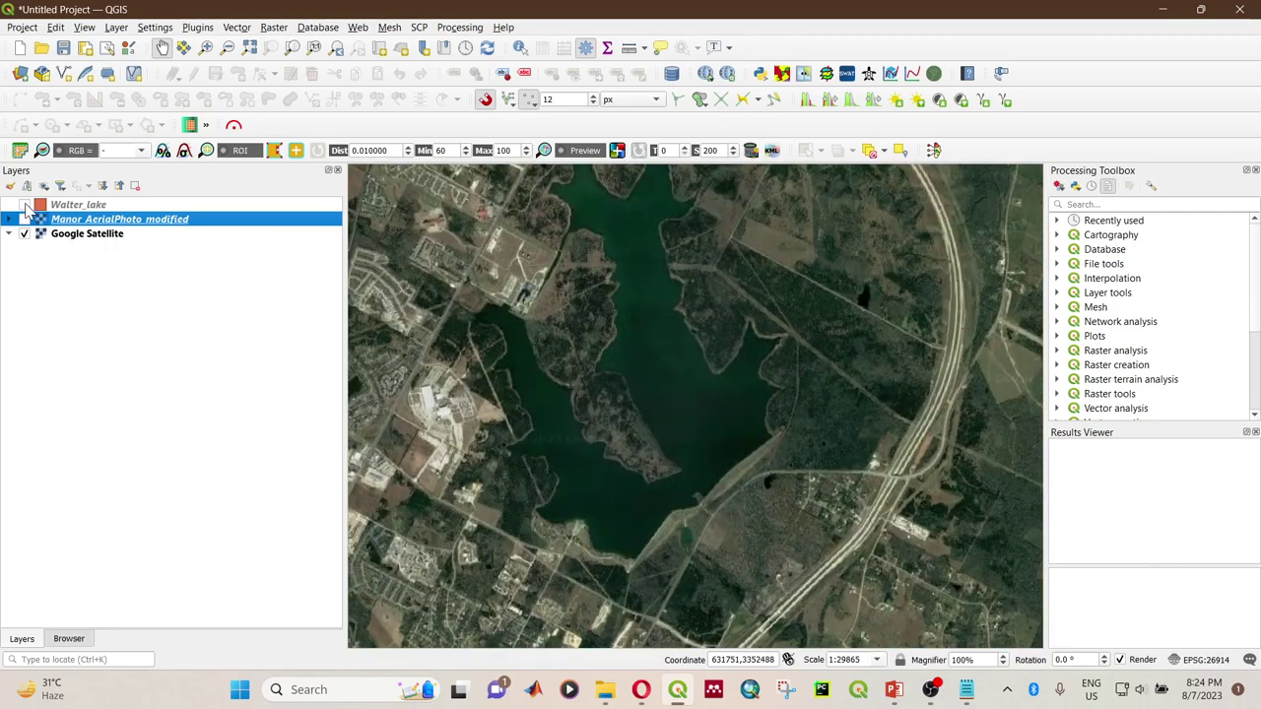
pyautogui.click(24, 205)
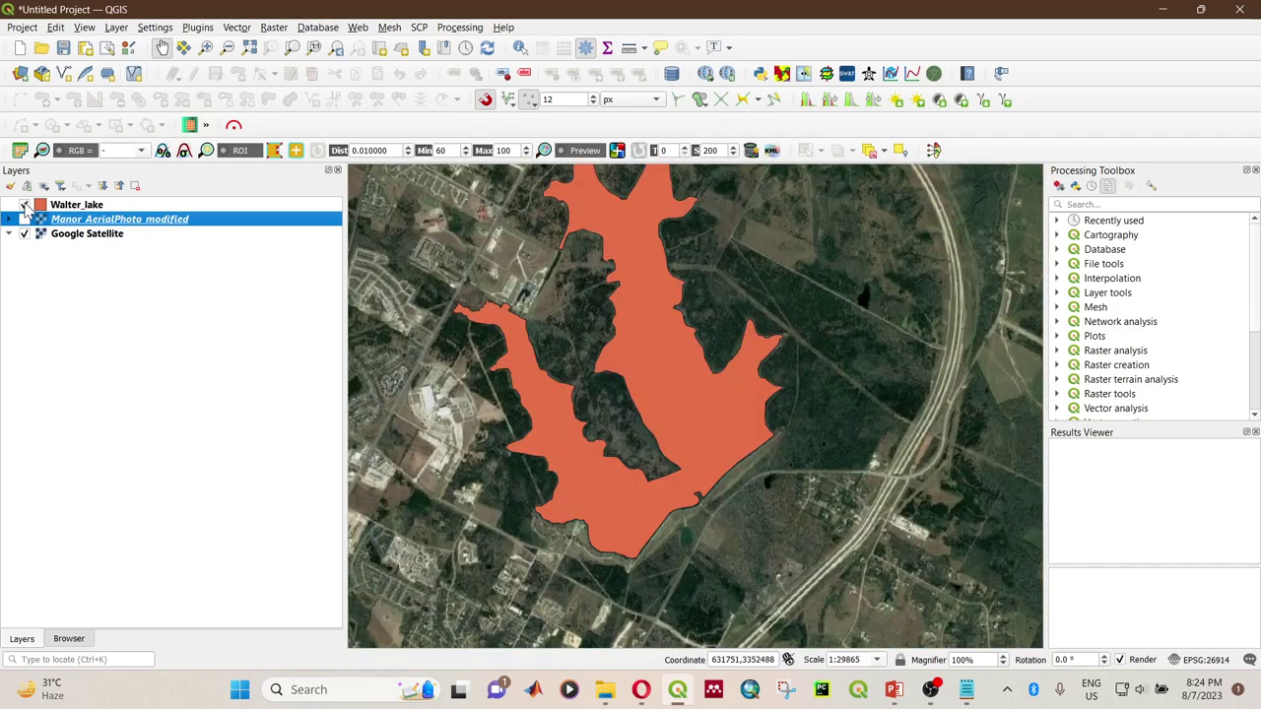
pyautogui.click(24, 219)
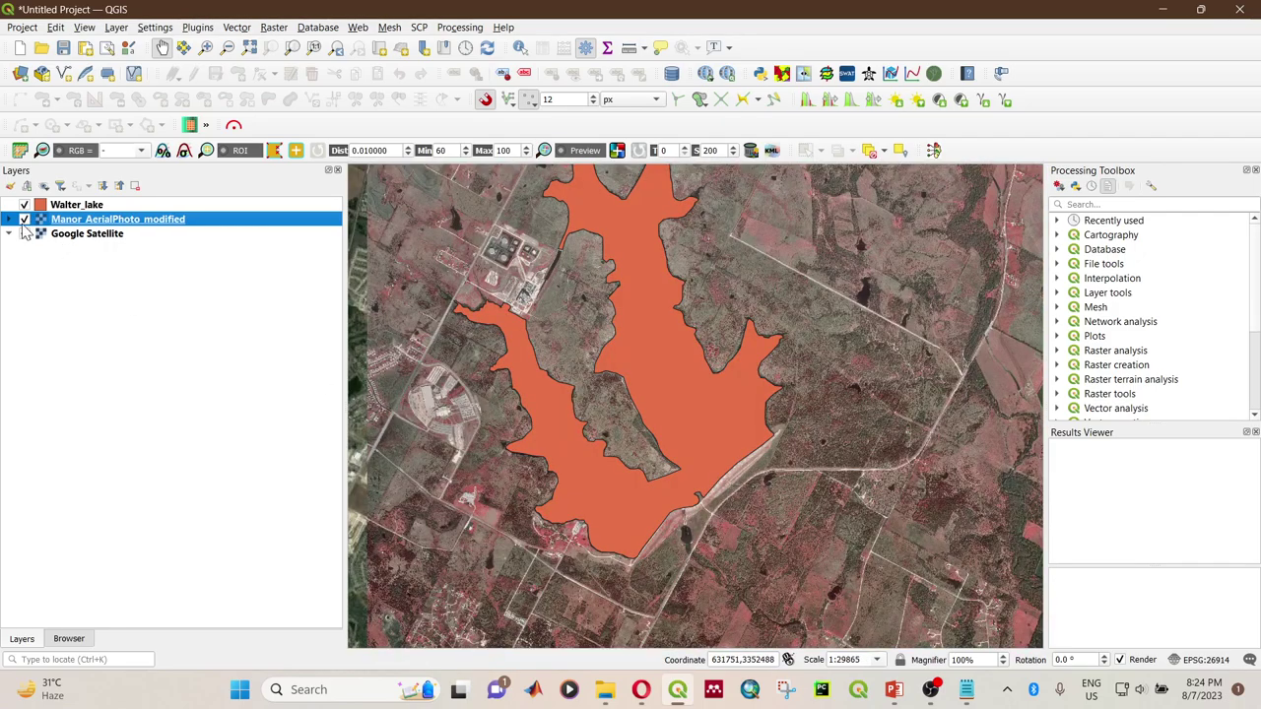
pyautogui.click(25, 221)
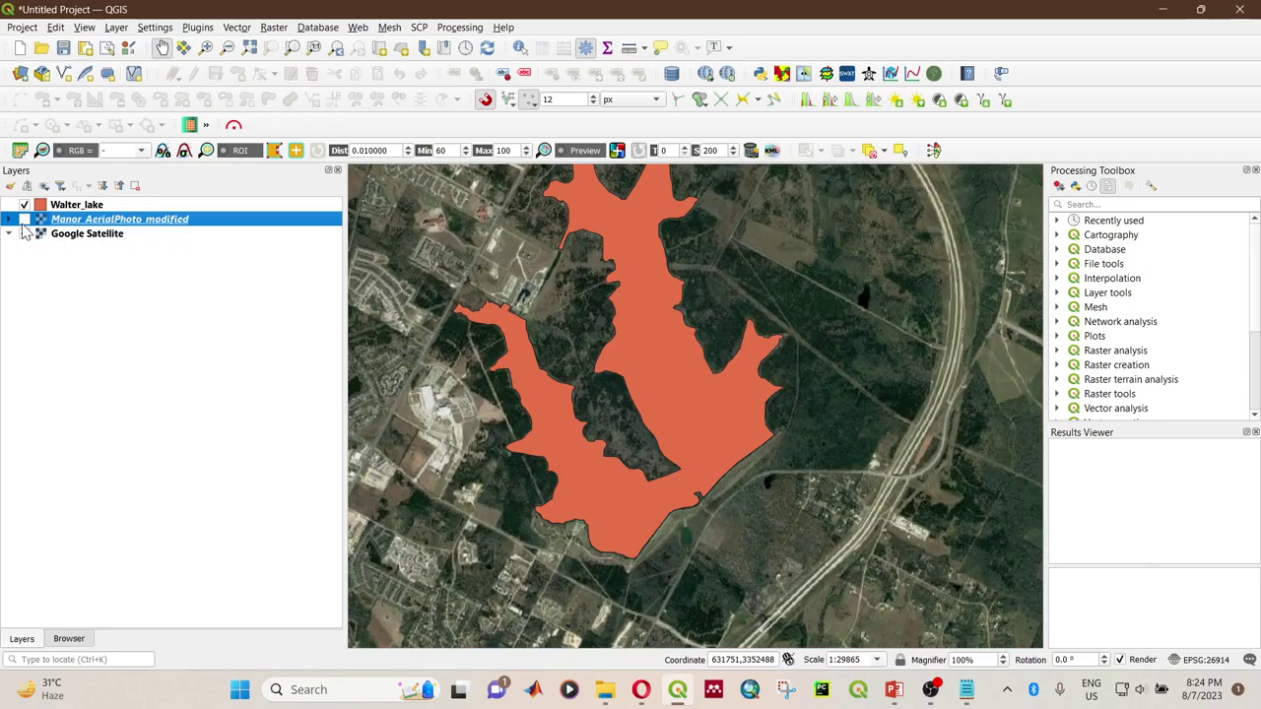
pyautogui.click(24, 219)
pyautogui.click(25, 220)
pyautogui.scroll(-3, 705, 419)
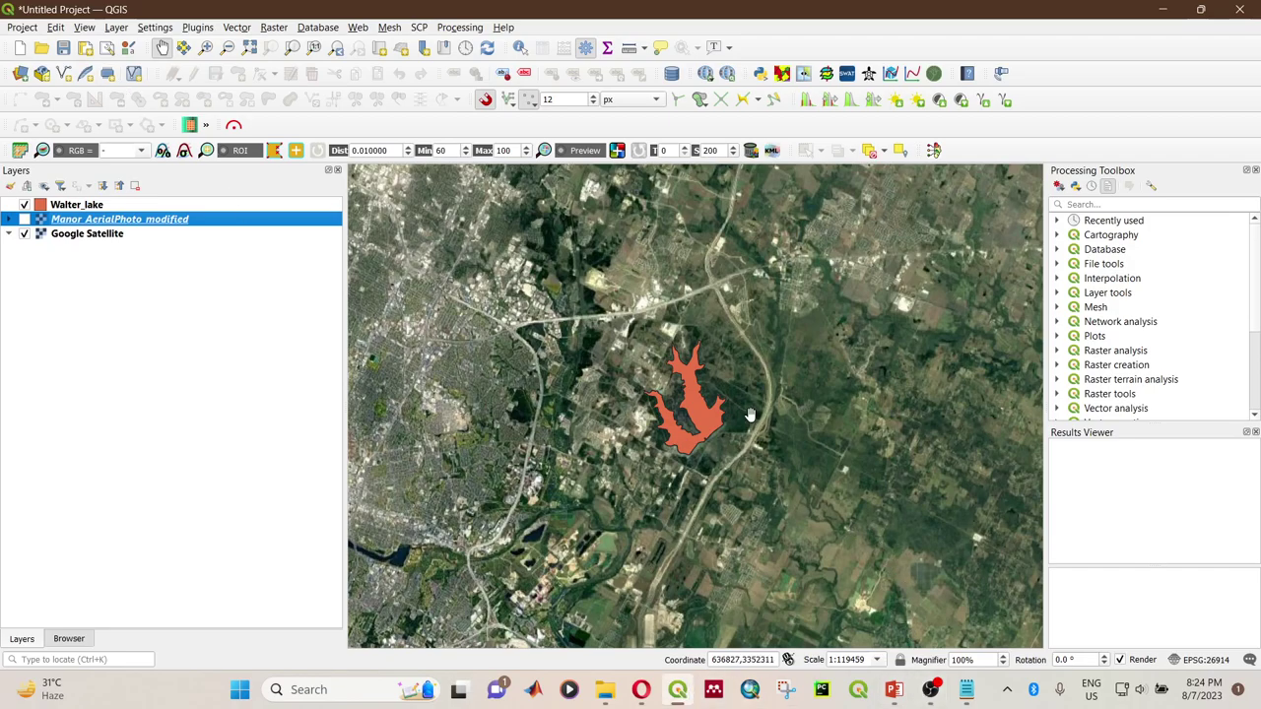
pyautogui.scroll(1, 739, 444)
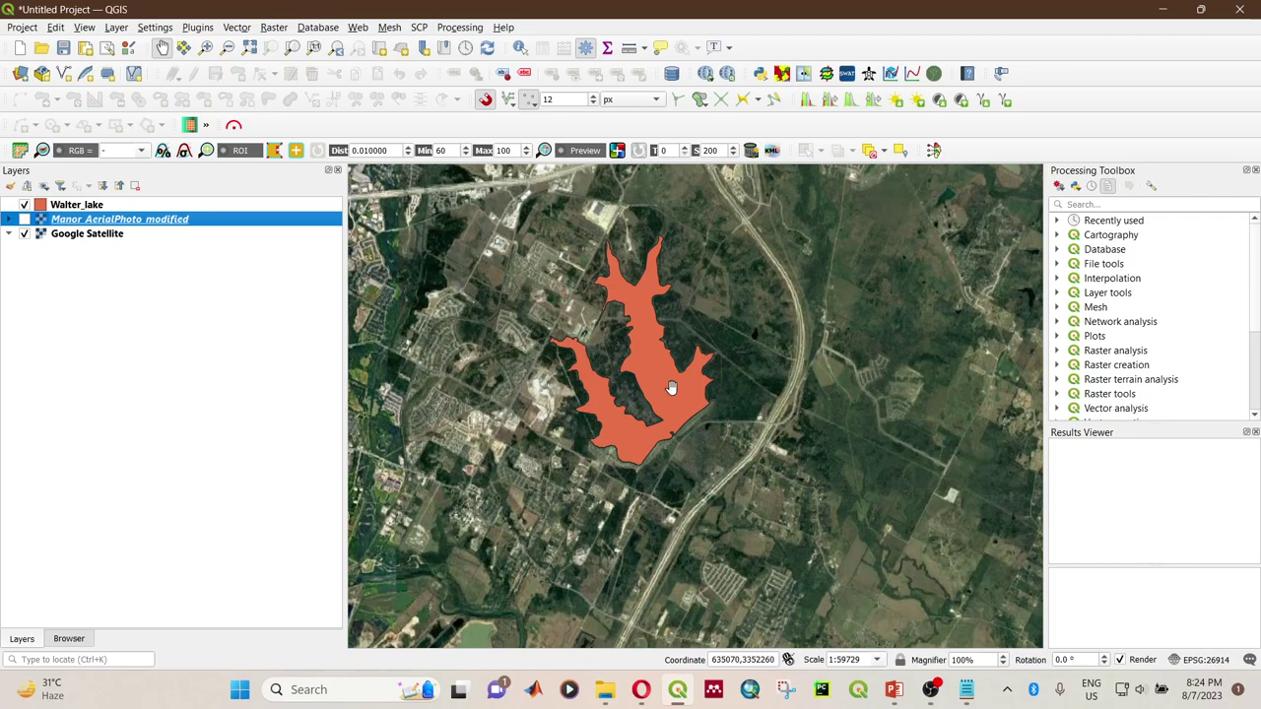
pyautogui.scroll(1, 658, 407)
pyautogui.scroll(-1, 463, 512)
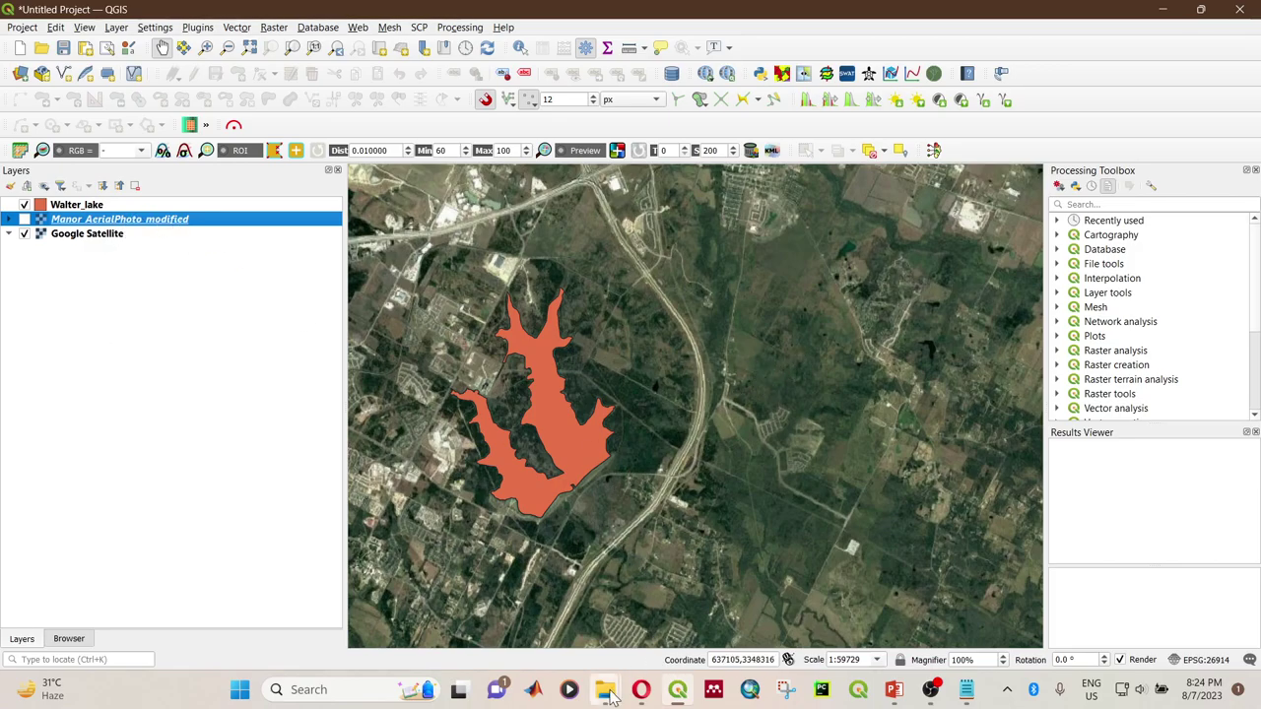
# Step: Switch to the Week2_Errors and Corrections presentation in PowerPoint
pyautogui.moveTo(607, 689)
pyautogui.click(557, 614)
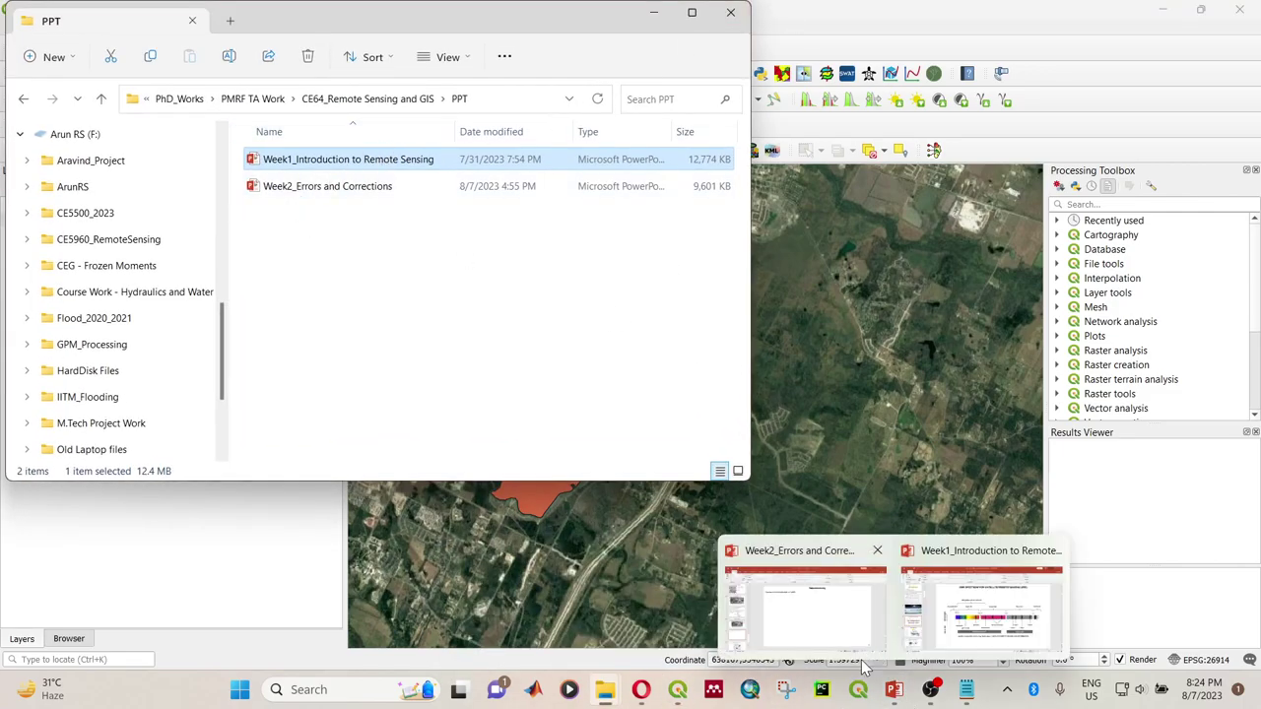
pyautogui.moveTo(642, 695)
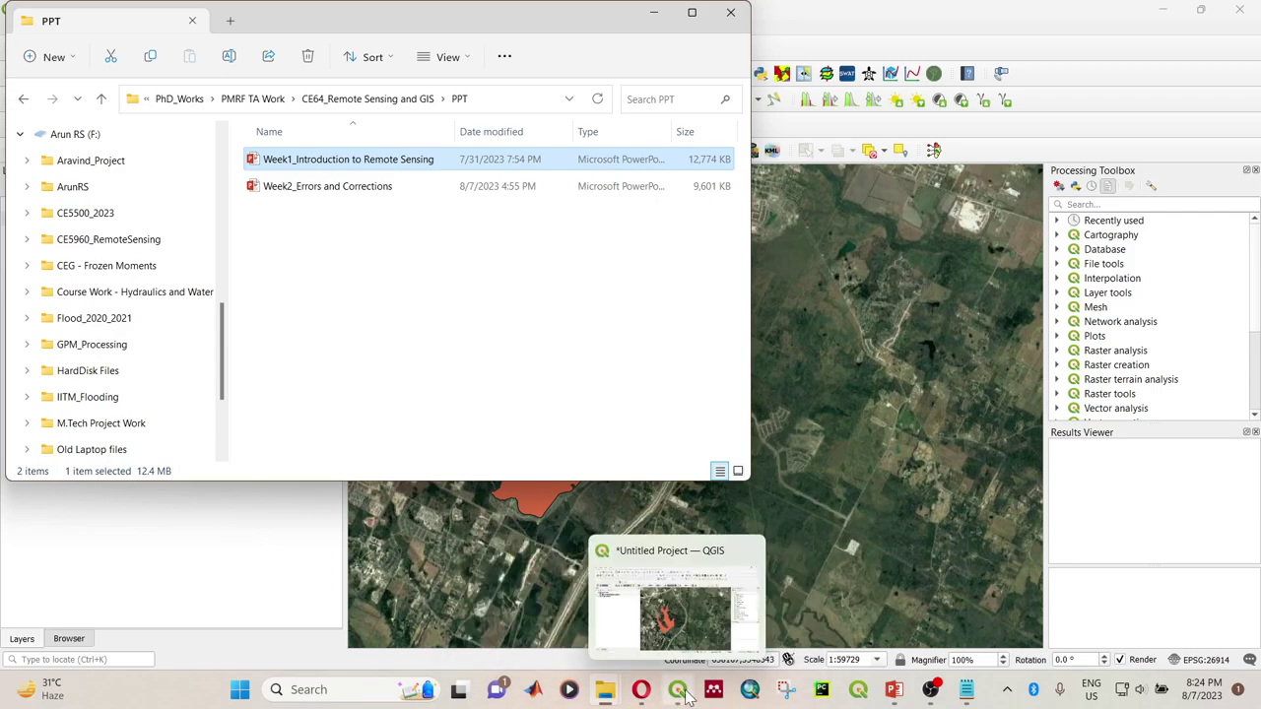
pyautogui.moveTo(904, 693)
pyautogui.click(847, 617)
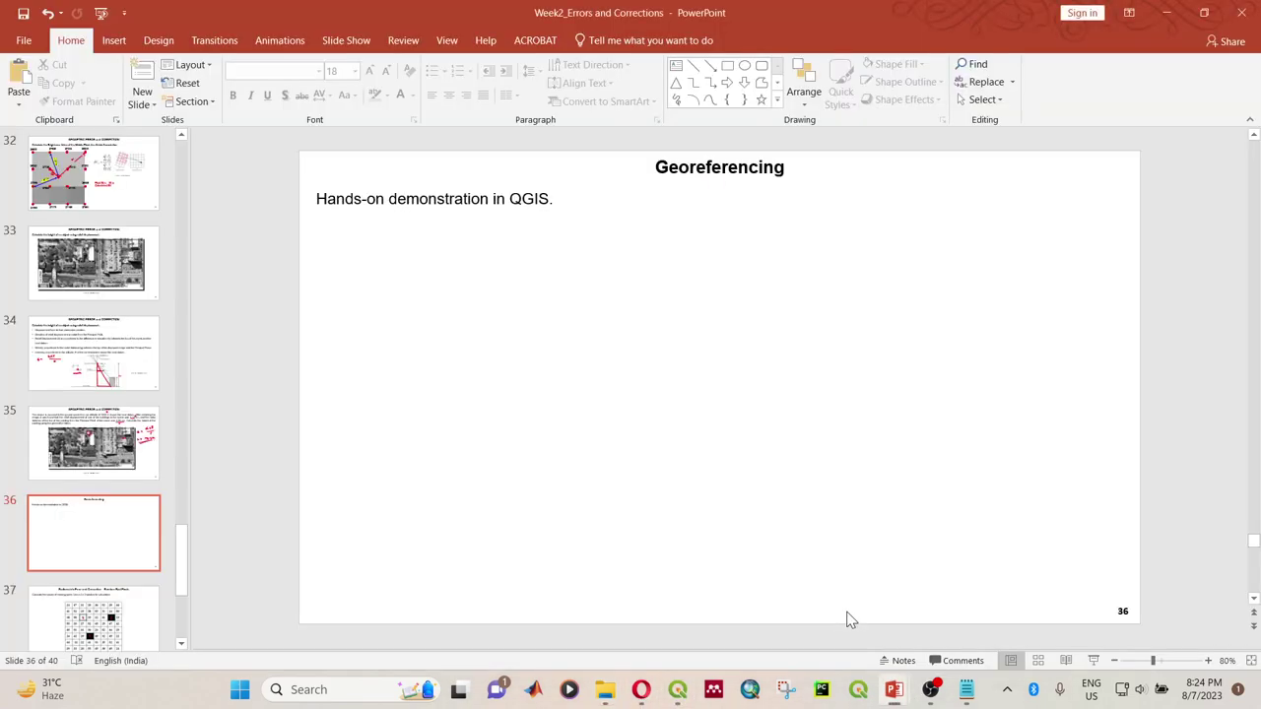